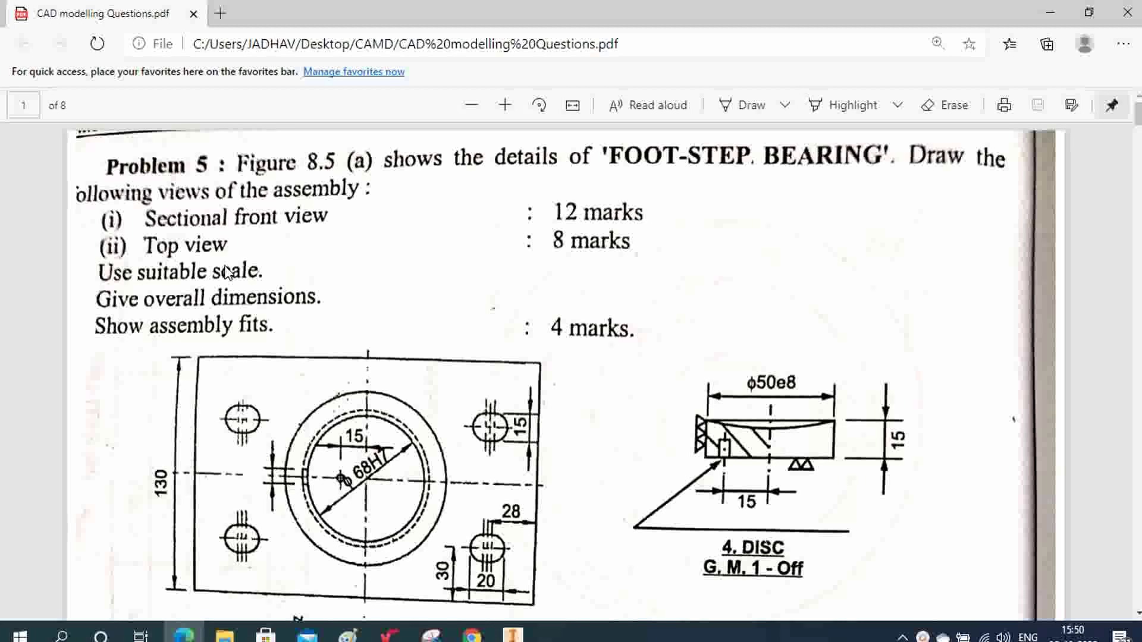
# - Switch to Autodesk Inventor and create a new assembly from the metric Standard (mm).iam template
pyautogui.moveTo(514, 637)
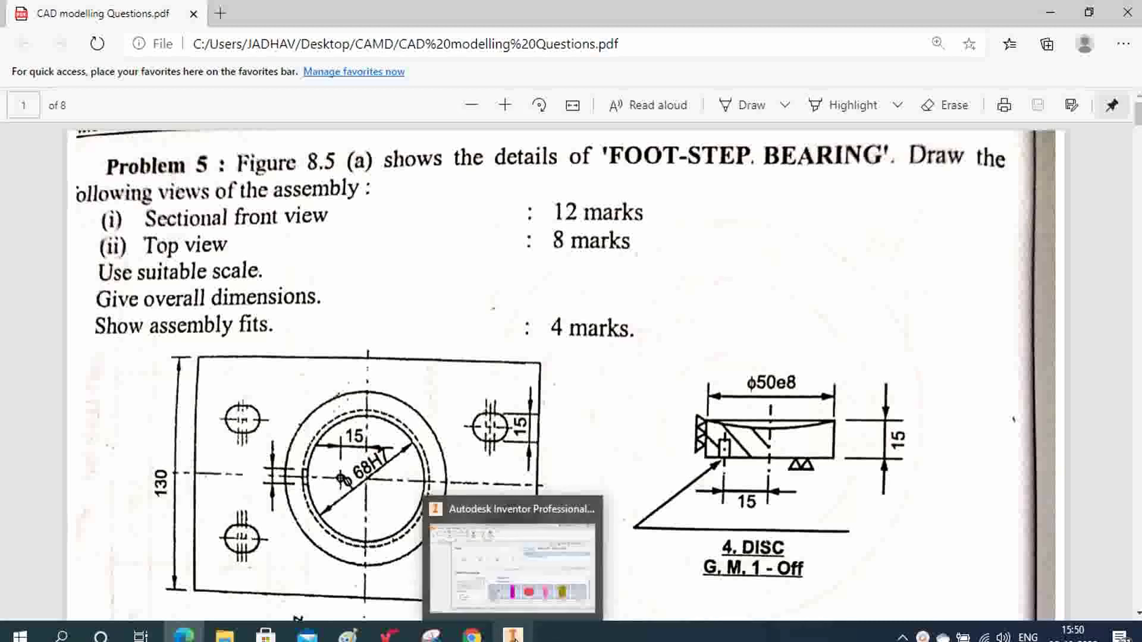
pyautogui.click(514, 635)
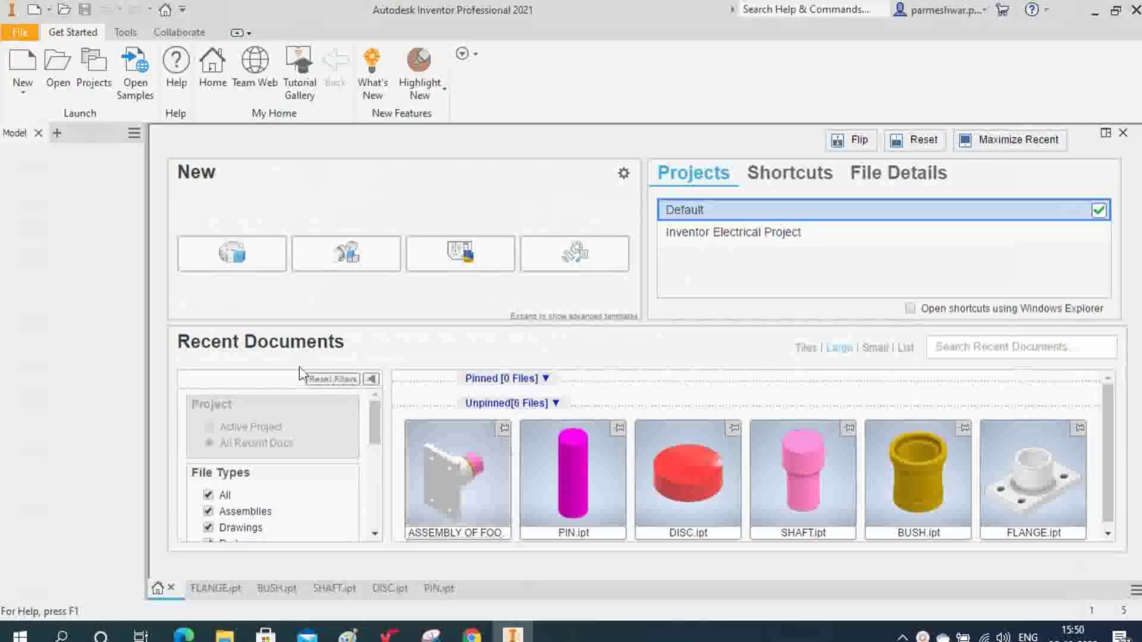
pyautogui.click(23, 63)
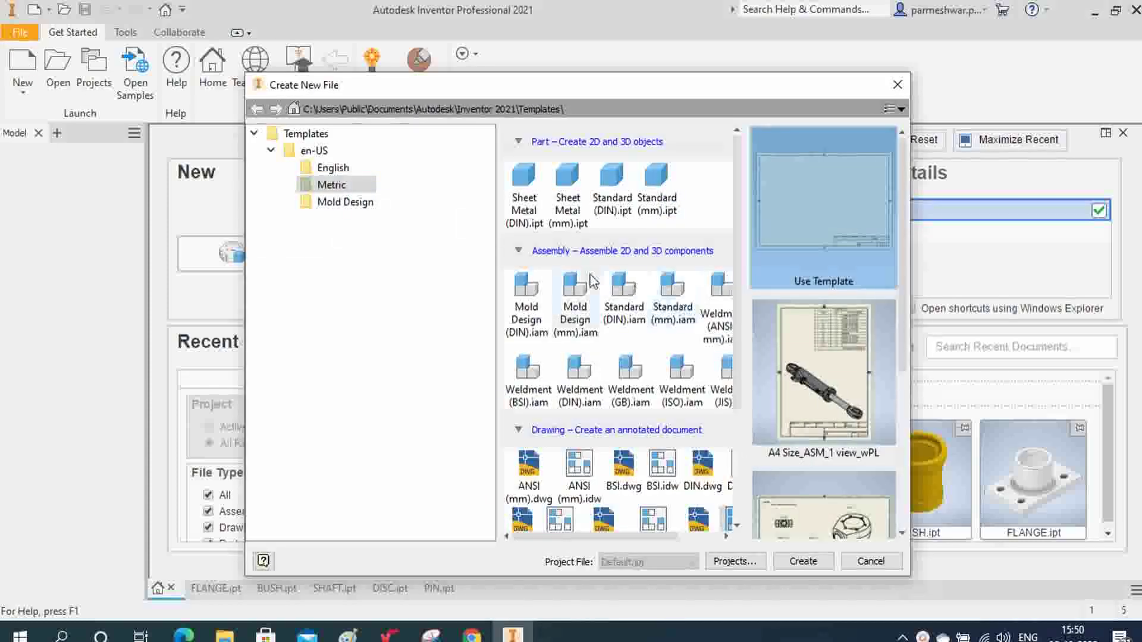
pyautogui.click(674, 299)
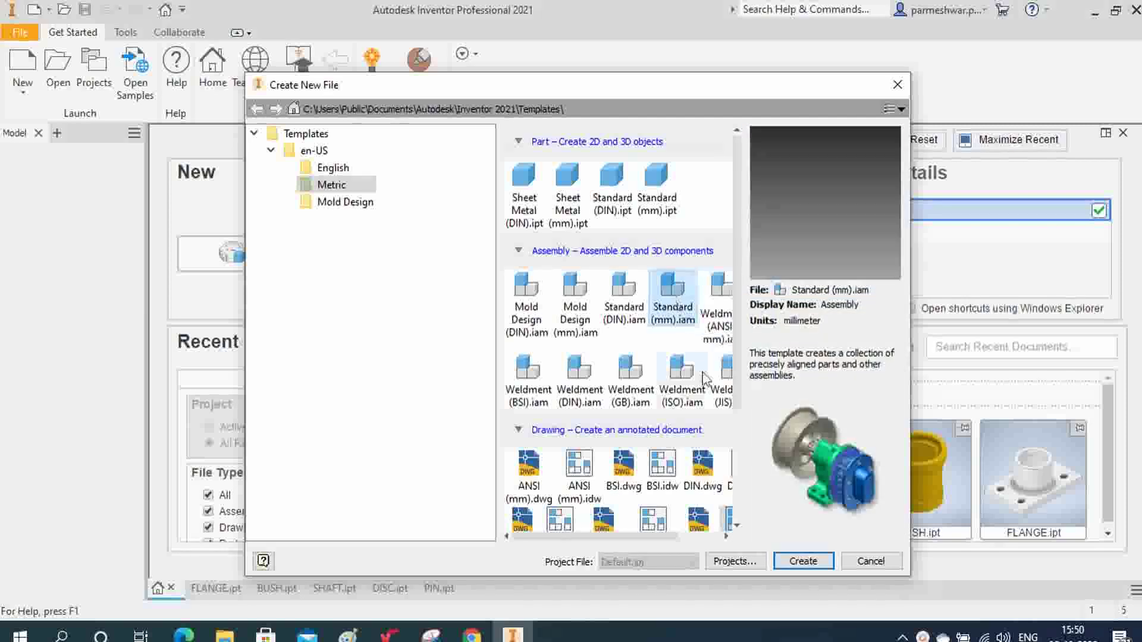
pyautogui.click(804, 560)
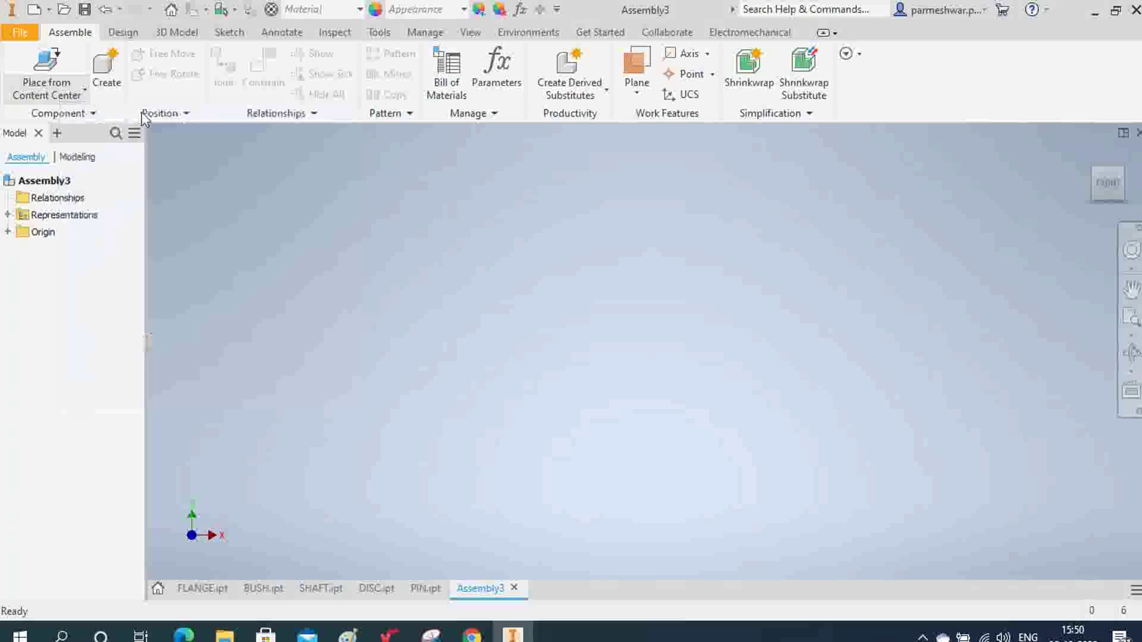
# - Place one FLANGE part from the FOOT STEP BEARING folder into the assembly
pyautogui.click(85, 92)
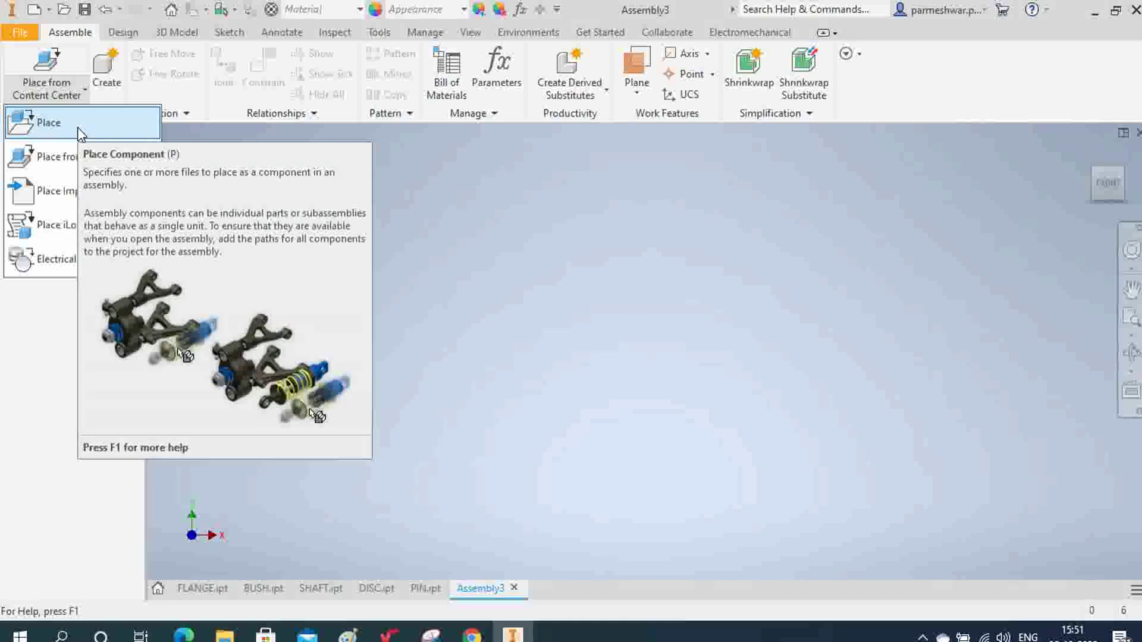
pyautogui.click(84, 126)
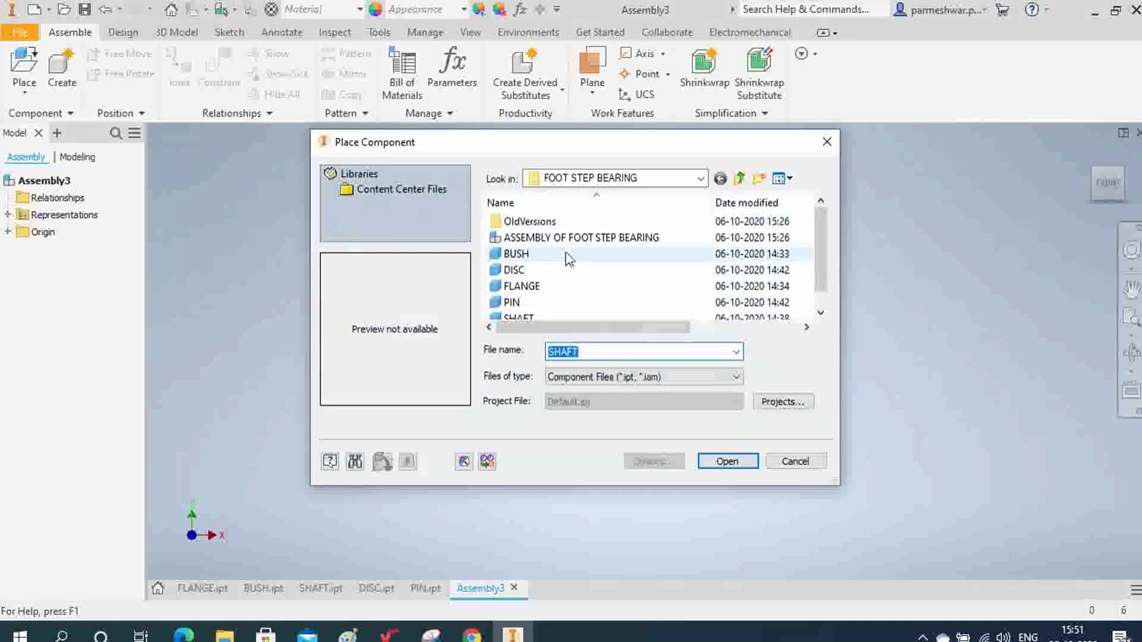
pyautogui.scroll(-1, 570, 280)
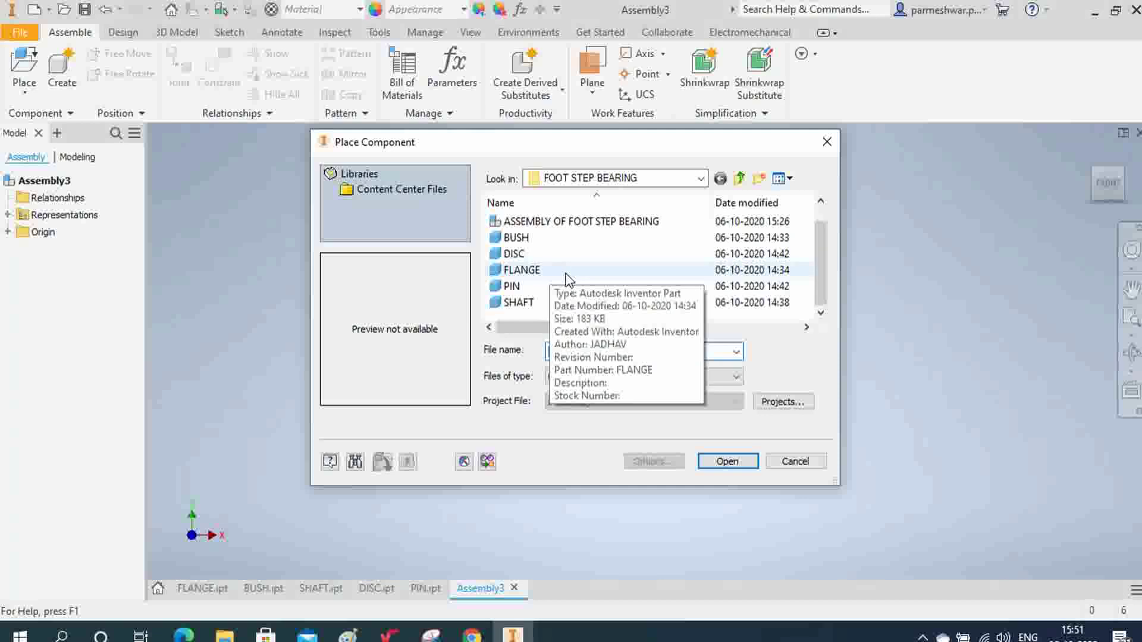
pyautogui.click(565, 275)
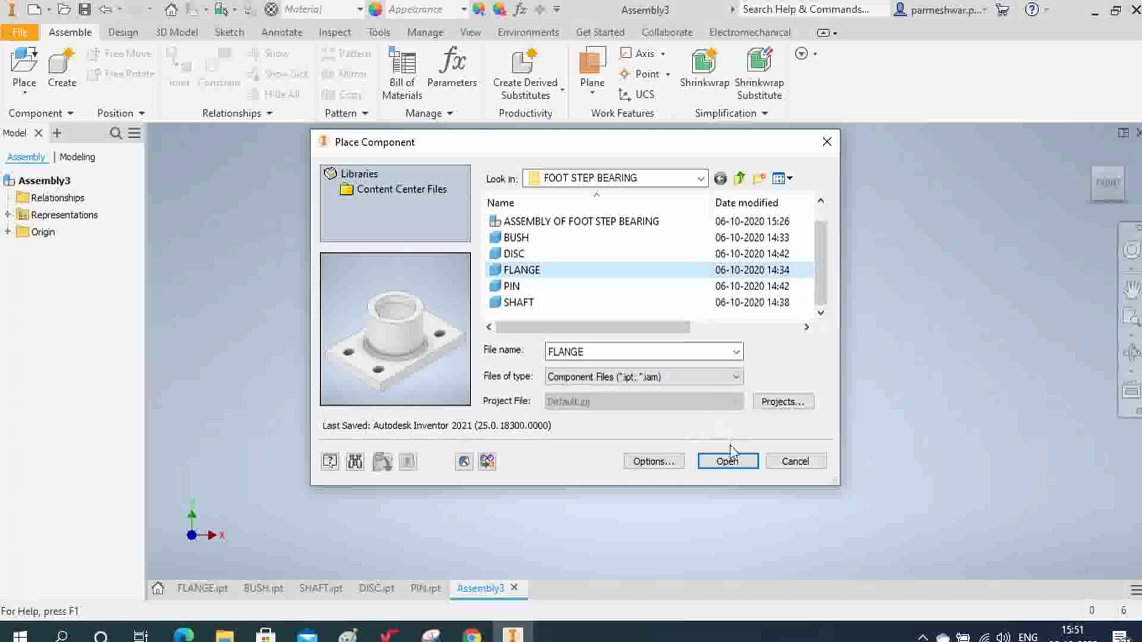
pyautogui.click(727, 466)
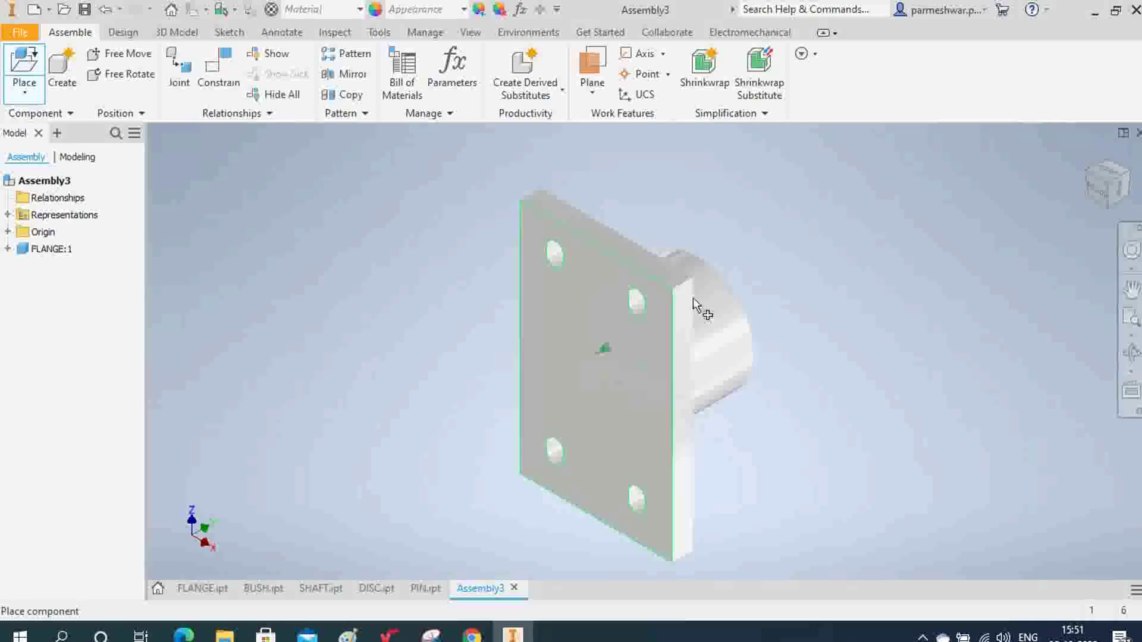
pyautogui.rightClick(840, 250)
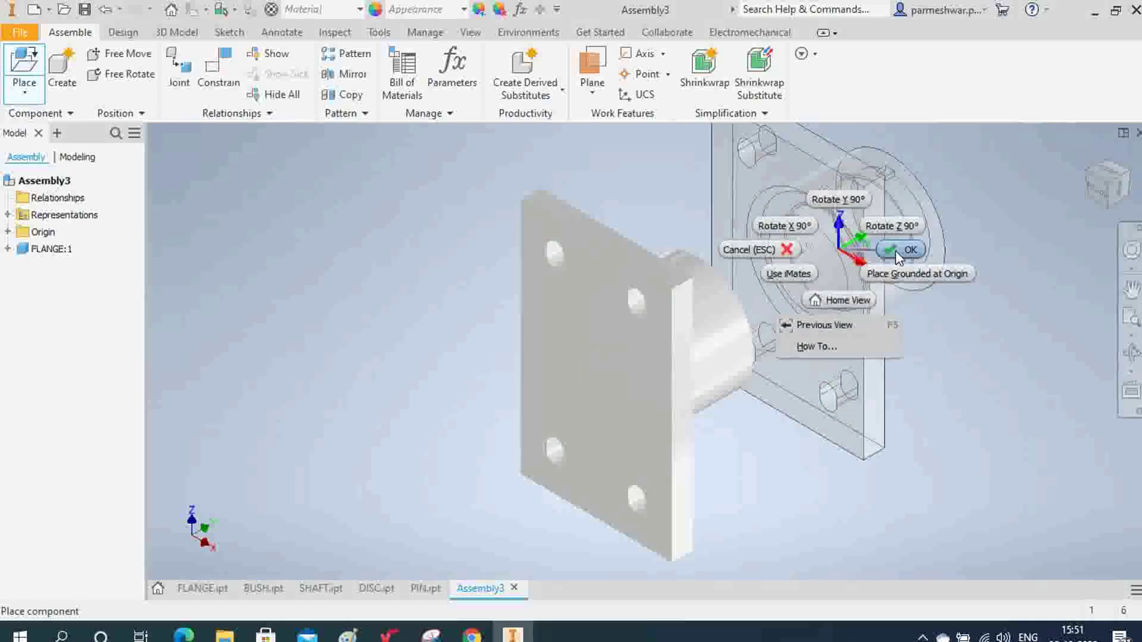
pyautogui.click(896, 252)
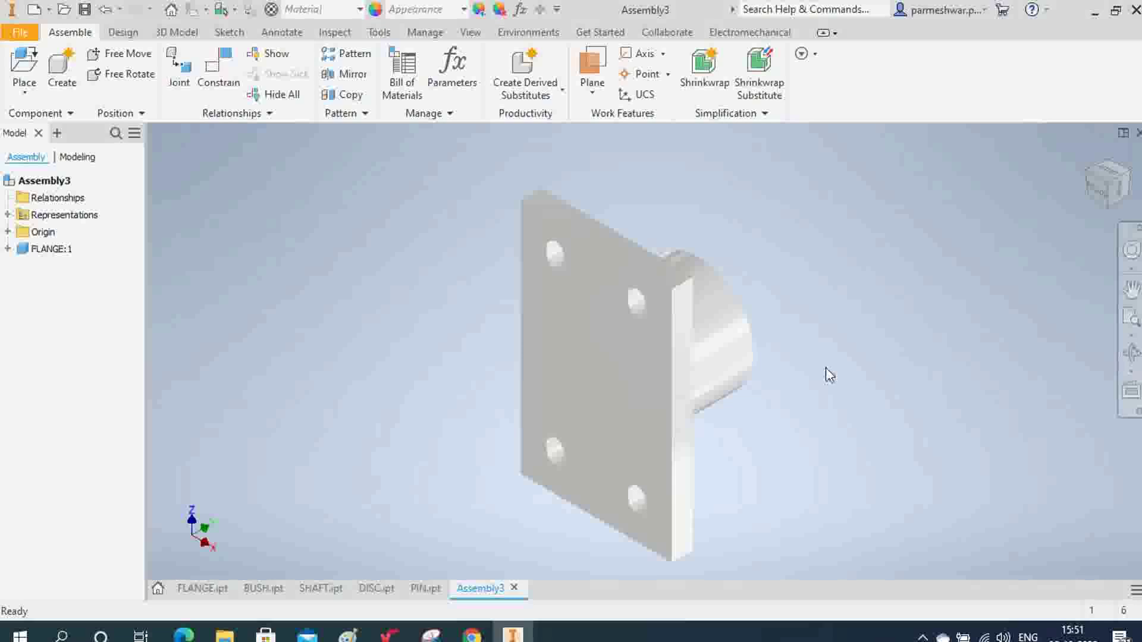
pyautogui.click(616, 239)
pyautogui.click(820, 317)
# - Place one BUSH part beside the flange's cylindrical boss
pyautogui.click(24, 63)
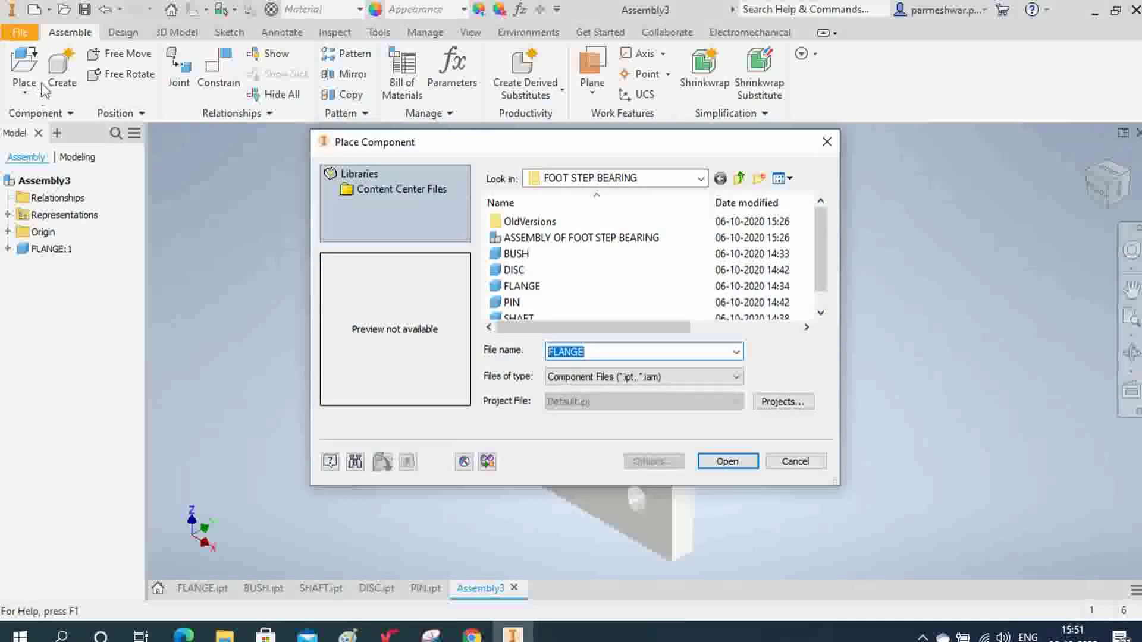
pyautogui.scroll(-1, 535, 301)
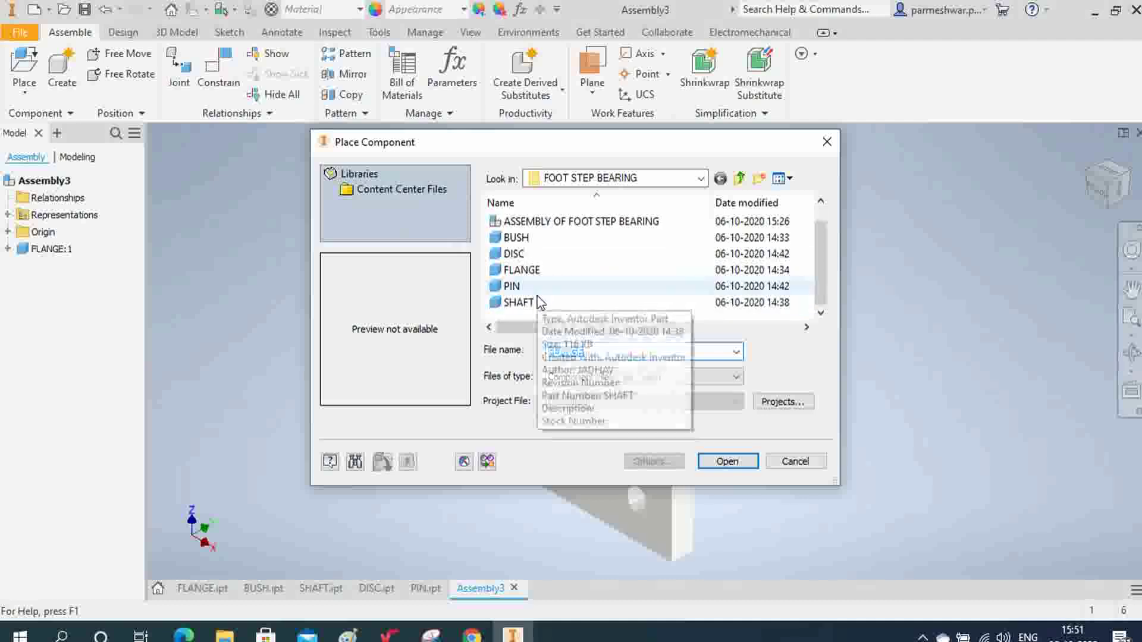
pyautogui.click(520, 238)
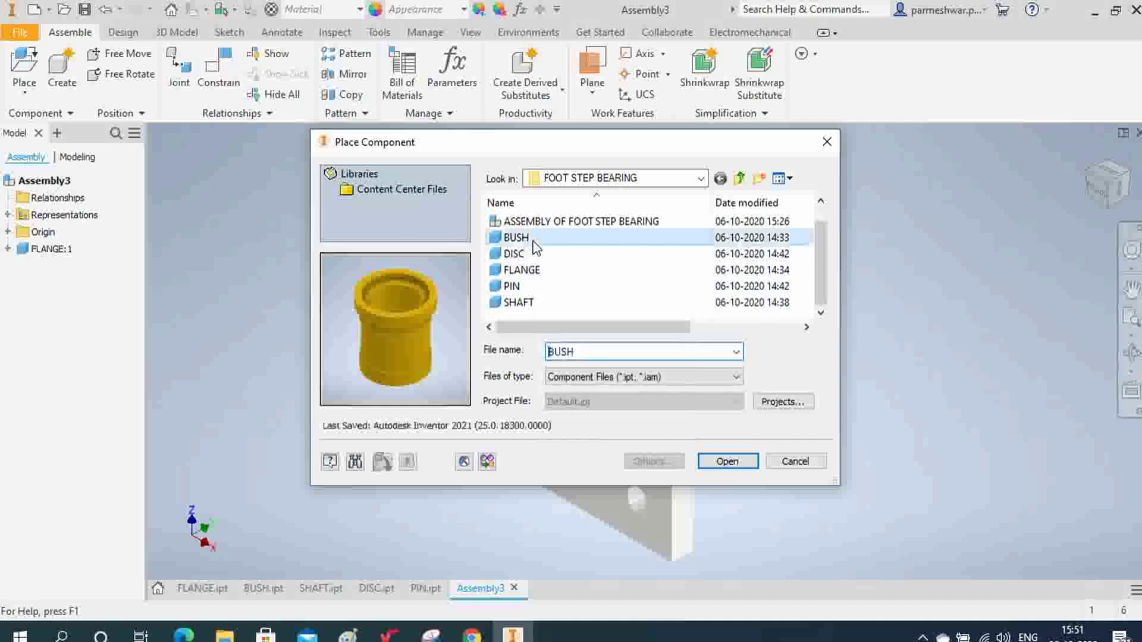
pyautogui.click(727, 462)
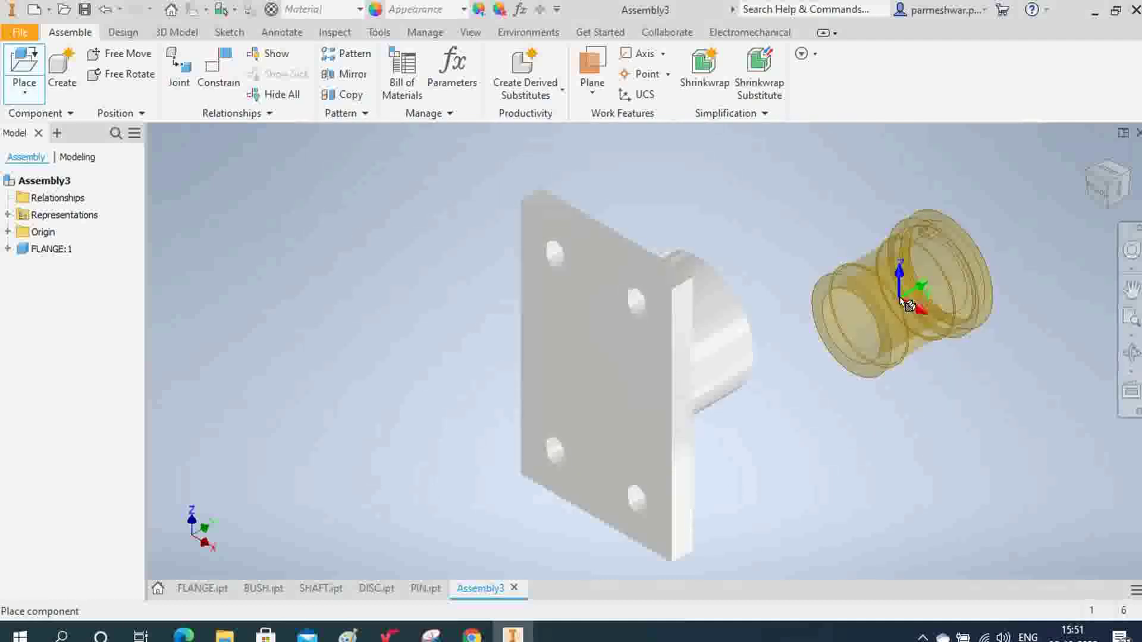
pyautogui.click(904, 295)
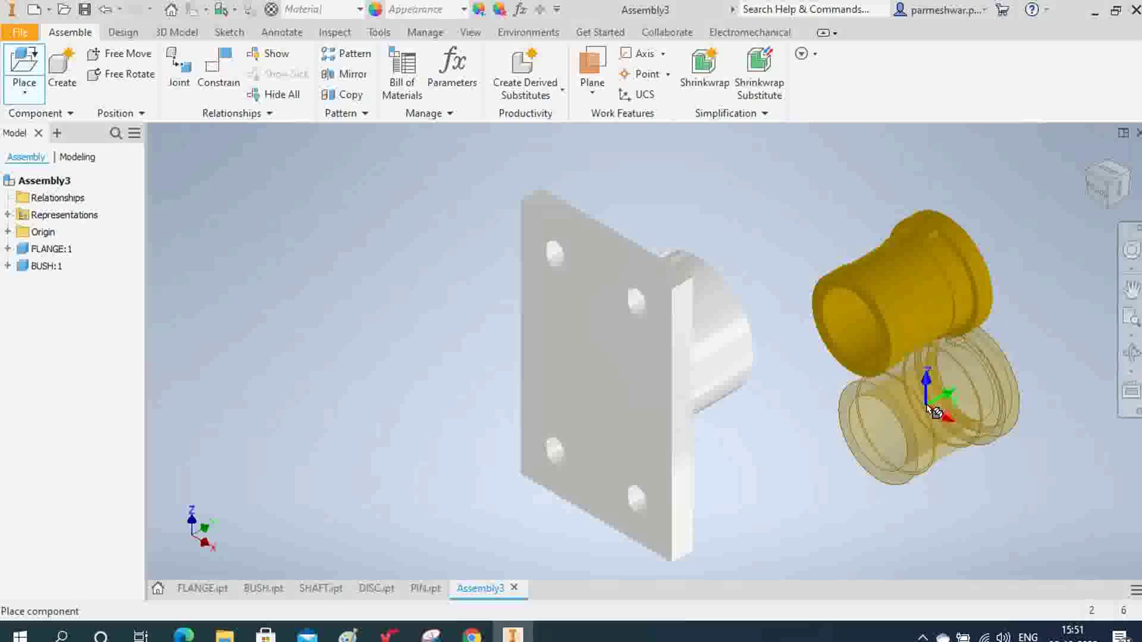
pyautogui.rightClick(926, 407)
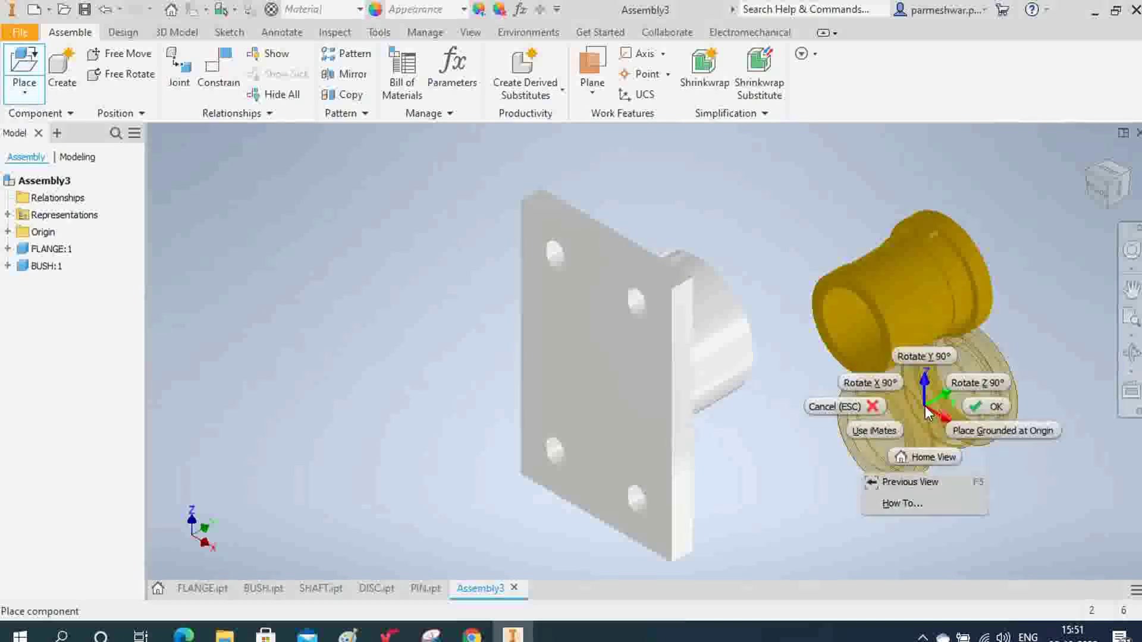
pyautogui.click(985, 408)
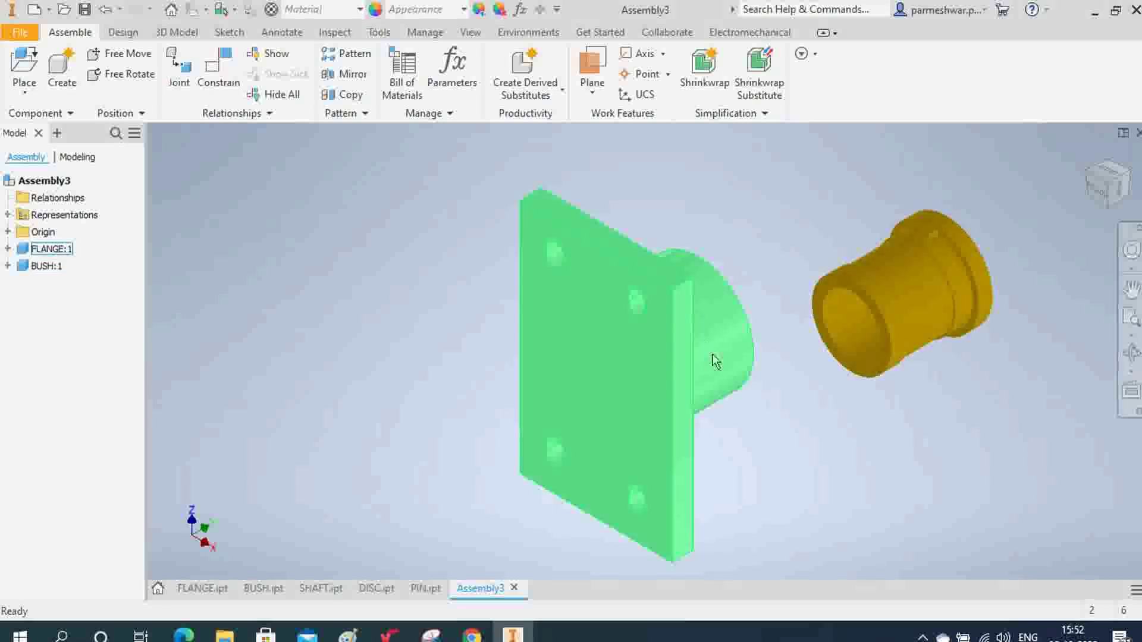
# - Mate the bush's axis to the axis of the flange's cylindrical boss with a 0 mm offset
pyautogui.click(226, 79)
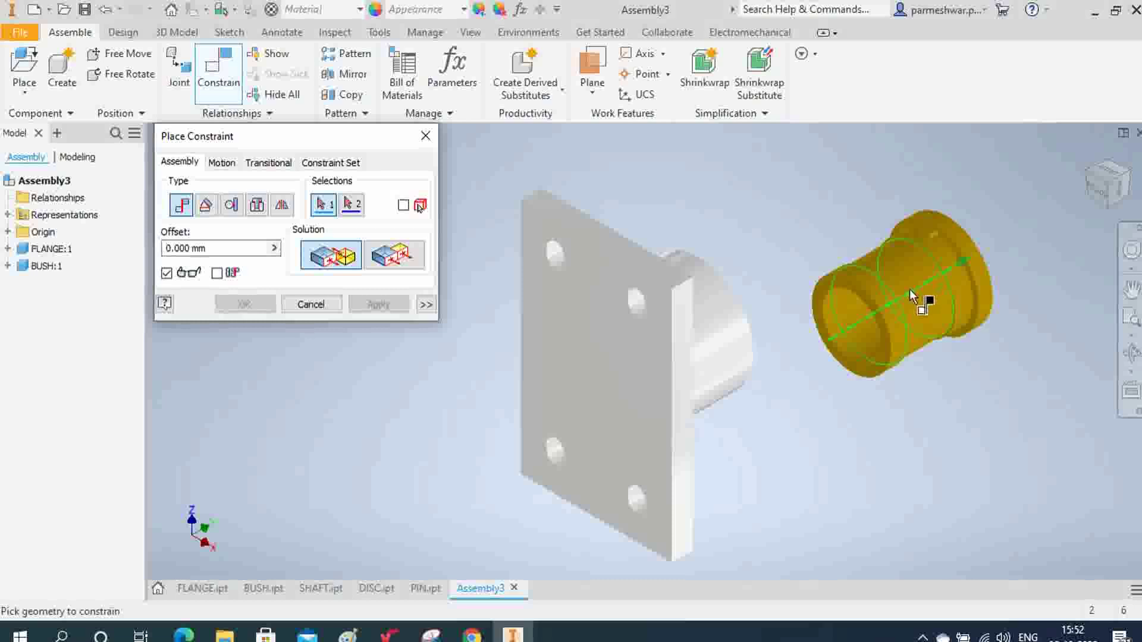
pyautogui.click(713, 337)
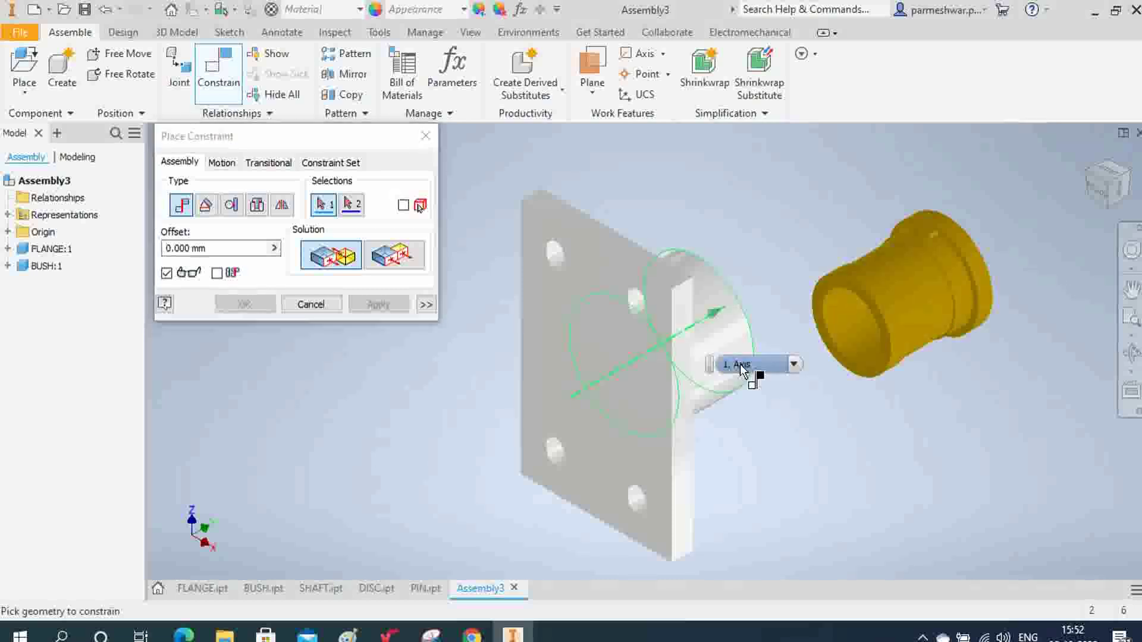
pyautogui.click(921, 294)
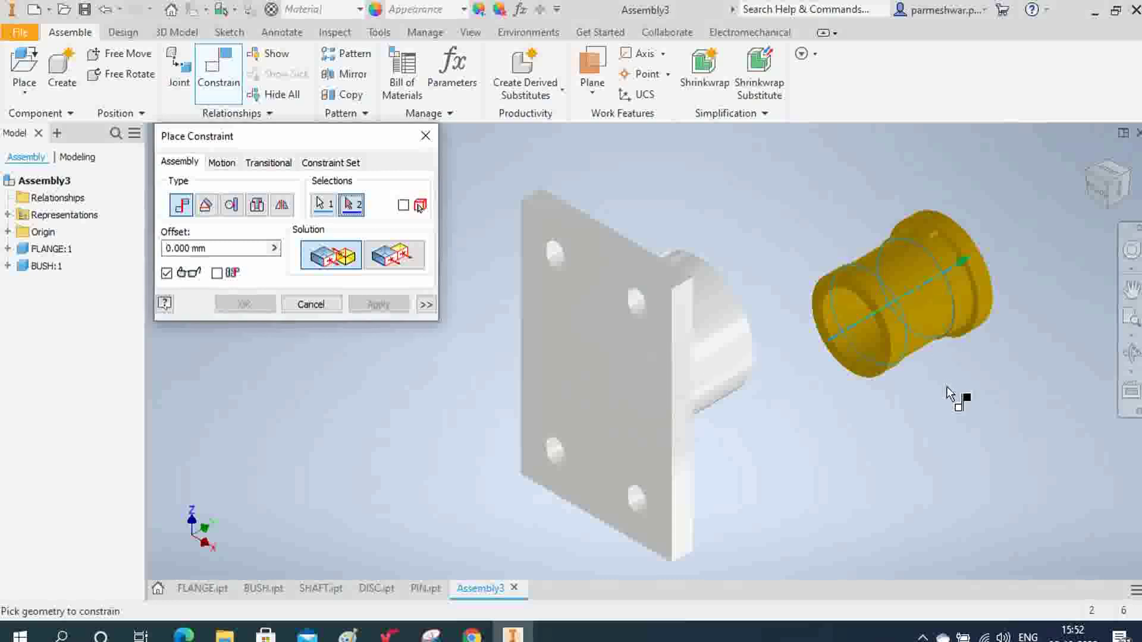
pyautogui.click(723, 368)
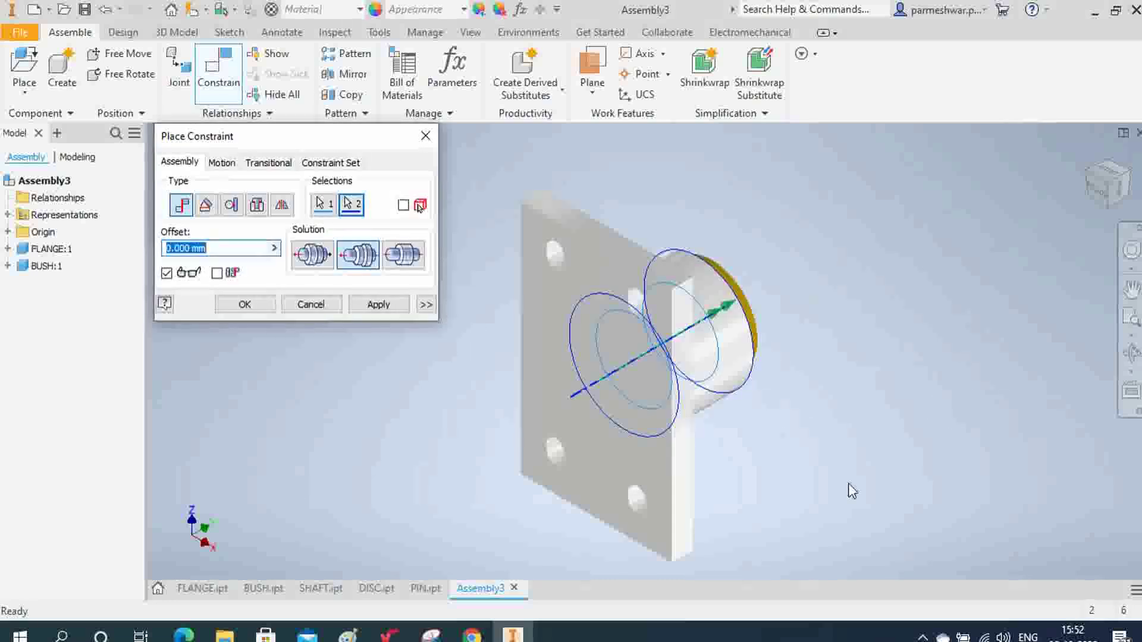
pyautogui.click(379, 304)
pyautogui.click(310, 303)
# - Slide the bush along the shared axis until most of it is outside the flange's bore
pyautogui.click(1128, 360)
pyautogui.moveTo(770, 401); pyautogui.dragTo(652, 392)
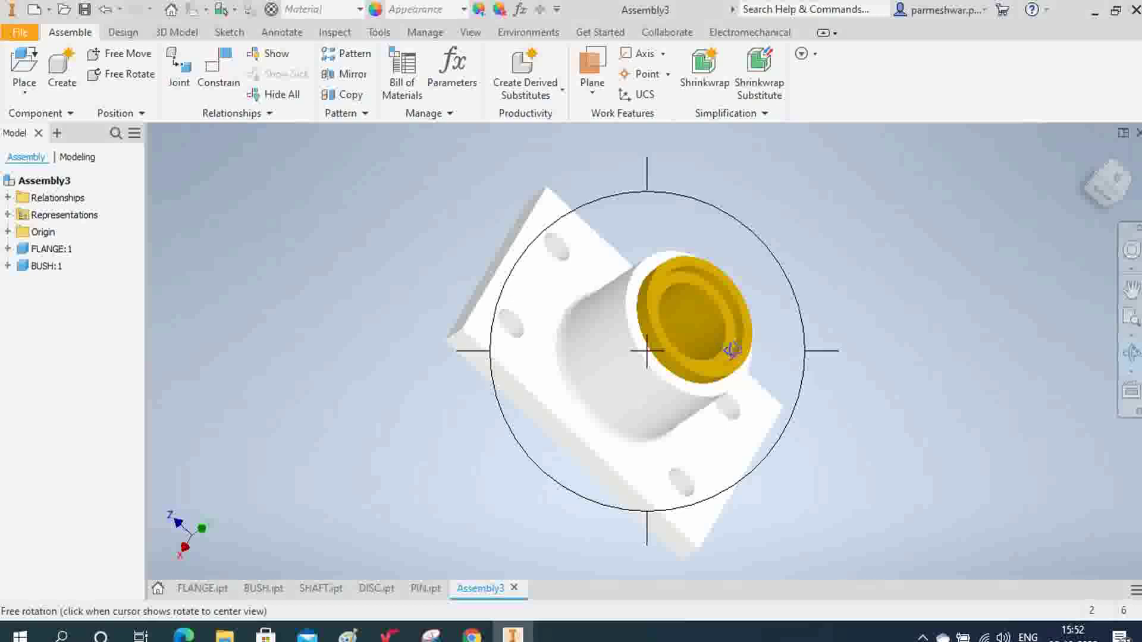
pyautogui.rightClick(836, 299)
pyautogui.click(897, 299)
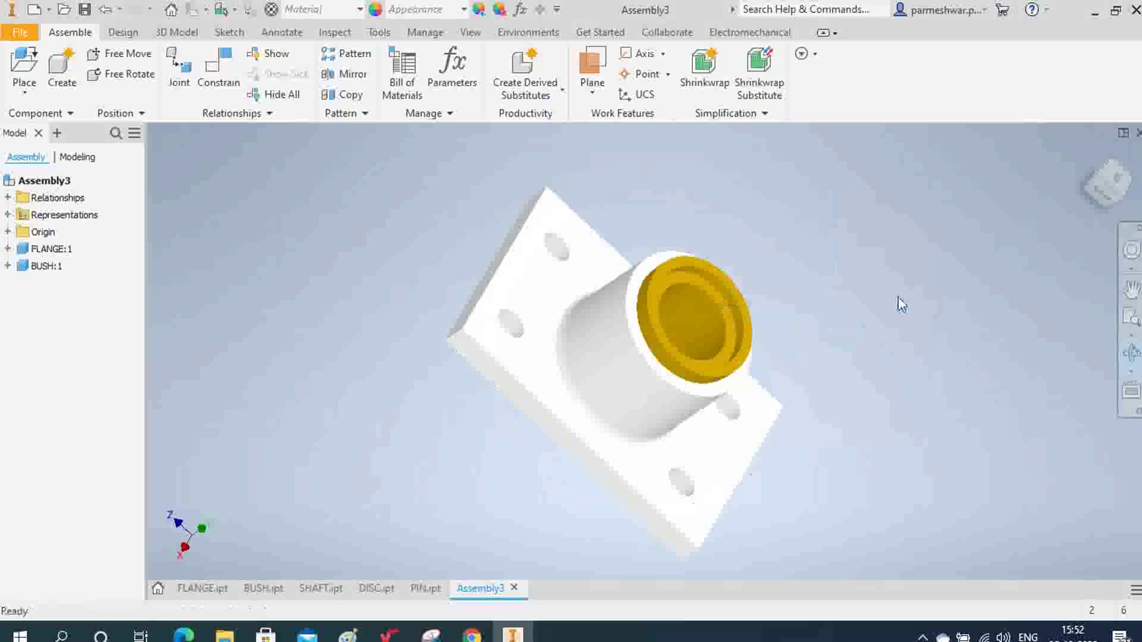
pyautogui.moveTo(669, 336); pyautogui.dragTo(843, 248)
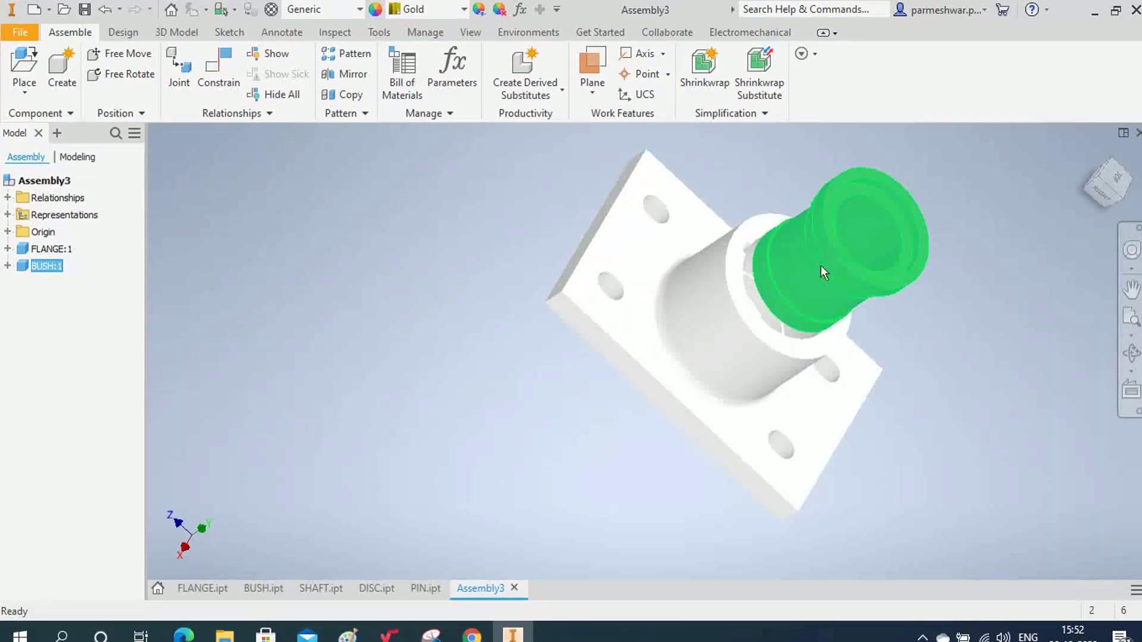
pyautogui.click(516, 285)
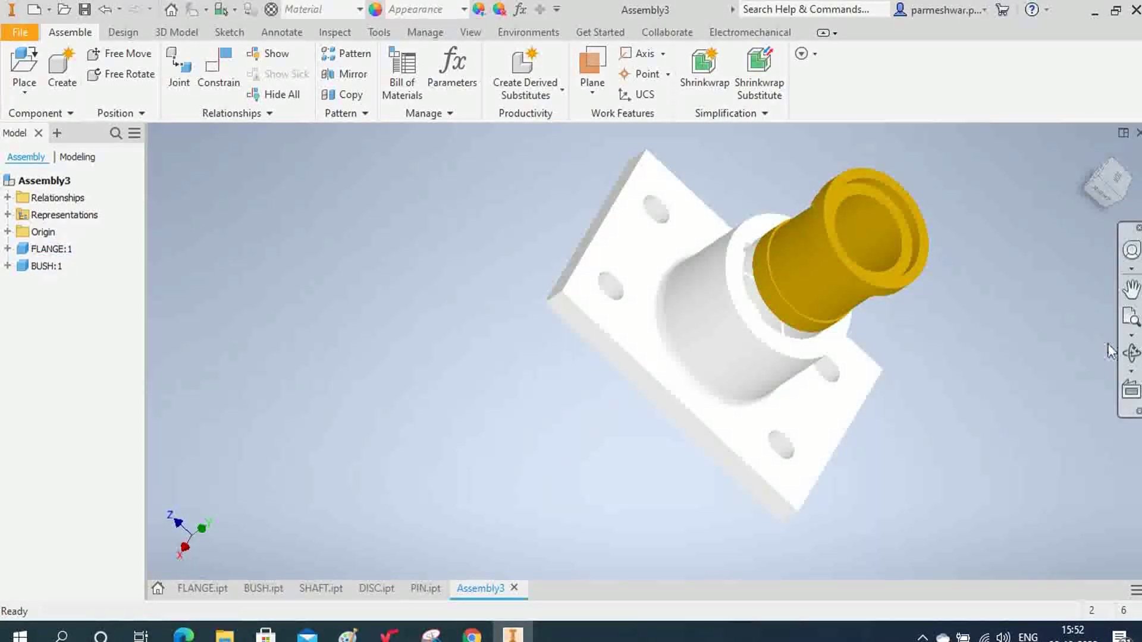
# - Examine the small feature on the bush's outer surface and the notch in the flange's bore up close from several angles
pyautogui.click(1130, 353)
pyautogui.moveTo(750, 370); pyautogui.dragTo(683, 382)
pyautogui.rightClick(684, 382)
pyautogui.click(741, 372)
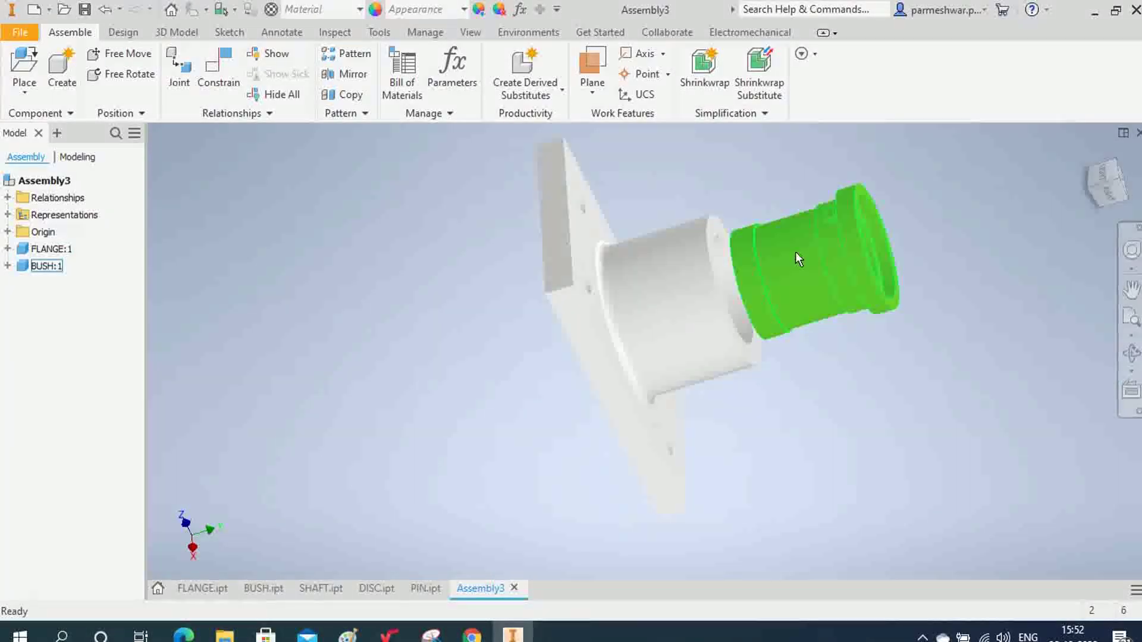
pyautogui.scroll(4, 802, 247)
pyautogui.scroll(-2, 788, 255)
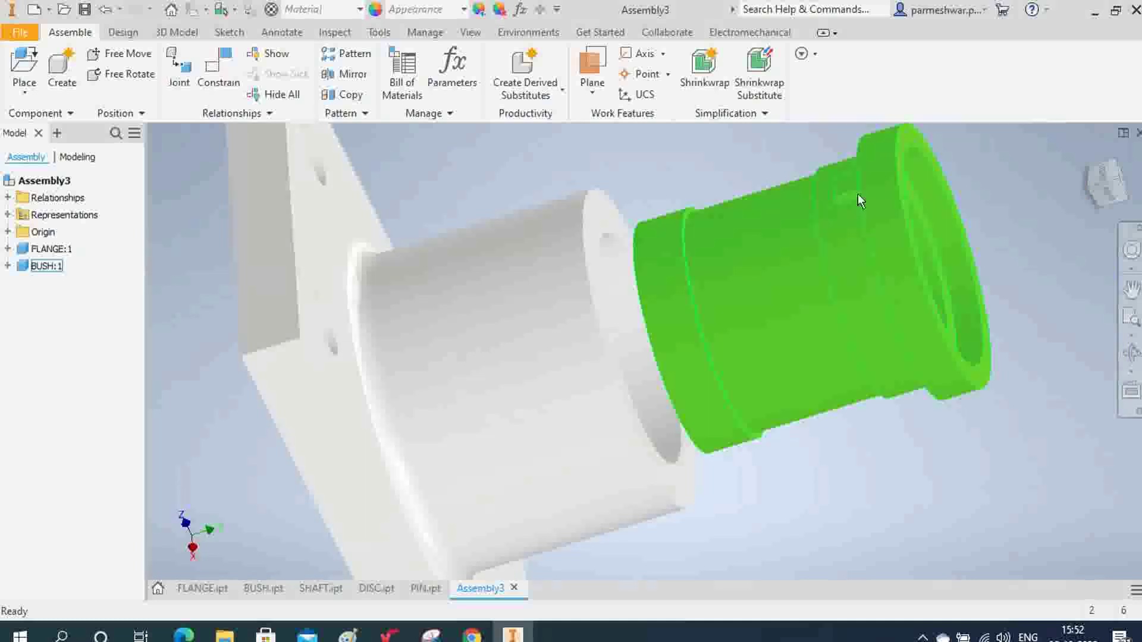
pyautogui.scroll(2, 857, 191)
pyautogui.click(855, 191)
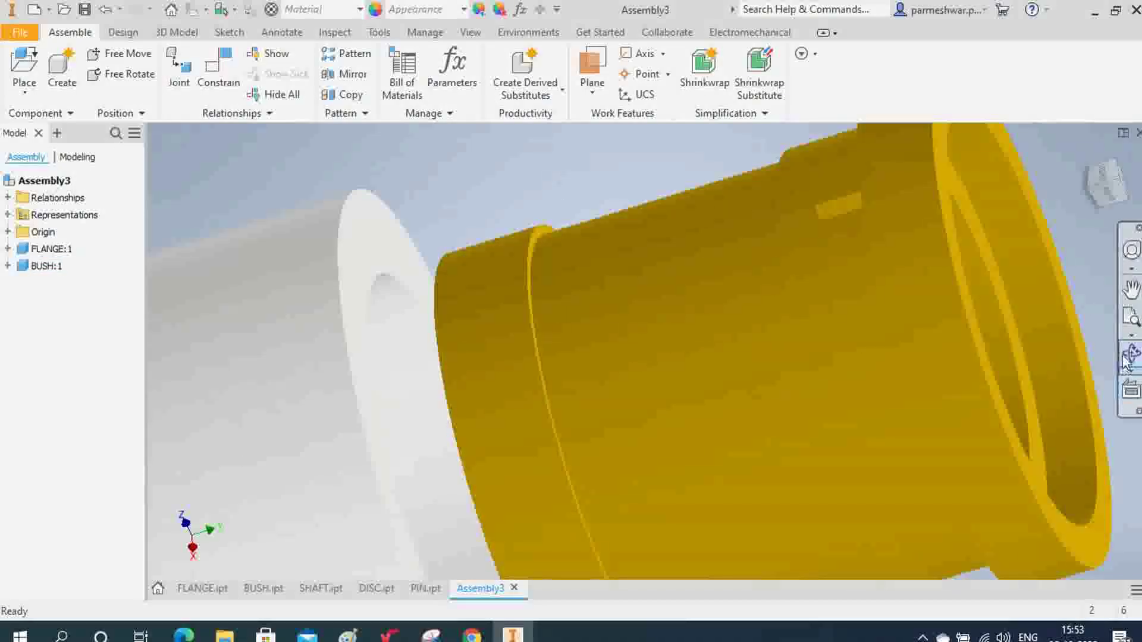
pyautogui.click(1131, 352)
pyautogui.moveTo(629, 333); pyautogui.dragTo(535, 359)
pyautogui.moveTo(571, 262); pyautogui.dragTo(539, 231)
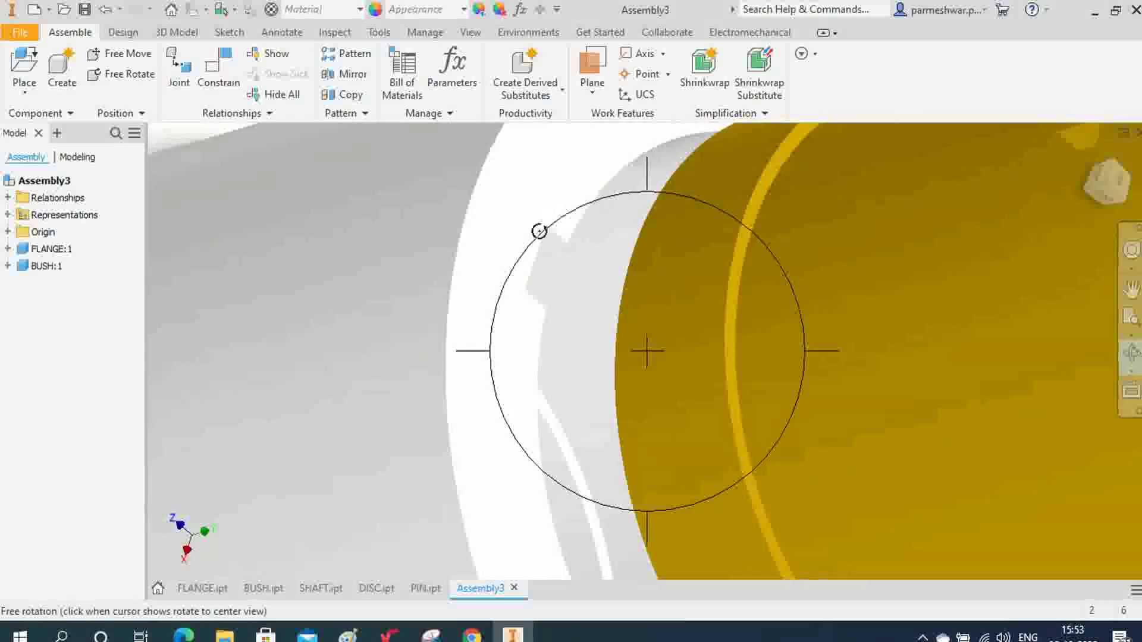
pyautogui.rightClick(568, 264)
pyautogui.click(618, 263)
pyautogui.scroll(-4, 719, 295)
pyautogui.click(856, 235)
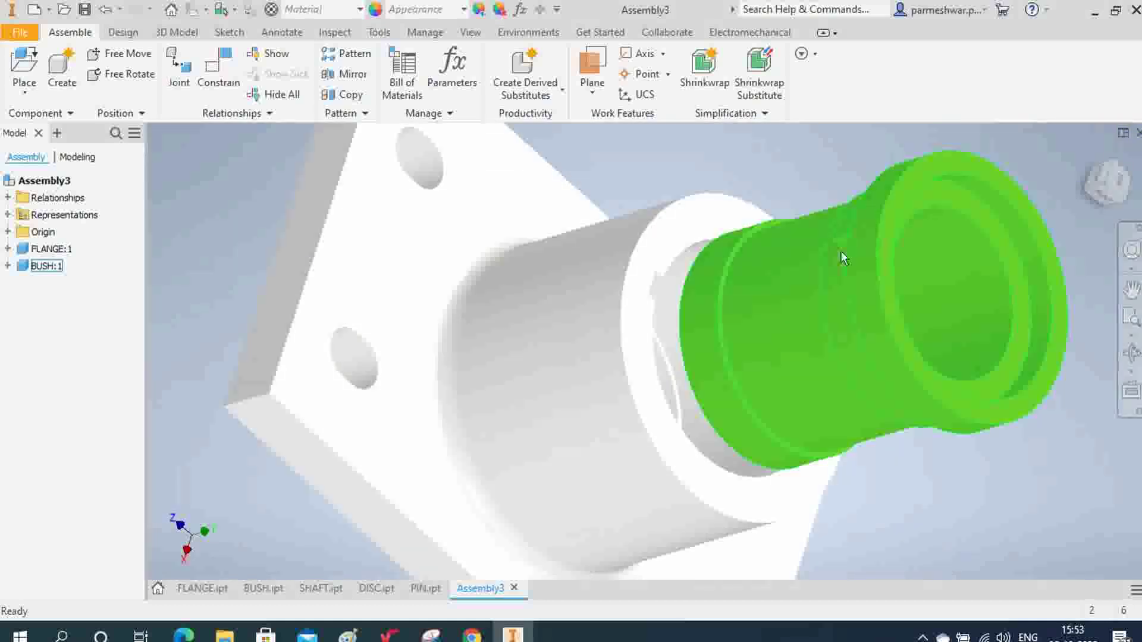
pyautogui.click(658, 266)
pyautogui.scroll(5, 648, 279)
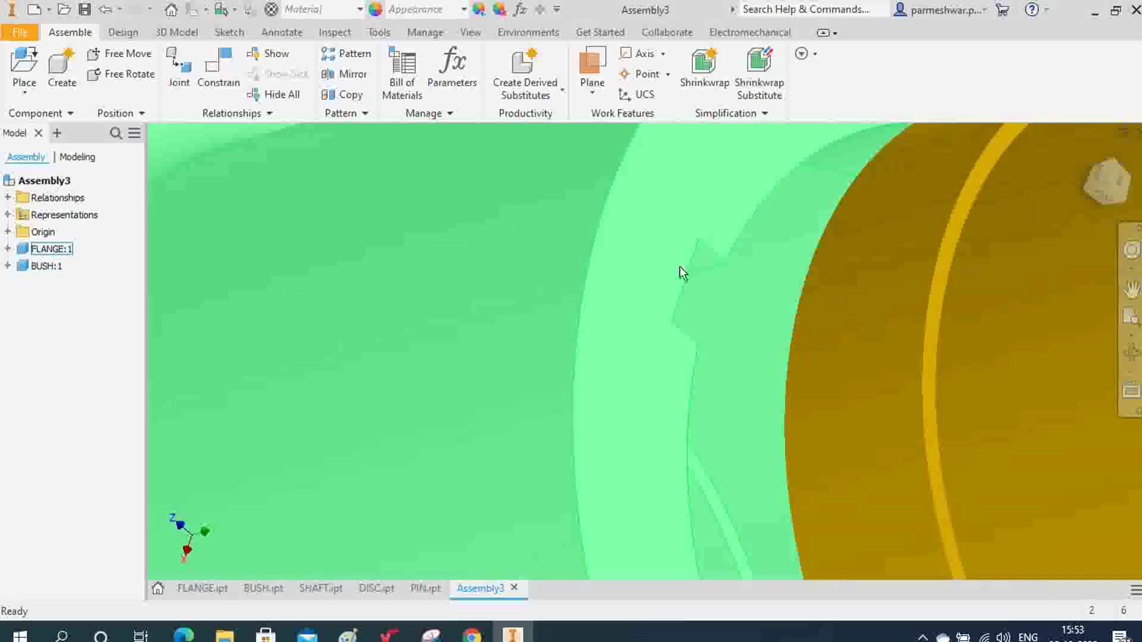
pyautogui.press('Escape')
pyautogui.scroll(-4, 702, 296)
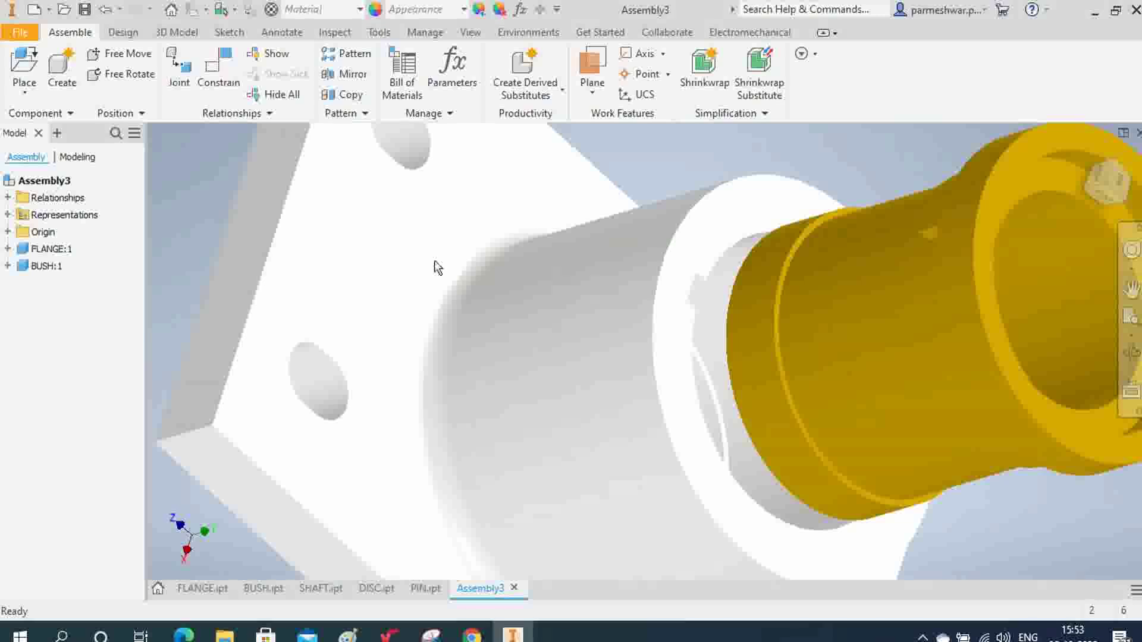
# - Mate the small flat face of the notch in the flange's bore to the small raised feature's face on the bush, with a 0 mm offset
pyautogui.click(218, 65)
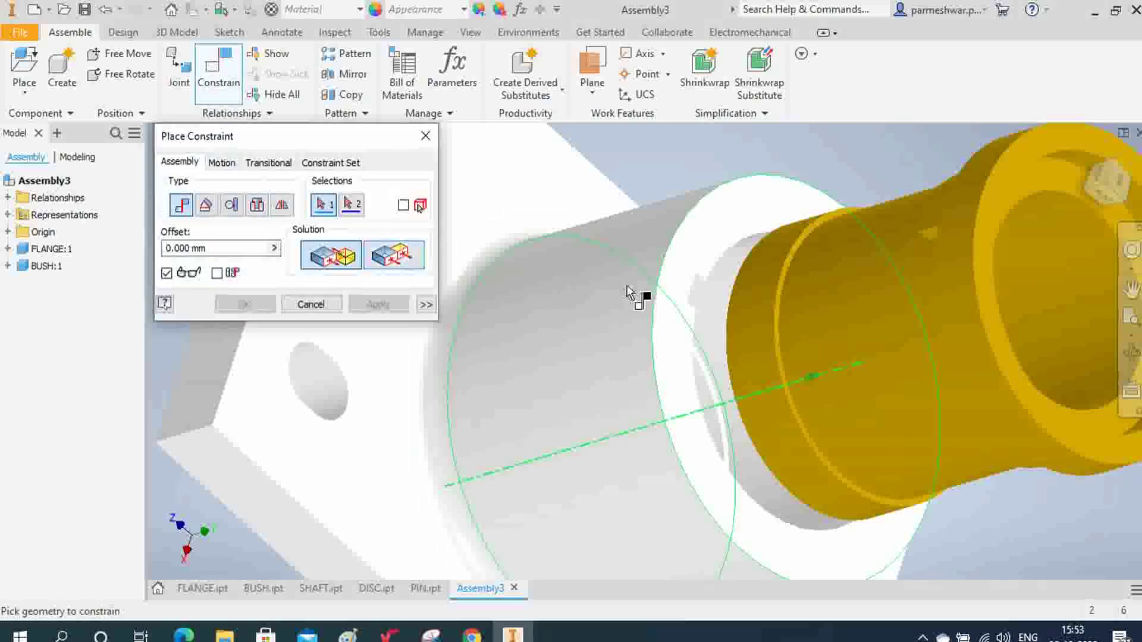
pyautogui.scroll(2, 693, 290)
pyautogui.scroll(2, 696, 289)
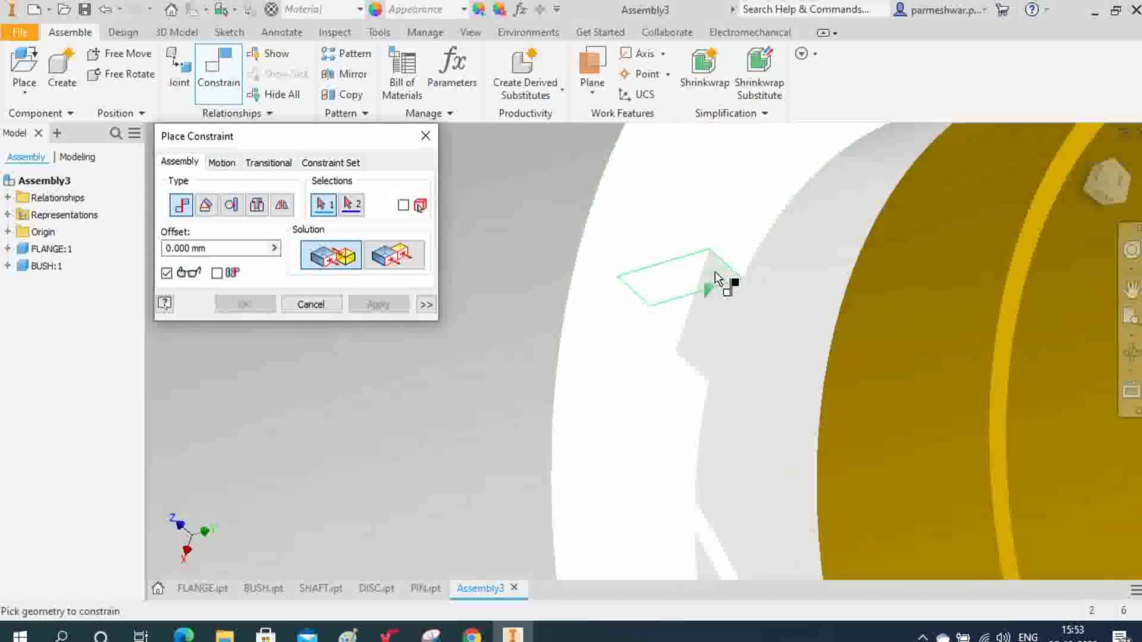
pyautogui.click(715, 278)
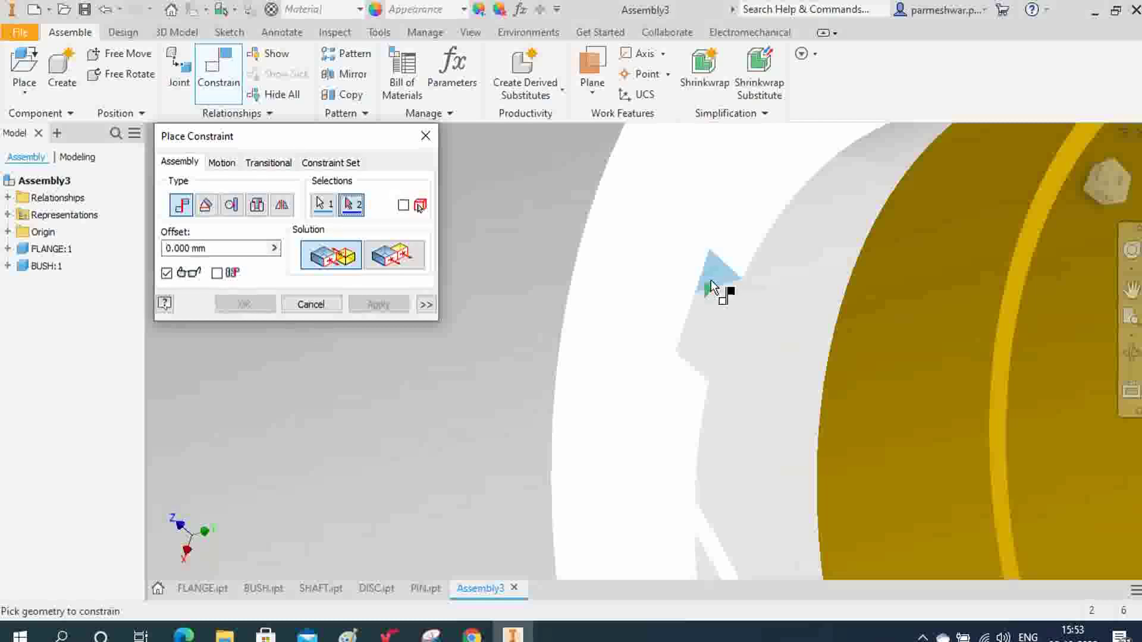
pyautogui.scroll(-3, 710, 290)
pyautogui.click(1131, 355)
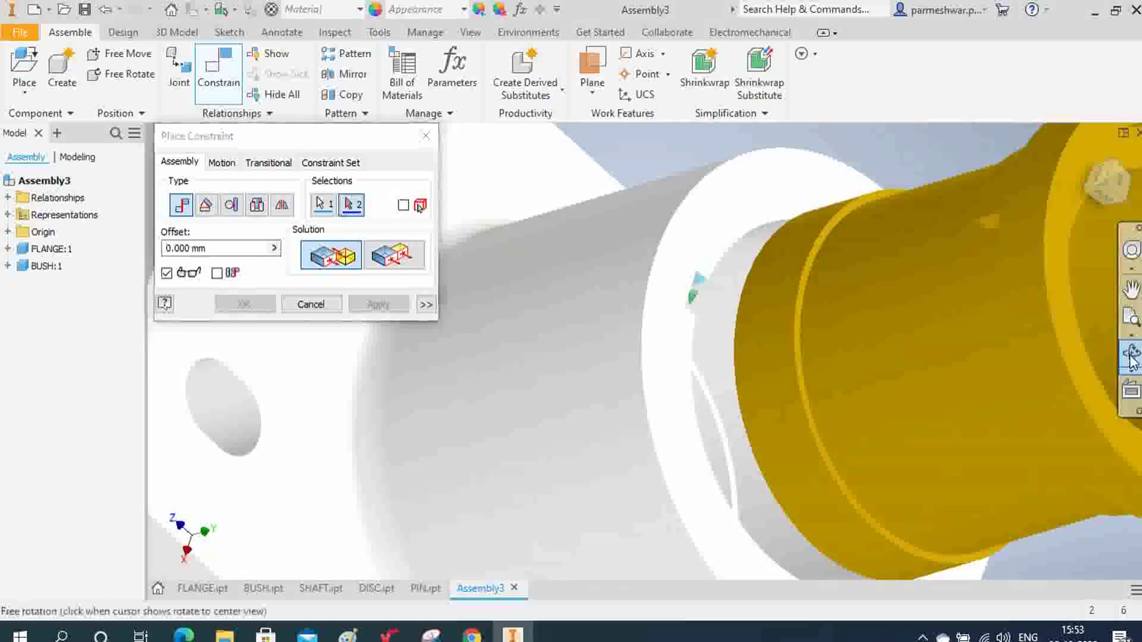
pyautogui.moveTo(788, 310); pyautogui.dragTo(795, 364)
pyautogui.moveTo(865, 442); pyautogui.dragTo(855, 259)
pyautogui.moveTo(744, 261); pyautogui.dragTo(767, 317)
pyautogui.rightClick(767, 316)
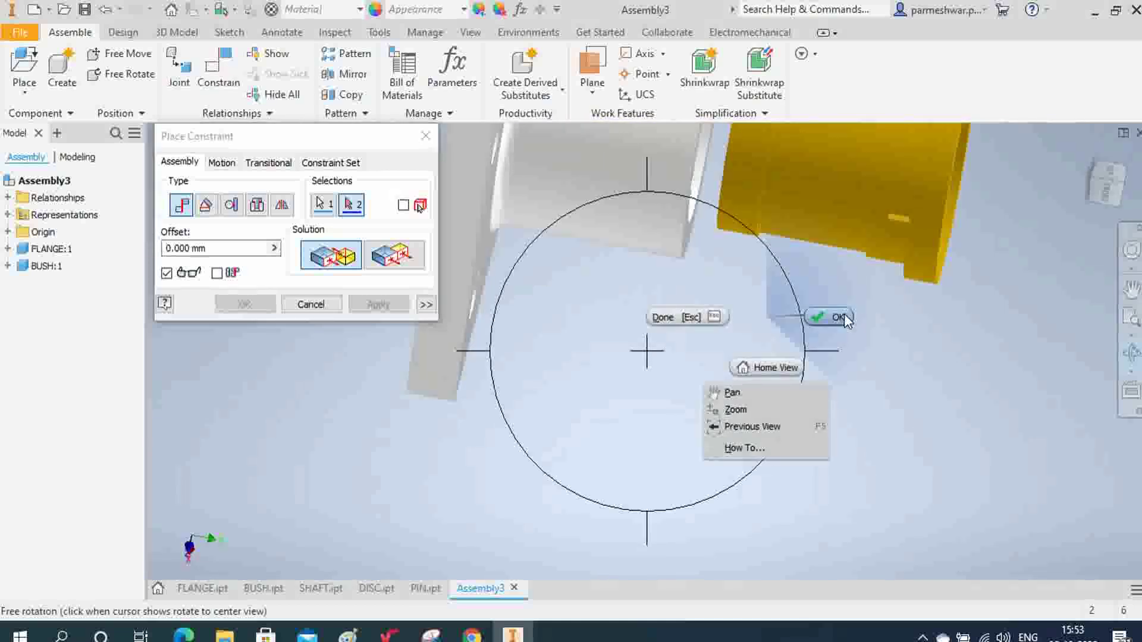
pyautogui.click(850, 321)
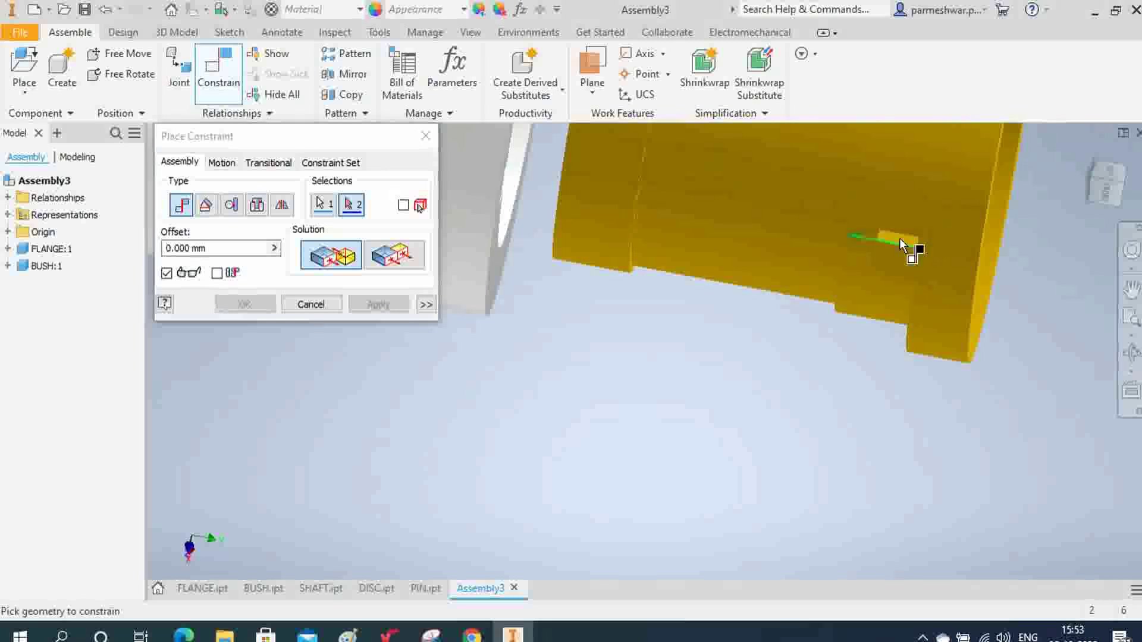
pyautogui.scroll(-3, 901, 244)
pyautogui.click(908, 236)
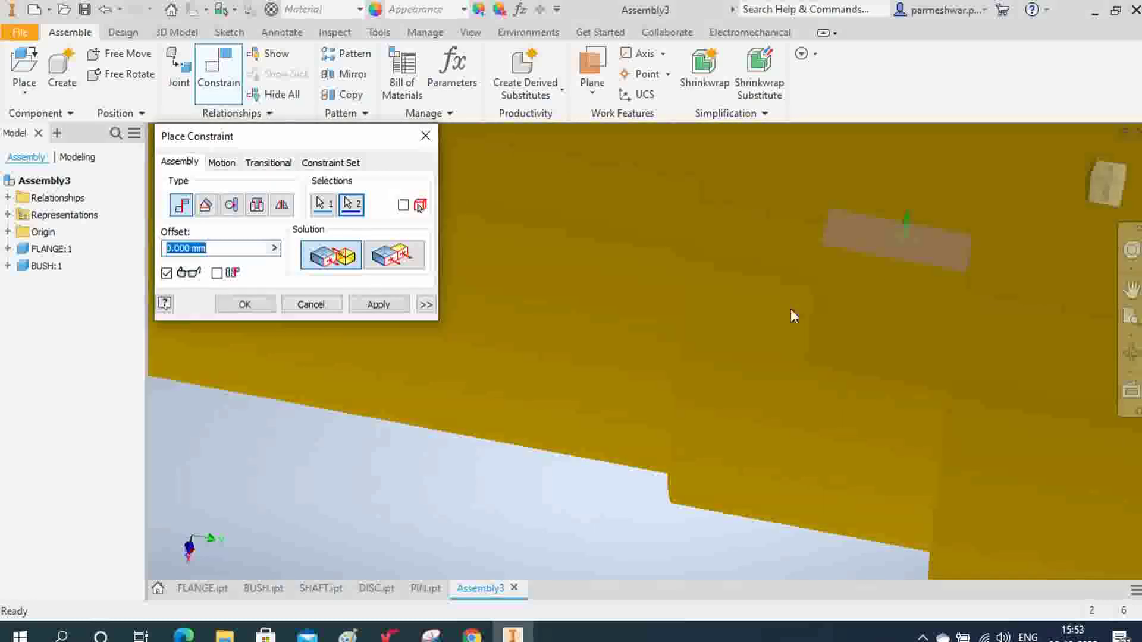
pyautogui.click(379, 304)
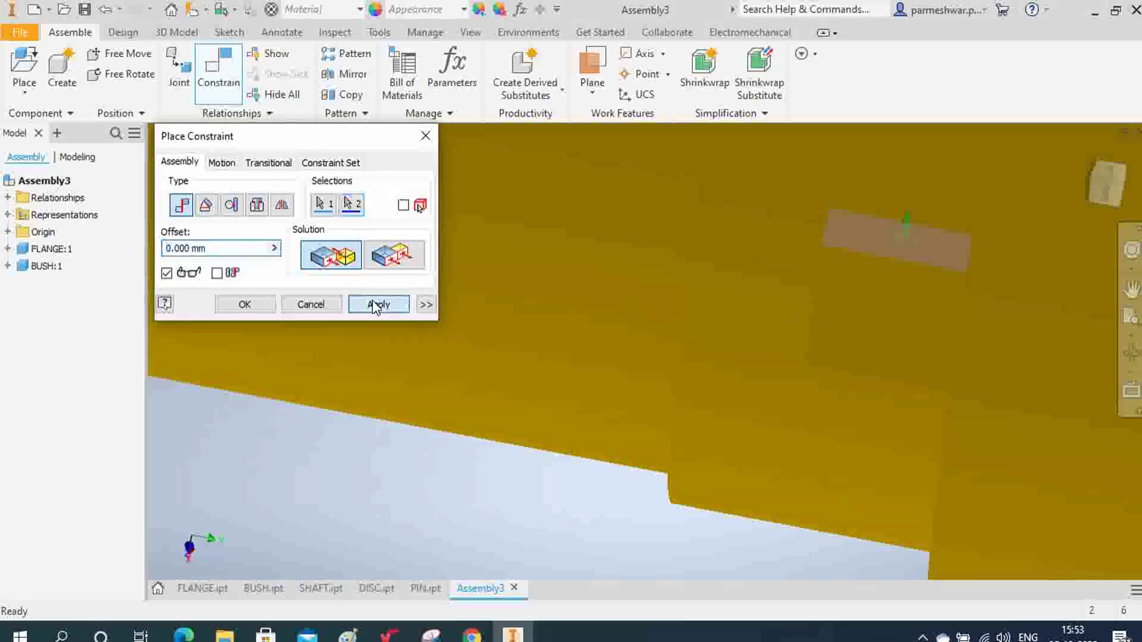
pyautogui.click(309, 308)
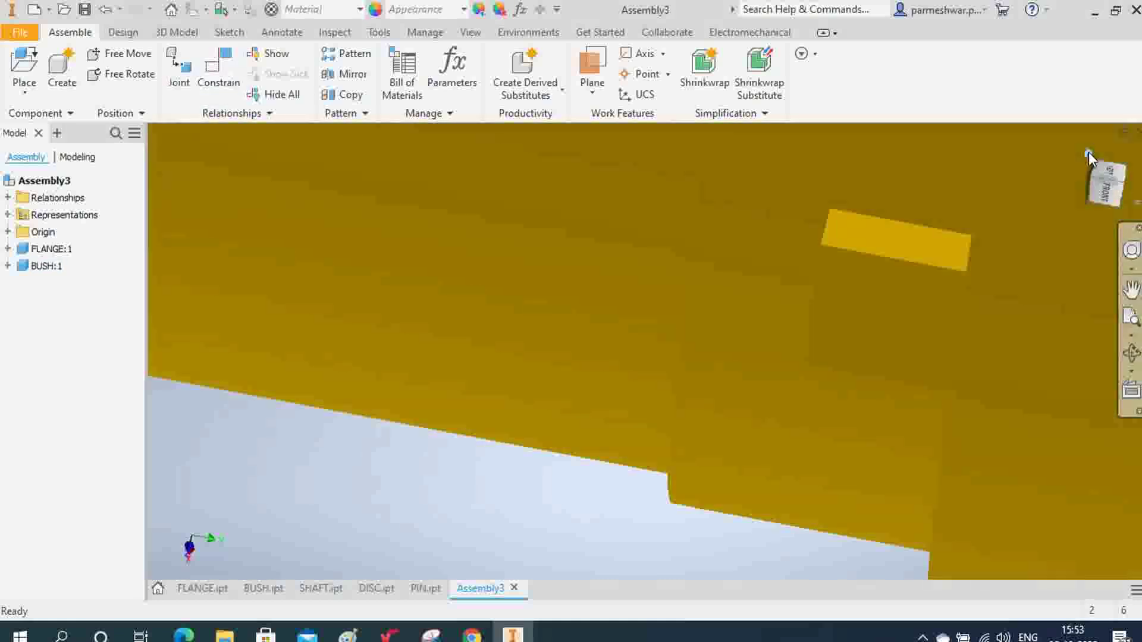
# - Examine from several angles how the notch in the flange's bore lines up with the small feature on the bush
pyautogui.click(1088, 156)
pyautogui.click(1131, 353)
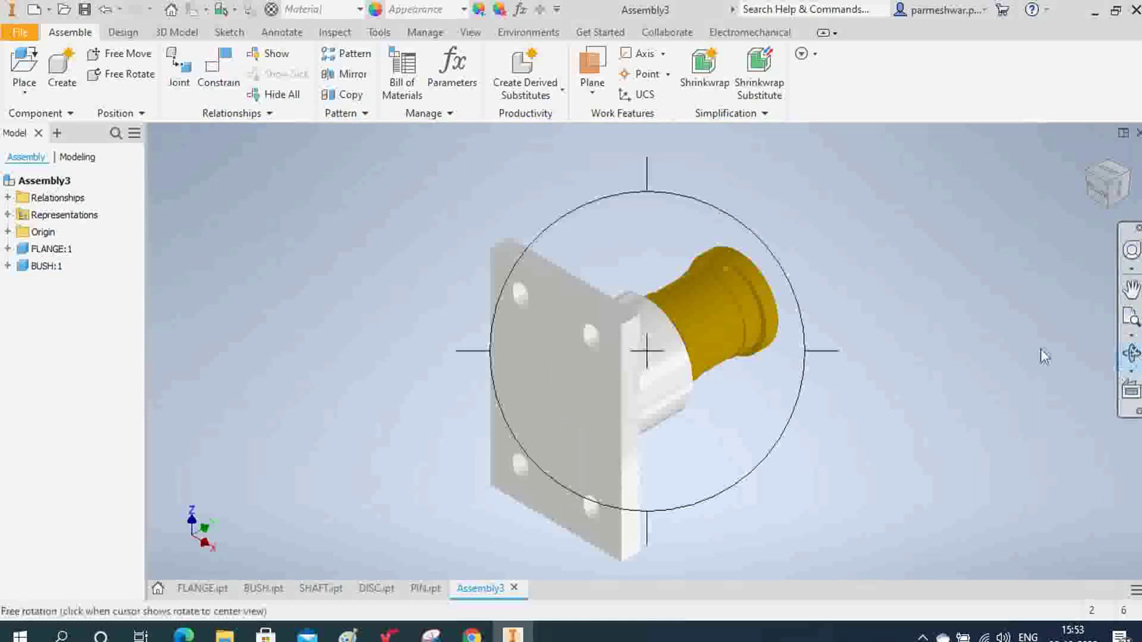
pyautogui.moveTo(727, 325); pyautogui.dragTo(639, 382)
pyautogui.scroll(5, 606, 330)
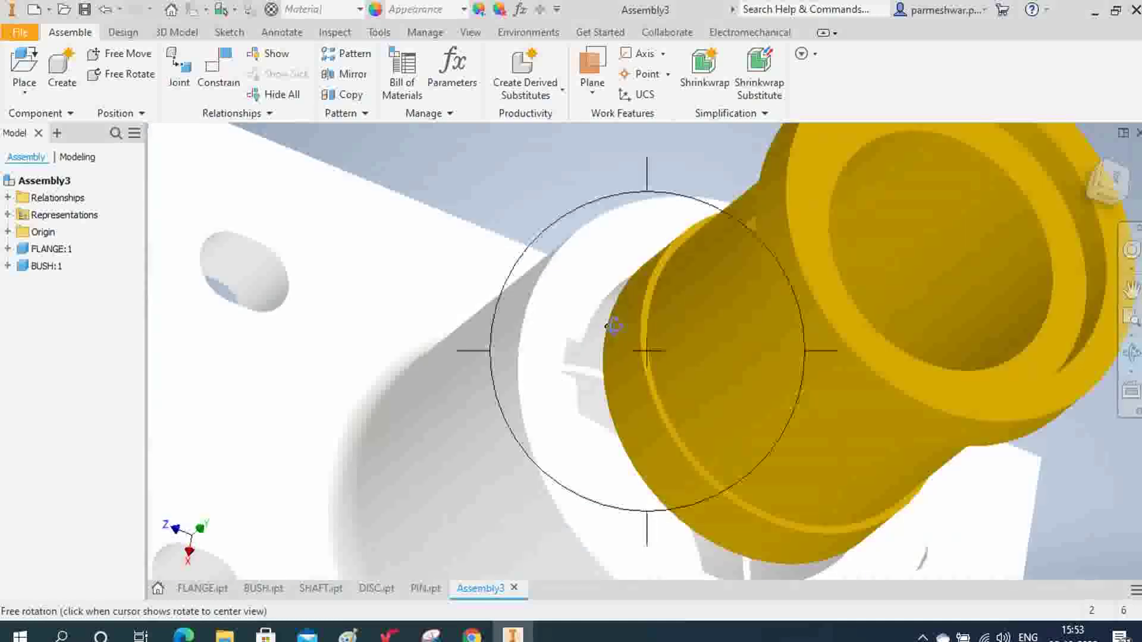
pyautogui.rightClick(601, 336)
pyautogui.click(666, 337)
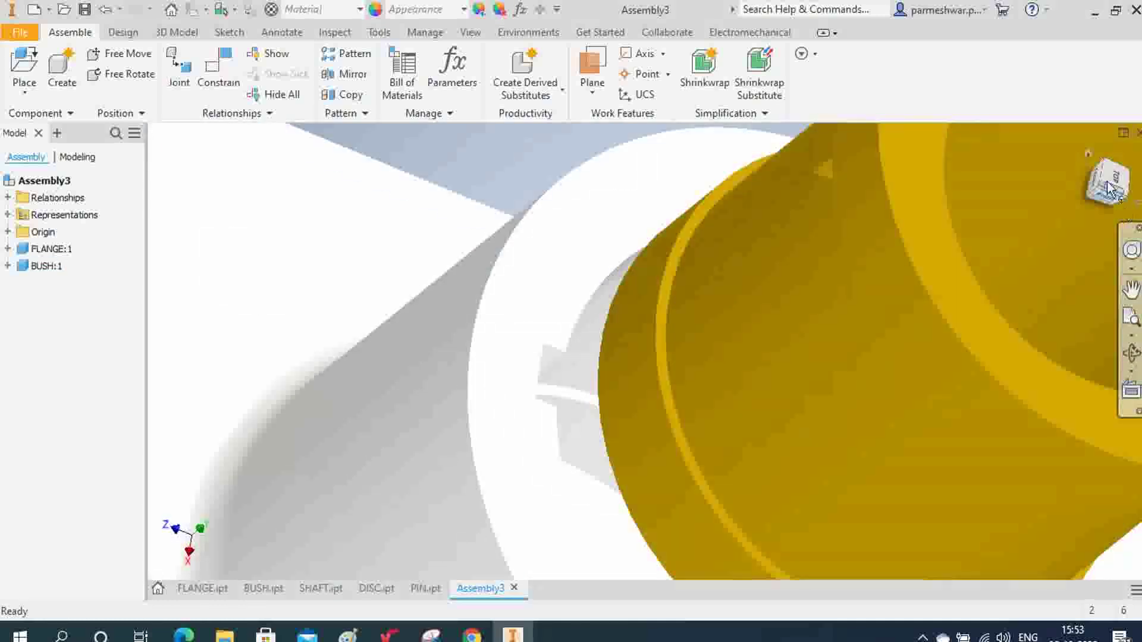
pyautogui.press('F6')
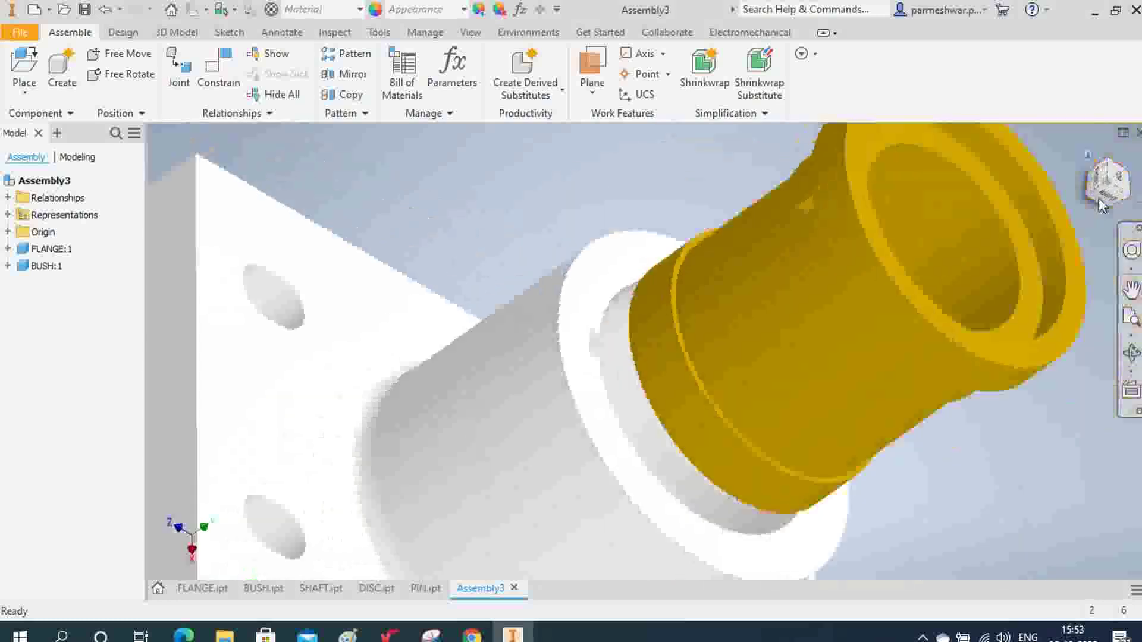
pyautogui.click(1132, 360)
pyautogui.moveTo(831, 309); pyautogui.dragTo(635, 345)
pyautogui.scroll(5, 636, 346)
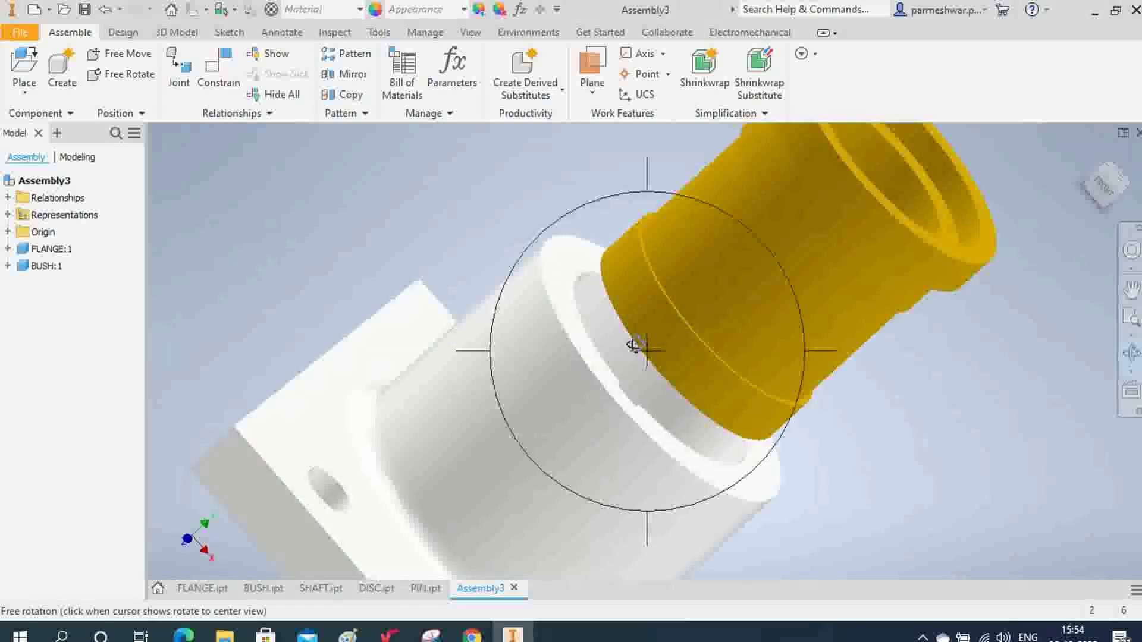
pyautogui.rightClick(616, 409)
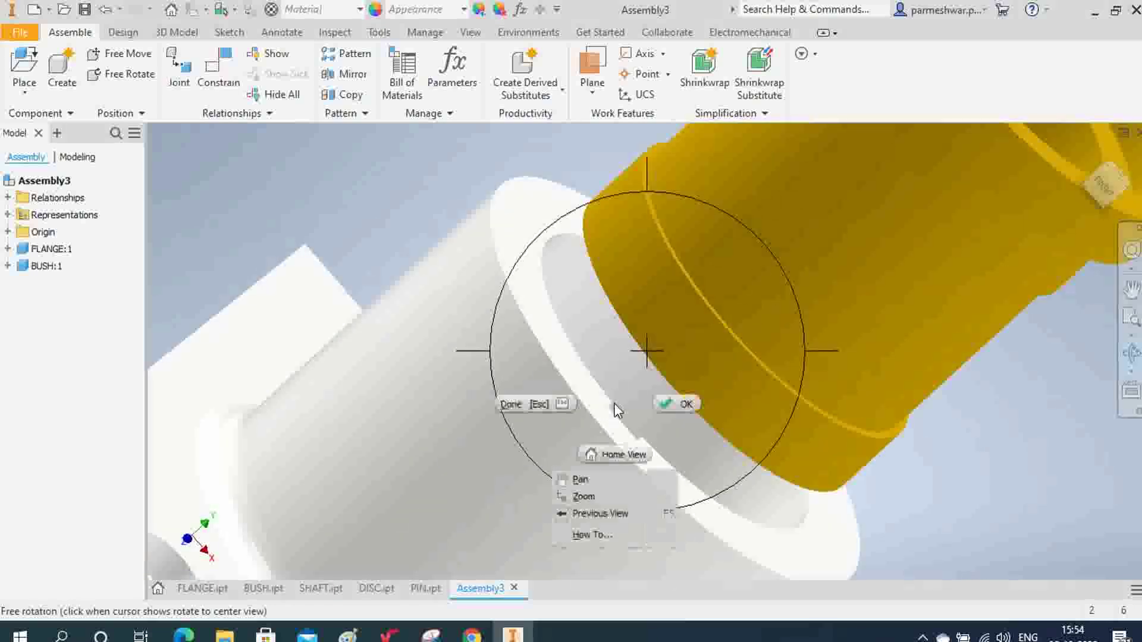
pyautogui.click(664, 402)
pyautogui.scroll(-5, 612, 404)
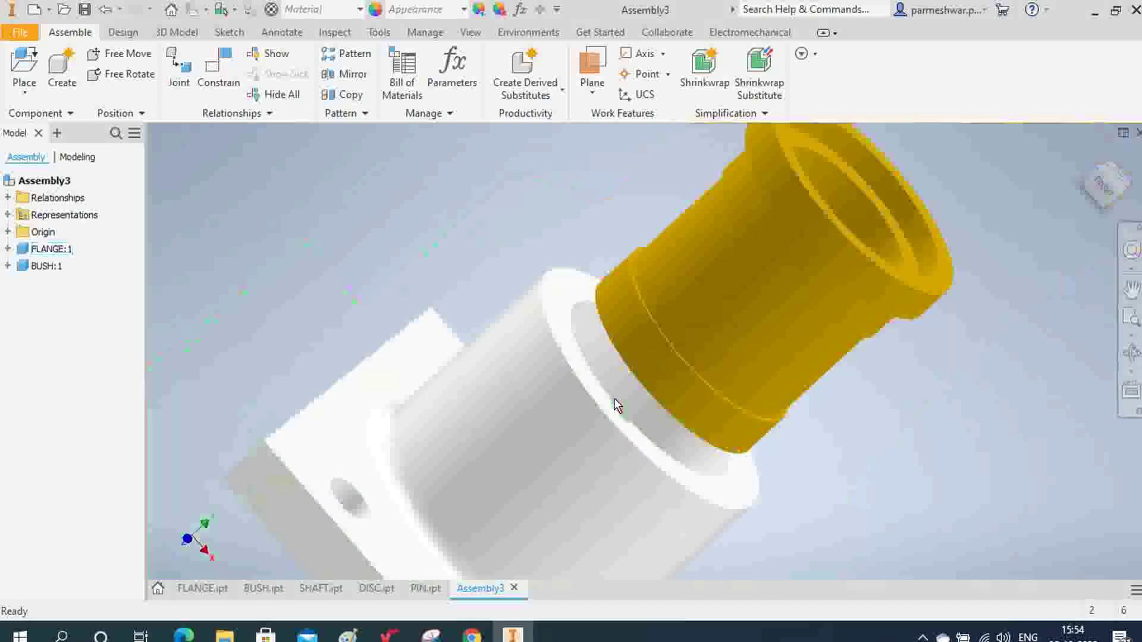
pyautogui.scroll(5, 780, 216)
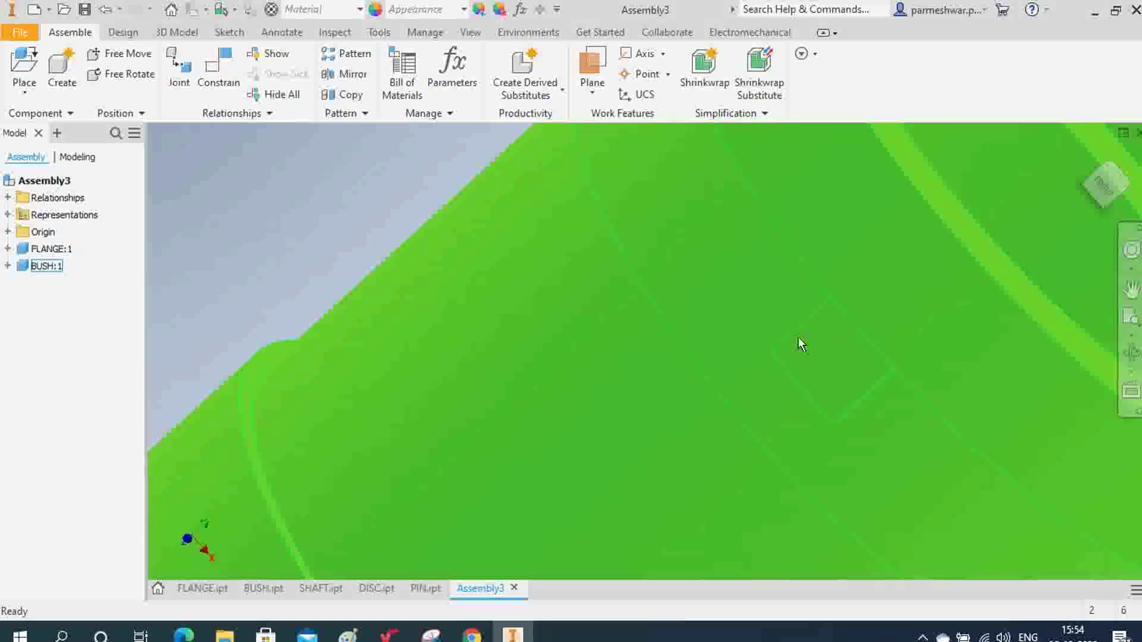
pyautogui.scroll(-5, 357, 215)
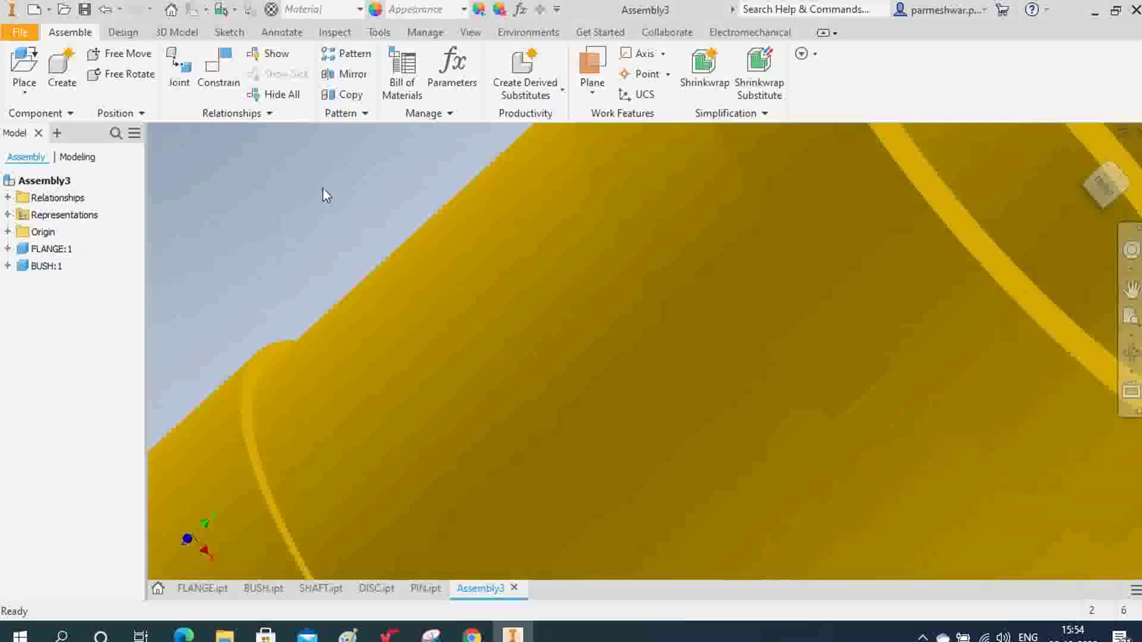
pyautogui.scroll(-3, 515, 284)
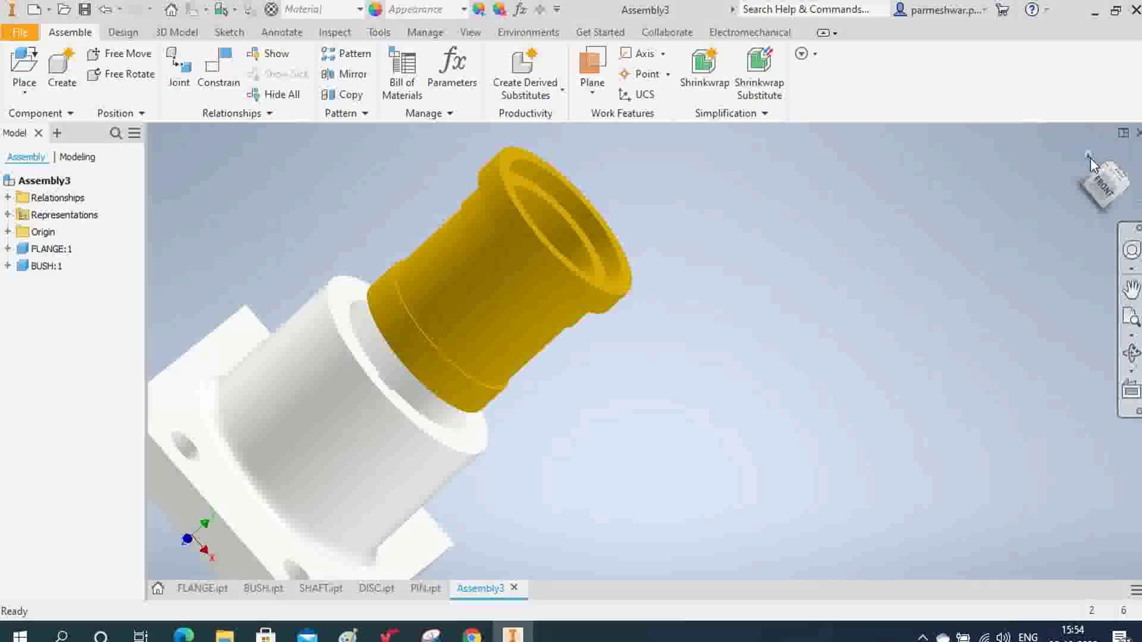
# - Slide the bush along the shared axis until it is completely clear of the flange's bore
pyautogui.click(1088, 156)
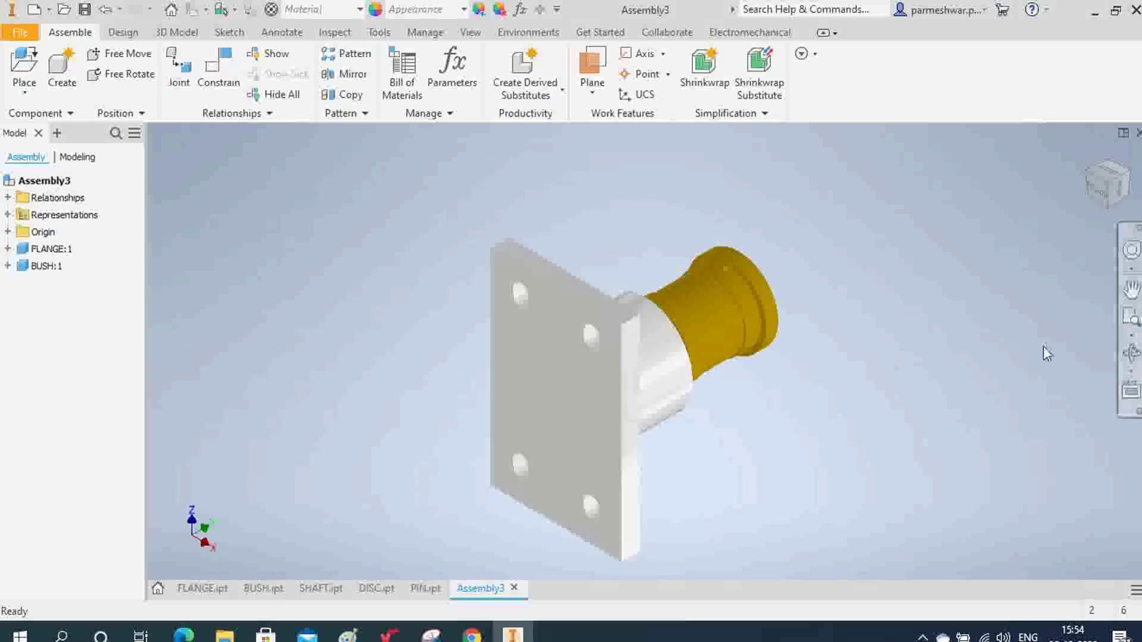
pyautogui.click(1130, 353)
pyautogui.moveTo(765, 364); pyautogui.dragTo(659, 372)
pyautogui.rightClick(660, 374)
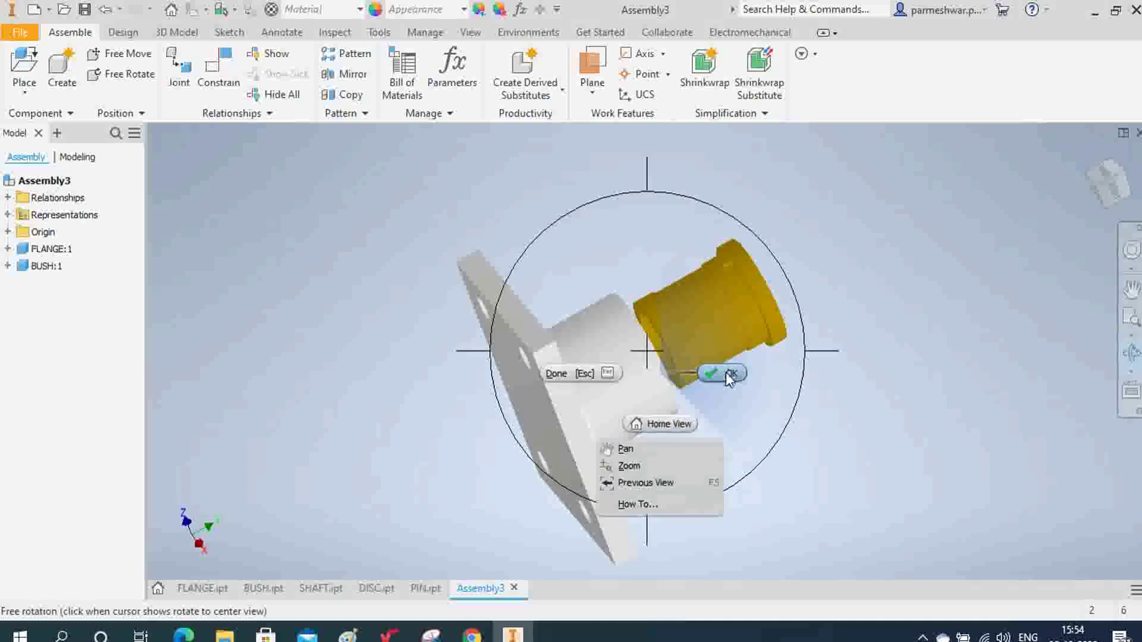
pyautogui.press('Escape')
pyautogui.moveTo(763, 311); pyautogui.dragTo(806, 289)
pyautogui.click(632, 214)
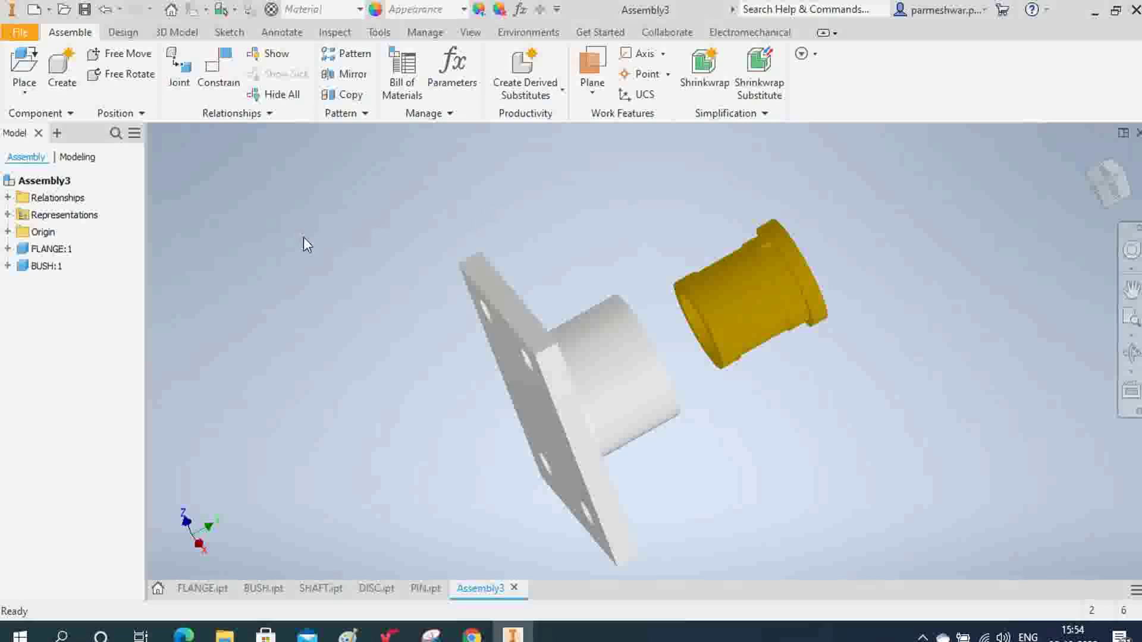
# - Mate the bush's plain annular end face to the flange plate's boss-side face with a 0 mm offset, seating the bush in the bore
pyautogui.click(222, 70)
pyautogui.scroll(5, 665, 301)
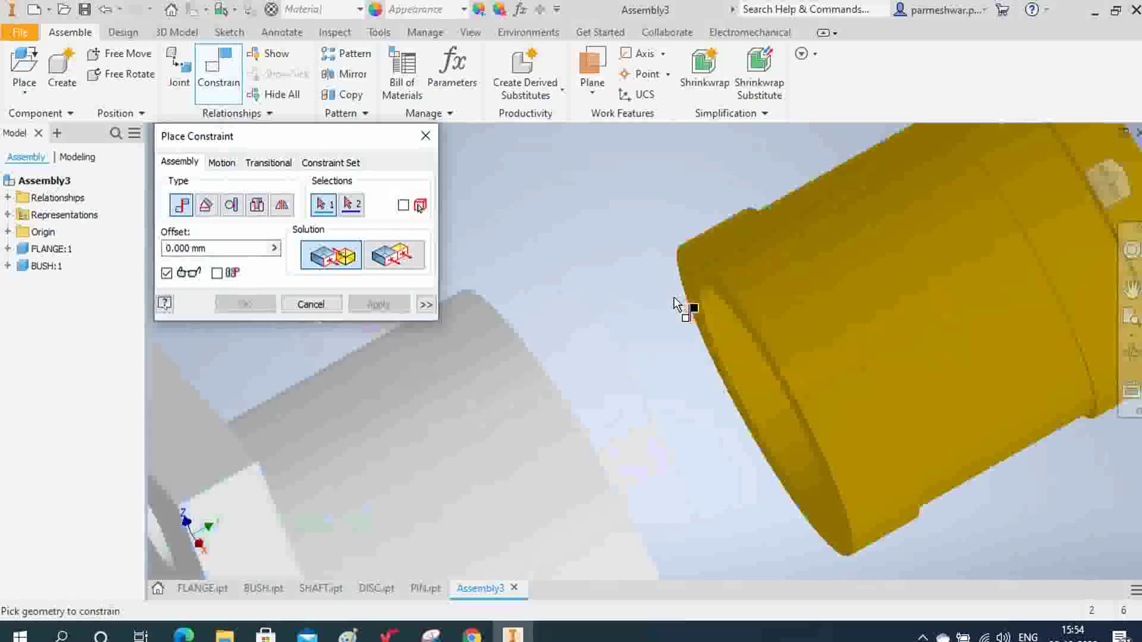
pyautogui.click(697, 275)
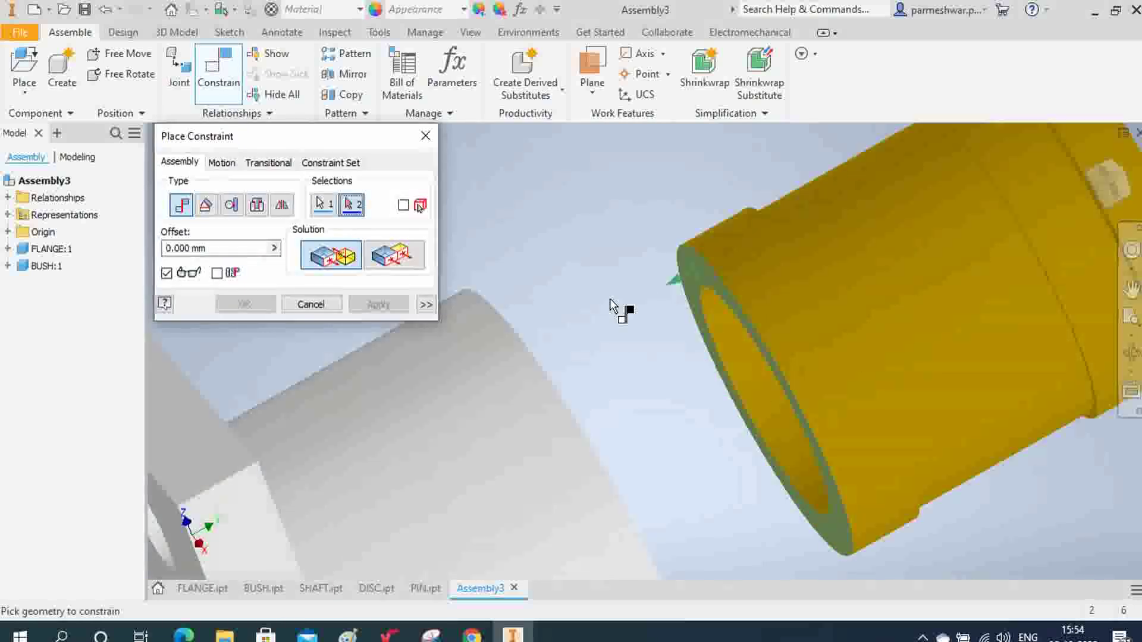
pyautogui.scroll(-5, 609, 289)
pyautogui.click(1130, 353)
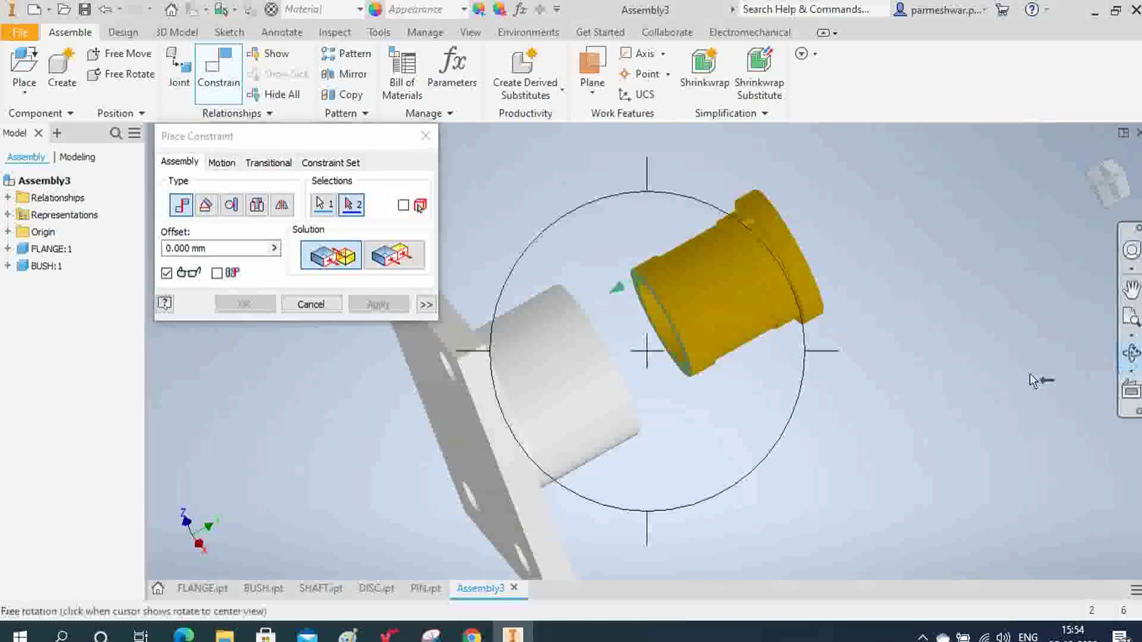
pyautogui.moveTo(694, 359); pyautogui.dragTo(574, 403)
pyautogui.rightClick(634, 399)
pyautogui.click(704, 404)
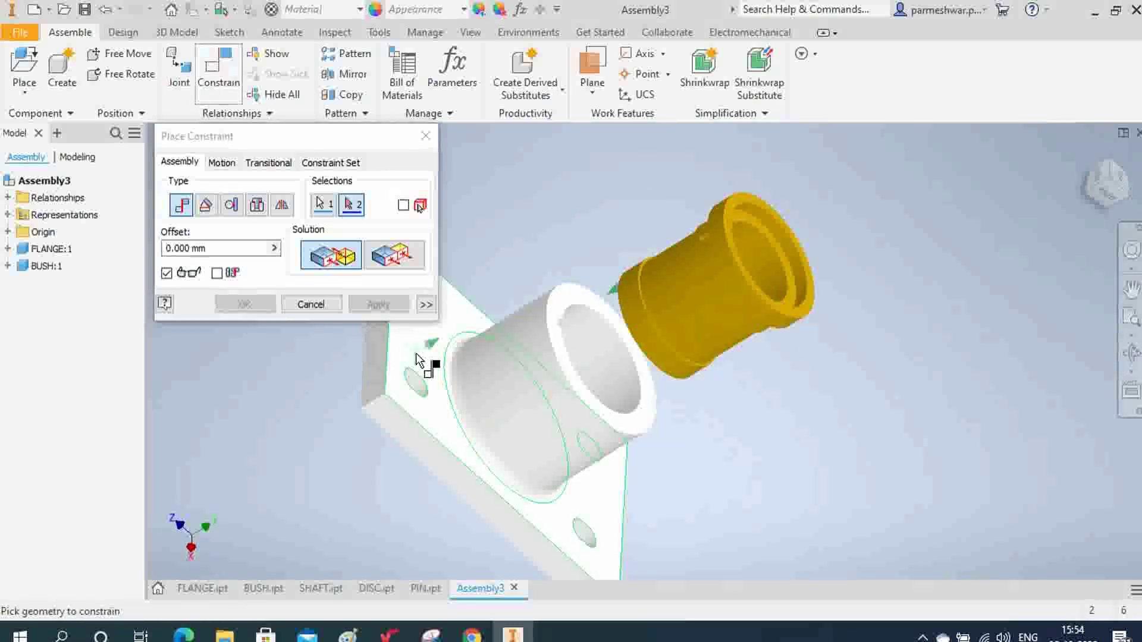
pyautogui.click(438, 383)
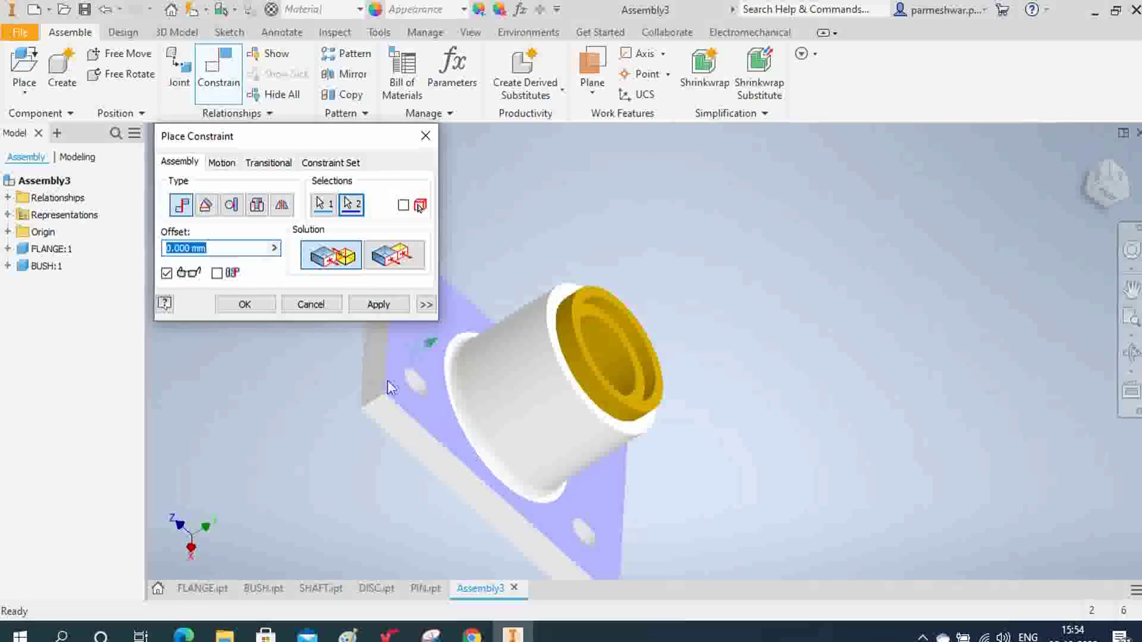
pyautogui.click(379, 304)
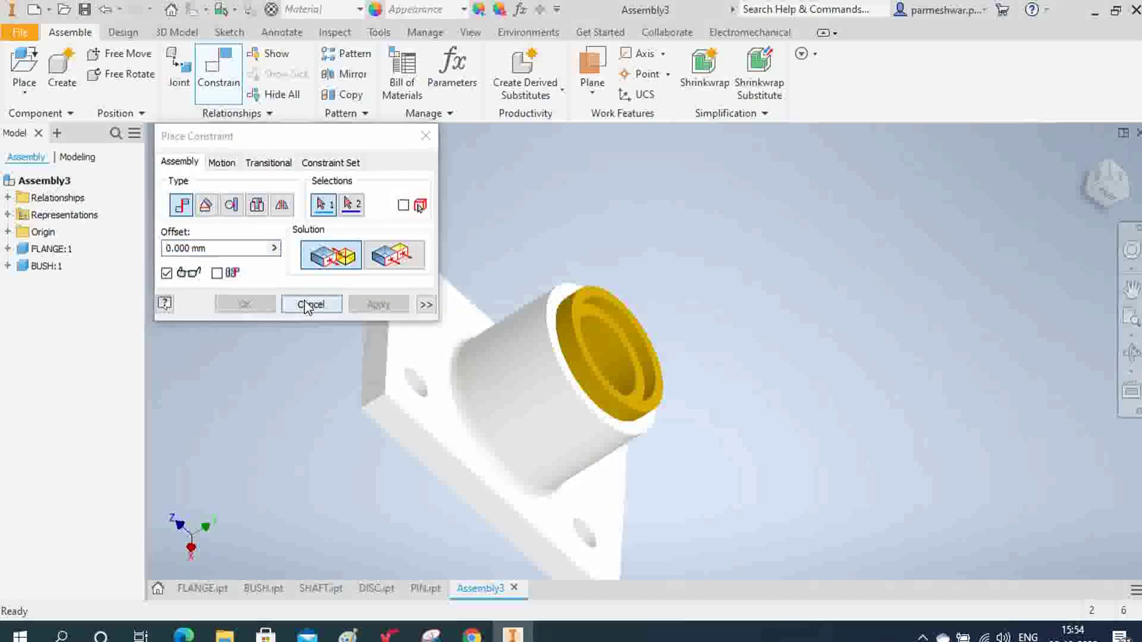
pyautogui.click(309, 305)
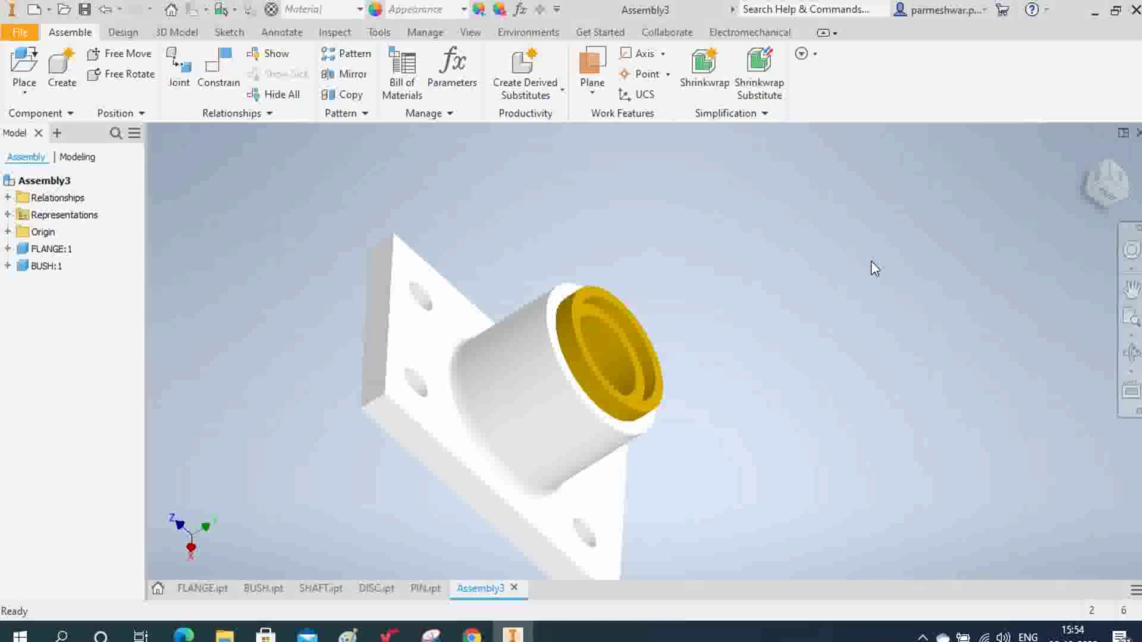
# - Move the flange a short distance to check whether it is still free in the assembly
pyautogui.click(586, 348)
pyautogui.click(398, 325)
pyautogui.moveTo(398, 339); pyautogui.dragTo(488, 322)
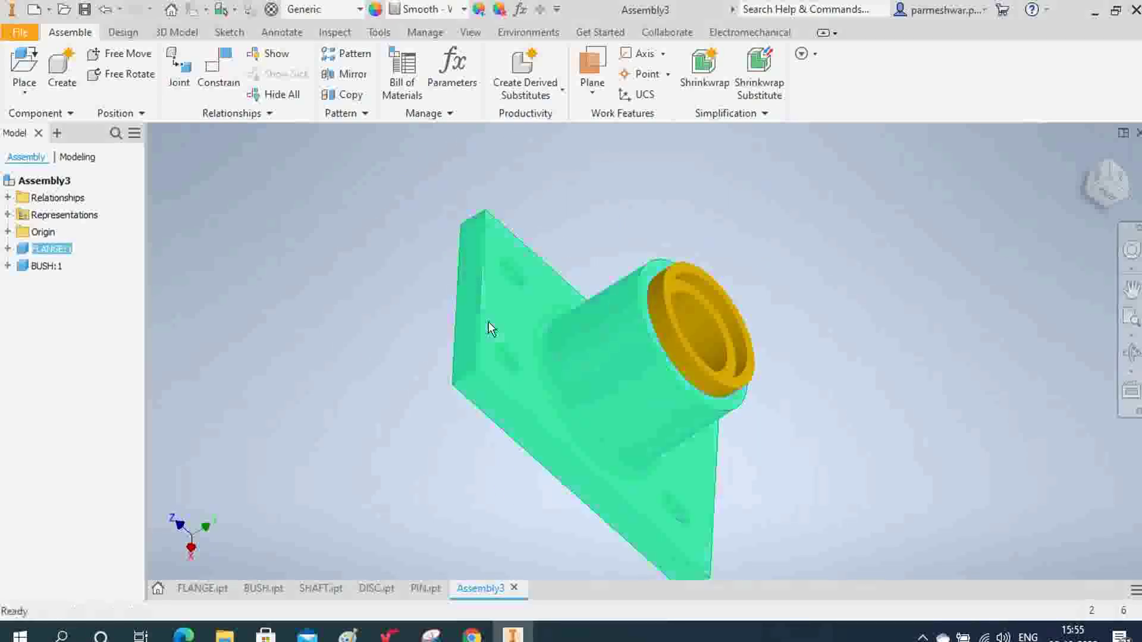
pyautogui.click(301, 273)
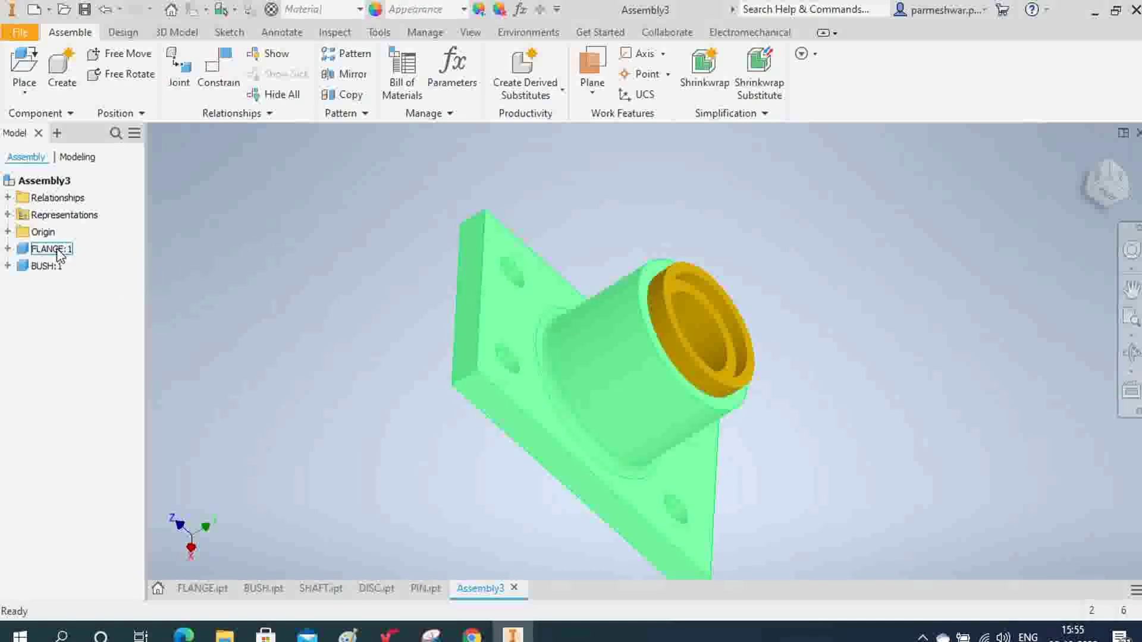
# - Ground the flange and test it by trying to move it
pyautogui.click(52, 249)
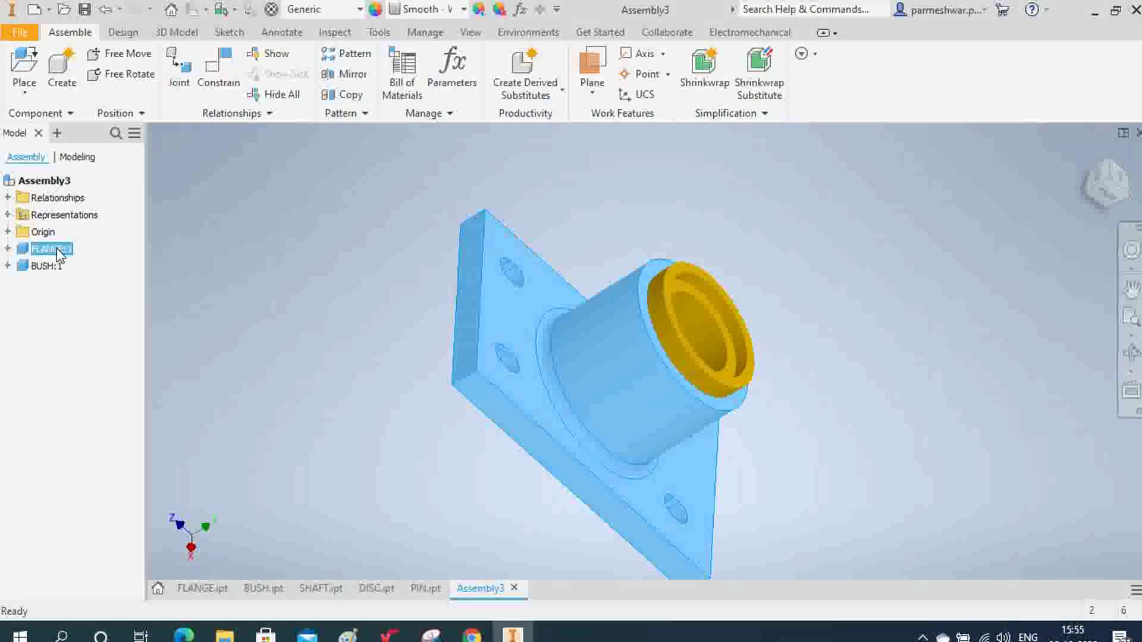
pyautogui.rightClick(56, 247)
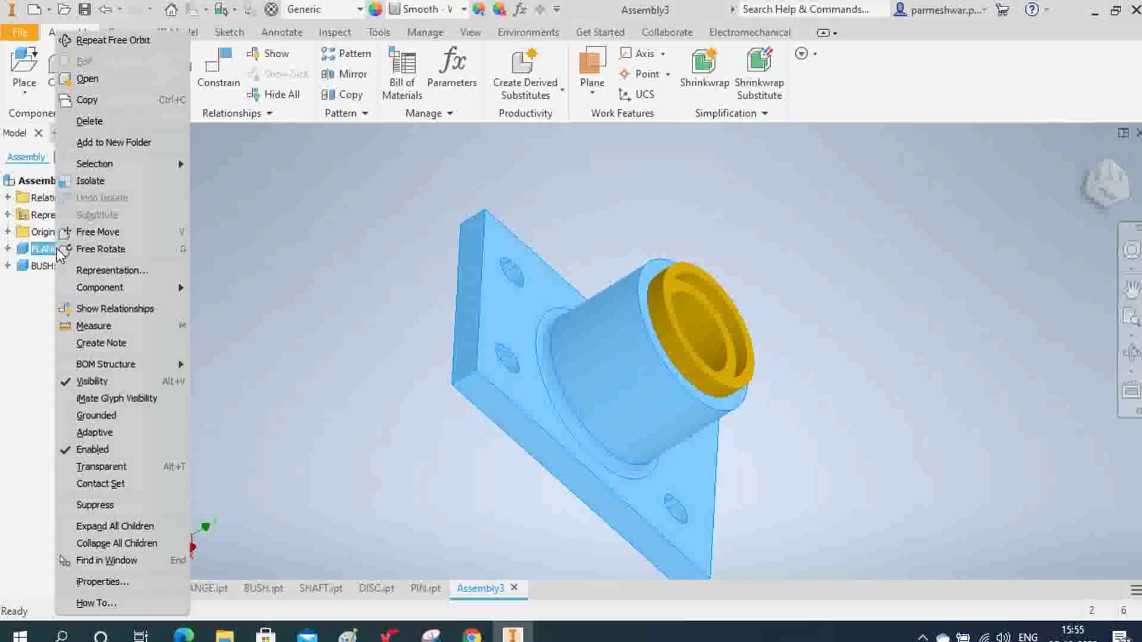
pyautogui.click(117, 416)
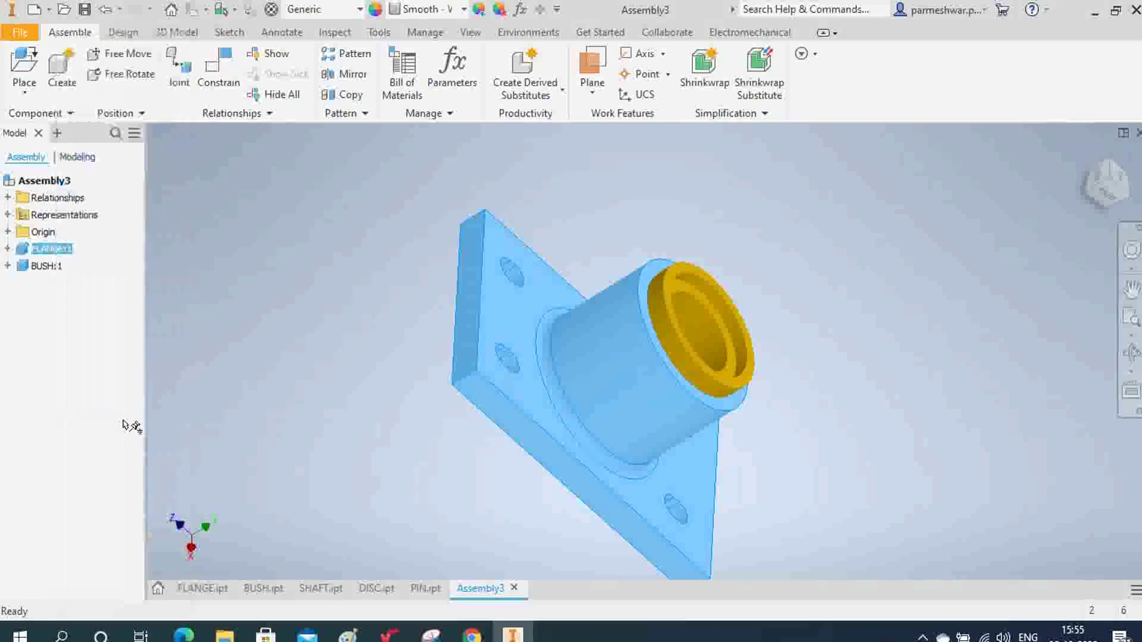
pyautogui.click(316, 383)
pyautogui.moveTo(482, 309); pyautogui.dragTo(556, 319)
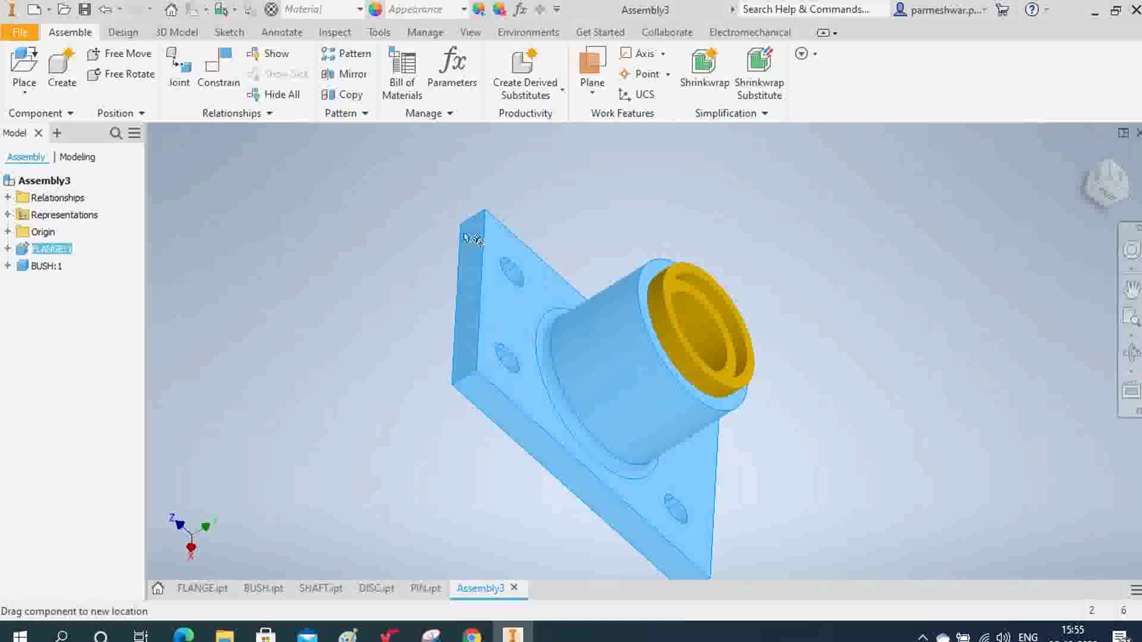
# - Check that the grounded flange stays fixed by trying to move it, and restore the home view
pyautogui.moveTo(657, 234); pyautogui.dragTo(560, 254)
pyautogui.moveTo(585, 321); pyautogui.dragTo(838, 186)
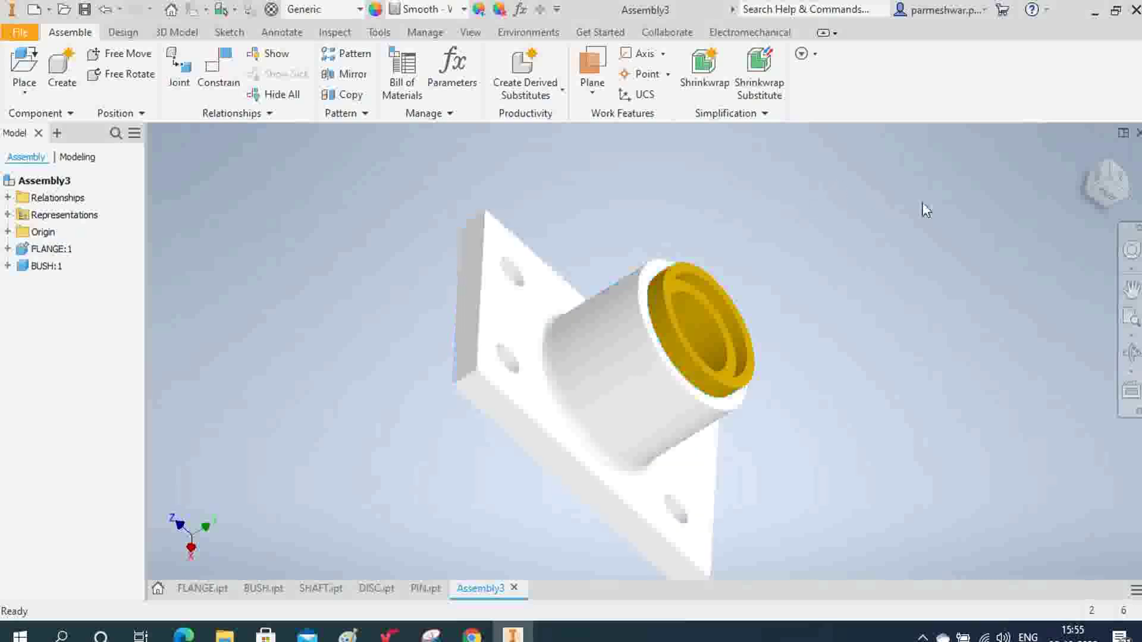
pyautogui.click(1091, 164)
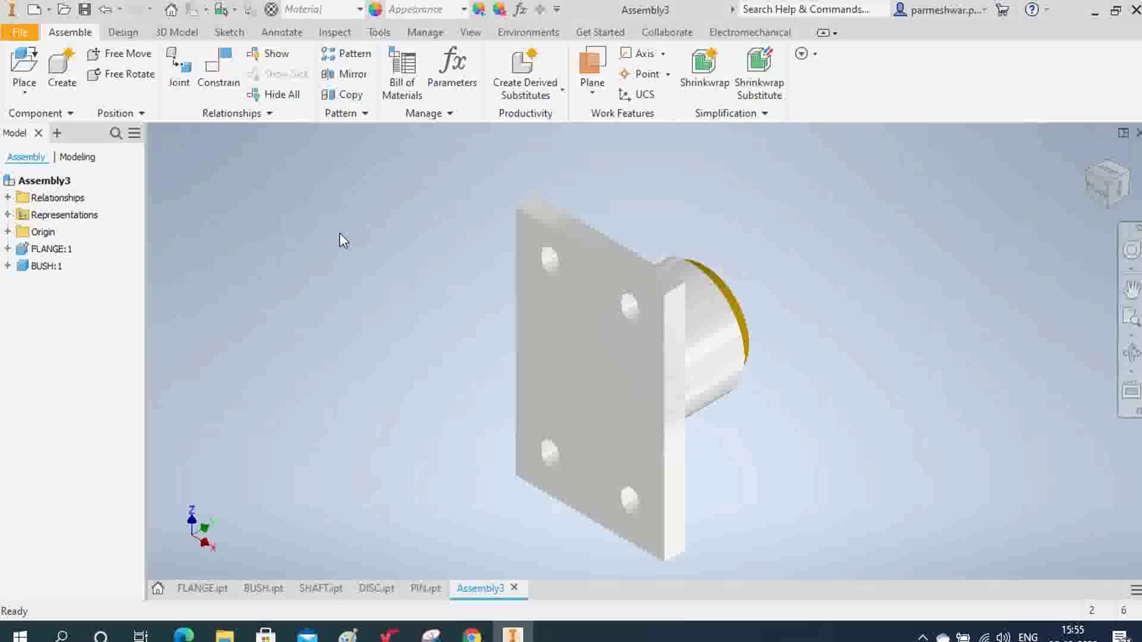
# - Place one instance of the PIN part in the free space beside the flange and bush
pyautogui.click(23, 63)
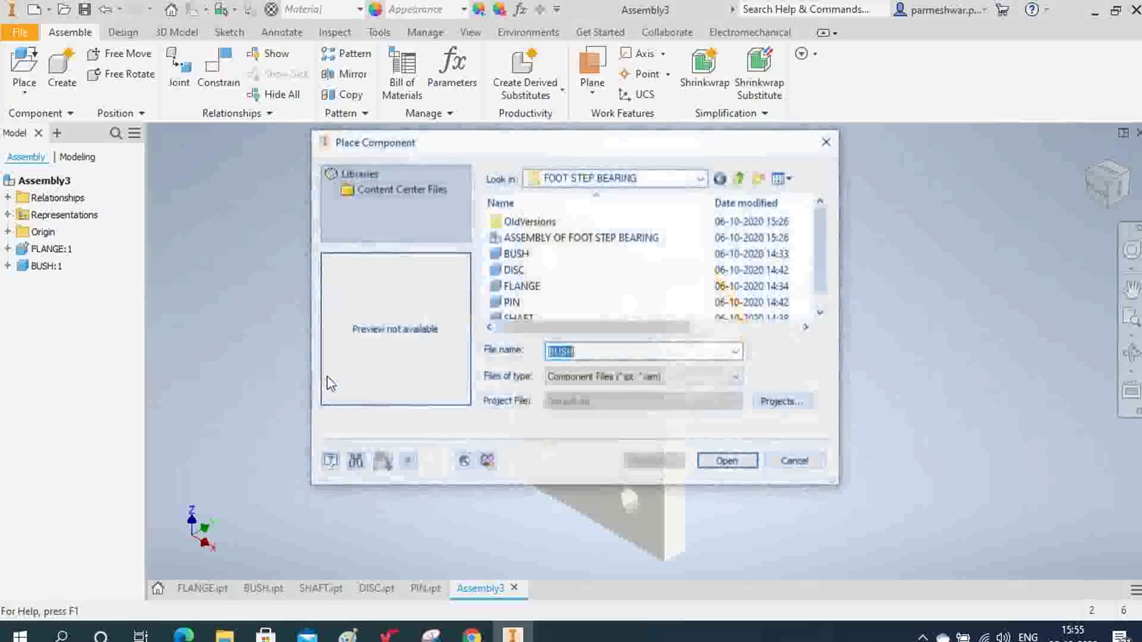
pyautogui.scroll(-1, 529, 285)
pyautogui.click(528, 286)
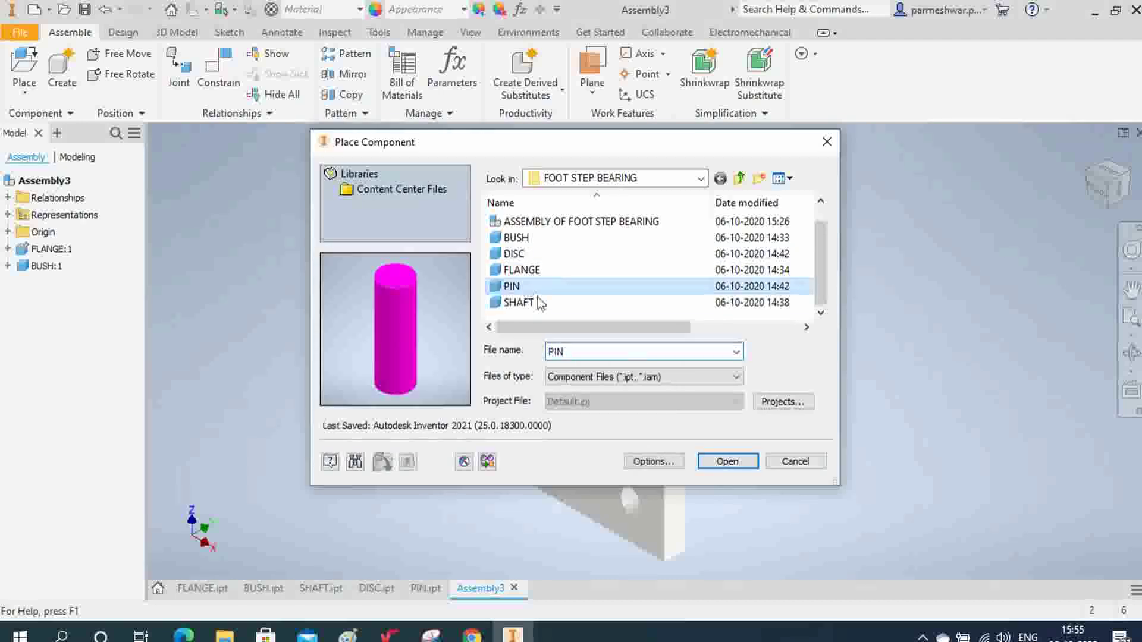
pyautogui.click(727, 461)
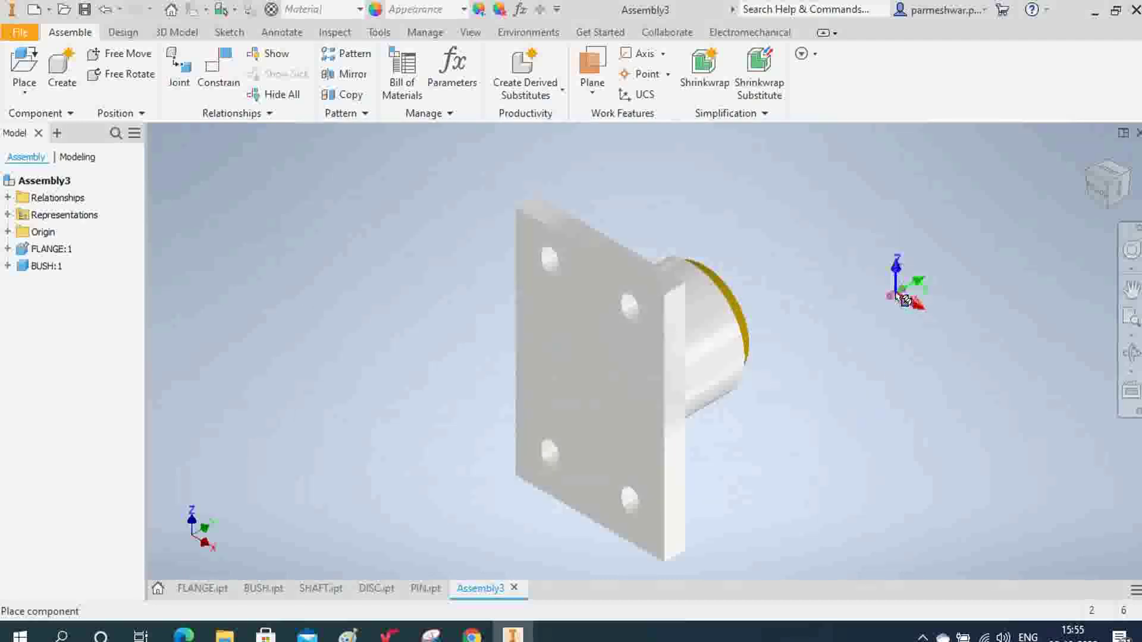
pyautogui.click(890, 300)
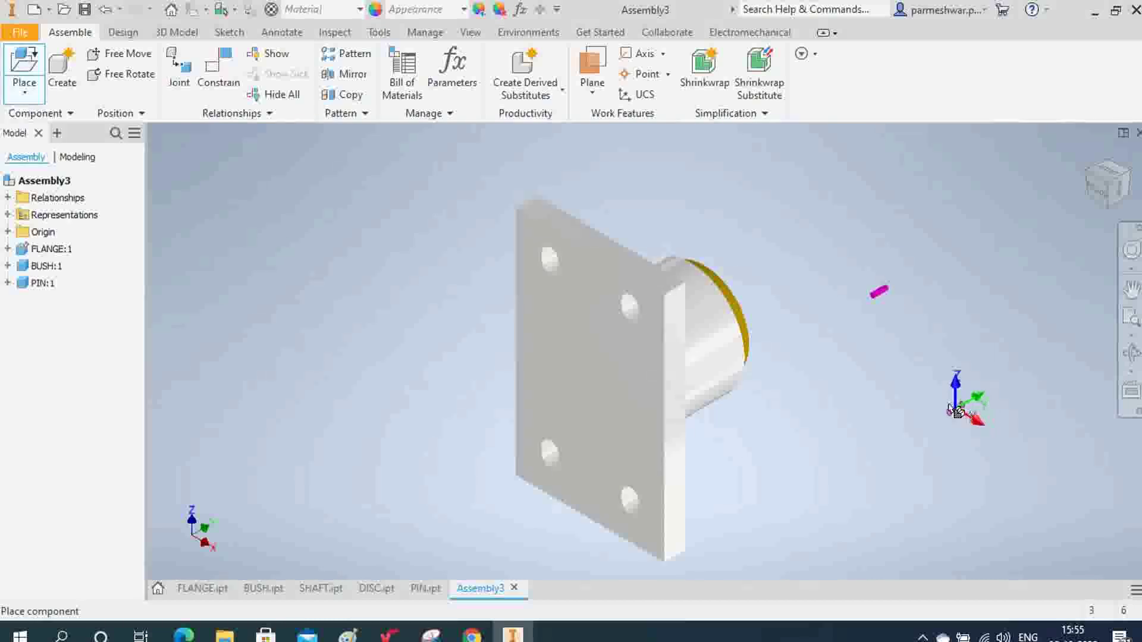
pyautogui.rightClick(890, 392)
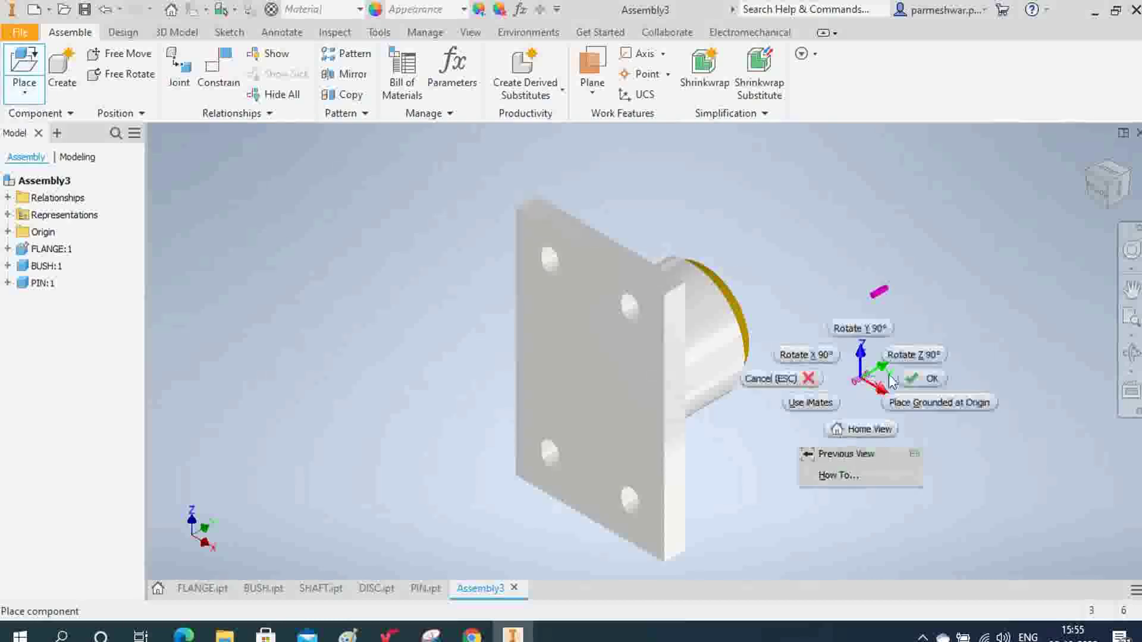
pyautogui.click(922, 384)
# - Examine the small pin hole in the flange base through the bush's bore, and return to the home view
pyautogui.click(1133, 355)
pyautogui.moveTo(788, 364); pyautogui.dragTo(423, 494)
pyautogui.scroll(5, 629, 357)
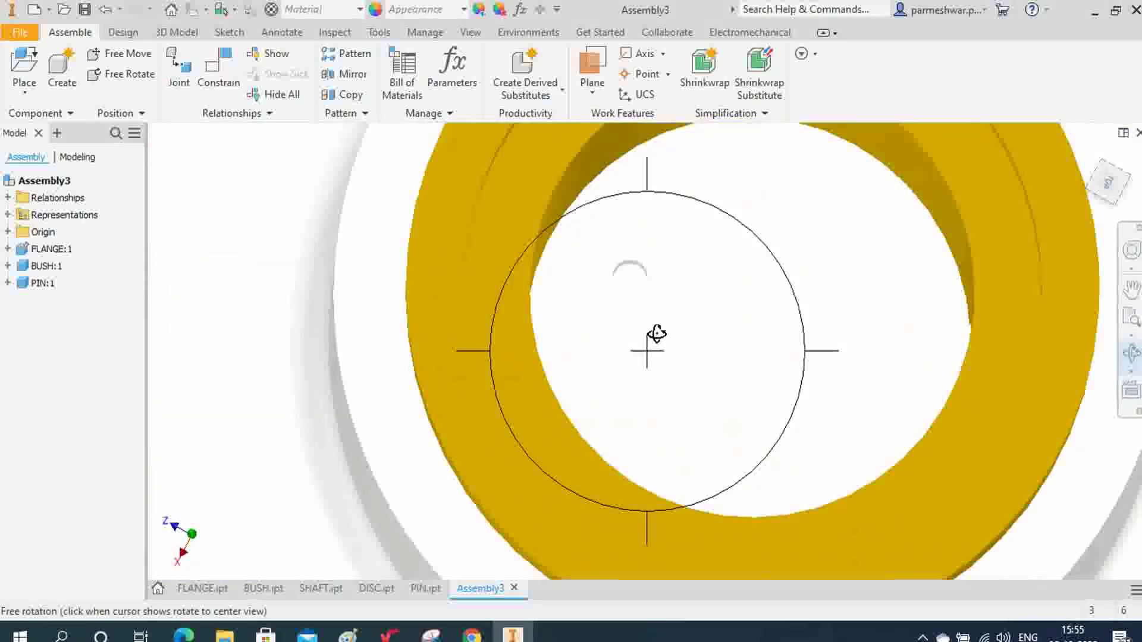
pyautogui.rightClick(654, 333)
pyautogui.click(684, 329)
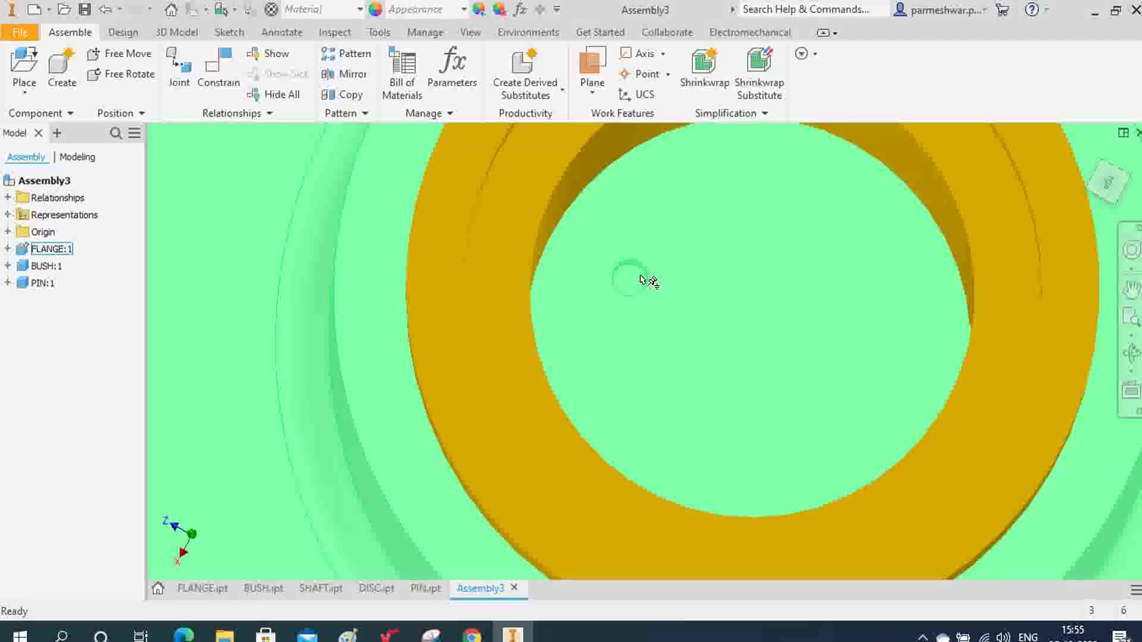
pyautogui.rightClick(649, 314)
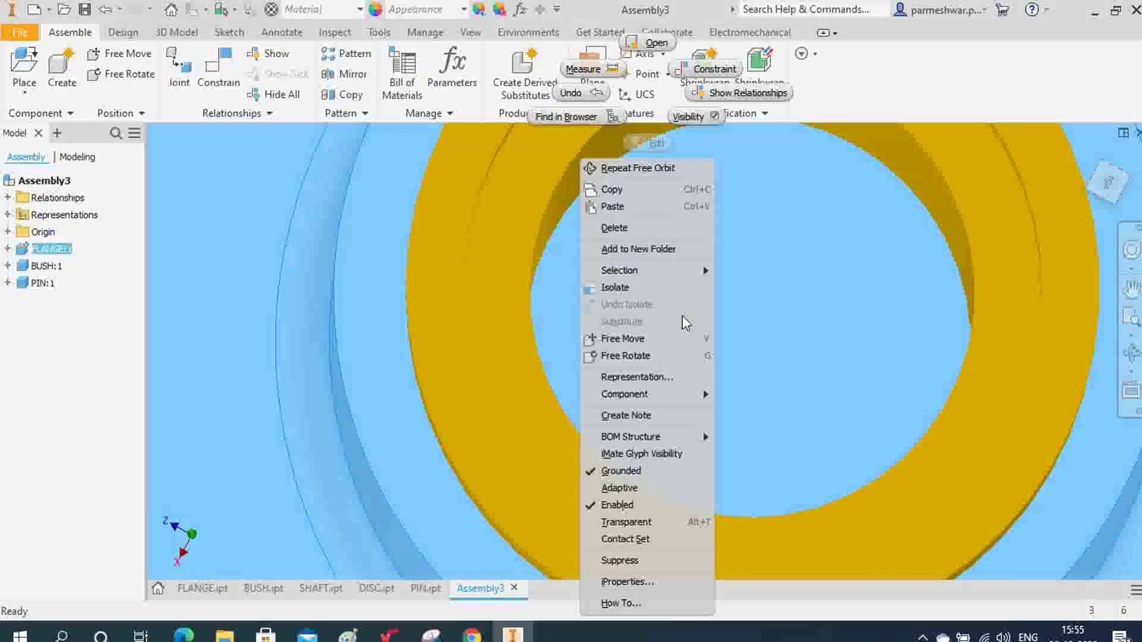
pyautogui.press('Escape')
pyautogui.press('Escape')
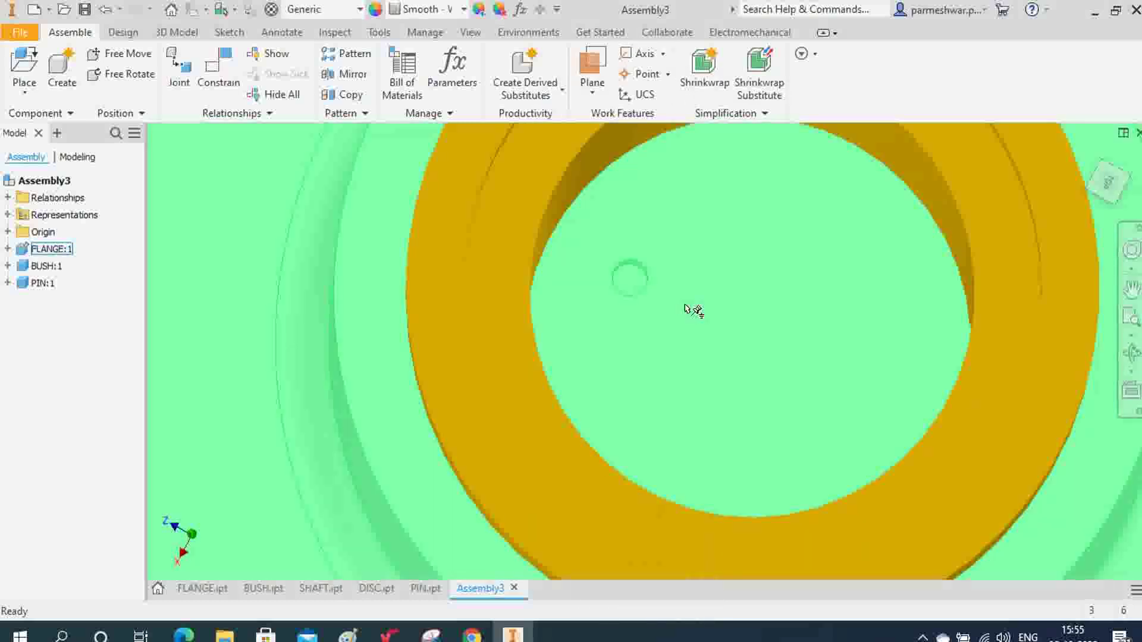
pyautogui.scroll(-5, 707, 297)
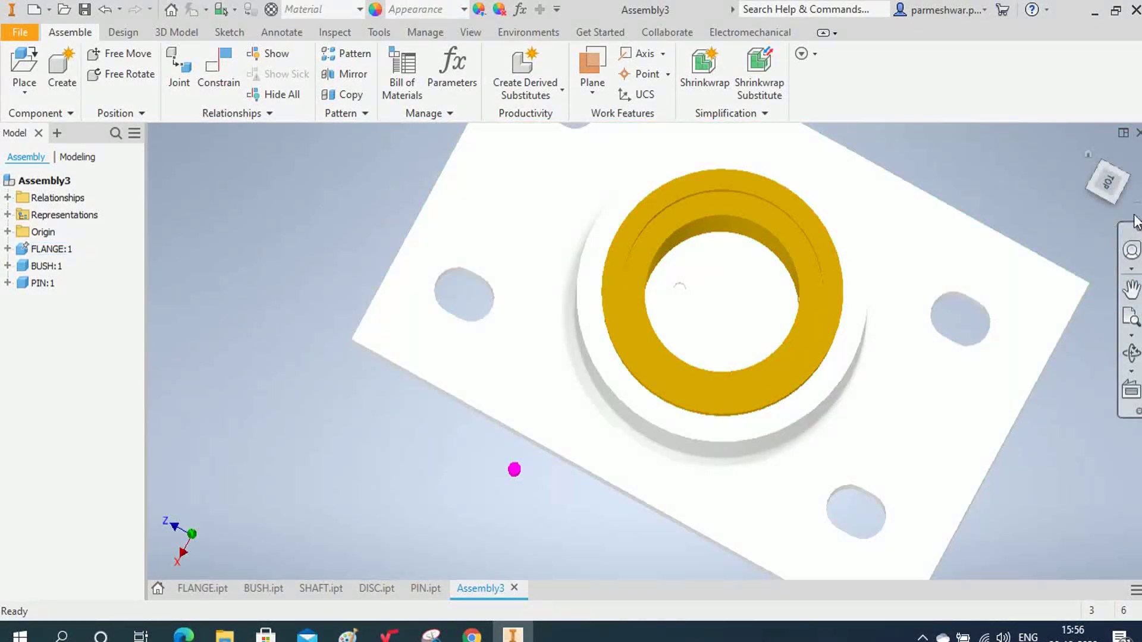
pyautogui.click(1089, 153)
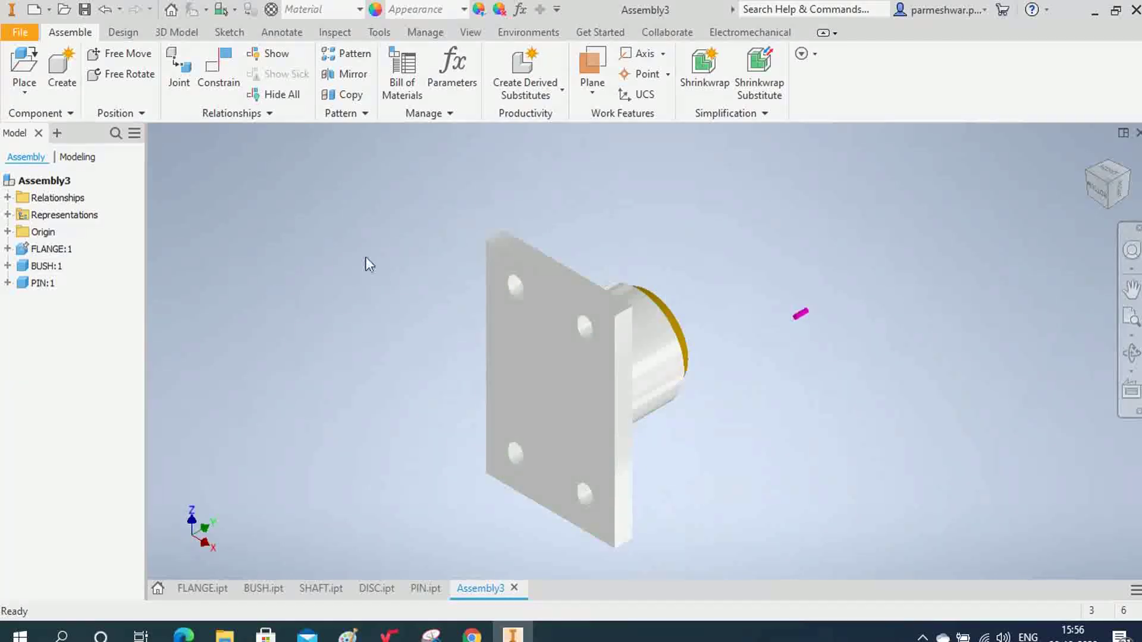
# - Mate the pin's axis to the axis of the small pin hole in the flange base with a 0 mm offset
pyautogui.click(221, 80)
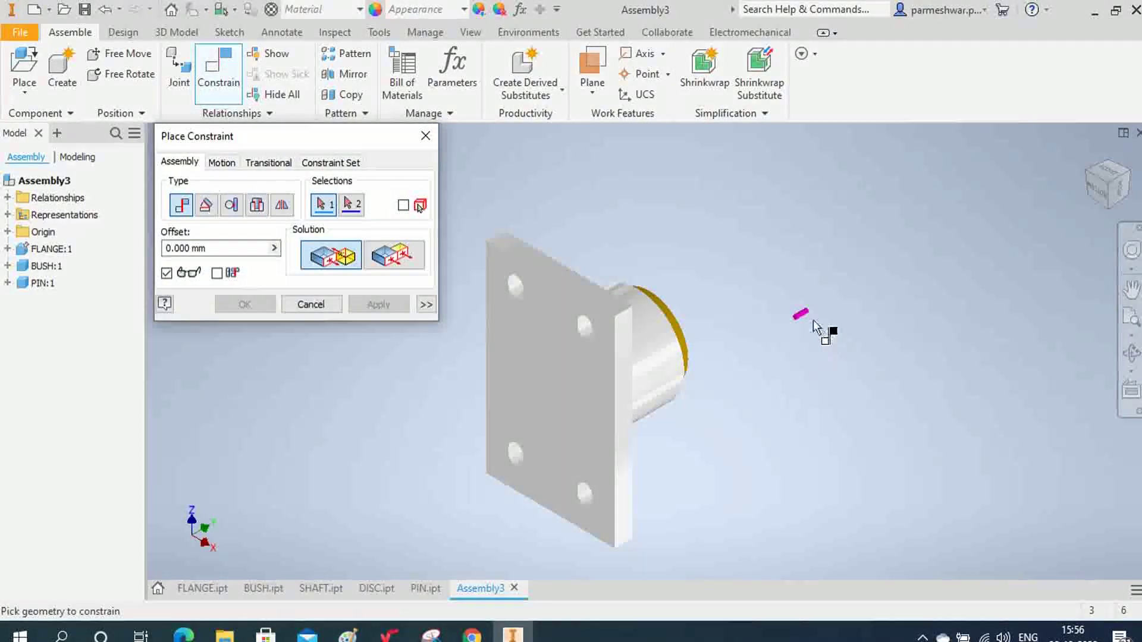
pyautogui.scroll(5, 813, 326)
pyautogui.click(821, 339)
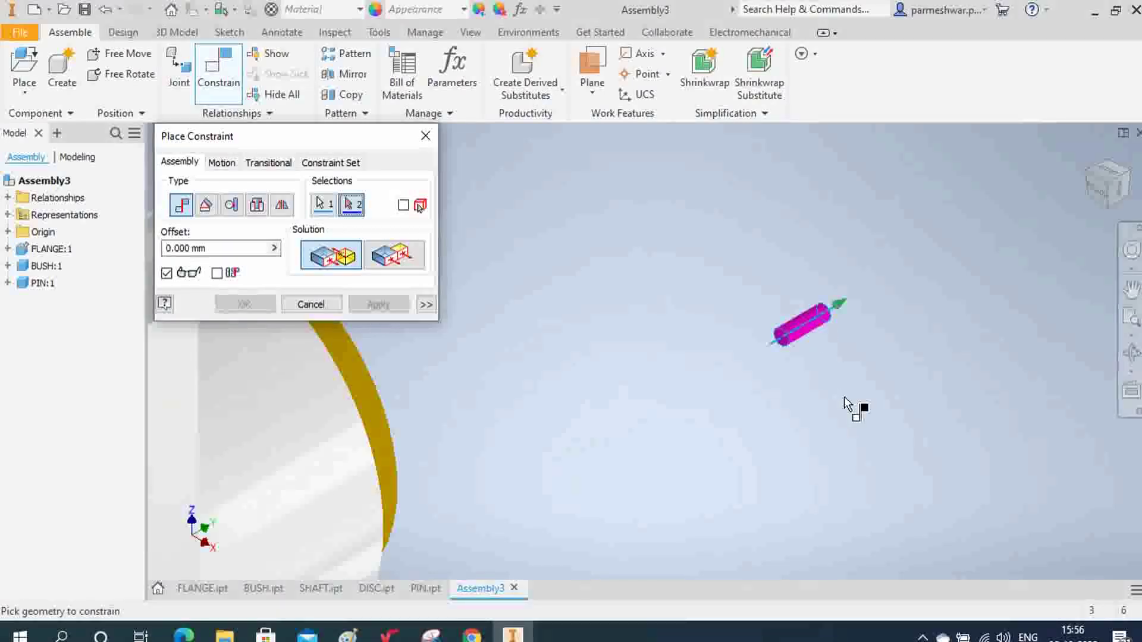
pyautogui.scroll(-4, 848, 405)
pyautogui.click(1131, 353)
pyautogui.moveTo(710, 416); pyautogui.dragTo(682, 404)
pyautogui.scroll(-5, 690, 387)
pyautogui.rightClick(688, 364)
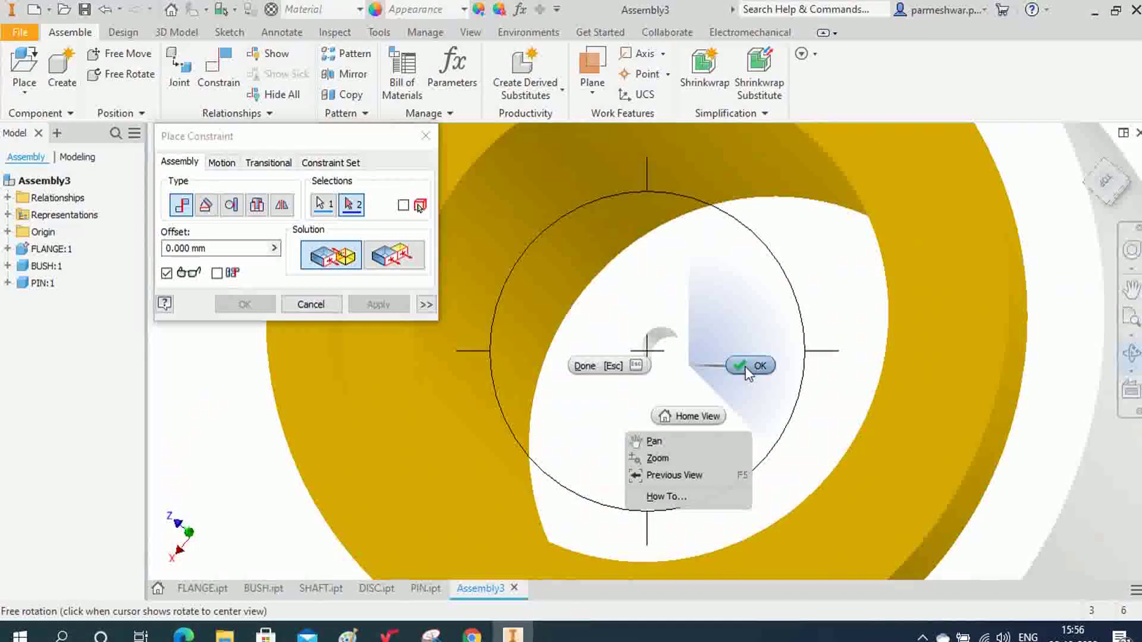
pyautogui.press('Escape')
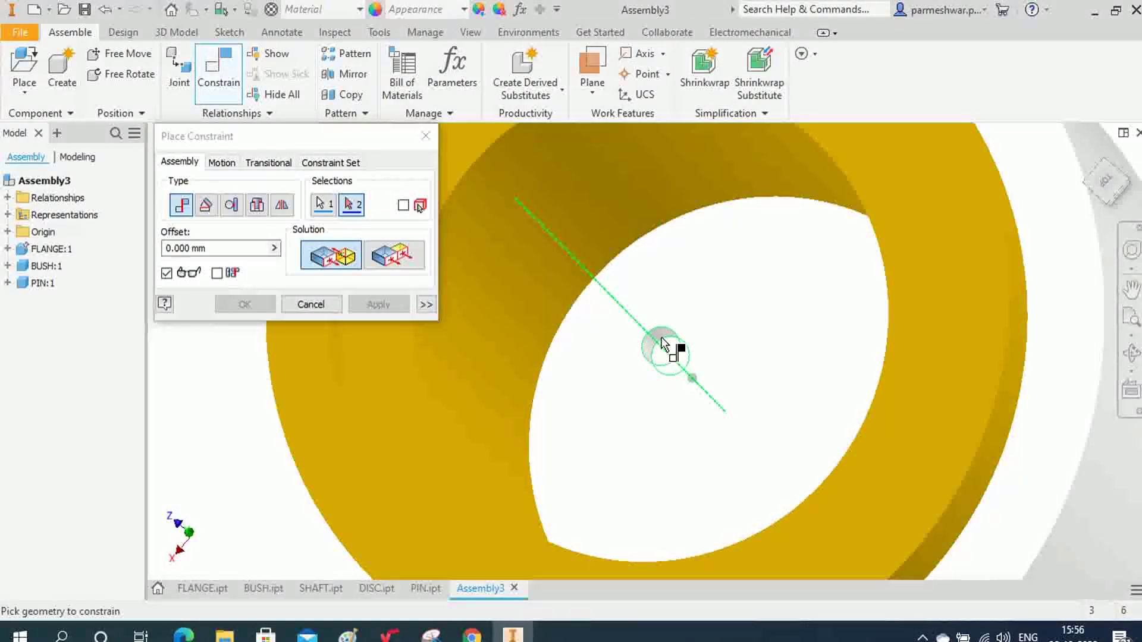
pyautogui.click(664, 345)
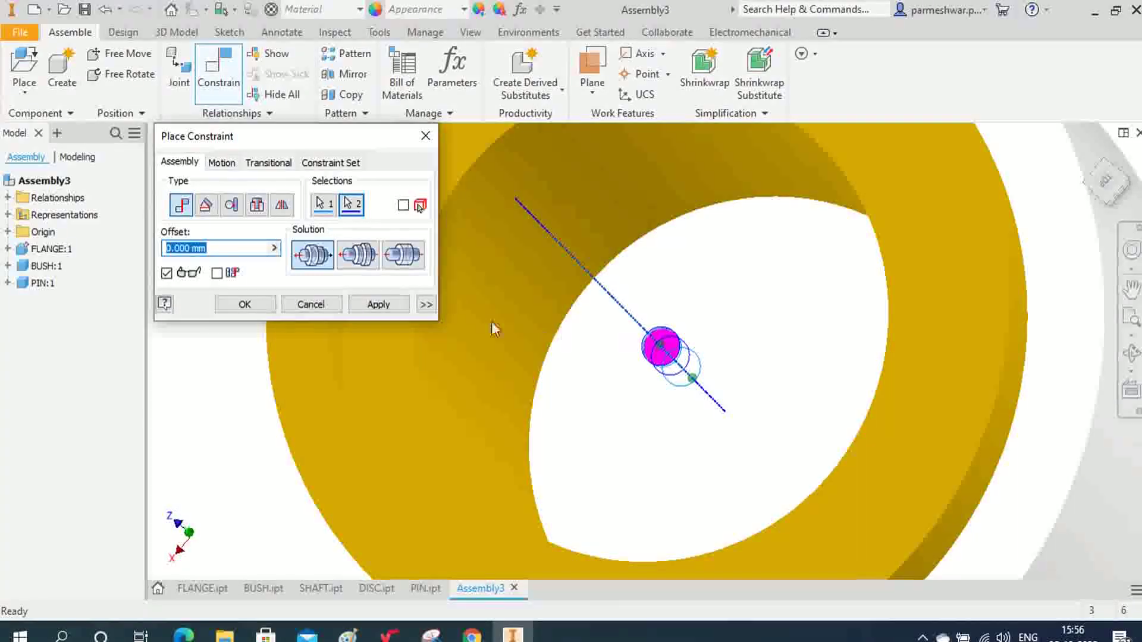
pyautogui.click(378, 304)
pyautogui.click(299, 308)
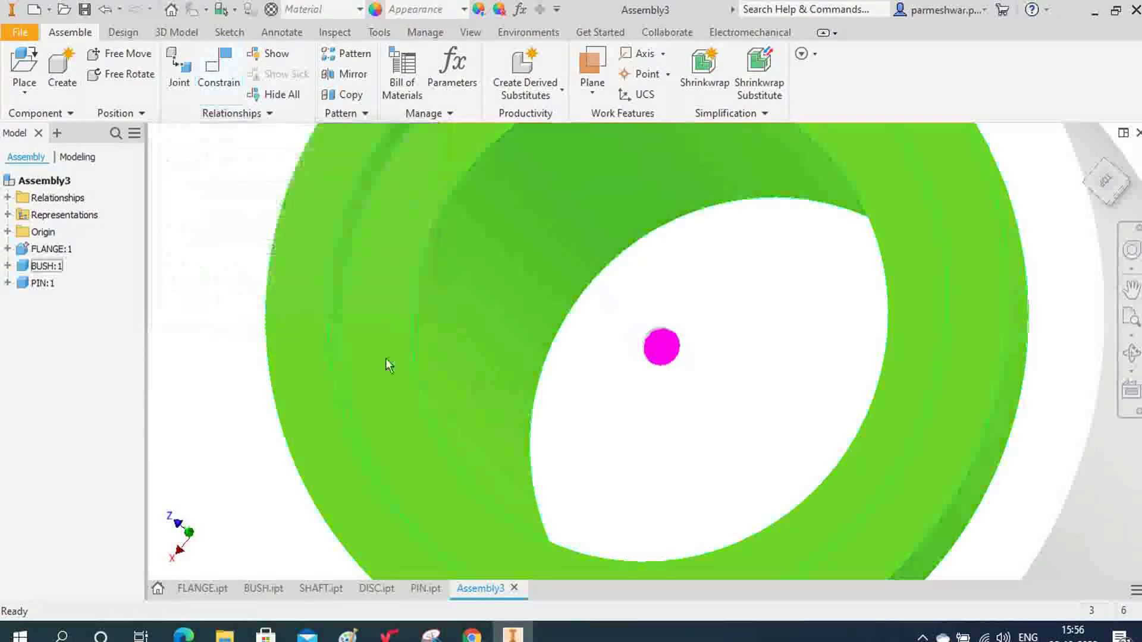
# - Slide the pin along the pin hole's axis to check its remaining freedom of movement
pyautogui.scroll(-5, 632, 428)
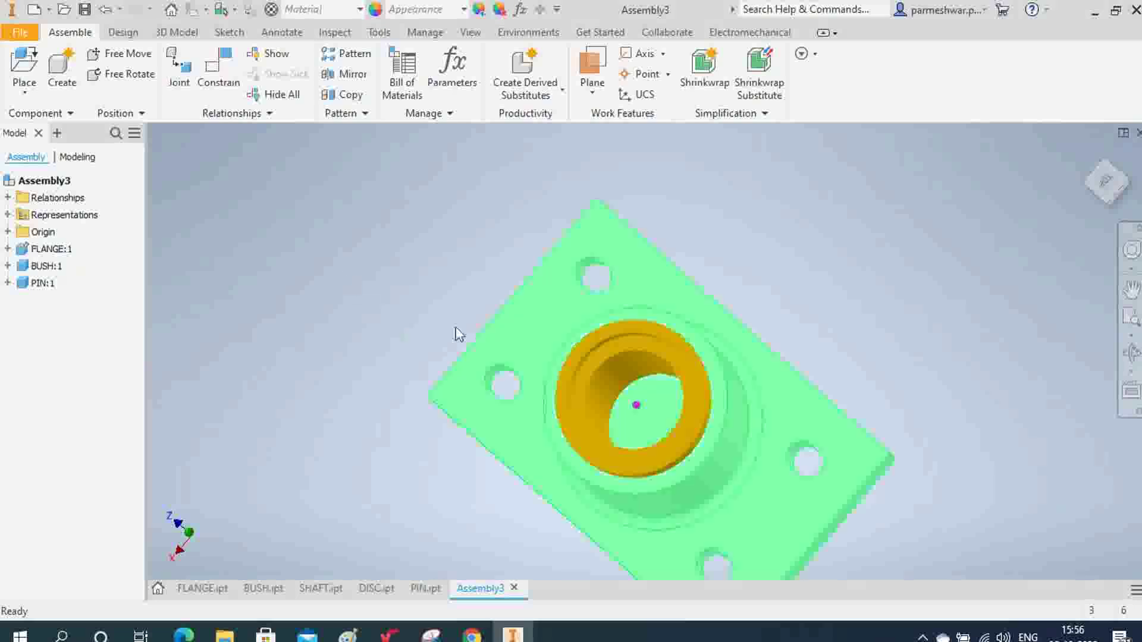
pyautogui.scroll(5, 678, 440)
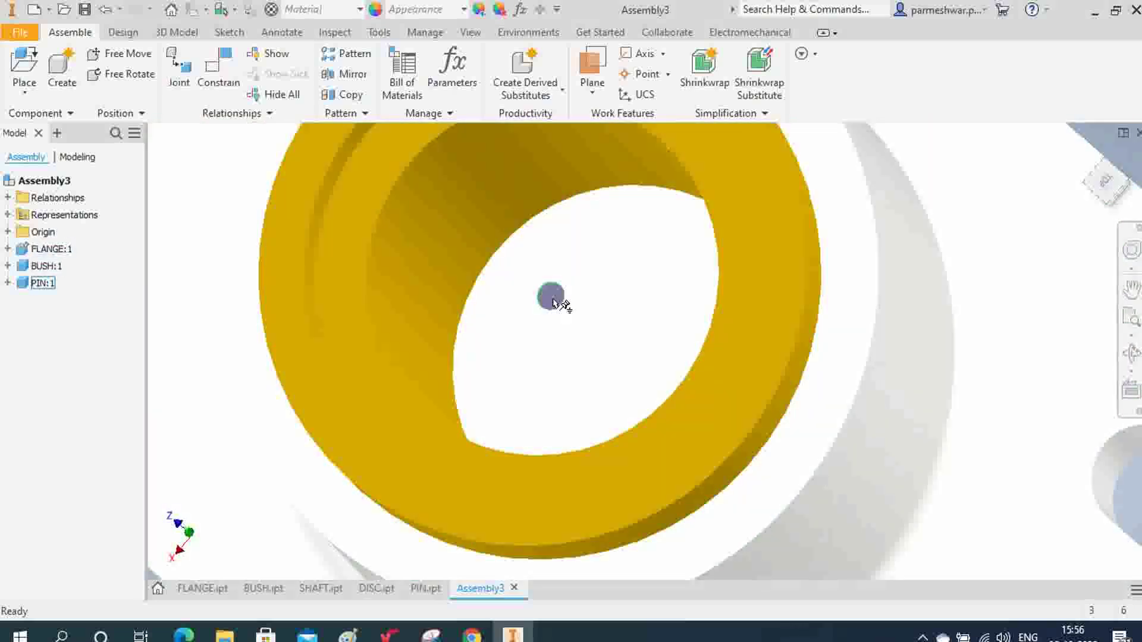
pyautogui.moveTo(551, 302); pyautogui.dragTo(485, 248)
pyautogui.scroll(-5, 561, 283)
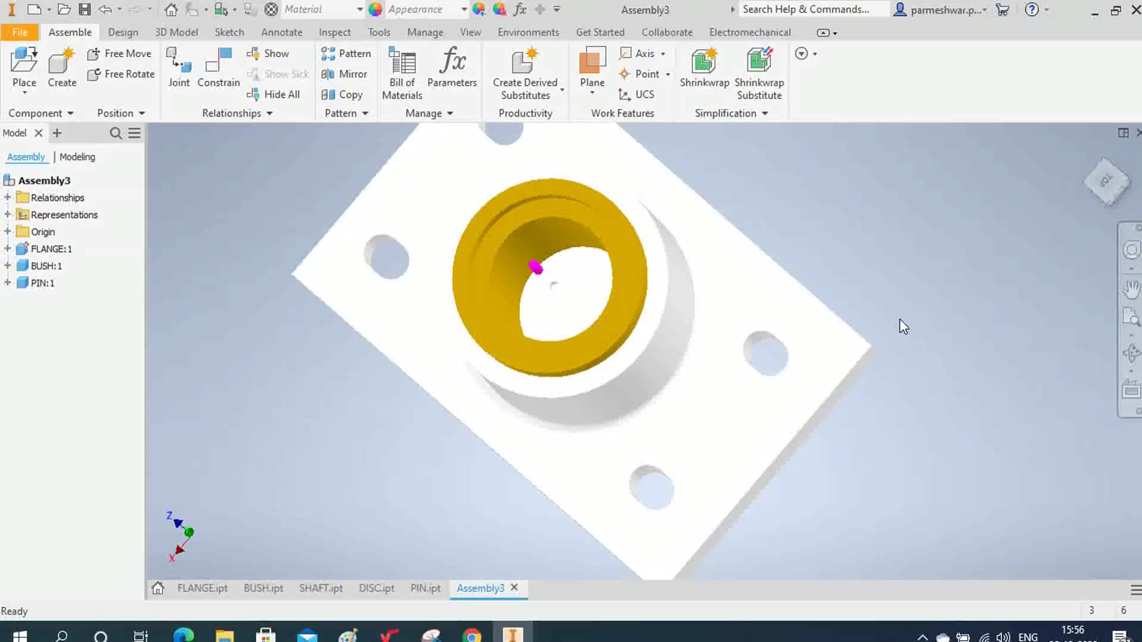
pyautogui.click(1091, 156)
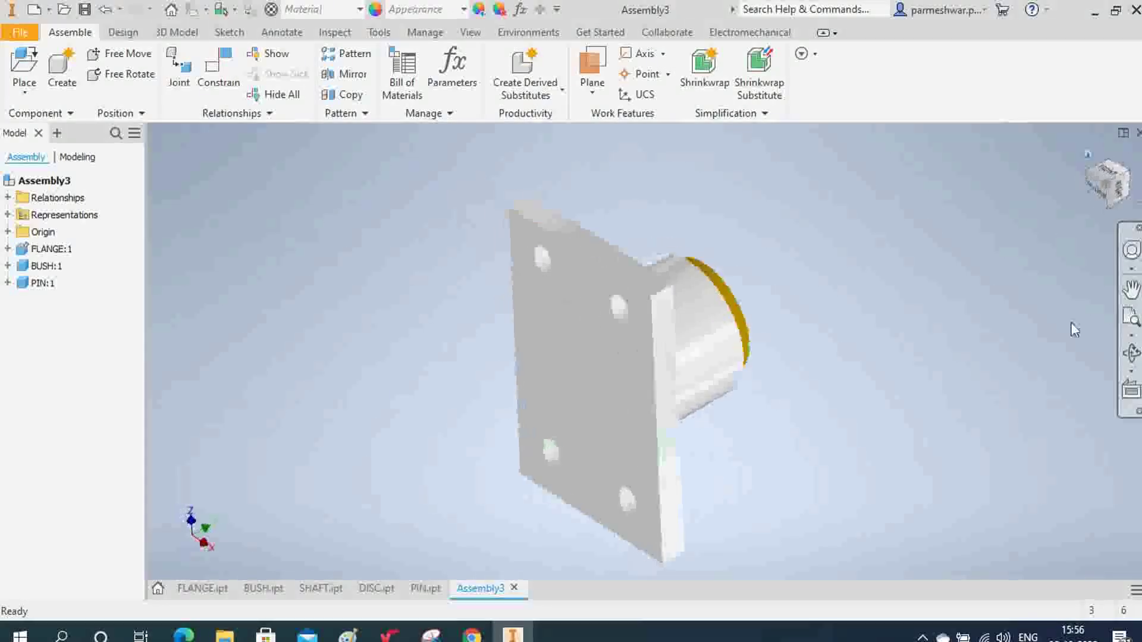
# - Consult the flange drawing in CAD modelling Questions.pdf for the pin hole's position and depth, and return to the Inventor assembly
pyautogui.click(1132, 354)
pyautogui.moveTo(833, 357); pyautogui.dragTo(584, 418)
pyautogui.moveTo(744, 377); pyautogui.dragTo(684, 408)
pyautogui.rightClick(683, 408)
pyautogui.click(744, 409)
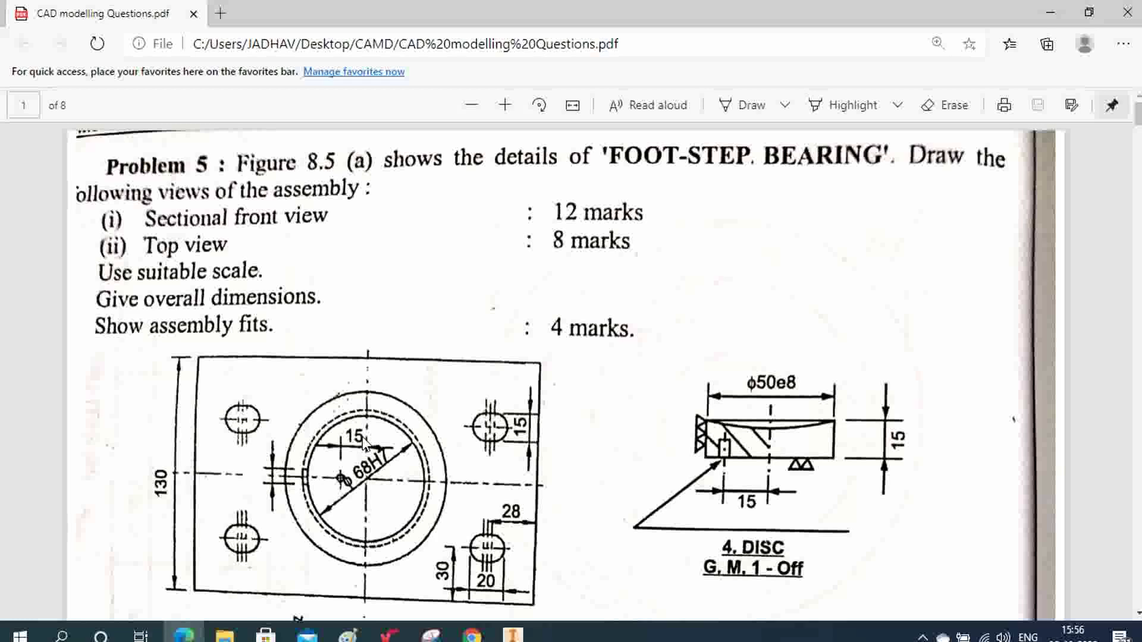
pyautogui.scroll(-5, 341, 469)
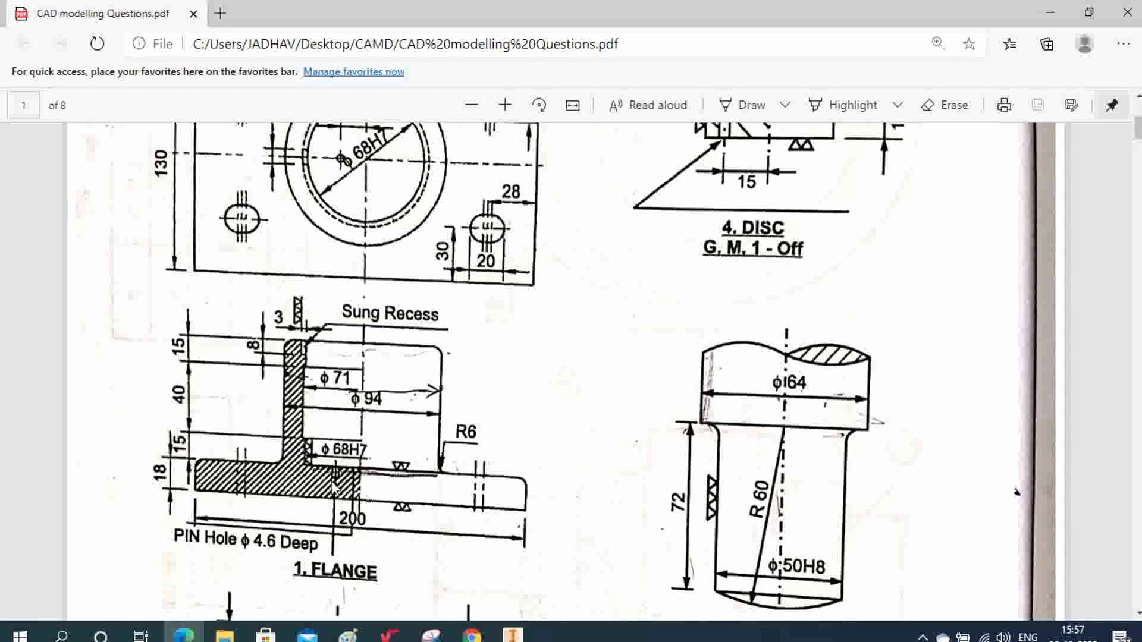
pyautogui.click(511, 634)
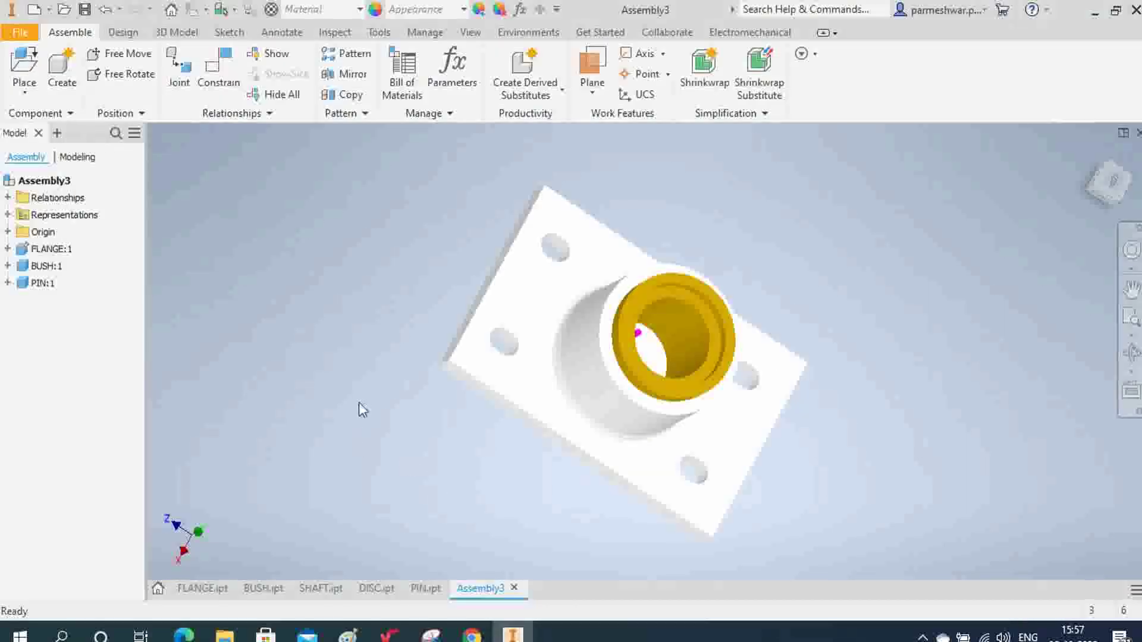
# - Pull the pin clear of the bush's bore and pick the floor of the flange's small pin hole as the first mate reference
pyautogui.moveTo(638, 332); pyautogui.dragTo(755, 273)
pyautogui.click(221, 76)
pyautogui.click(1131, 352)
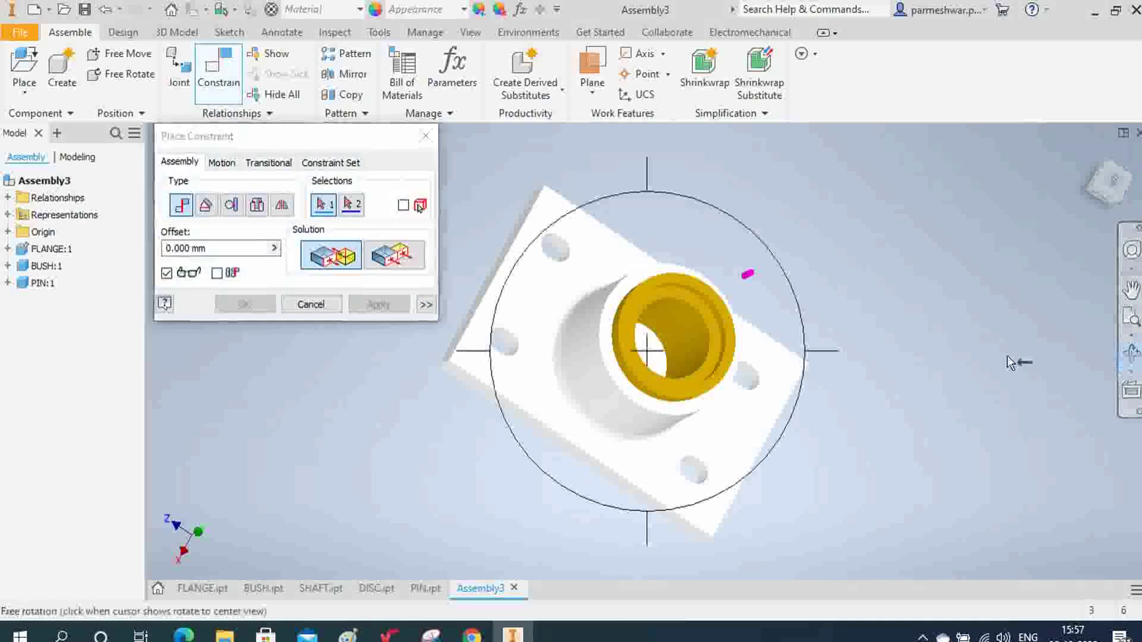
pyautogui.moveTo(688, 377); pyautogui.dragTo(636, 349)
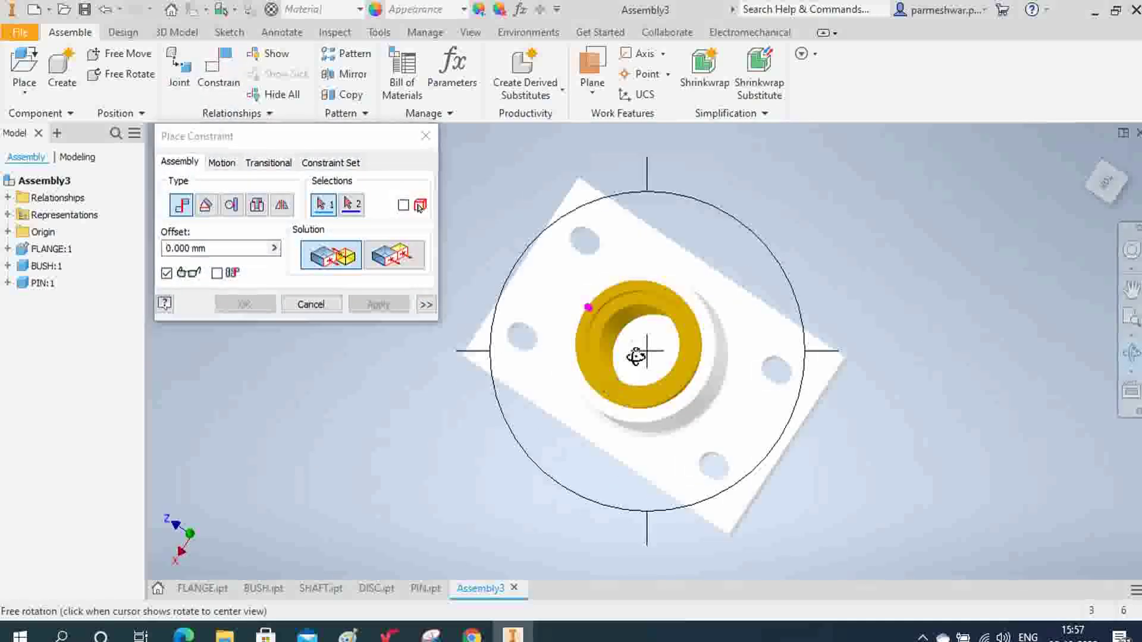
pyautogui.scroll(5, 637, 345)
pyautogui.rightClick(605, 299)
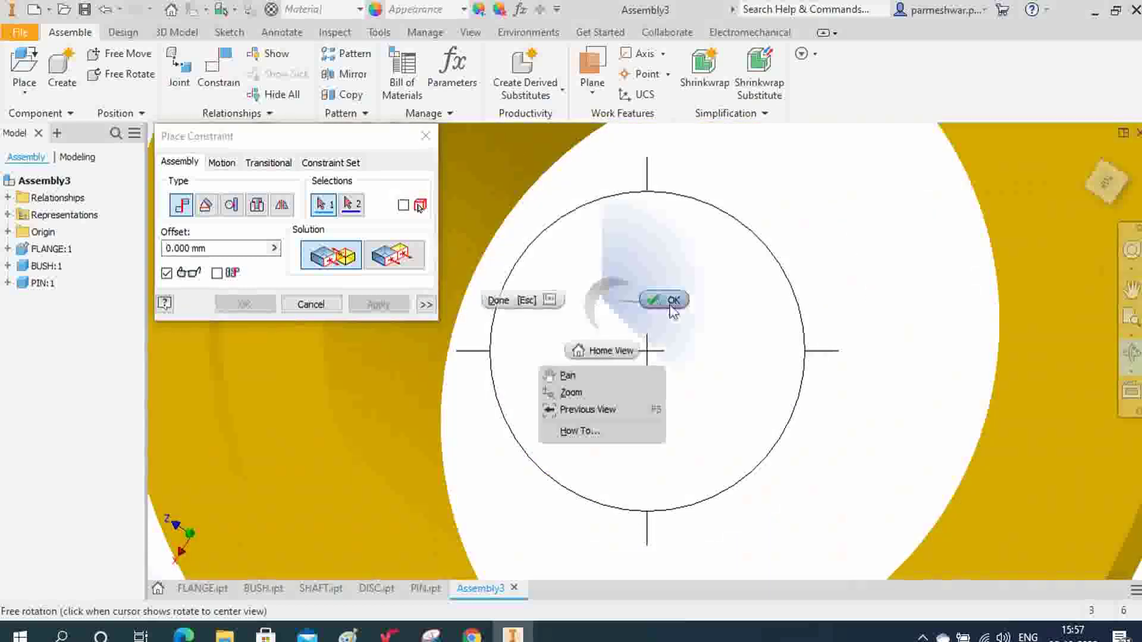
pyautogui.press('Escape')
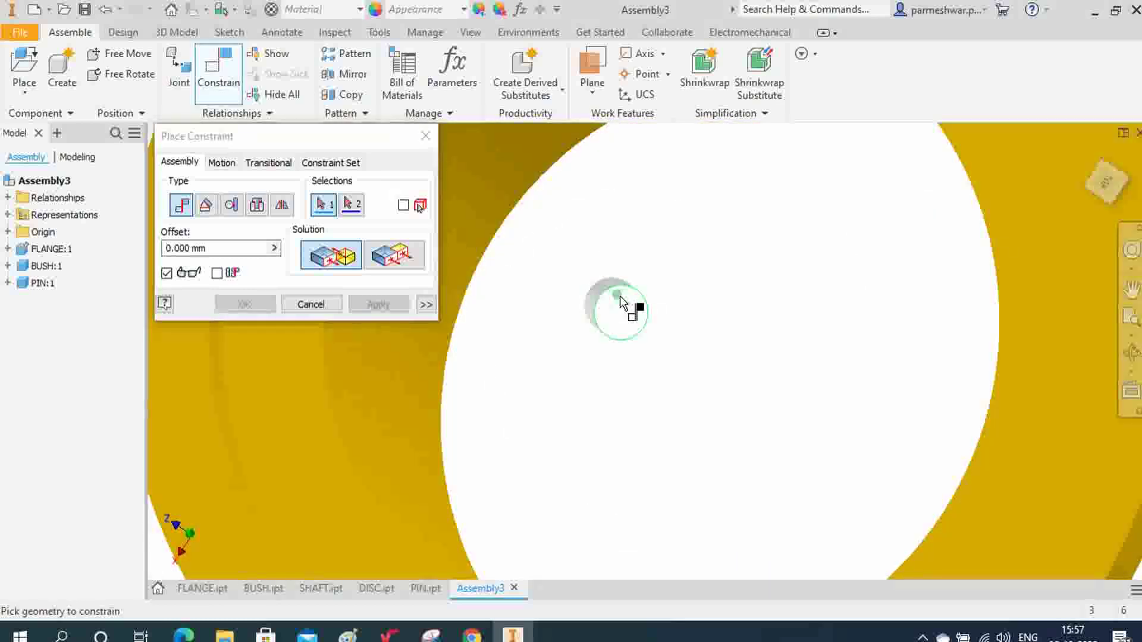
pyautogui.click(620, 295)
pyautogui.scroll(-4, 683, 359)
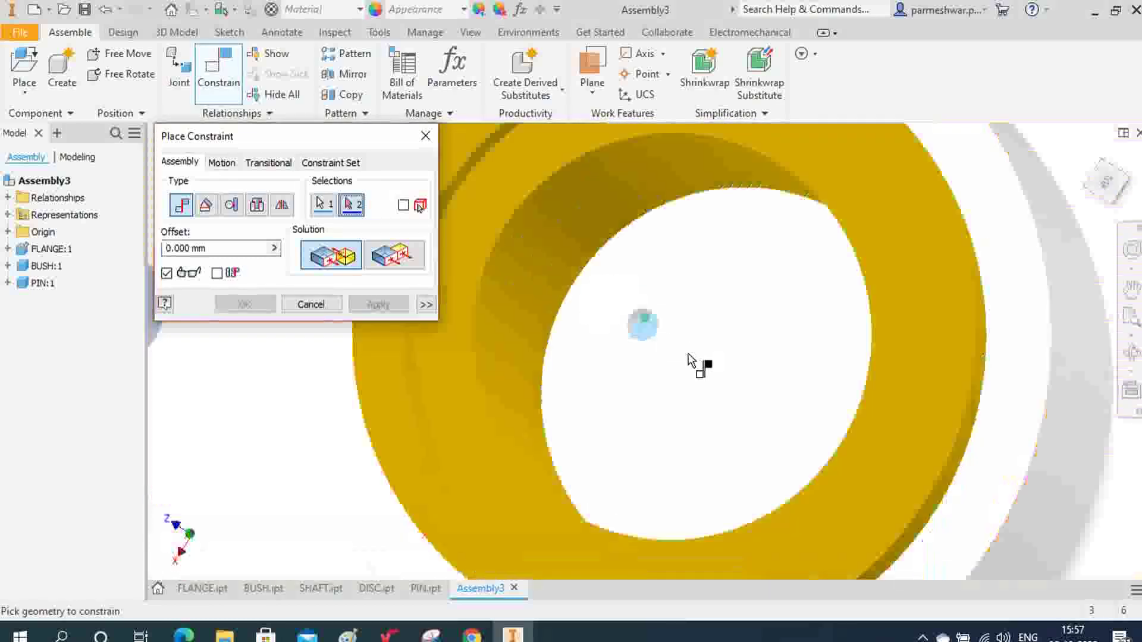
# - Mate the pin's flat end face to the picked pin-hole floor with a 0 mm offset
pyautogui.click(1130, 352)
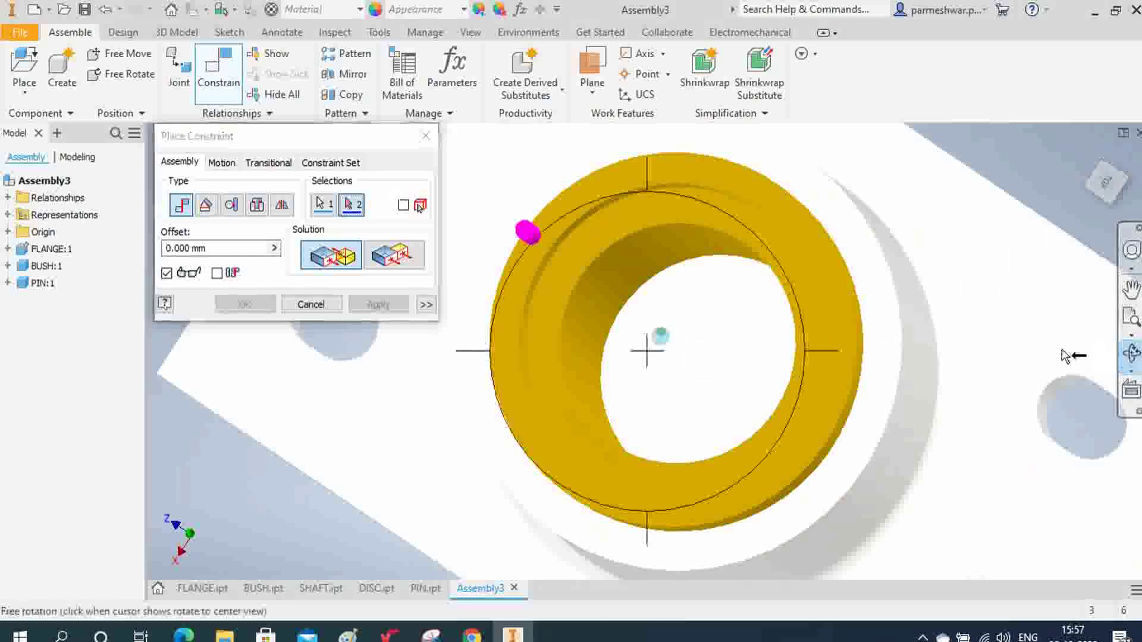
pyautogui.moveTo(739, 363); pyautogui.dragTo(416, 441)
pyautogui.scroll(-5, 287, 406)
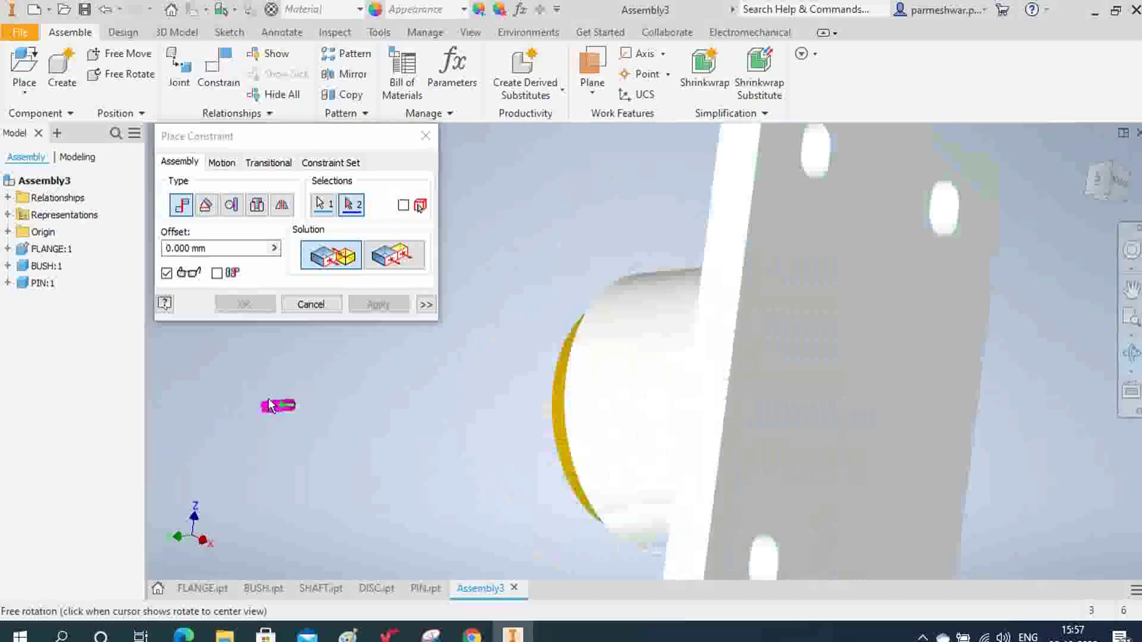
pyautogui.rightClick(300, 411)
pyautogui.press('Escape')
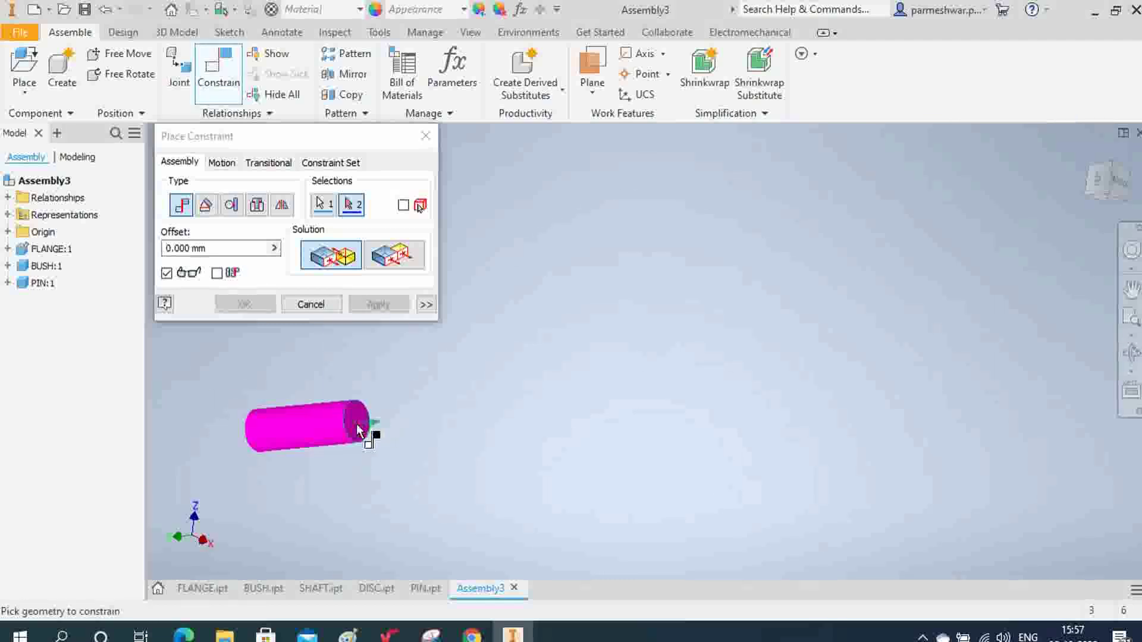
pyautogui.click(359, 430)
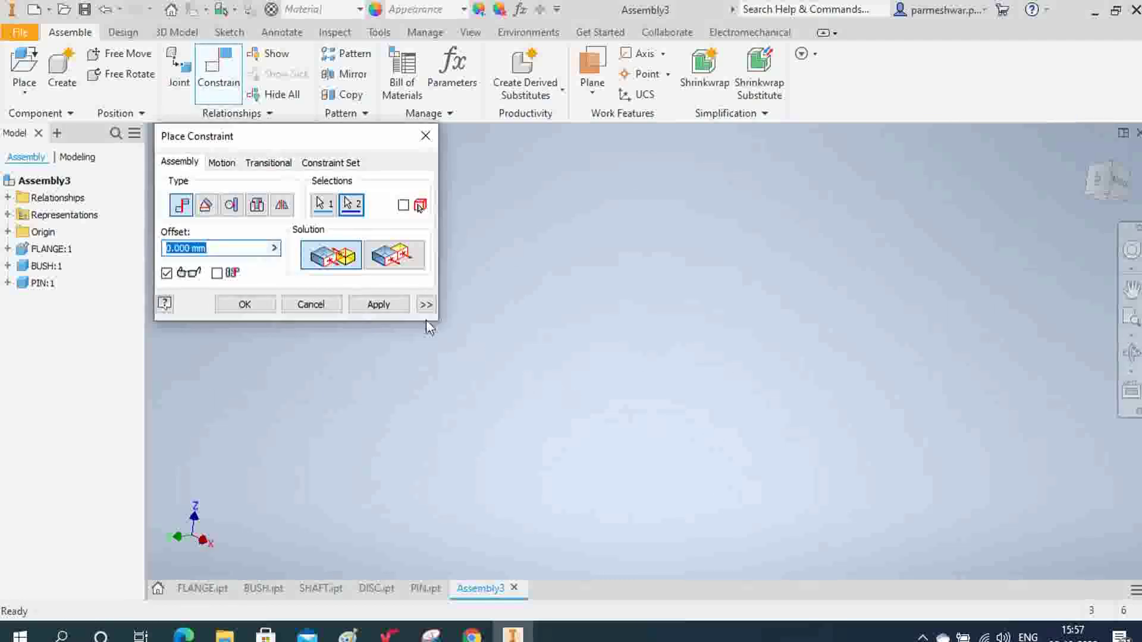
pyautogui.click(381, 304)
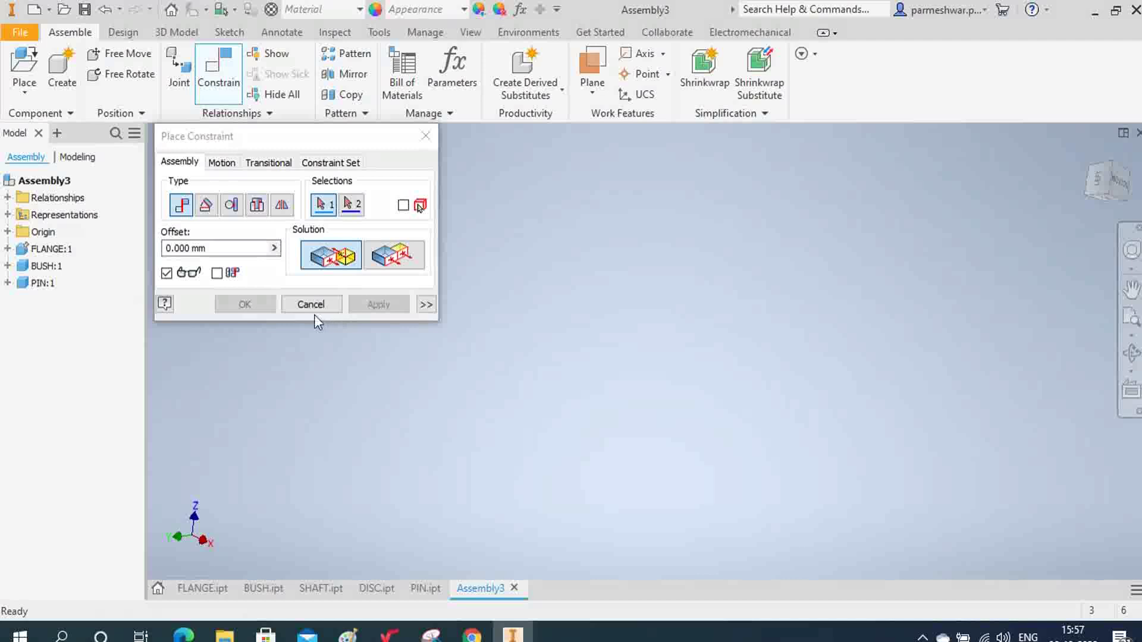
pyautogui.click(328, 303)
# - Examine the seated pin in the flange base through the bush's bore
pyautogui.click(1083, 152)
pyautogui.click(1131, 353)
pyautogui.moveTo(842, 363); pyautogui.dragTo(504, 407)
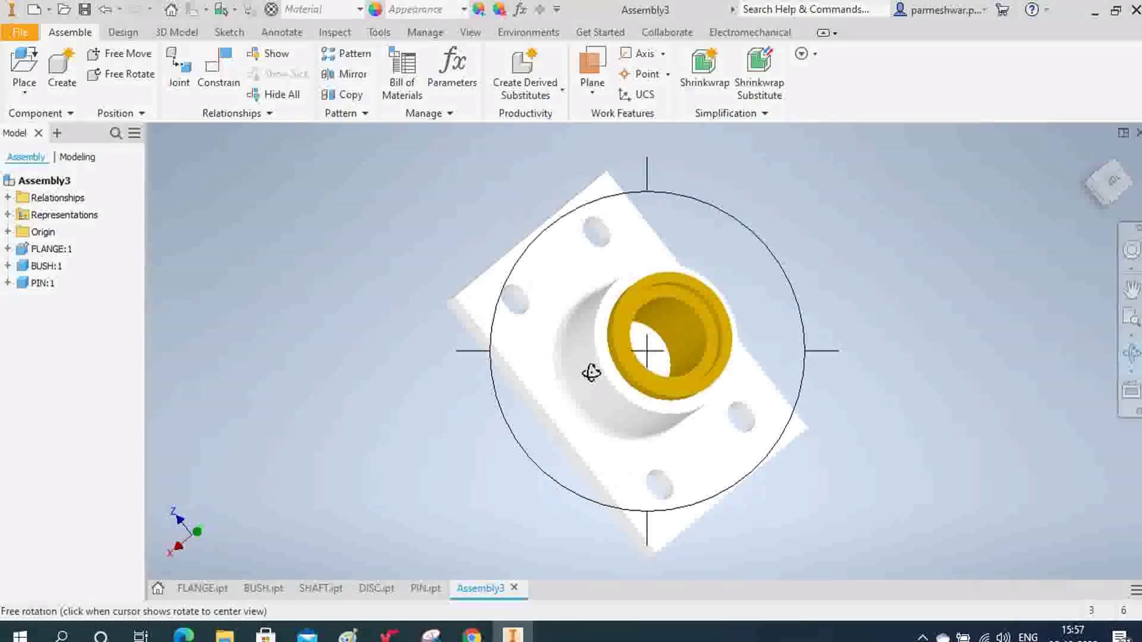
pyautogui.moveTo(591, 373); pyautogui.dragTo(643, 372)
pyautogui.rightClick(702, 357)
pyautogui.click(675, 428)
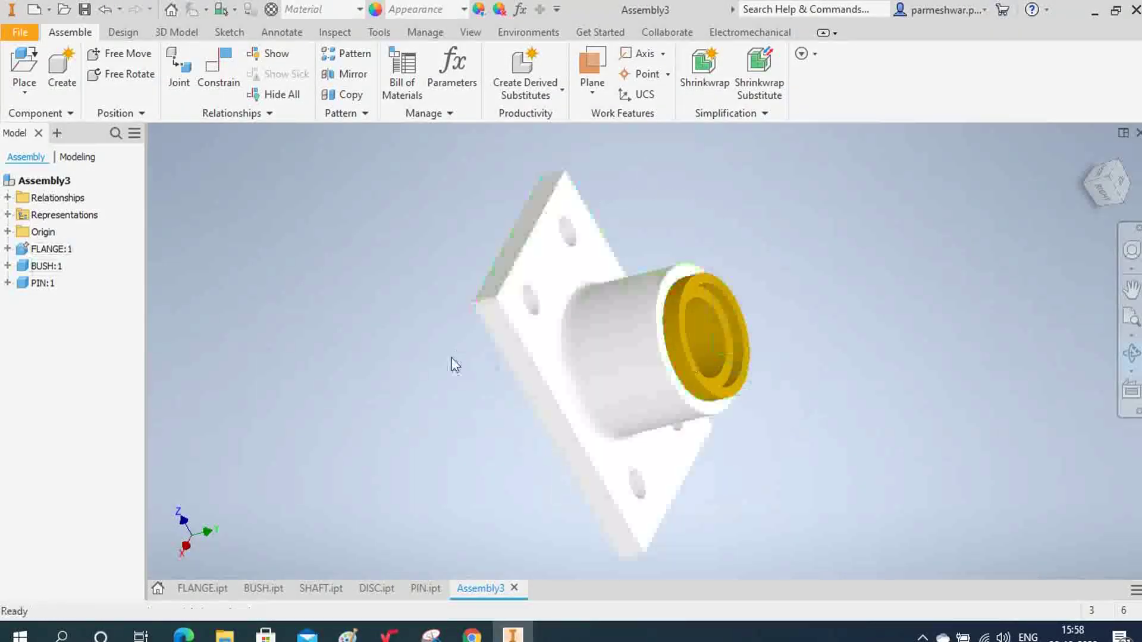
pyautogui.click(1092, 150)
pyautogui.click(1131, 352)
pyautogui.moveTo(773, 360); pyautogui.dragTo(589, 383)
pyautogui.rightClick(424, 382)
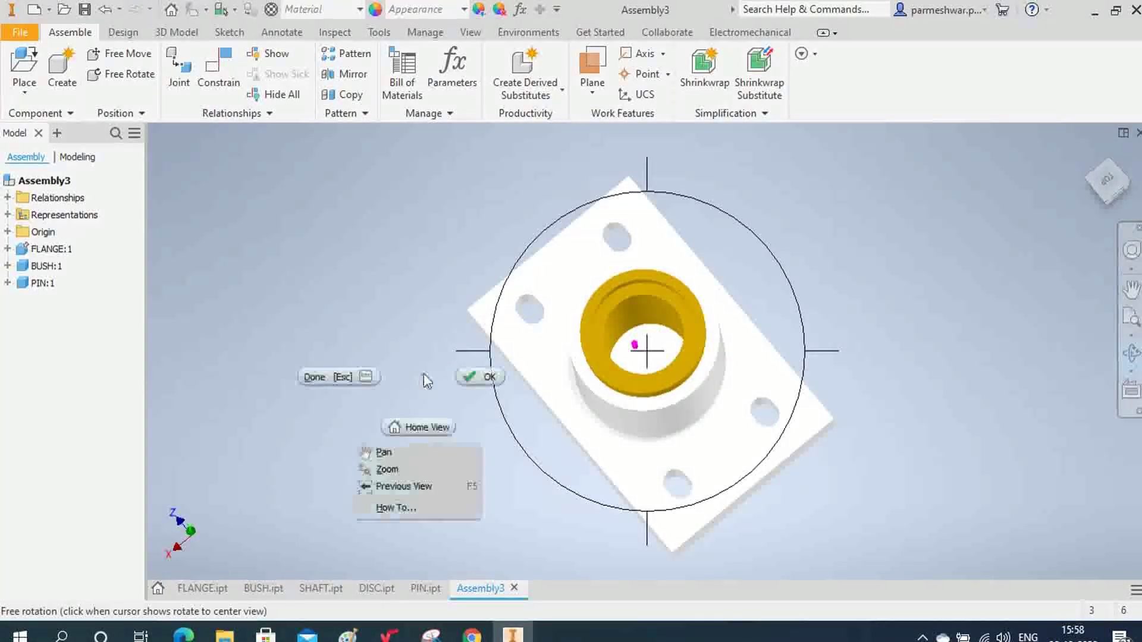
pyautogui.click(469, 383)
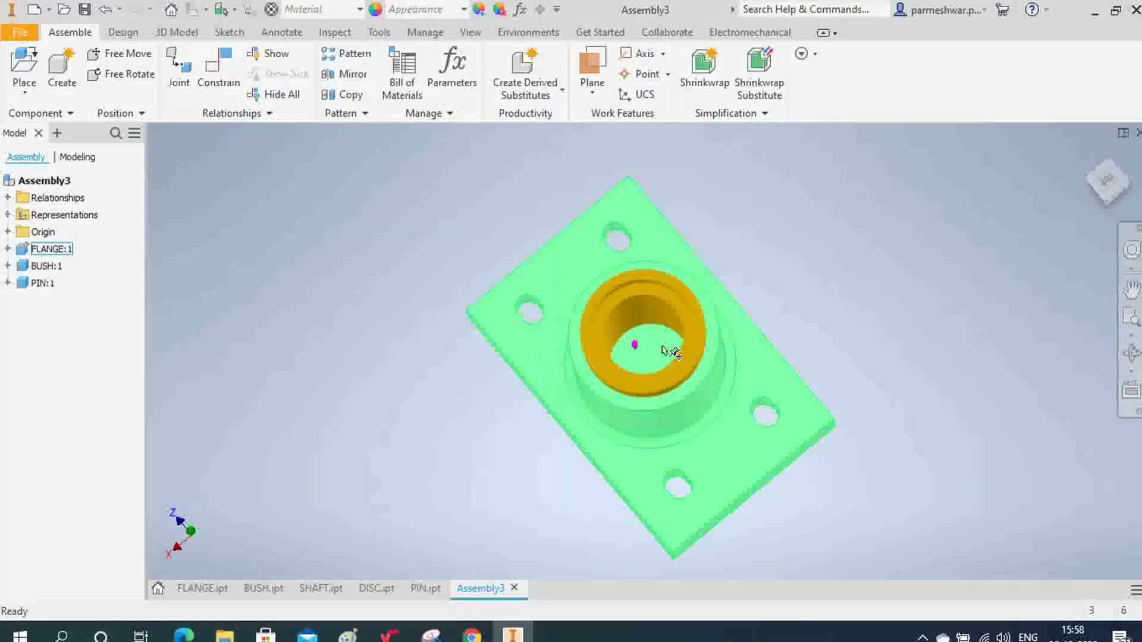
pyautogui.scroll(5, 636, 337)
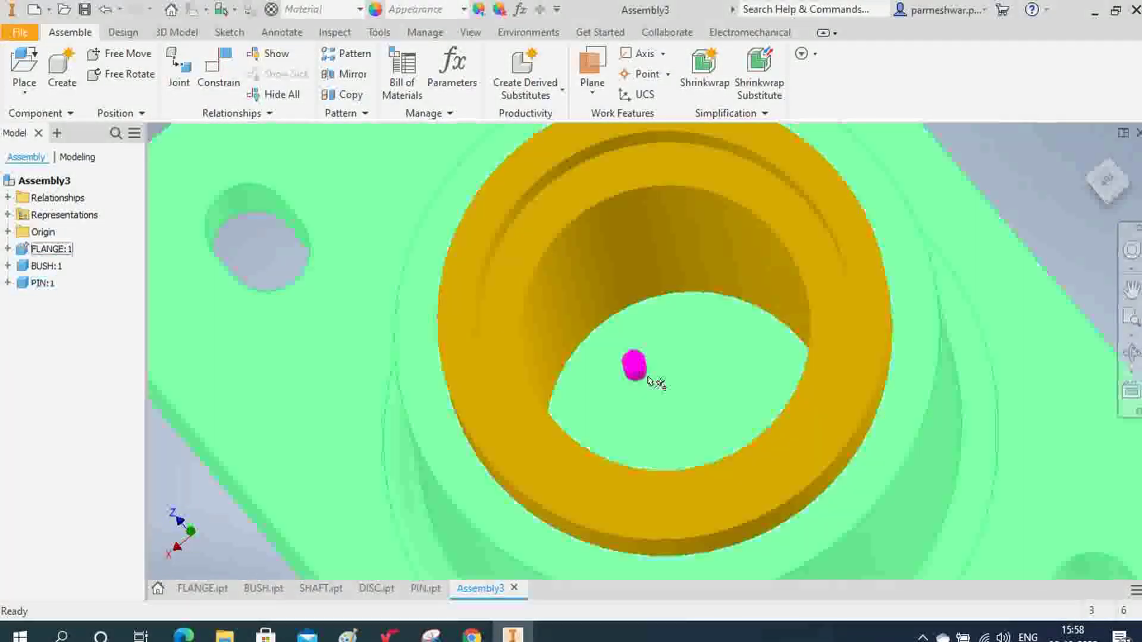
pyautogui.scroll(-5, 654, 375)
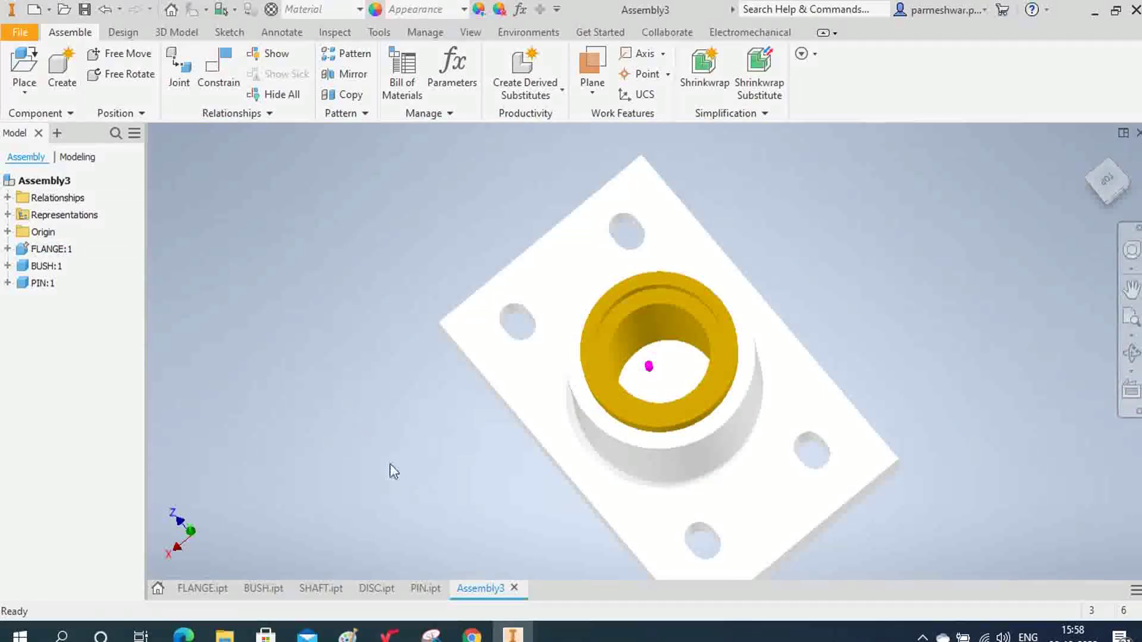
# - Consult the flange plan view in CAD modelling Questions.pdf for the base's overall width, and return to the Inventor assembly
pyautogui.click(183, 635)
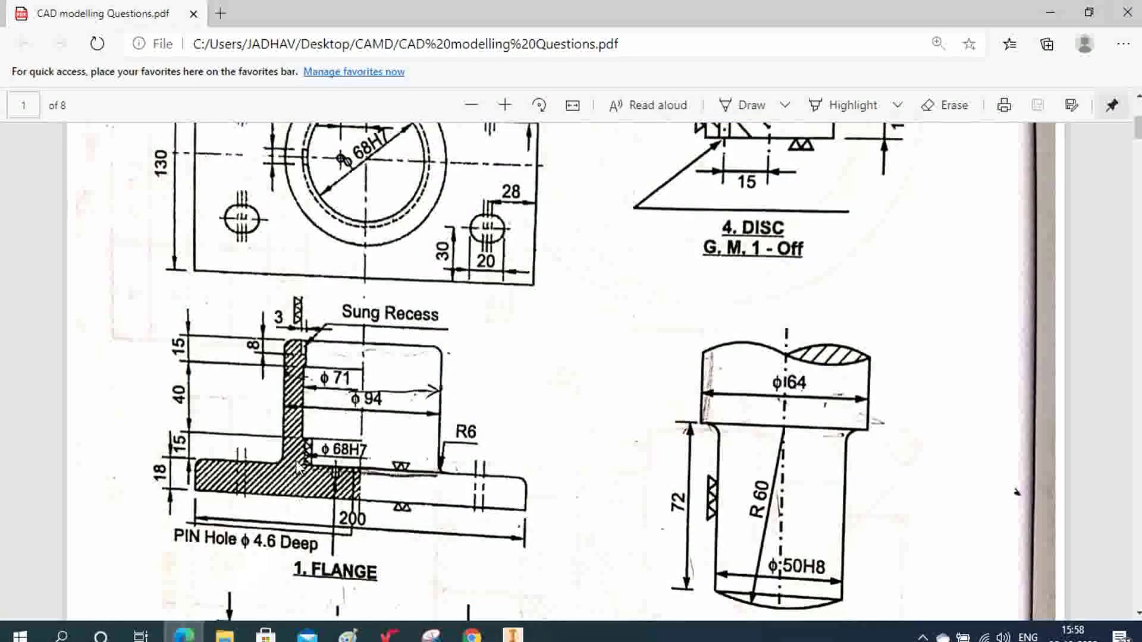
pyautogui.scroll(3, 354, 261)
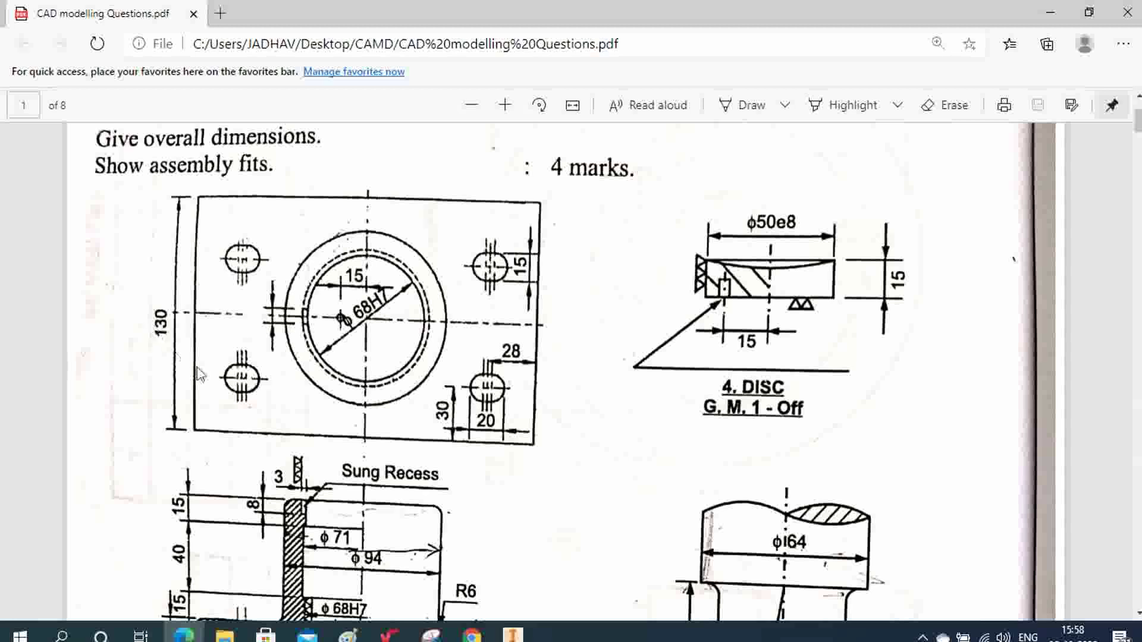
pyautogui.click(511, 633)
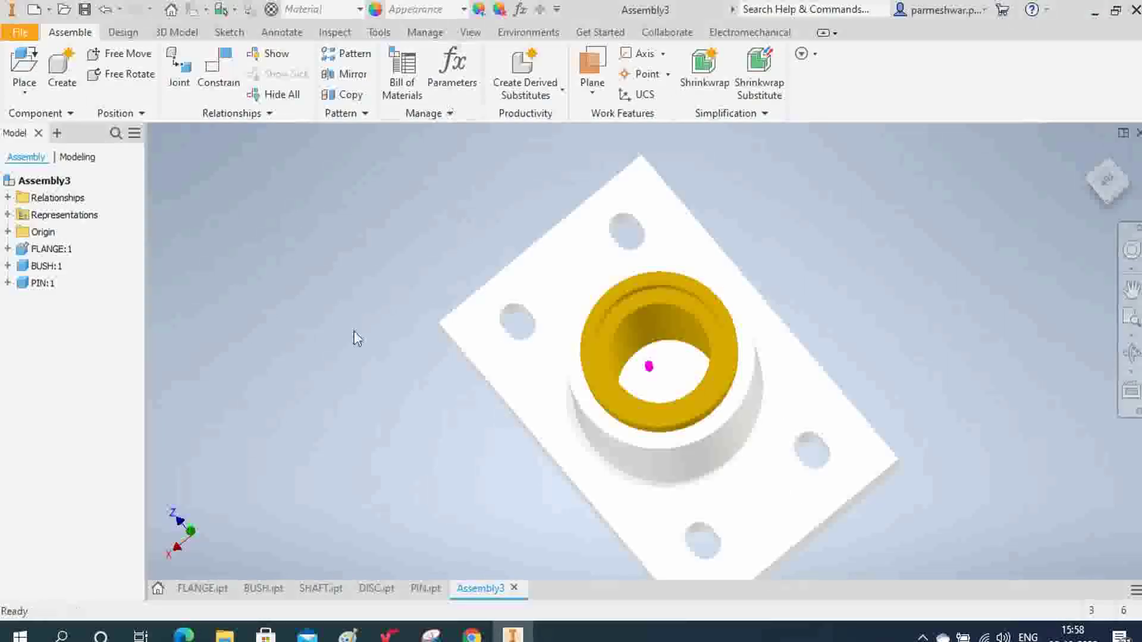
# - Create a work plane offset -65 mm from the long side face of the flange base, passing through the middle of the flange
pyautogui.moveTo(1089, 157); pyautogui.dragTo(659, 162)
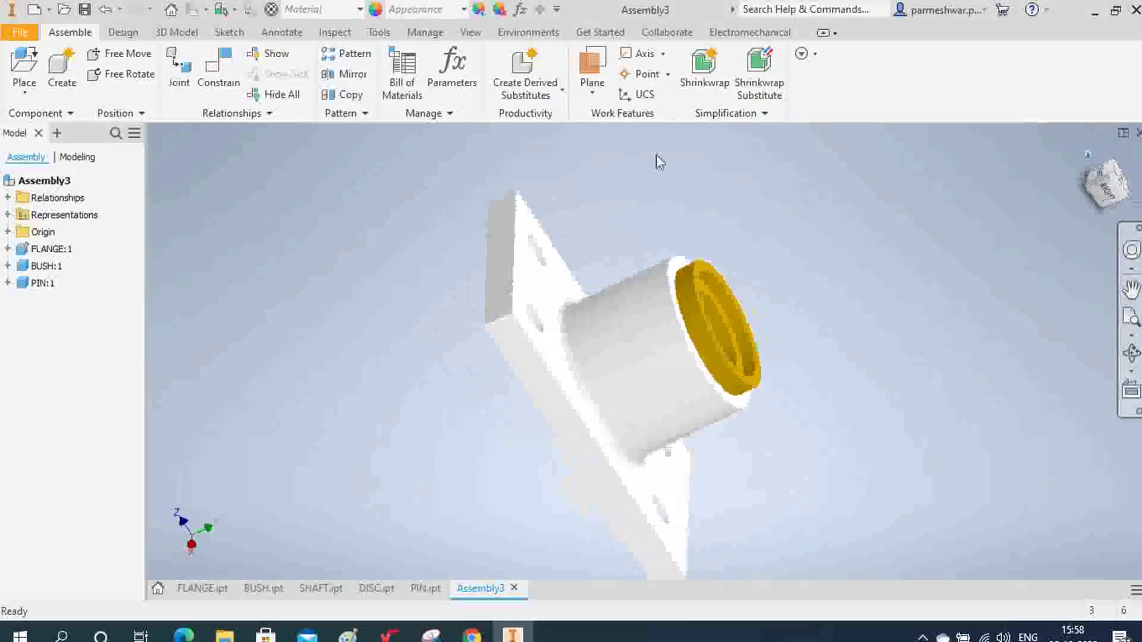
pyautogui.click(591, 93)
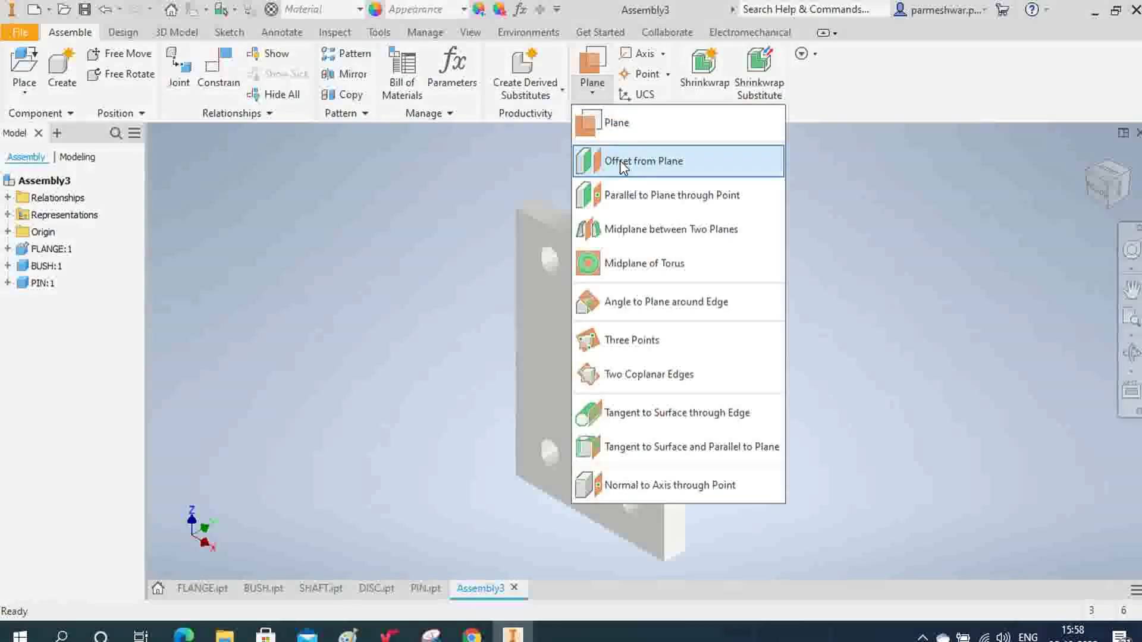
pyautogui.click(622, 162)
pyautogui.click(674, 334)
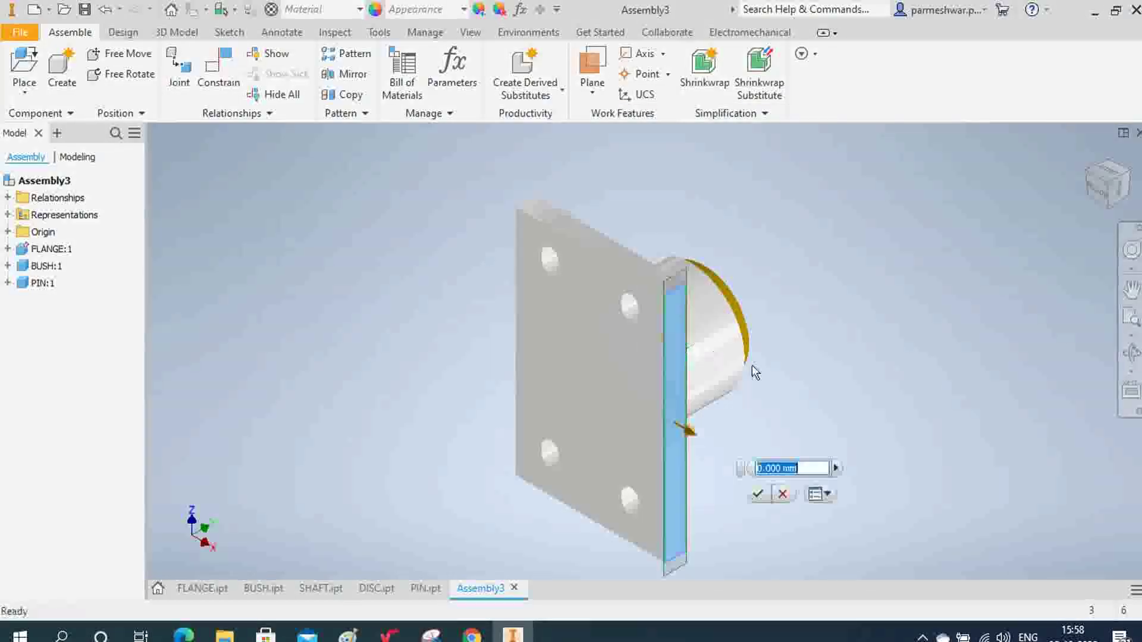
pyautogui.click(1131, 353)
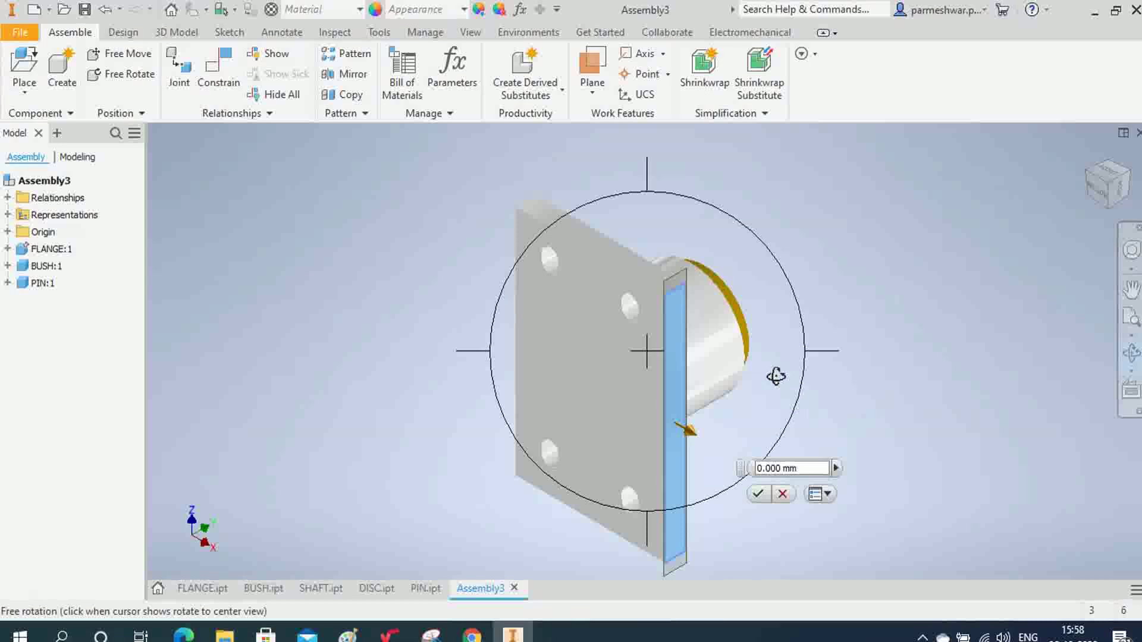
pyautogui.moveTo(772, 377); pyautogui.dragTo(598, 490)
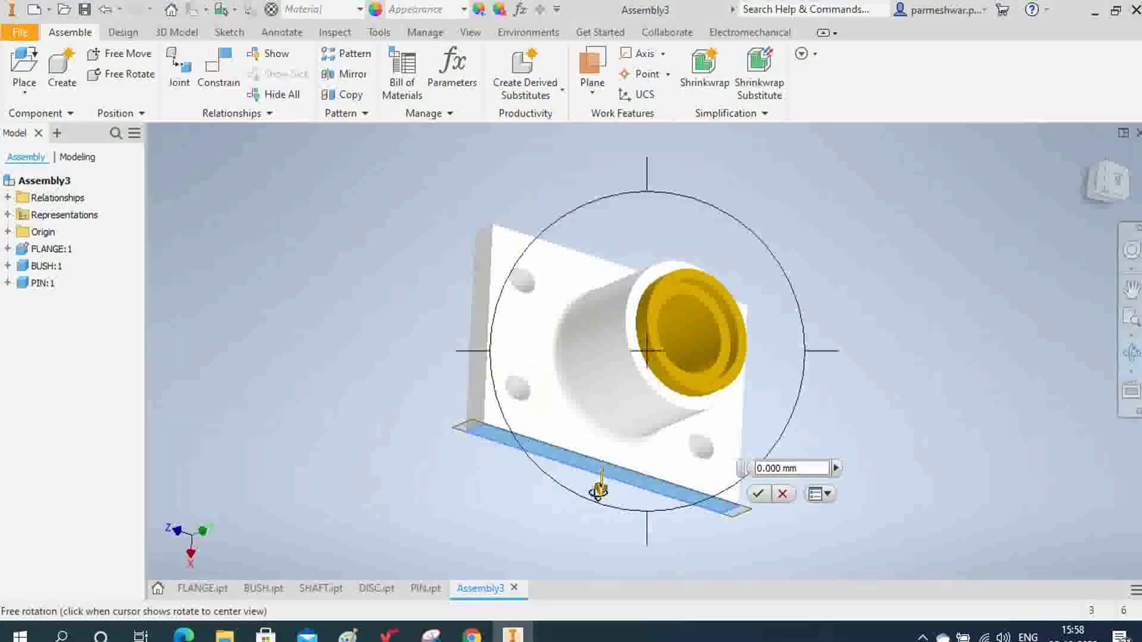
pyautogui.rightClick(636, 462)
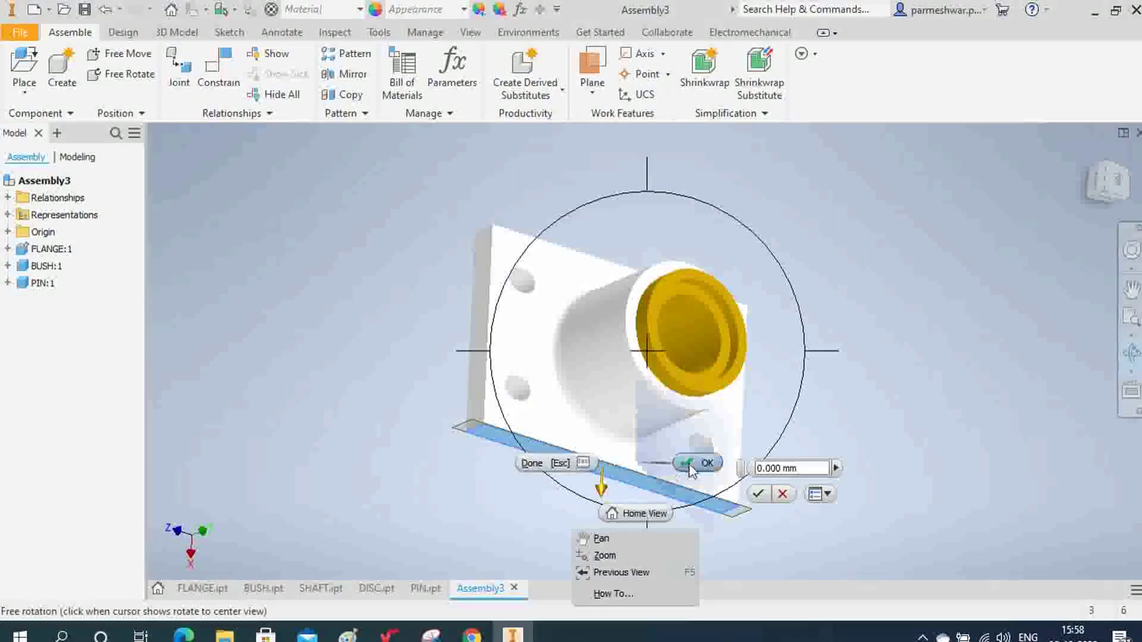
pyautogui.click(693, 465)
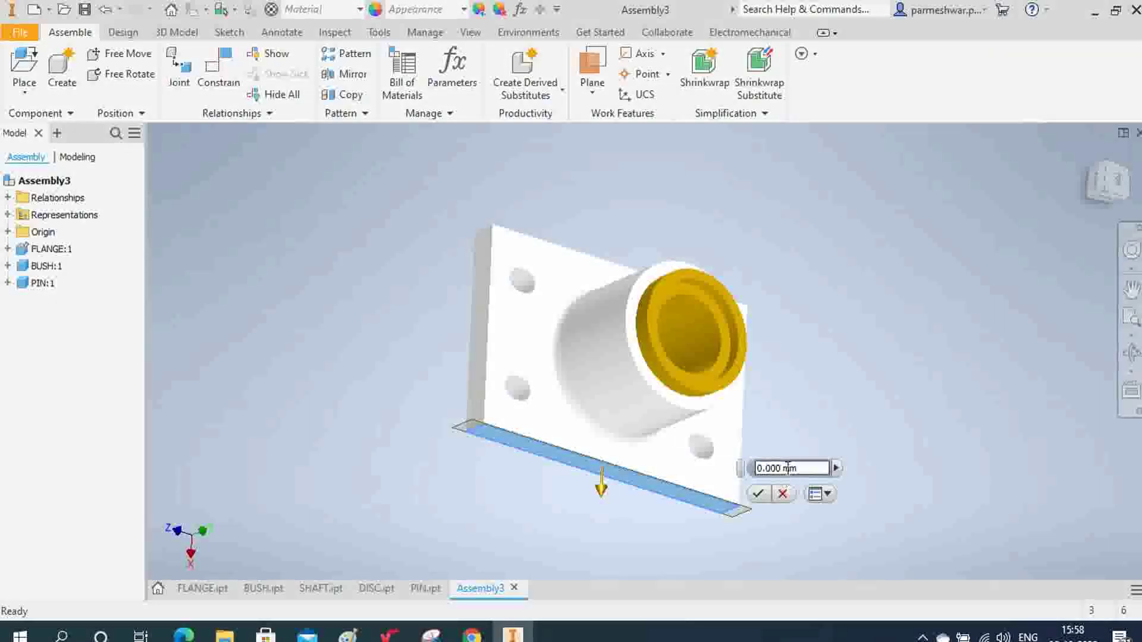
pyautogui.moveTo(783, 468); pyautogui.dragTo(754, 470)
pyautogui.write('55')
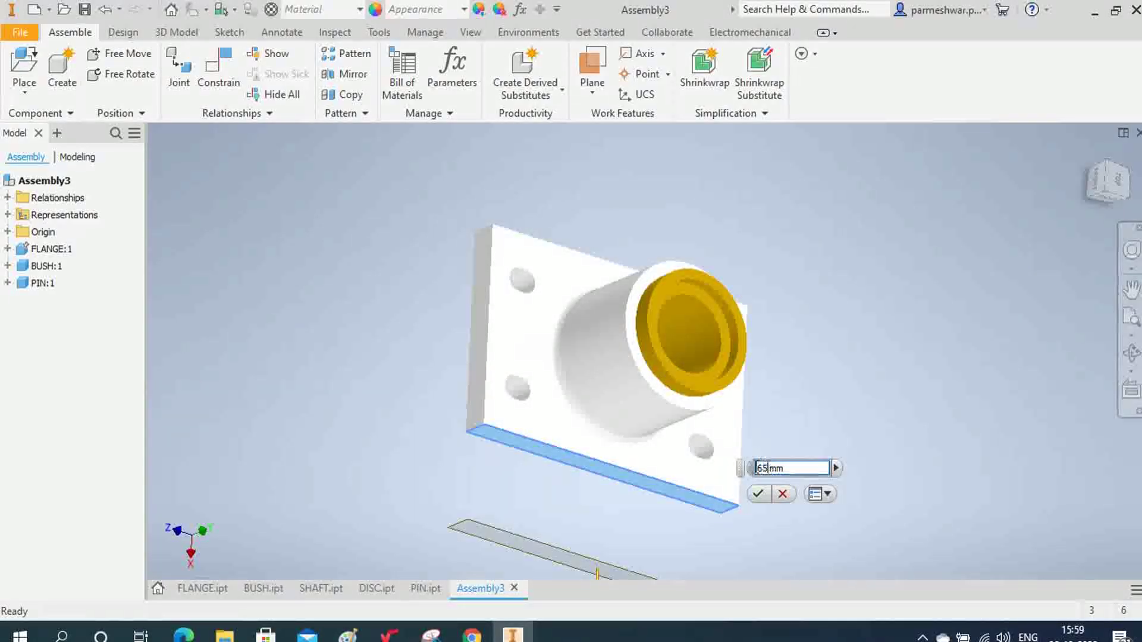
pyautogui.click(757, 469)
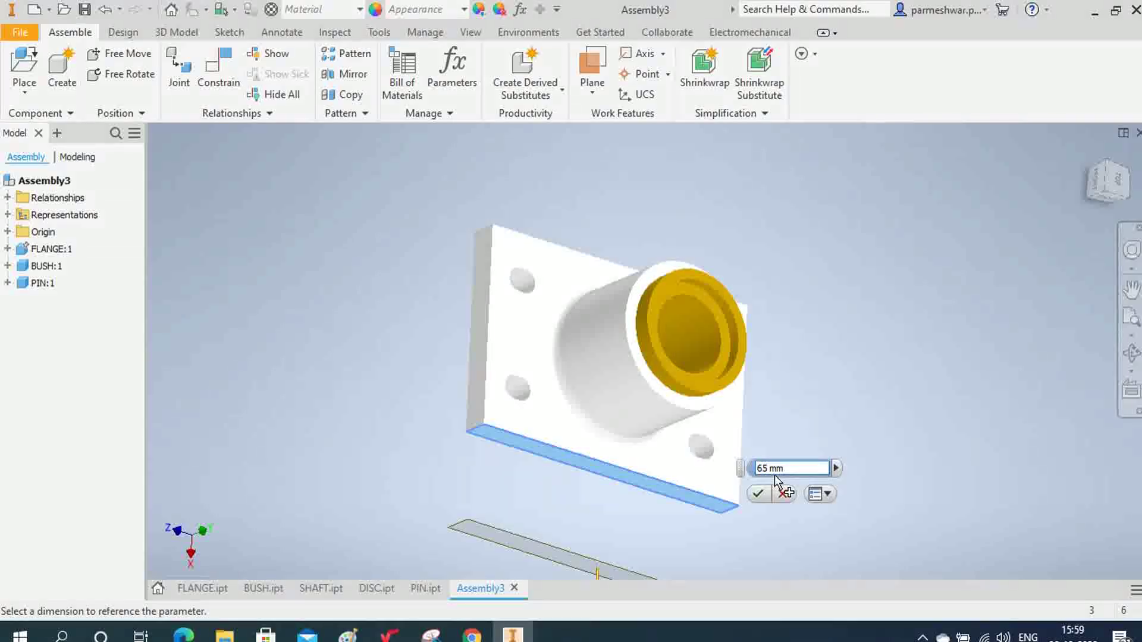
pyautogui.write('-')
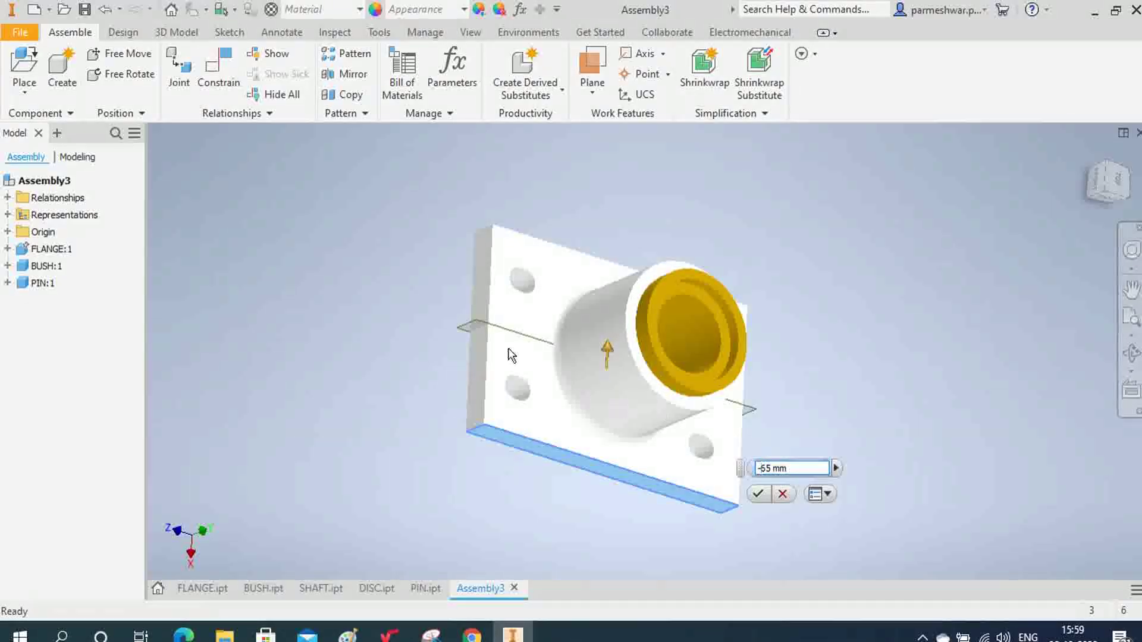
pyautogui.click(757, 493)
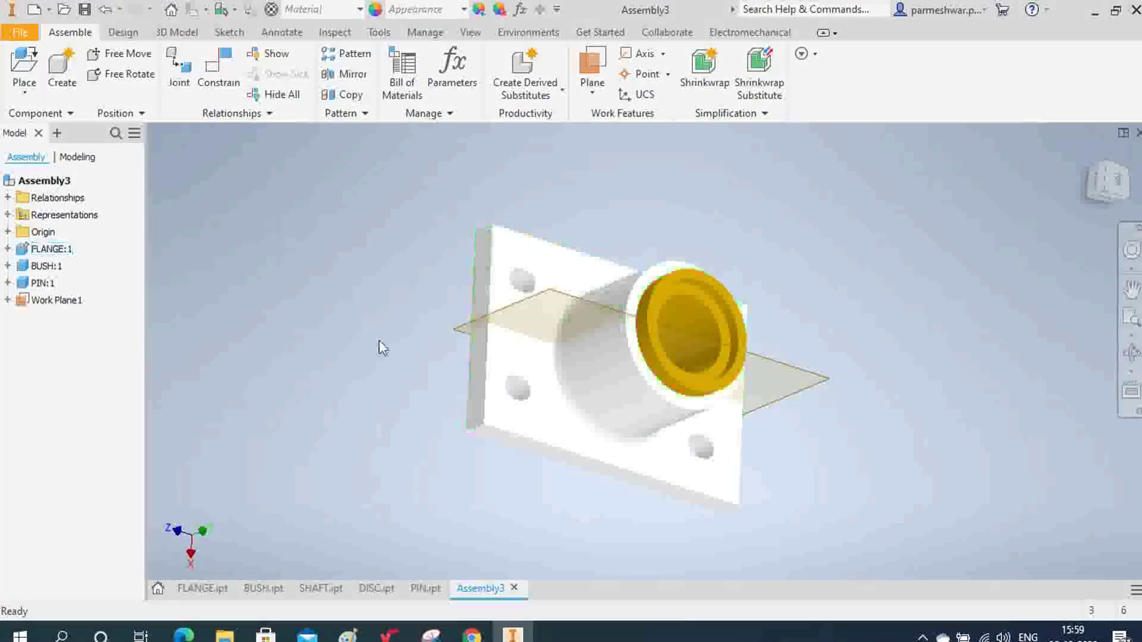
# - Start a sketch on the new work plane and slice the graphics there to inspect how the pin sits in the flange hole
pyautogui.click(57, 300)
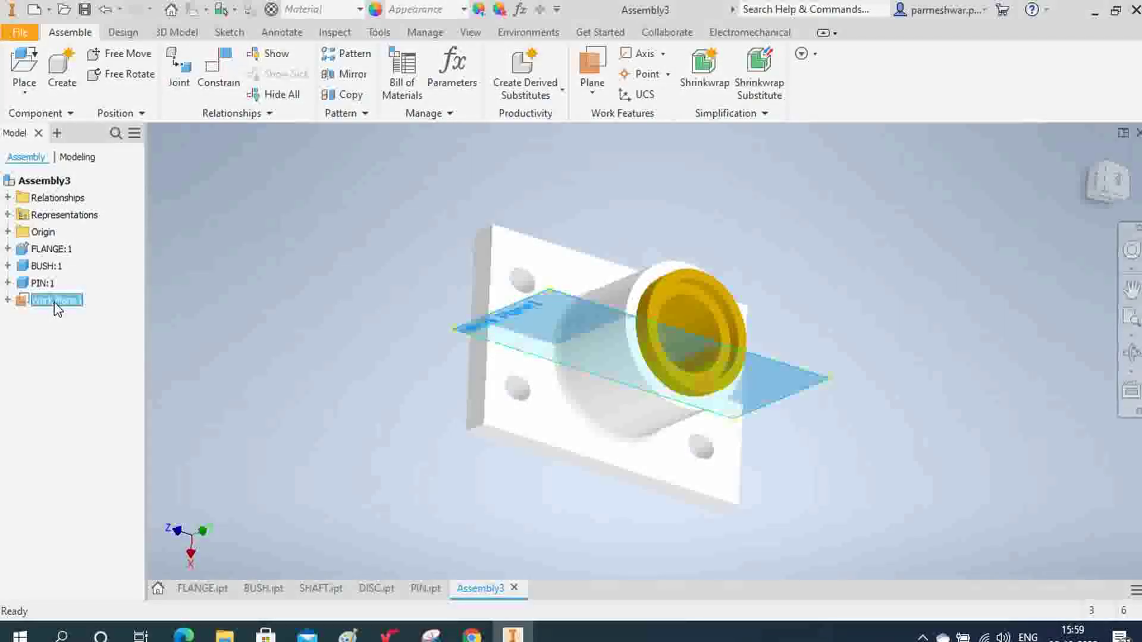
pyautogui.rightClick(55, 303)
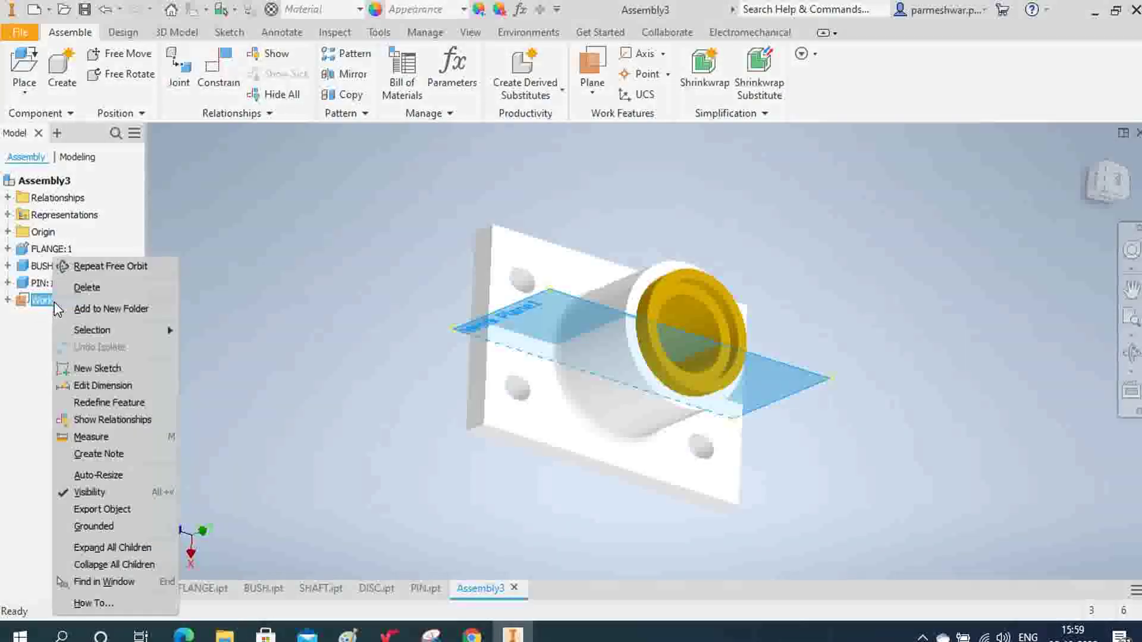
pyautogui.click(84, 368)
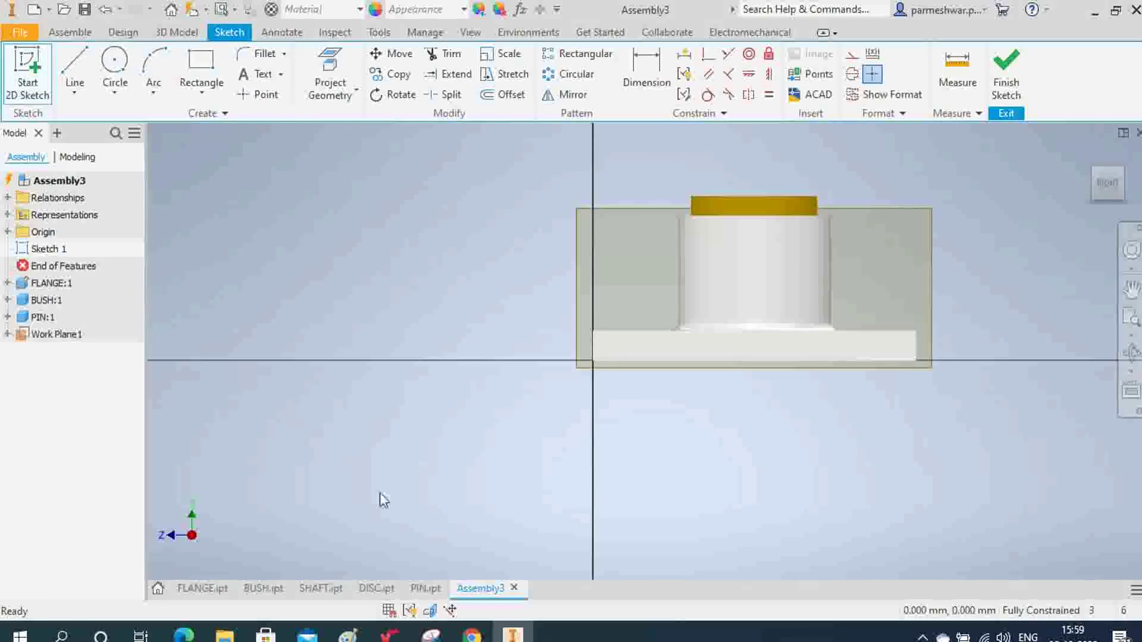
pyautogui.click(429, 611)
pyautogui.scroll(6, 782, 354)
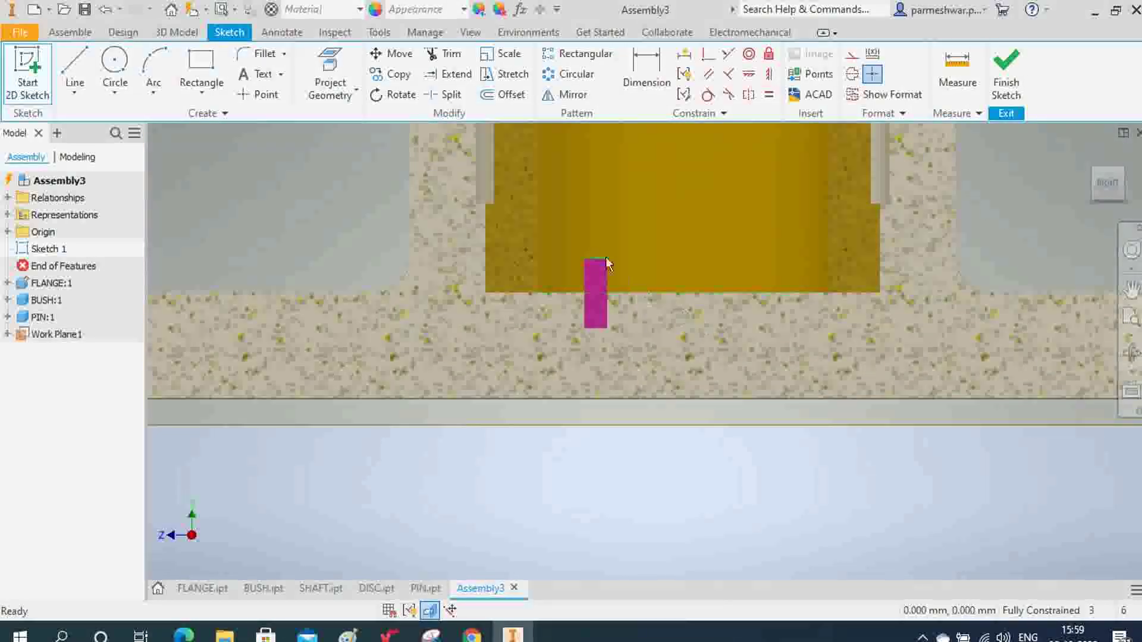
pyautogui.scroll(-2, 606, 263)
pyautogui.scroll(6, 604, 257)
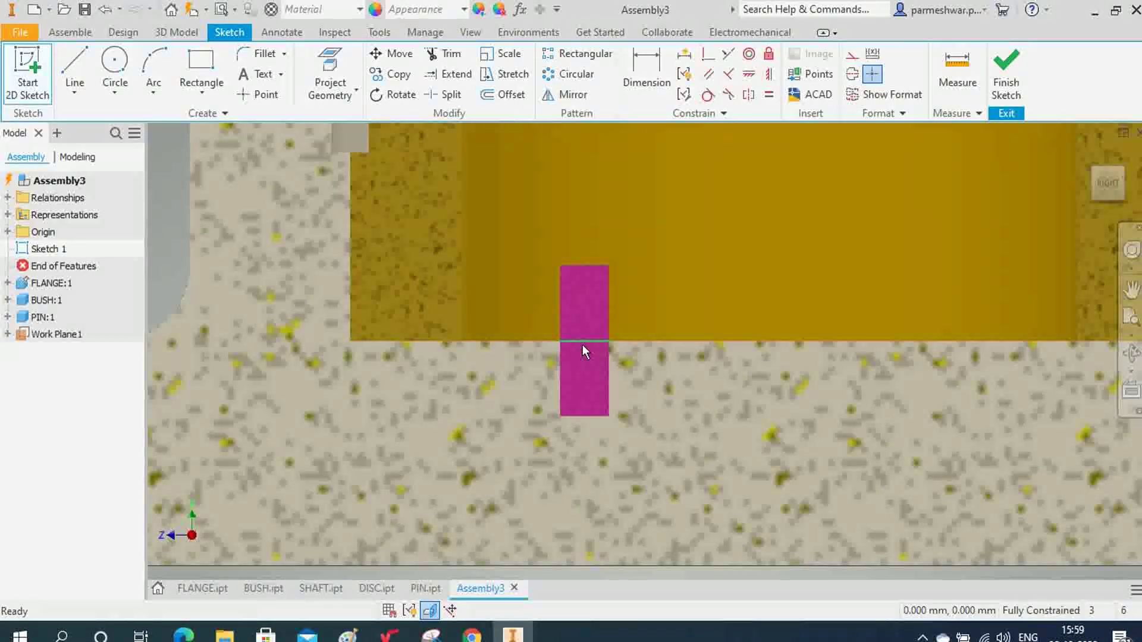
# - Inspect the sliced pin and bush fit, finish the sketch and delete it from the assembly
pyautogui.click(579, 416)
pyautogui.scroll(-5, 448, 365)
pyautogui.scroll(-3, 443, 333)
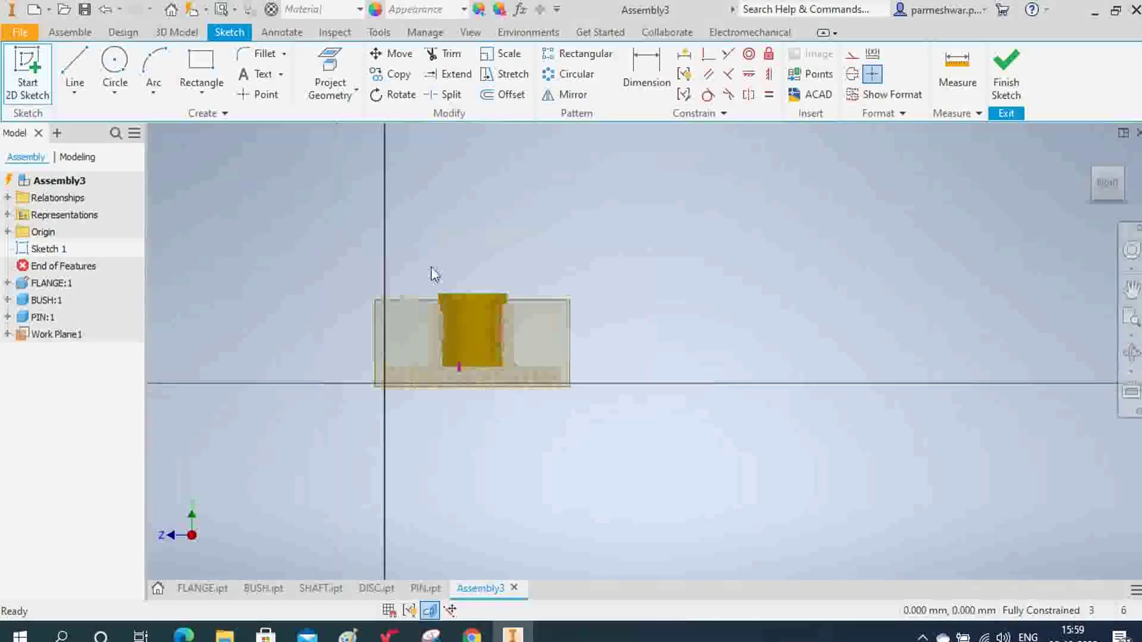
pyautogui.scroll(10, 432, 361)
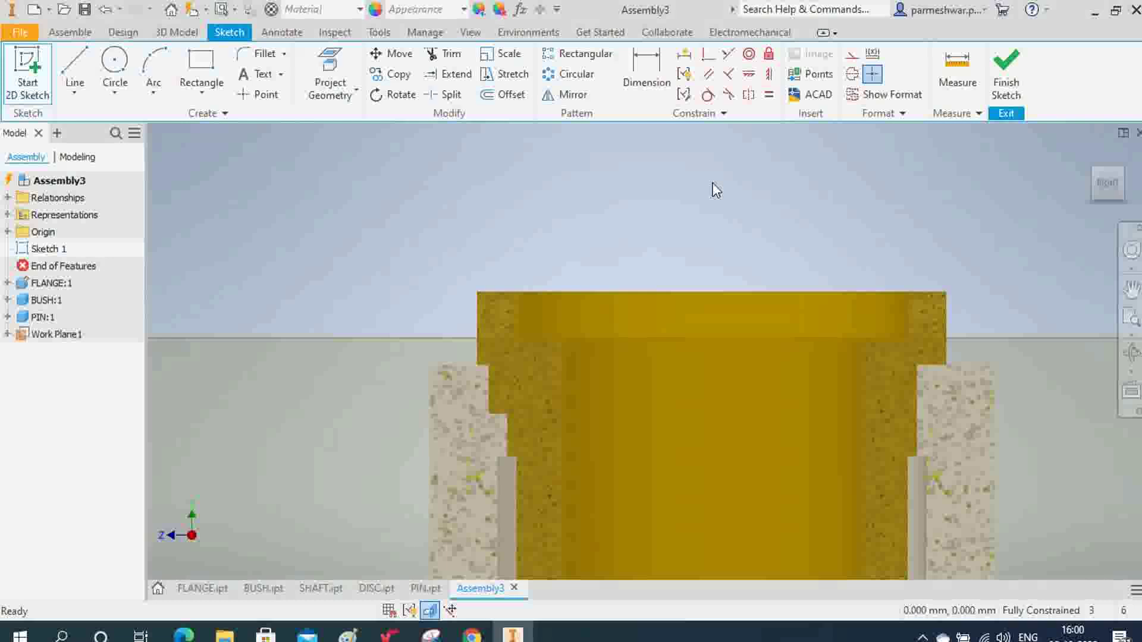
pyautogui.click(1011, 77)
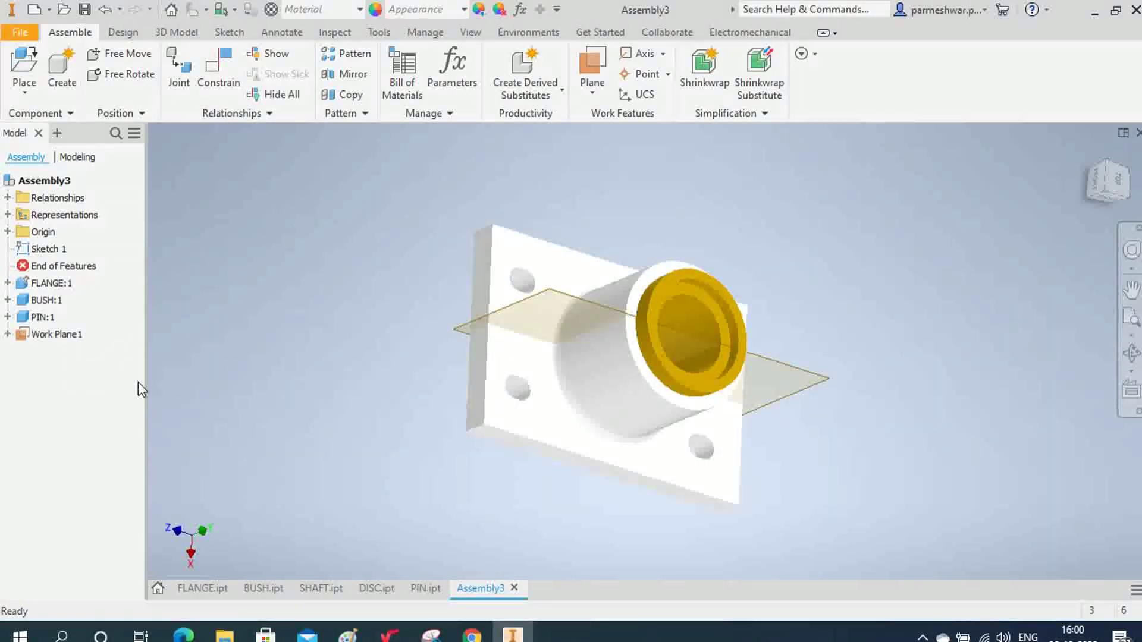
pyautogui.click(54, 249)
pyautogui.rightClick(54, 250)
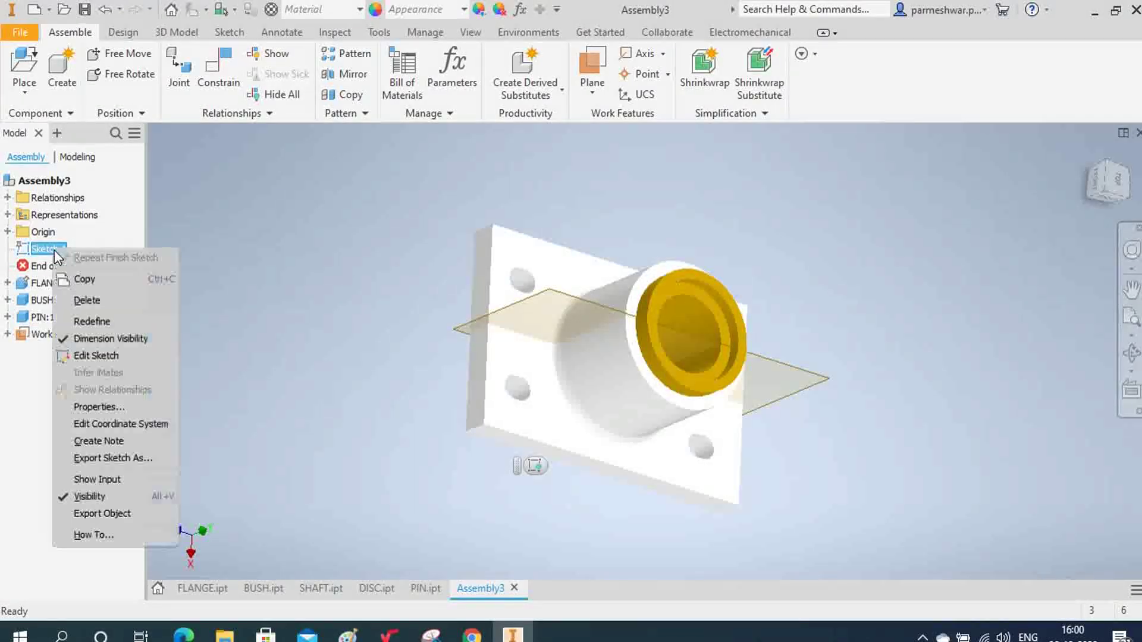
pyautogui.click(87, 300)
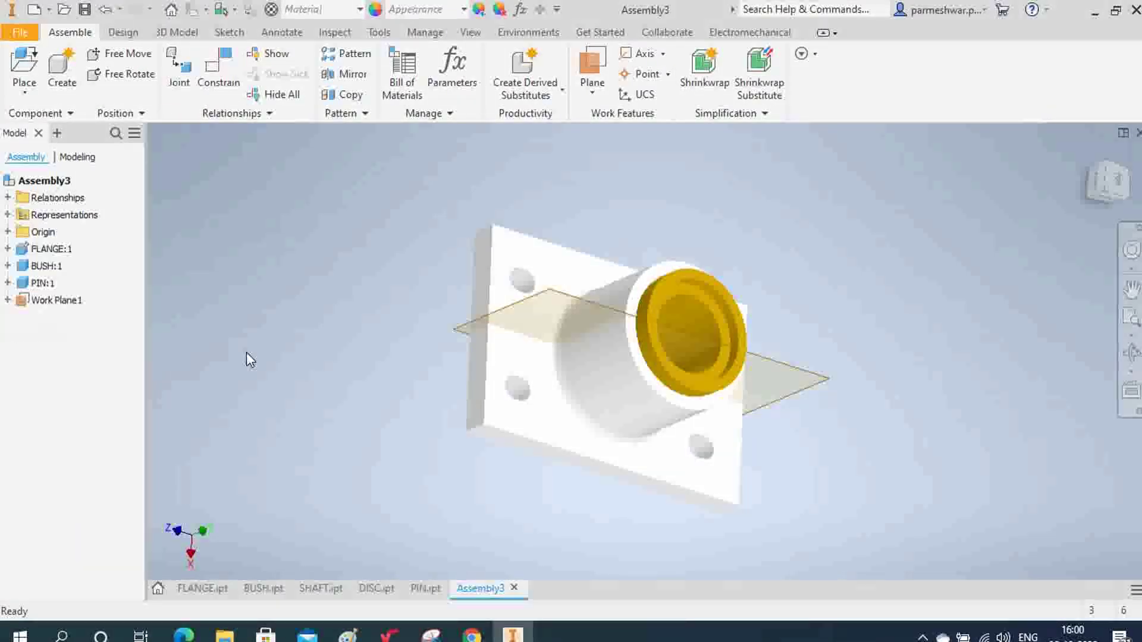
# - Start placing a component from the FOOT STEP BEARING folder and select the DISC part
pyautogui.click(1077, 155)
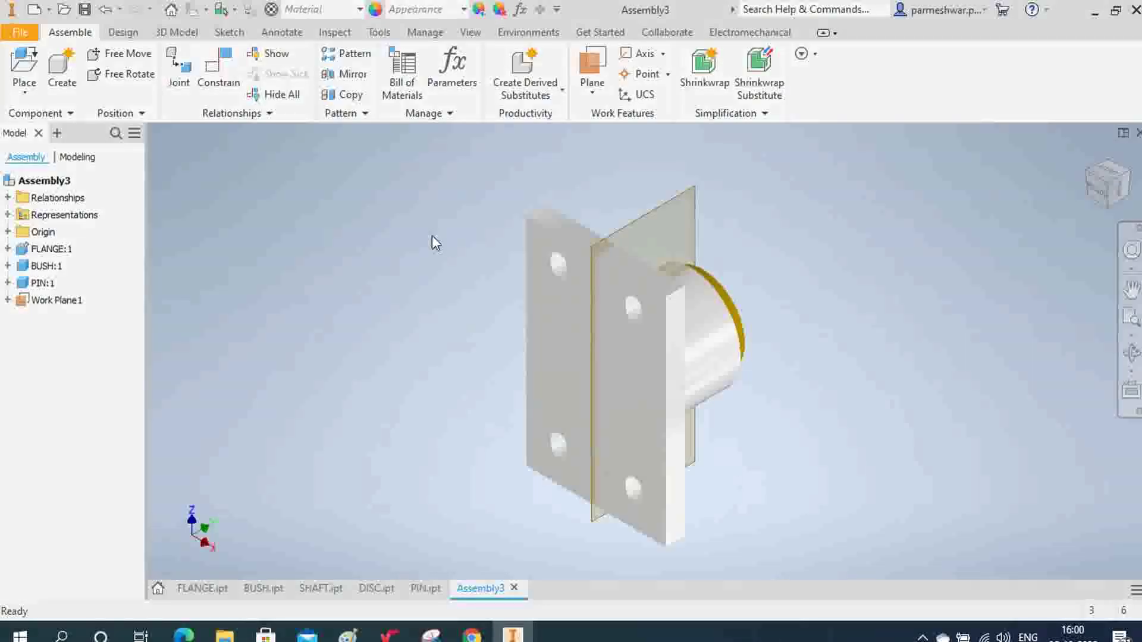
pyautogui.click(23, 60)
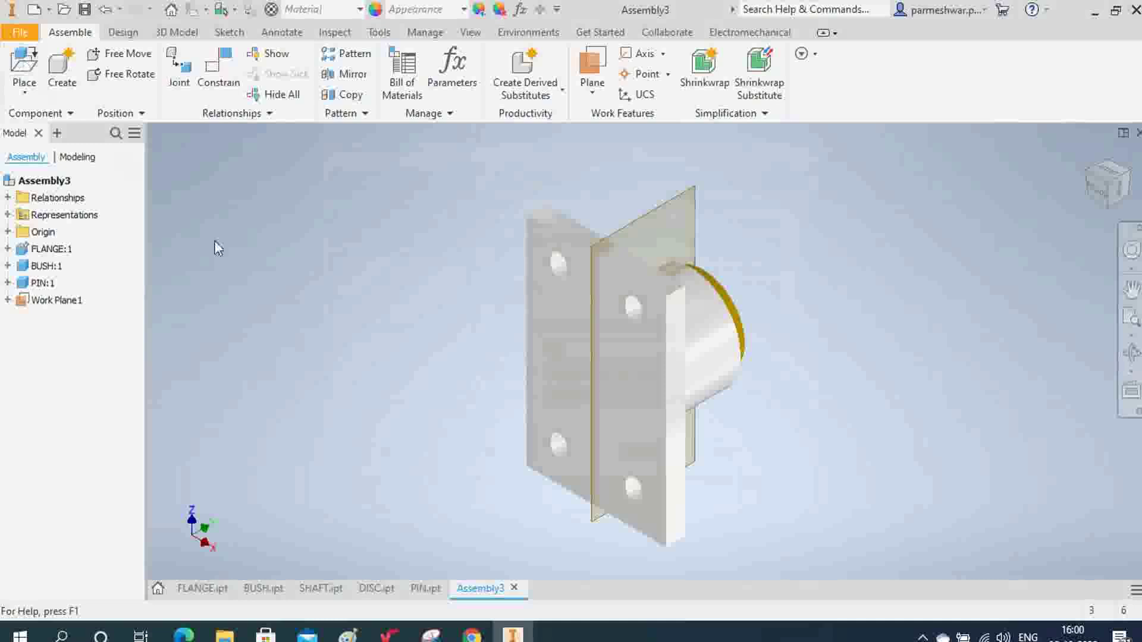
pyautogui.scroll(-1, 820, 255)
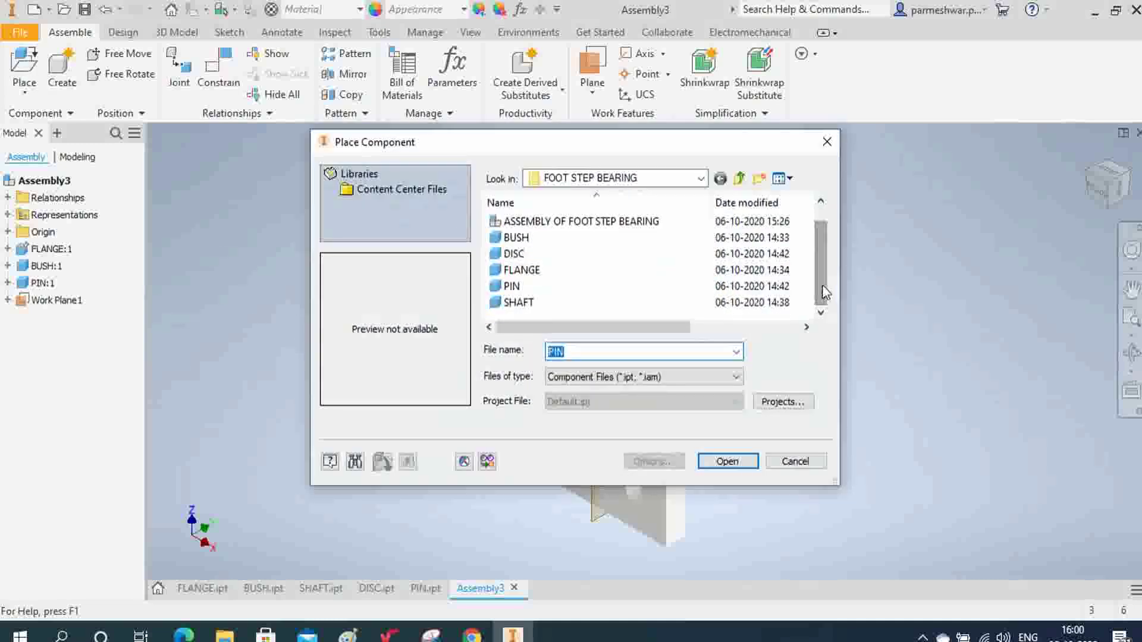
pyautogui.click(526, 254)
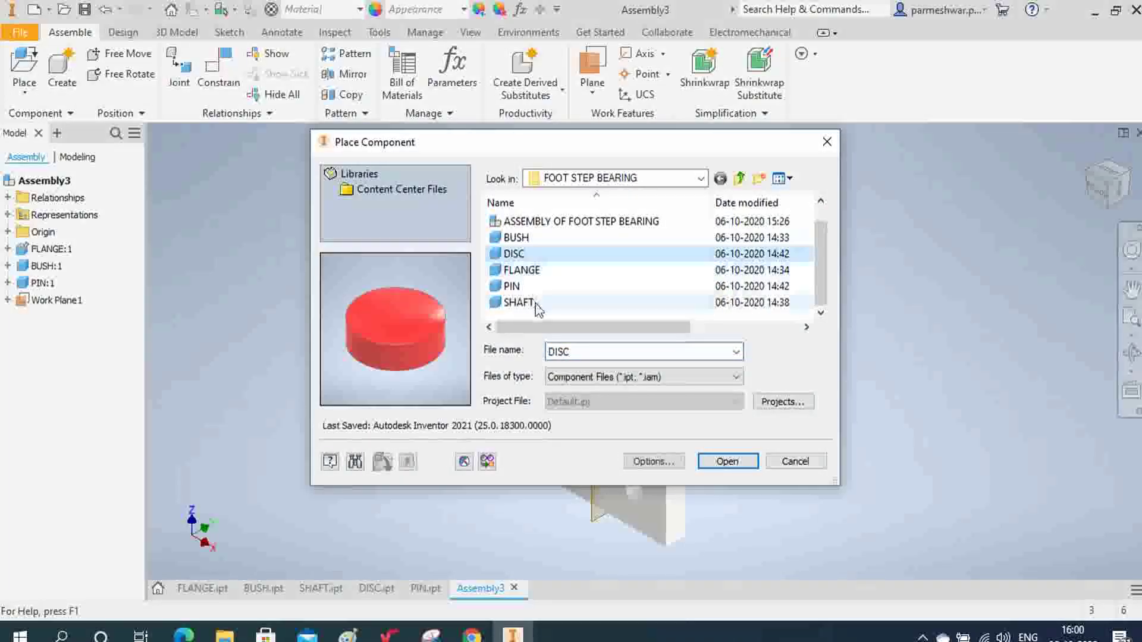
# - Switch to CAD modelling Questions.pdf and examine the flange, bush, pin and shaft drawings with their fit dimensions
pyautogui.click(183, 635)
pyautogui.scroll(-1, 355, 350)
pyautogui.scroll(-5, 355, 349)
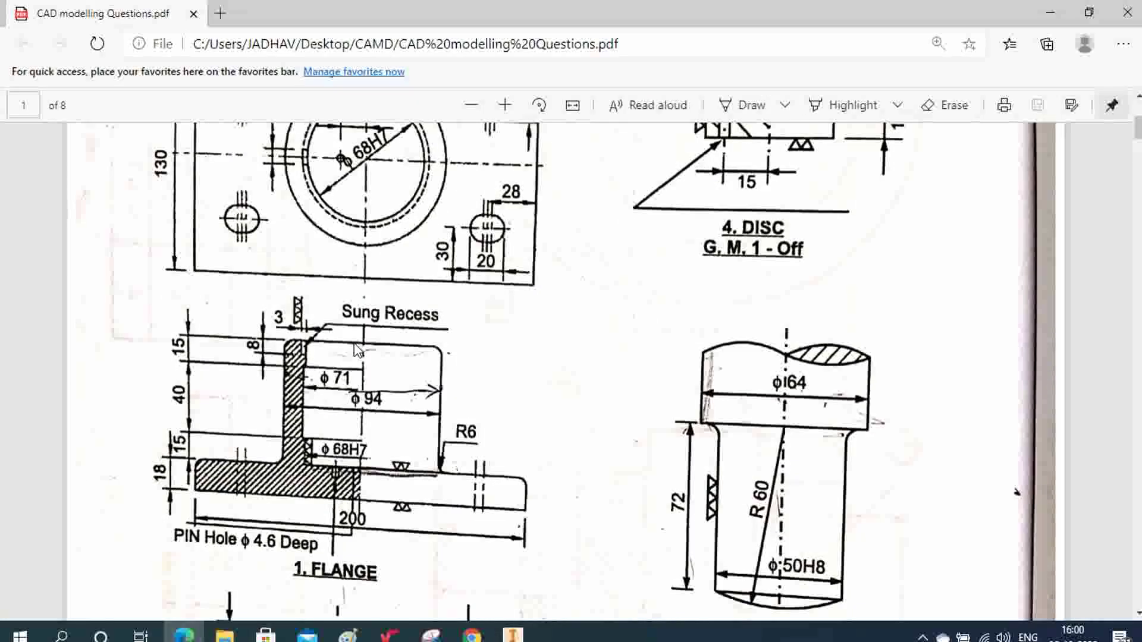
pyautogui.scroll(1, 342, 412)
pyautogui.scroll(-4, 342, 412)
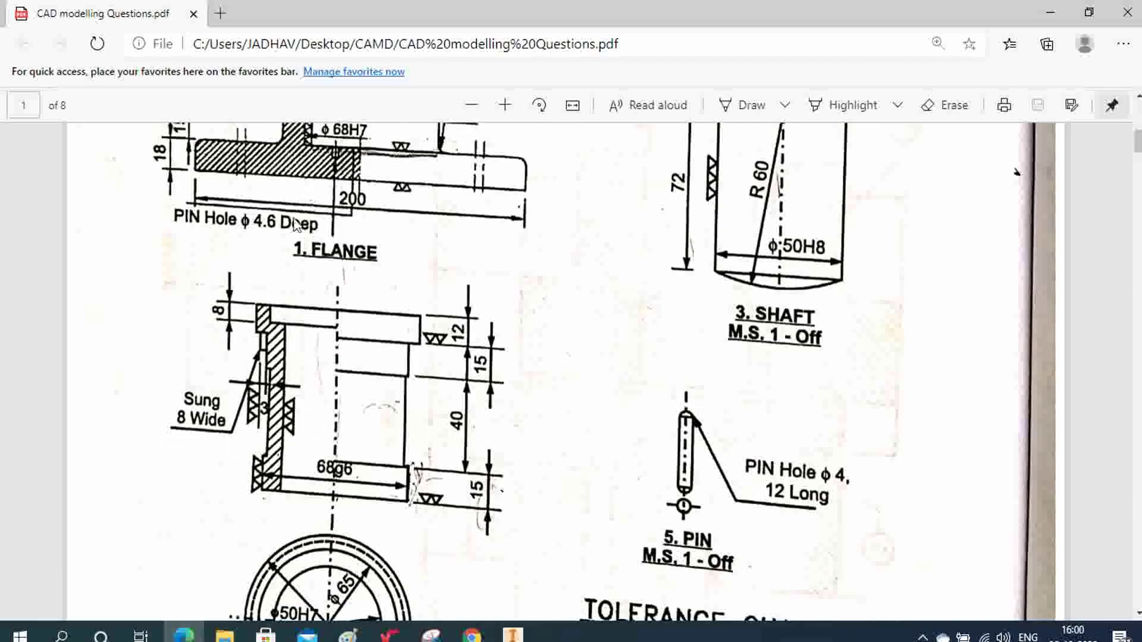
pyautogui.scroll(-3, 302, 484)
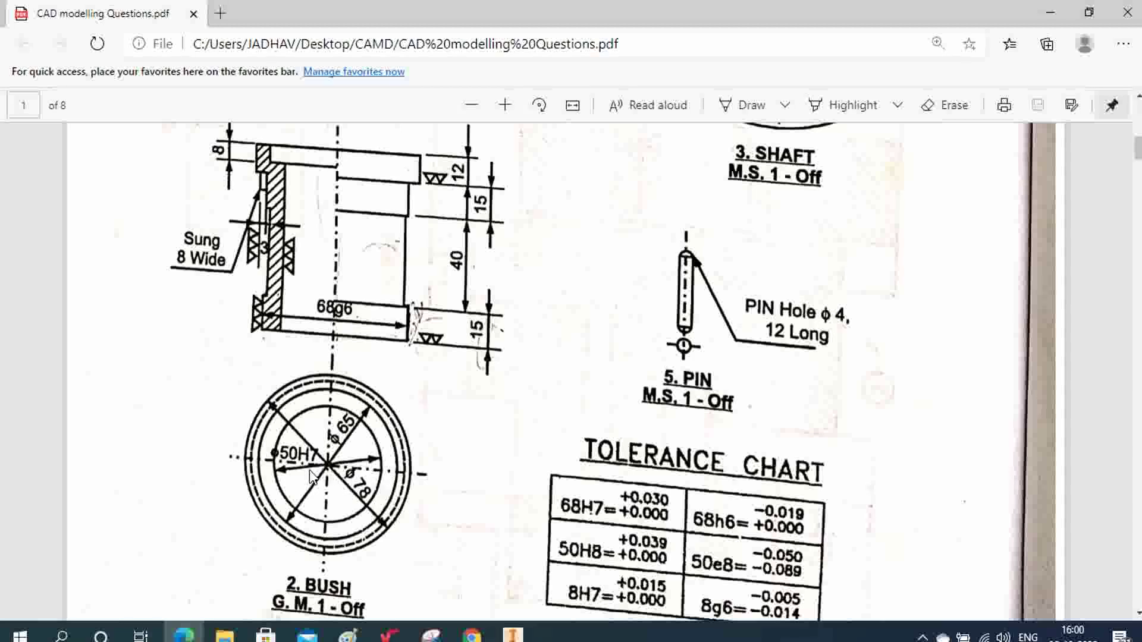
pyautogui.scroll(1, 295, 461)
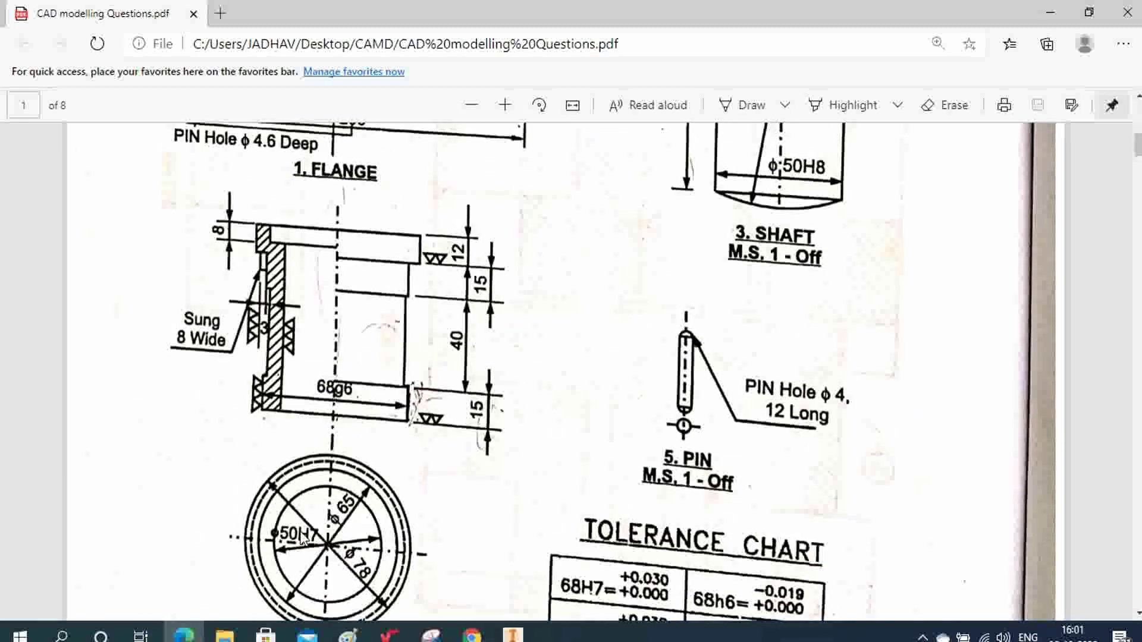
pyautogui.scroll(3, 304, 540)
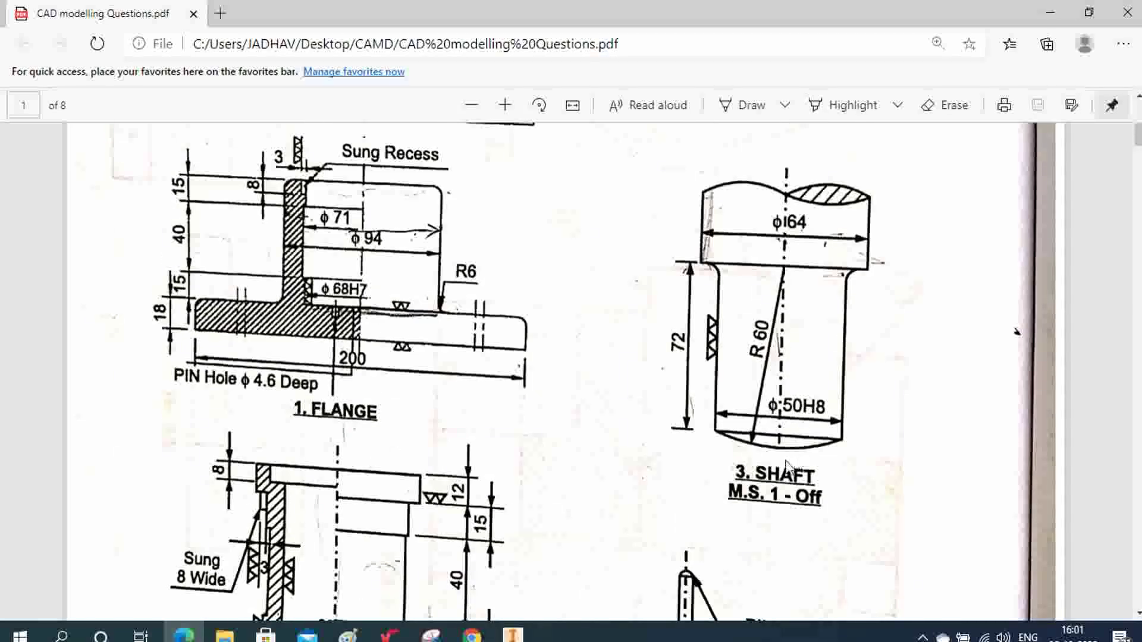
# - Examine the disc drawing's diameter, thickness and pin-hole position against the flange and shaft views in the PDF
pyautogui.scroll(4, 786, 464)
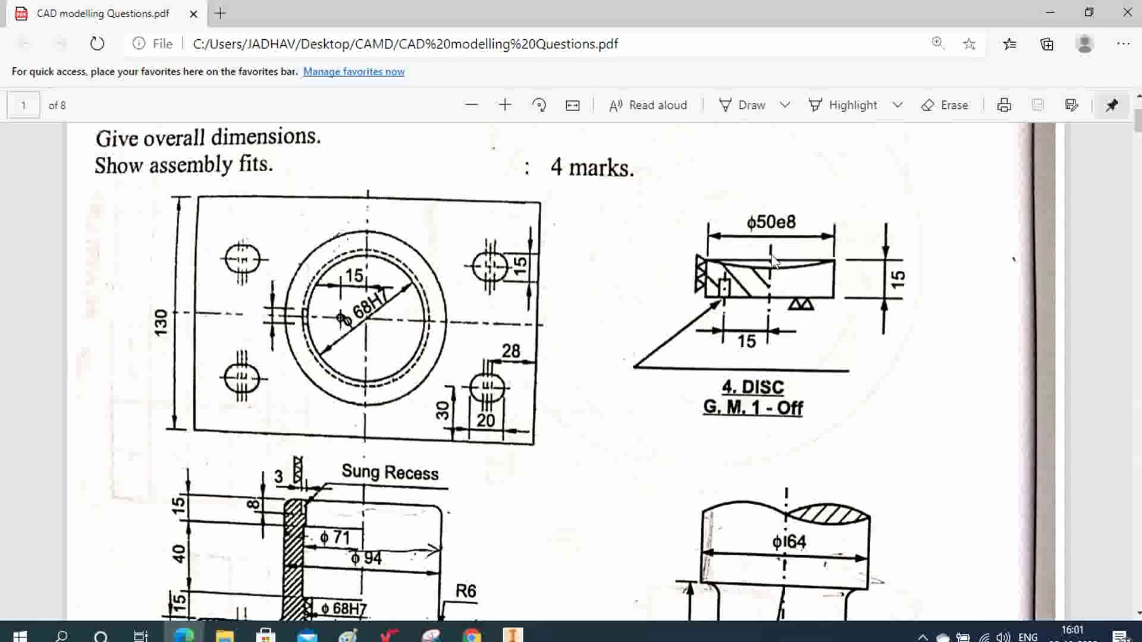
pyautogui.scroll(-1, 353, 439)
pyautogui.scroll(-1, 299, 463)
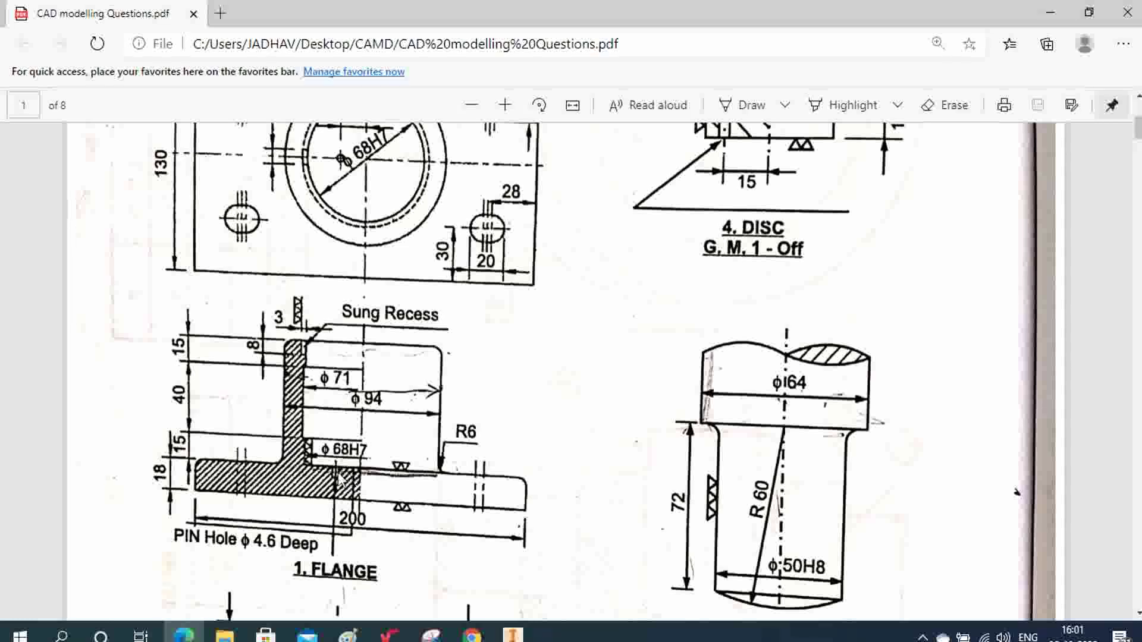
pyautogui.scroll(1, 378, 491)
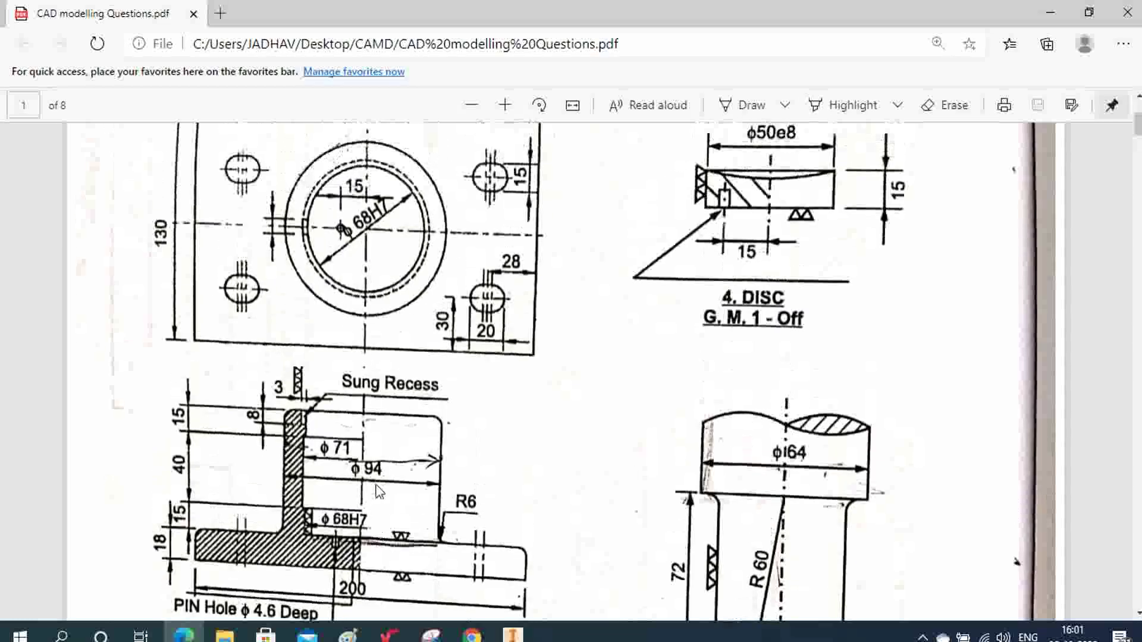
pyautogui.scroll(1, 379, 491)
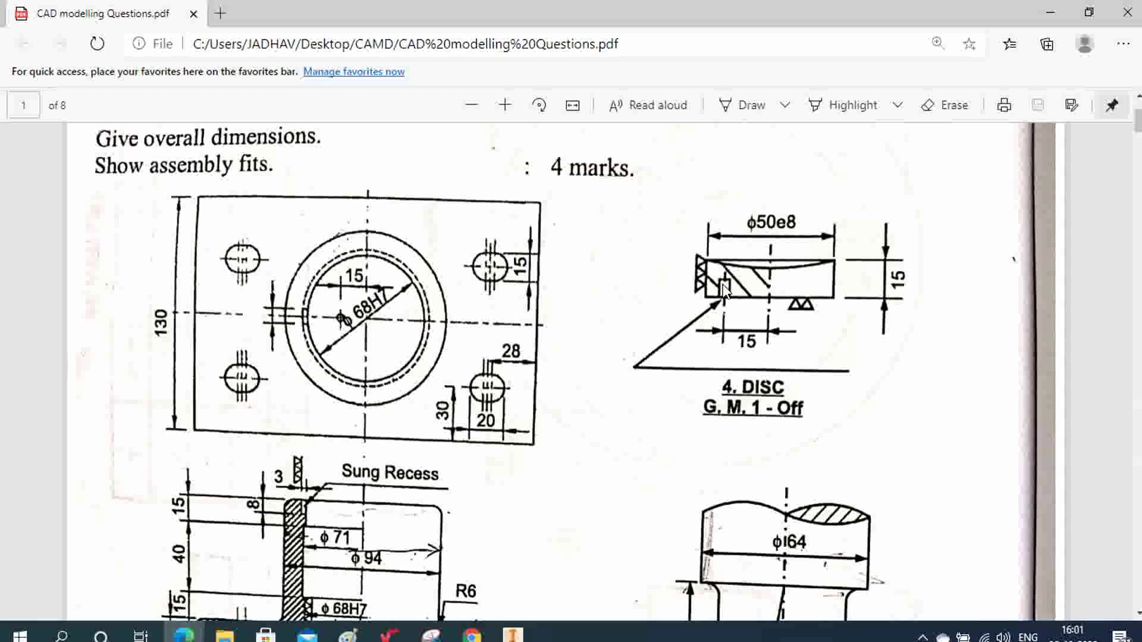
pyautogui.scroll(-2, 719, 358)
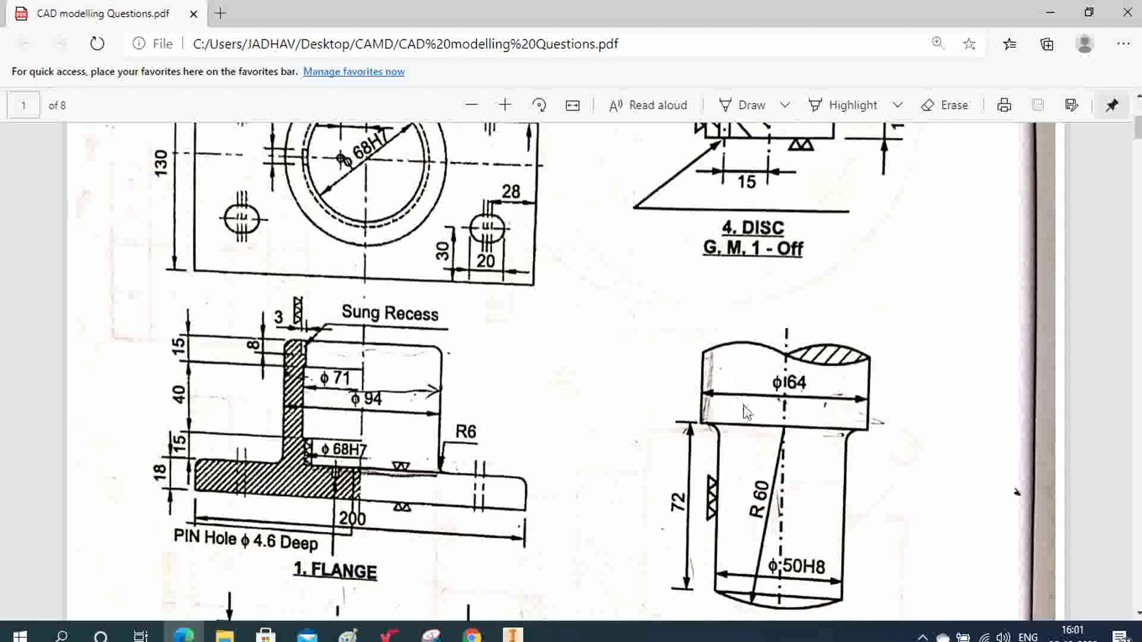
pyautogui.scroll(3, 758, 559)
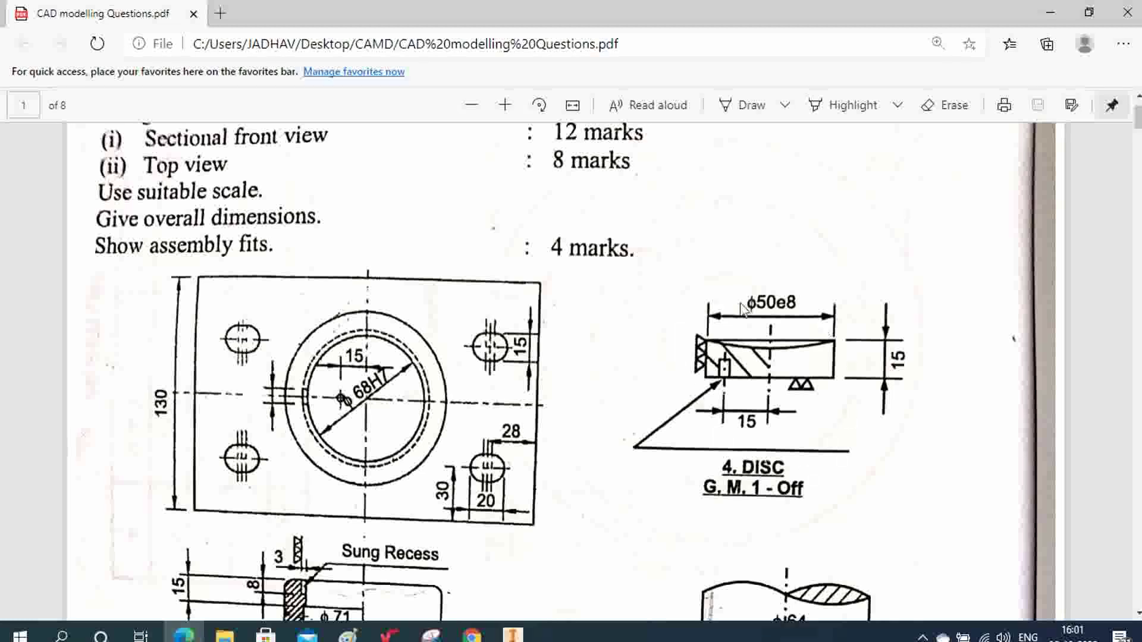
pyautogui.scroll(-2, 731, 316)
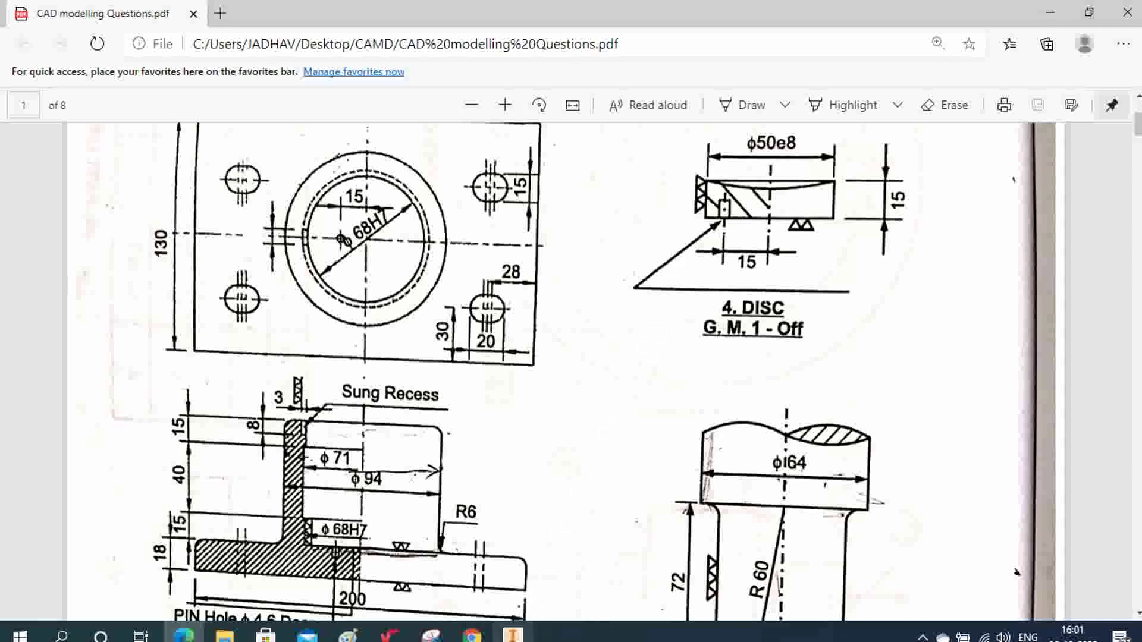
# - Return to the Inventor assembly and place one instance of DISC in free space beside the flange and bush
pyautogui.click(511, 634)
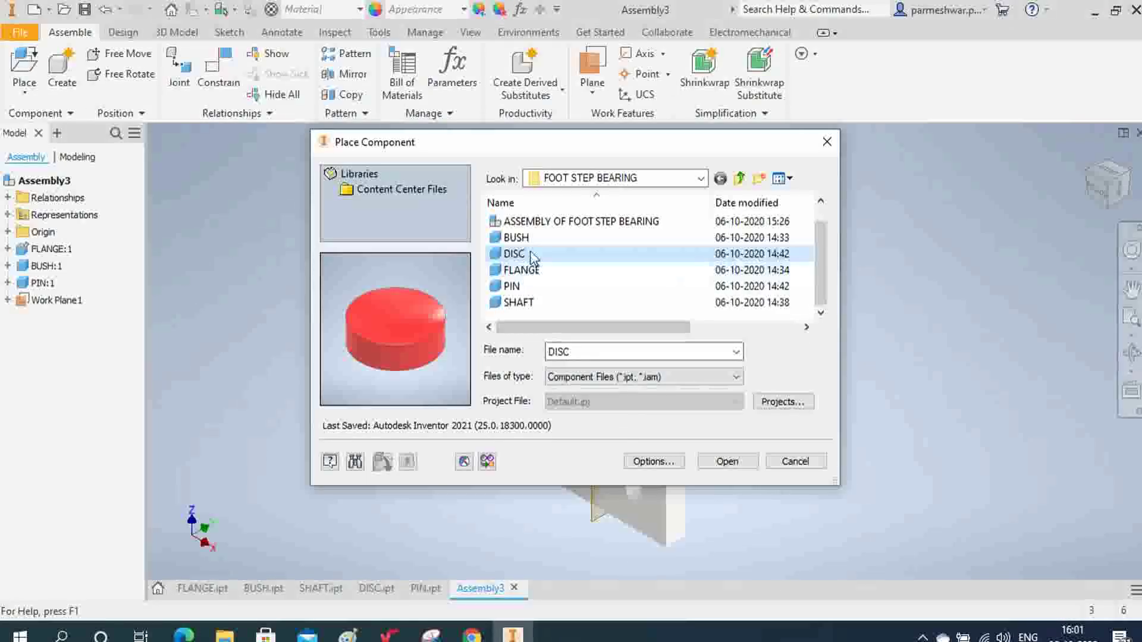
pyautogui.click(727, 461)
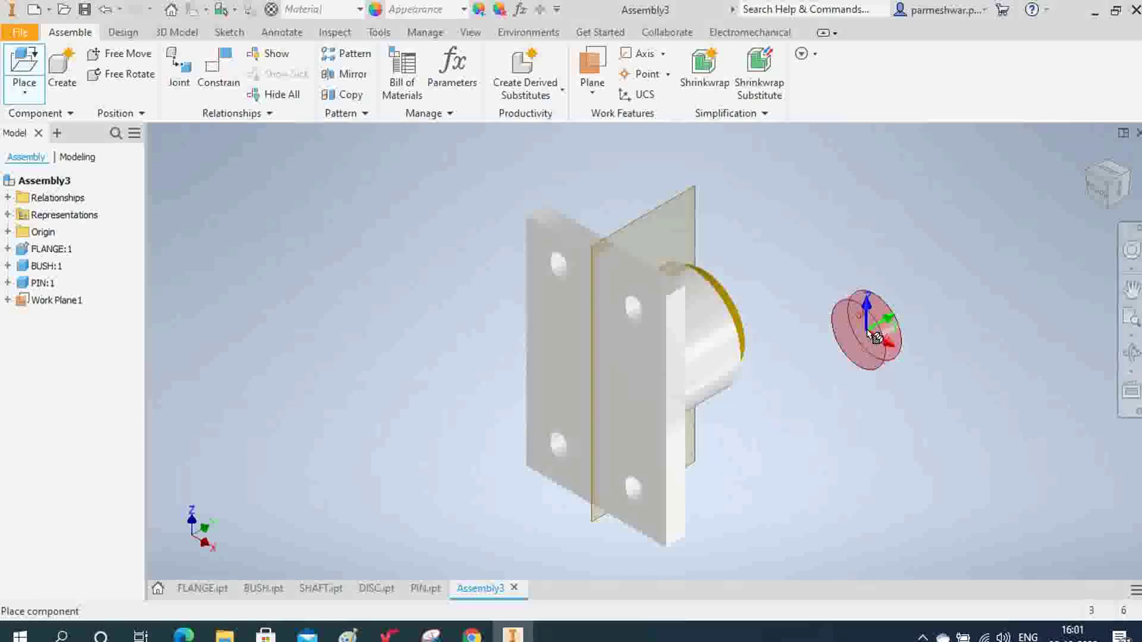
pyautogui.click(874, 337)
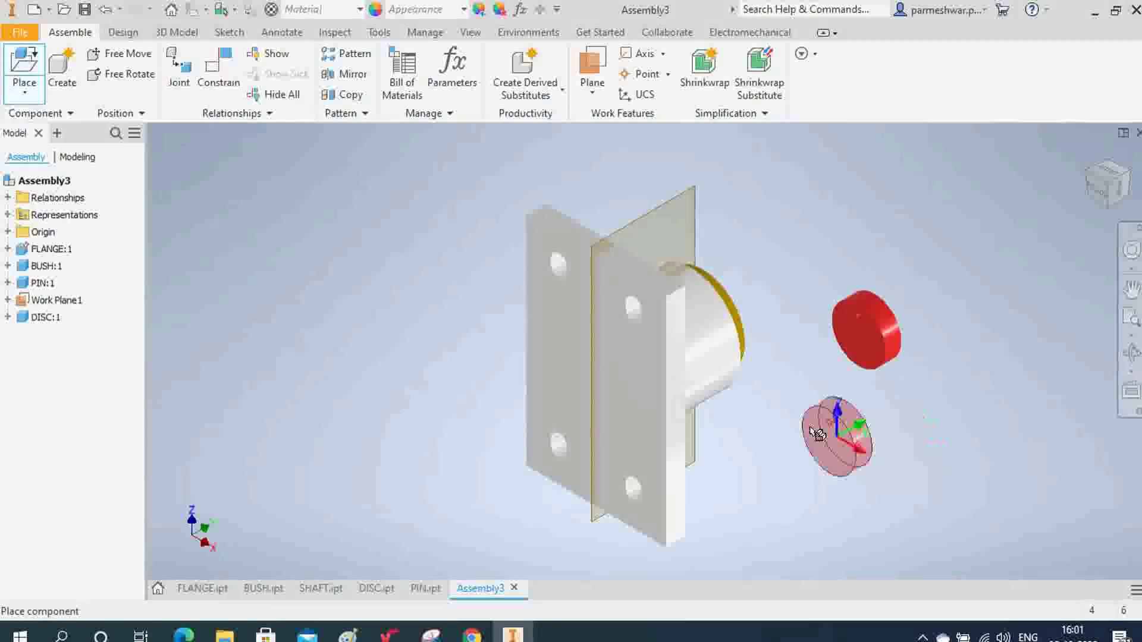
pyautogui.rightClick(797, 422)
pyautogui.click(859, 425)
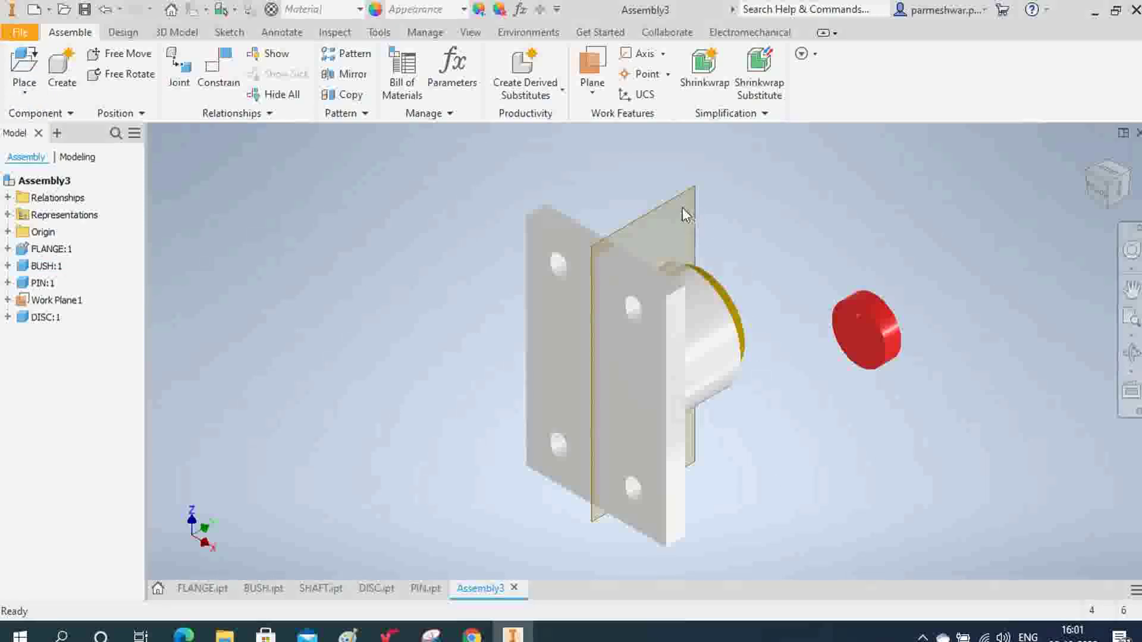
# - Hide Work Plane1 in the assembly
pyautogui.click(69, 306)
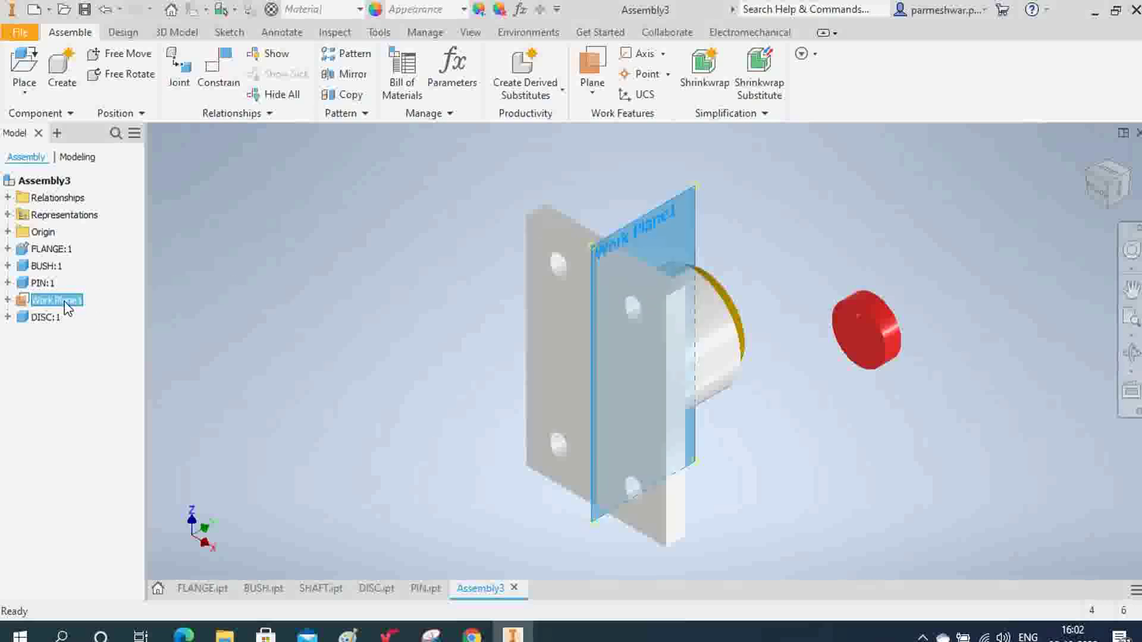
pyautogui.rightClick(67, 307)
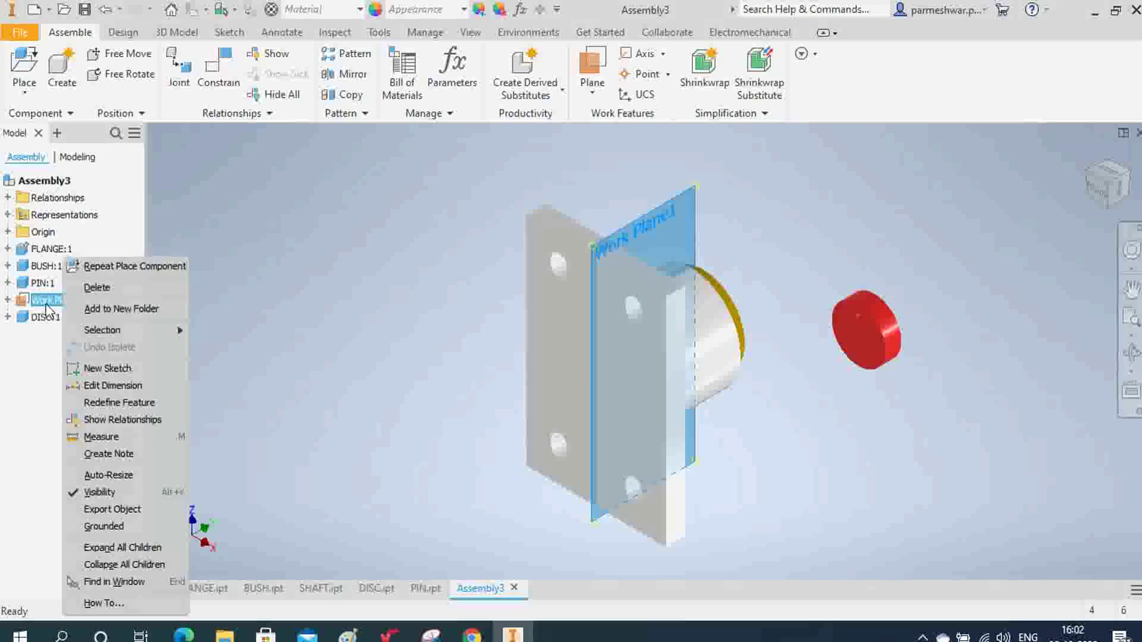
pyautogui.click(100, 493)
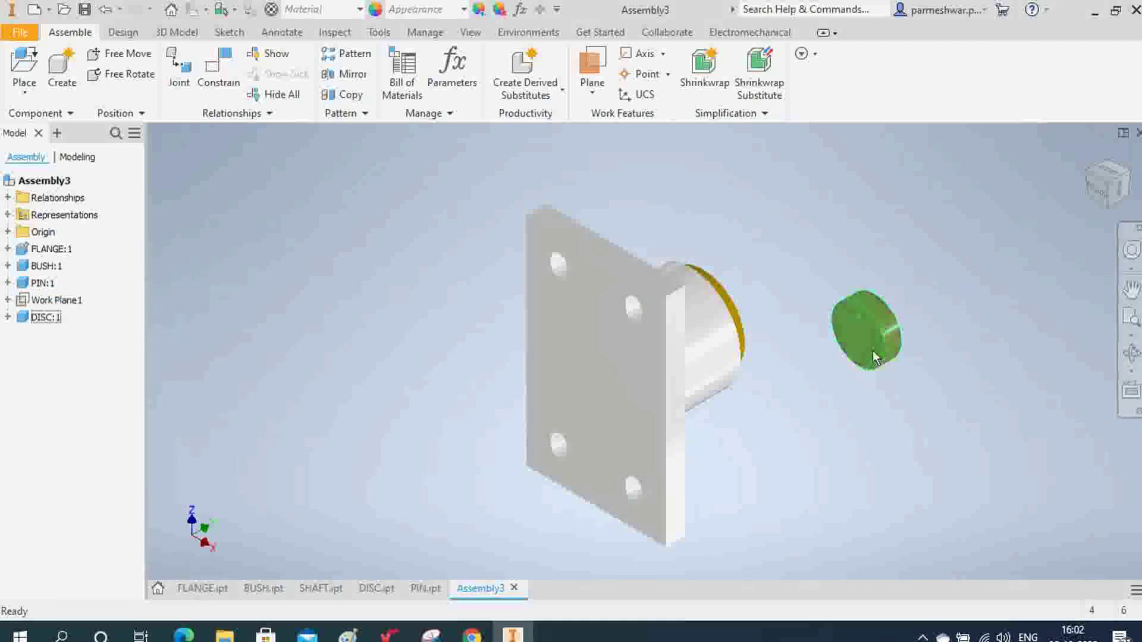
# - Apply a mate constraint with 0 mm offset between the disc's axis and the bush's axis
pyautogui.scroll(3, 886, 338)
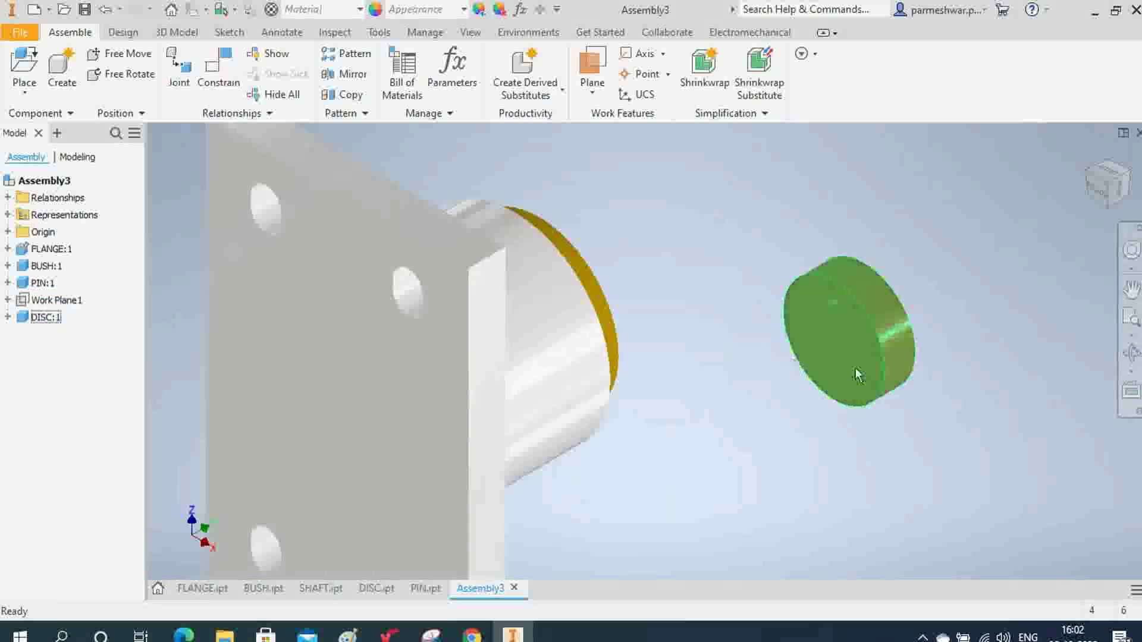
pyautogui.scroll(-2, 791, 470)
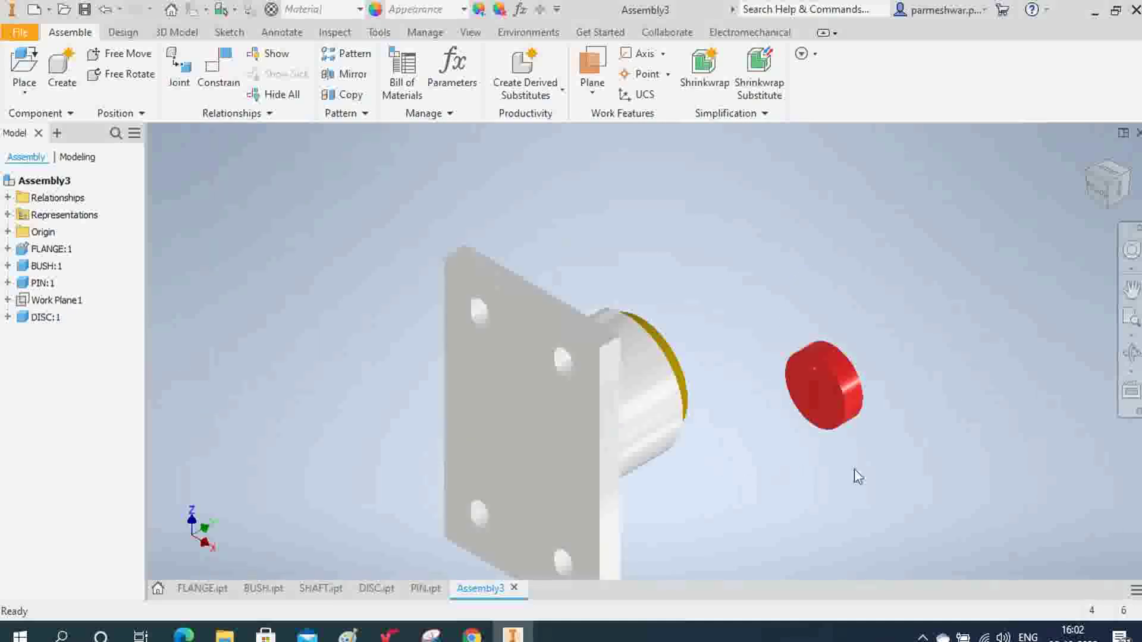
pyautogui.click(1130, 352)
pyautogui.moveTo(781, 443); pyautogui.dragTo(636, 457)
pyautogui.rightClick(636, 457)
pyautogui.click(710, 453)
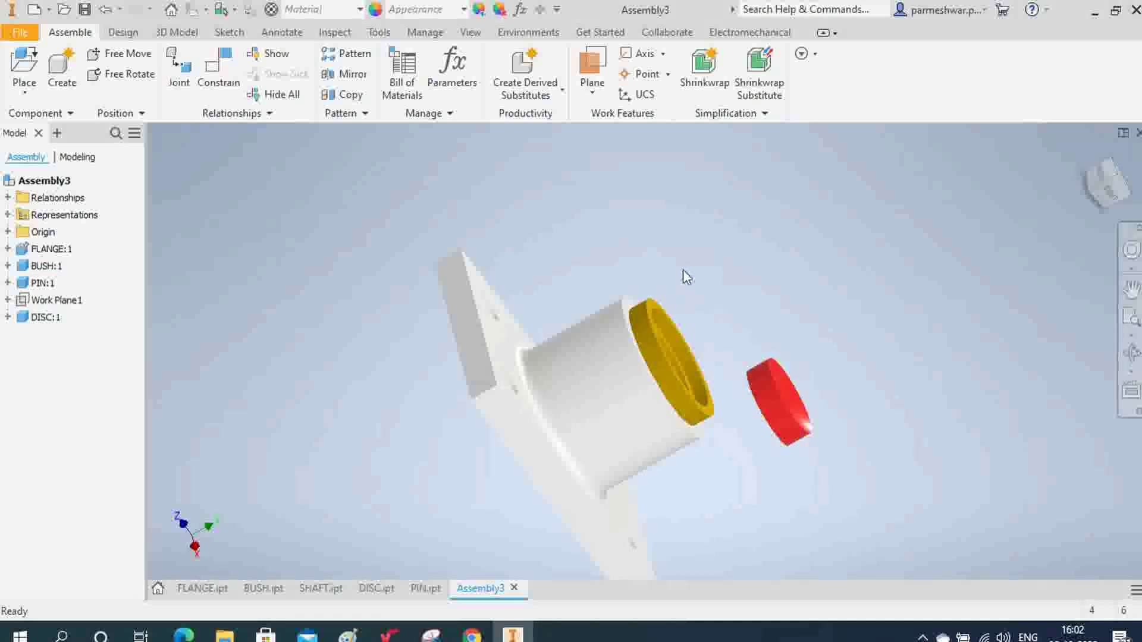
pyautogui.click(224, 71)
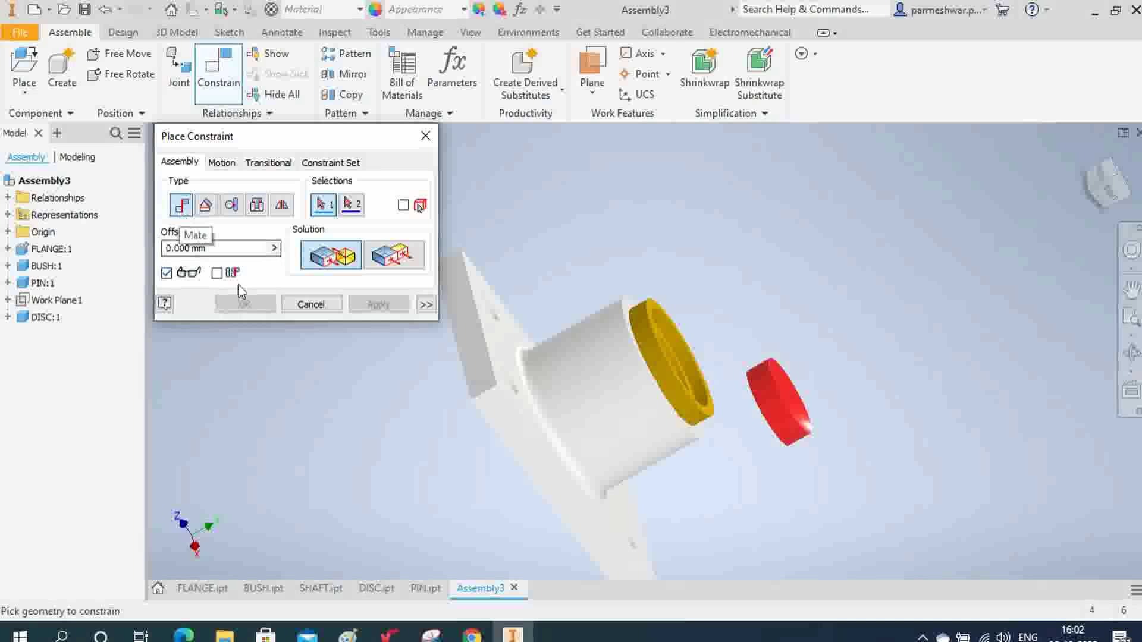
pyautogui.click(776, 421)
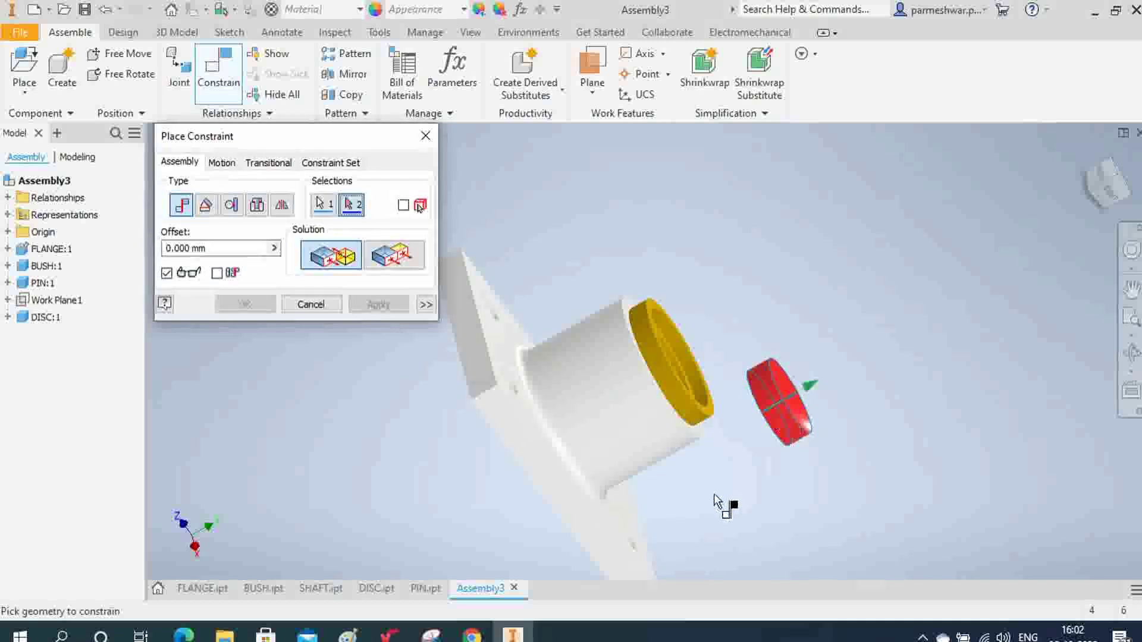
pyautogui.click(670, 390)
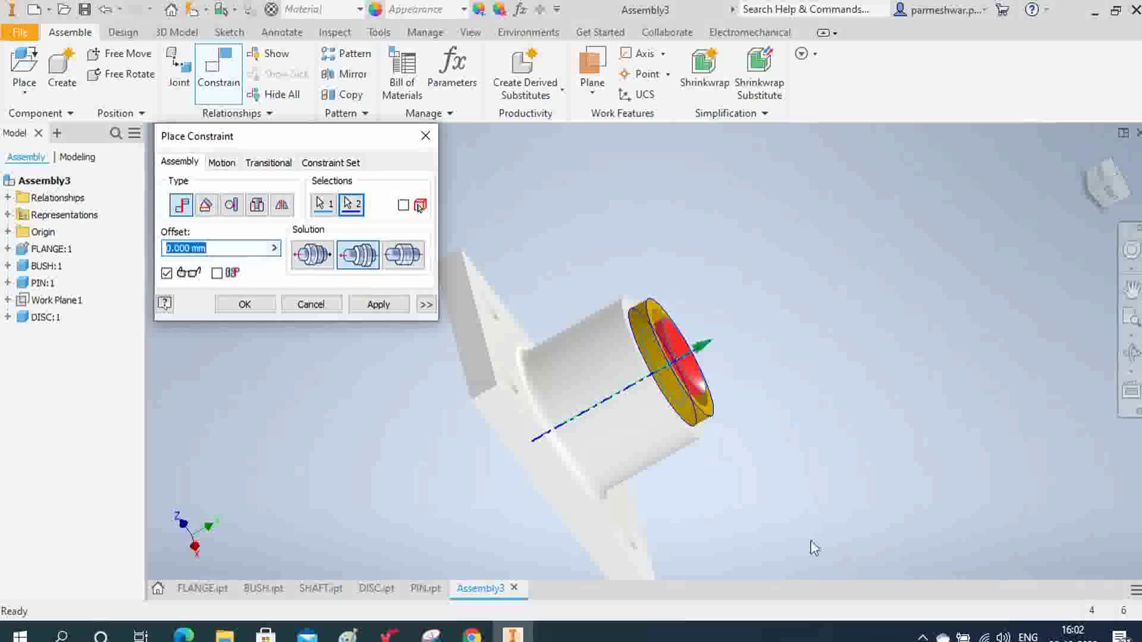
pyautogui.click(388, 304)
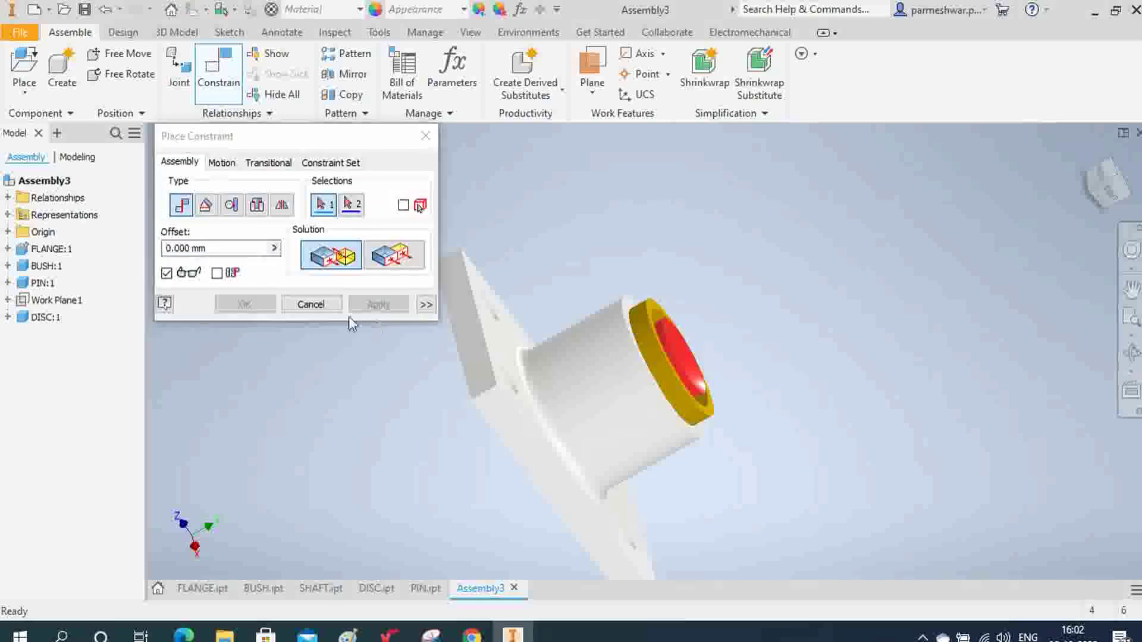
# - Finish constraining and move the disc out of the bush along their shared axis into free space
pyautogui.click(317, 304)
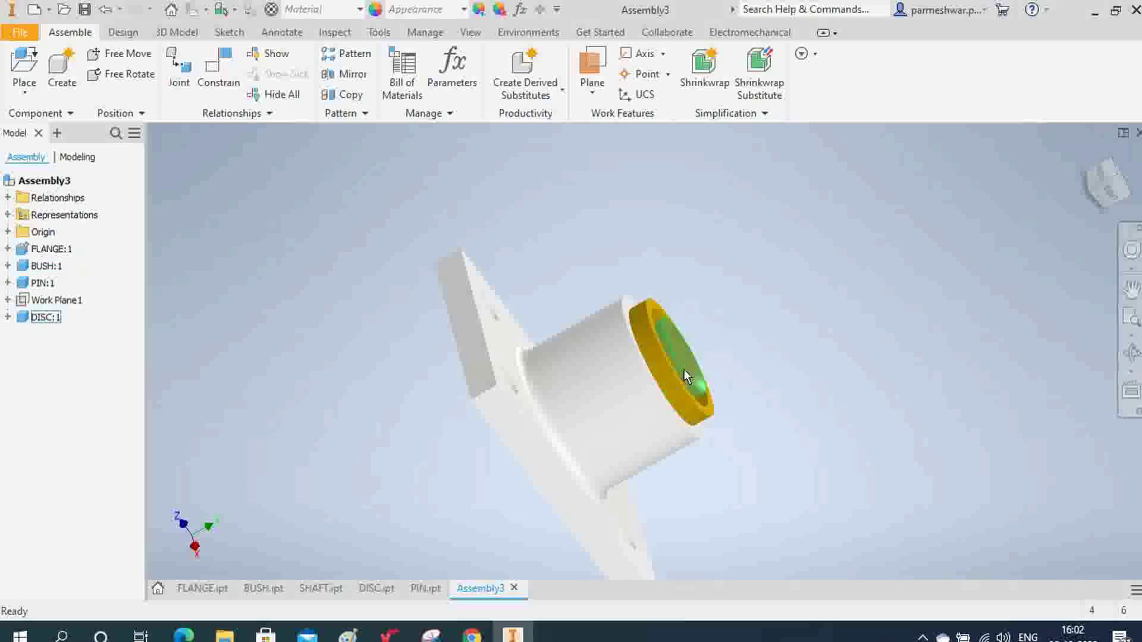
pyautogui.moveTo(680, 364); pyautogui.dragTo(780, 333)
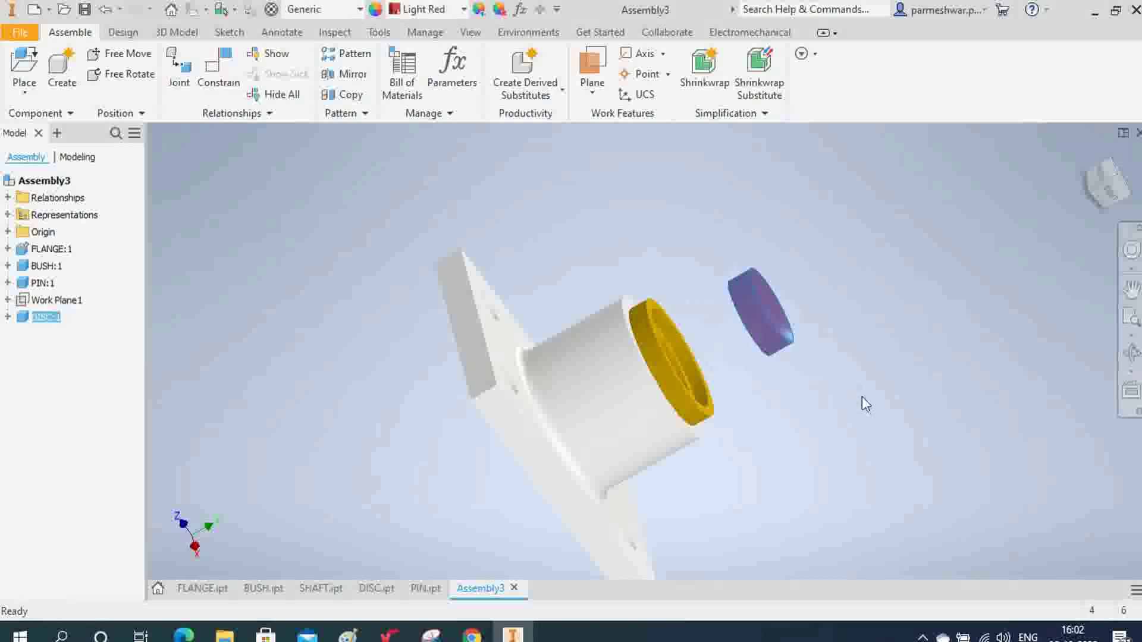
pyautogui.click(861, 396)
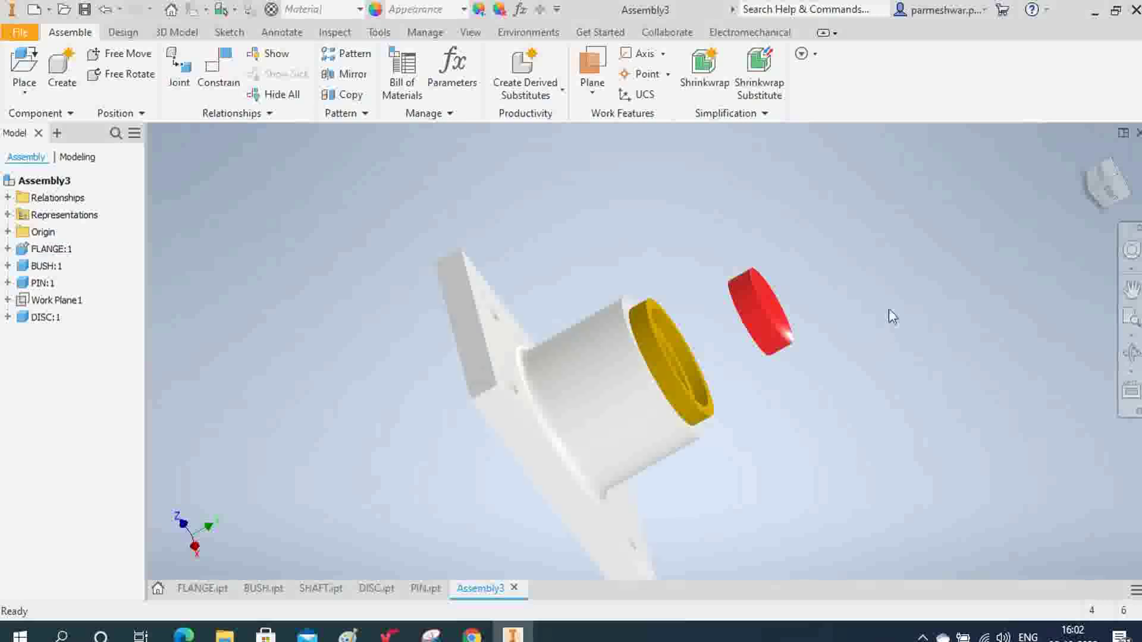
# - Apply a mate constraint with 0 mm offset between the axis of the disc's small pin hole and the pin's axis
pyautogui.click(1132, 357)
pyautogui.moveTo(760, 379); pyautogui.dragTo(857, 365)
pyautogui.scroll(-3, 727, 324)
pyautogui.scroll(-3, 727, 324)
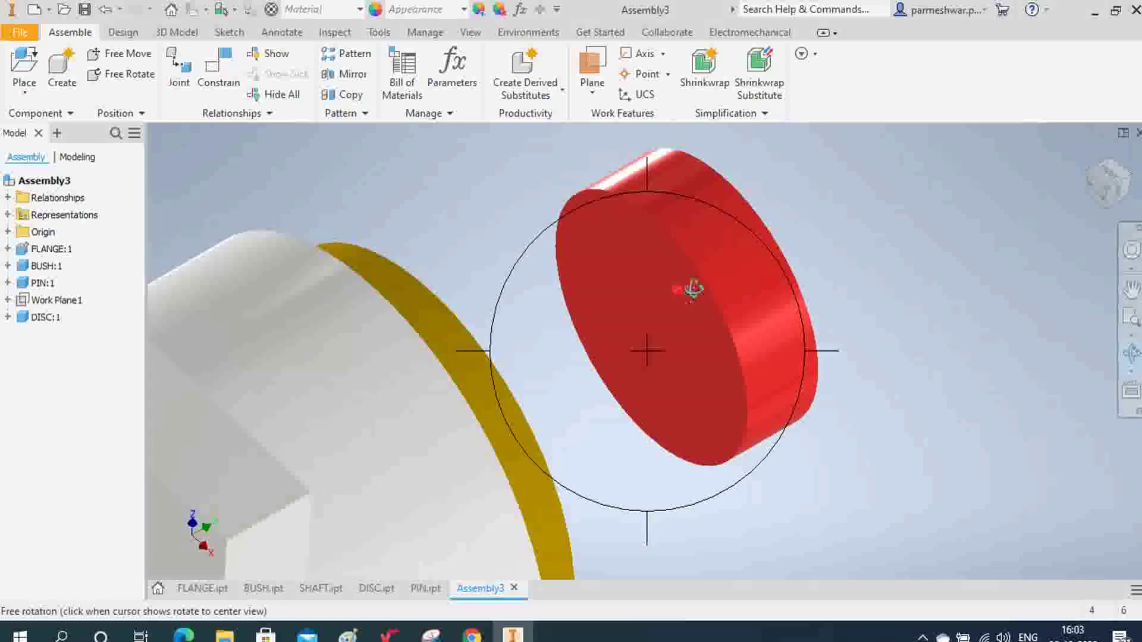
pyautogui.rightClick(1015, 362)
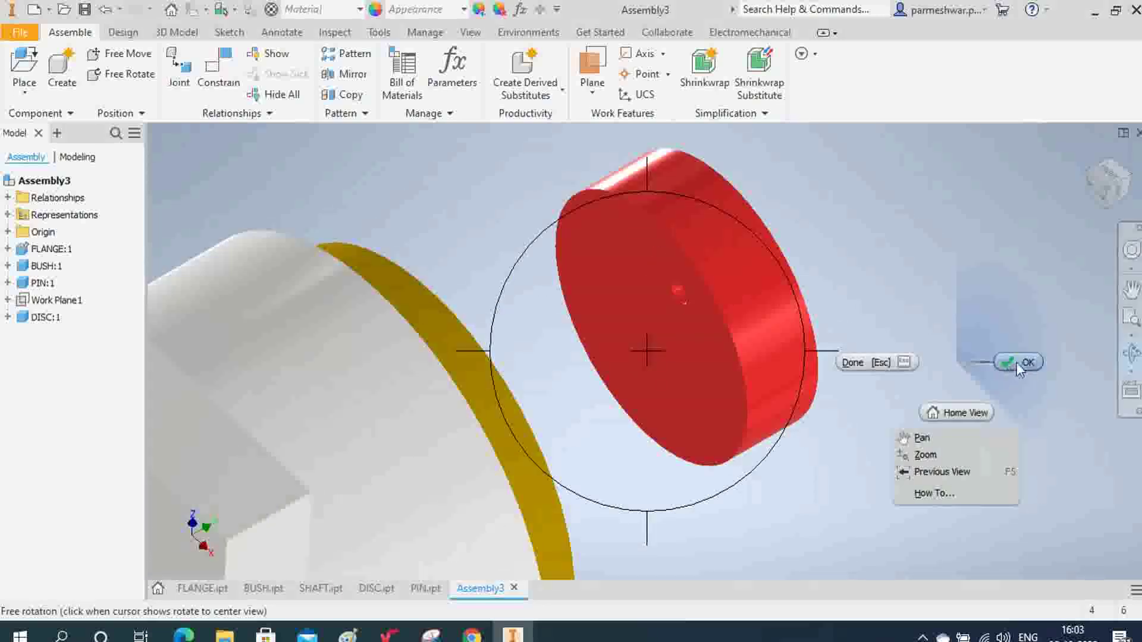
pyautogui.click(862, 360)
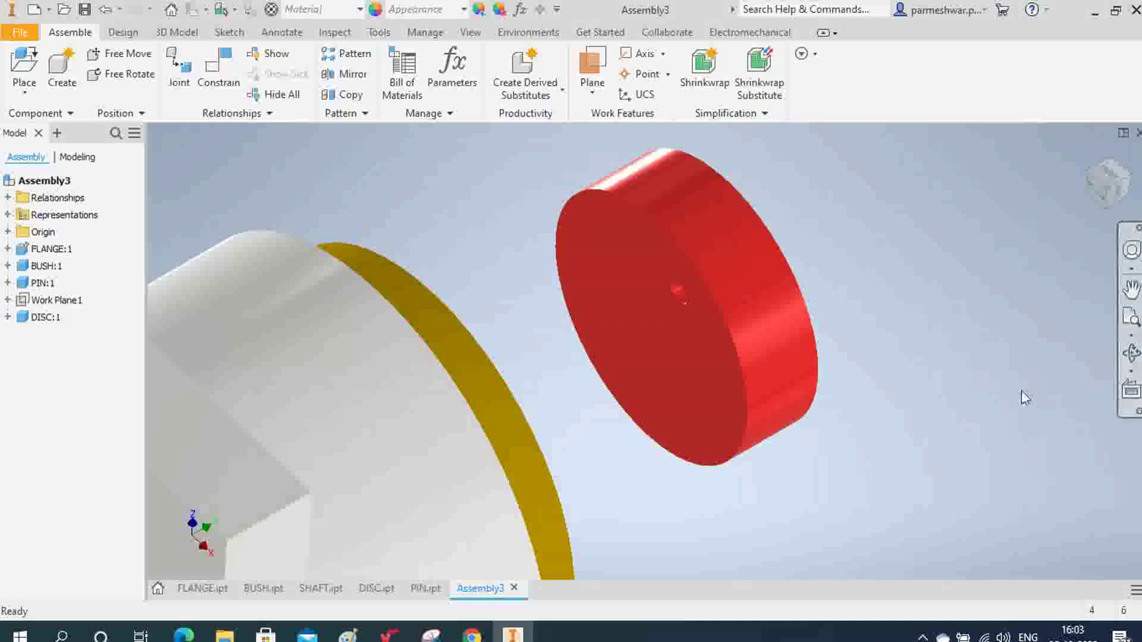
pyautogui.scroll(3, 1022, 390)
pyautogui.click(218, 67)
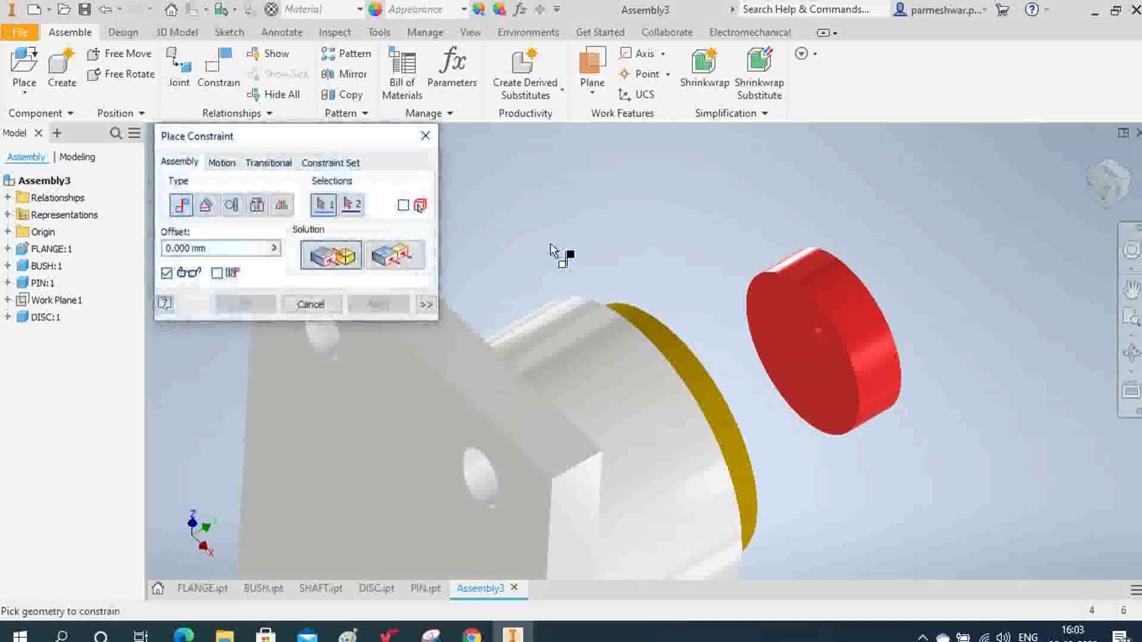
pyautogui.scroll(-5, 820, 360)
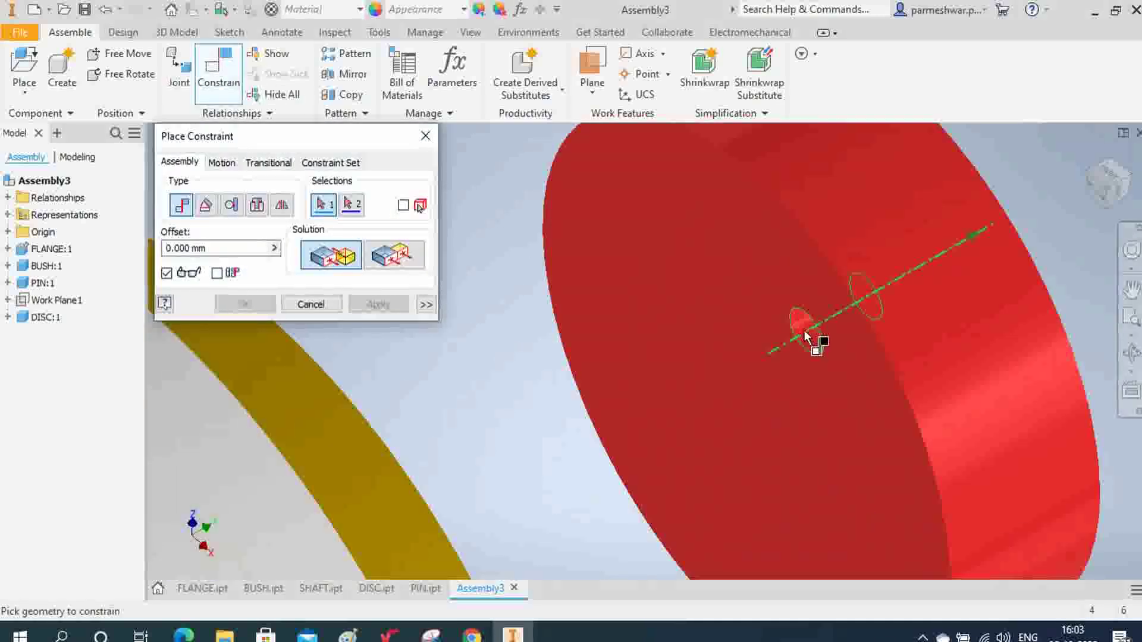
pyautogui.click(807, 334)
pyautogui.scroll(4, 586, 408)
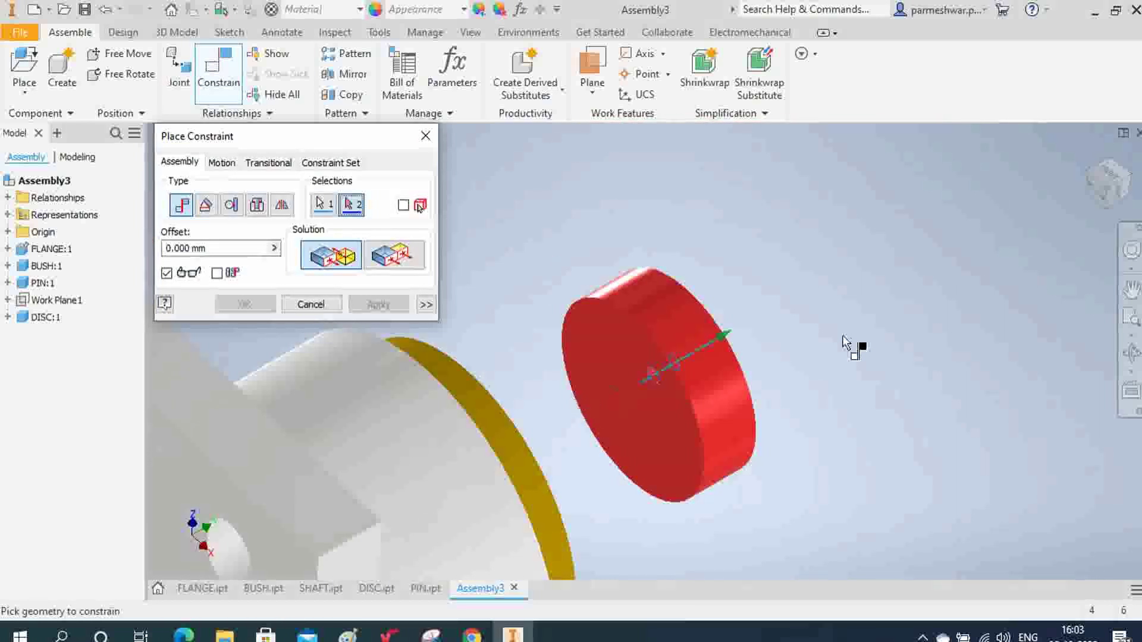
pyautogui.scroll(4, 1065, 382)
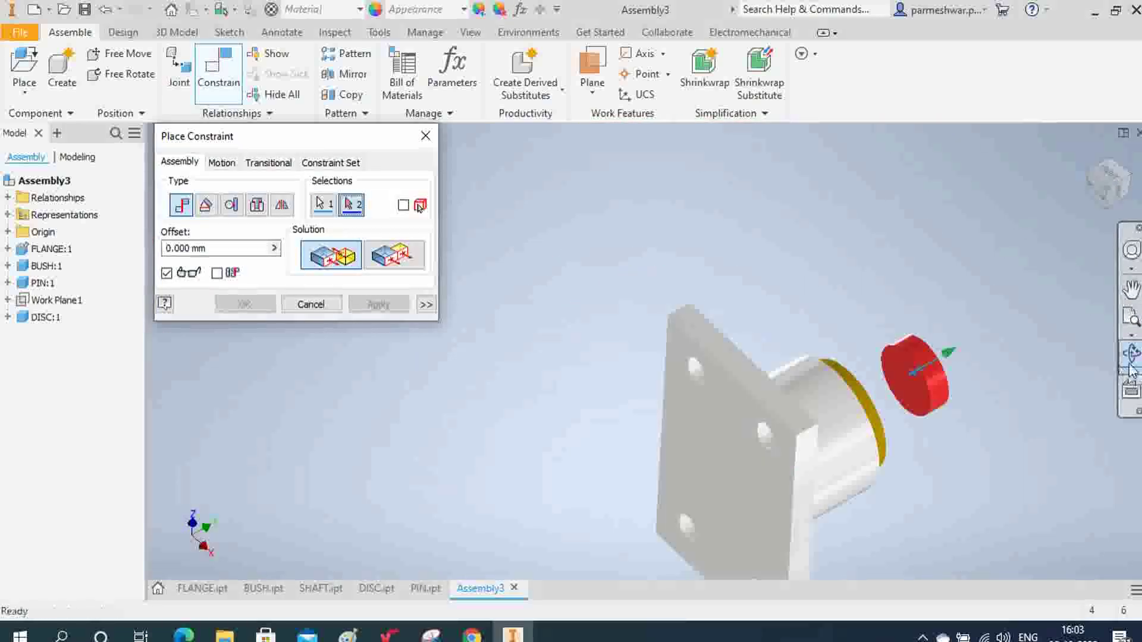
pyautogui.click(1131, 353)
pyautogui.moveTo(726, 395); pyautogui.dragTo(669, 506)
pyautogui.scroll(-4, 648, 504)
pyautogui.rightClick(596, 416)
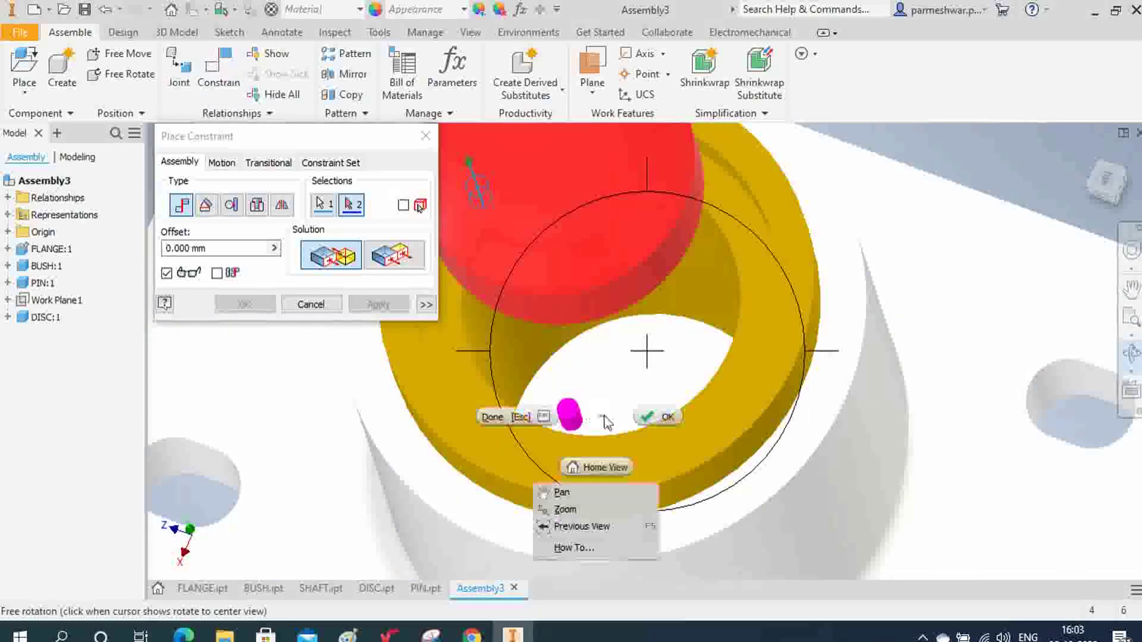
pyautogui.click(659, 419)
pyautogui.scroll(-5, 594, 418)
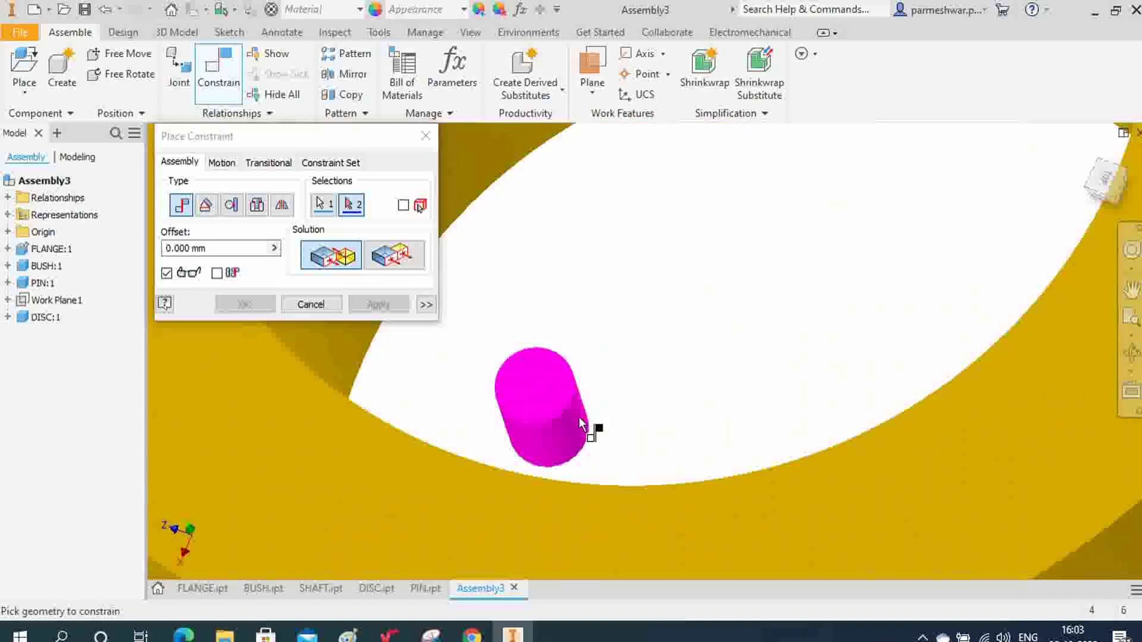
pyautogui.click(550, 438)
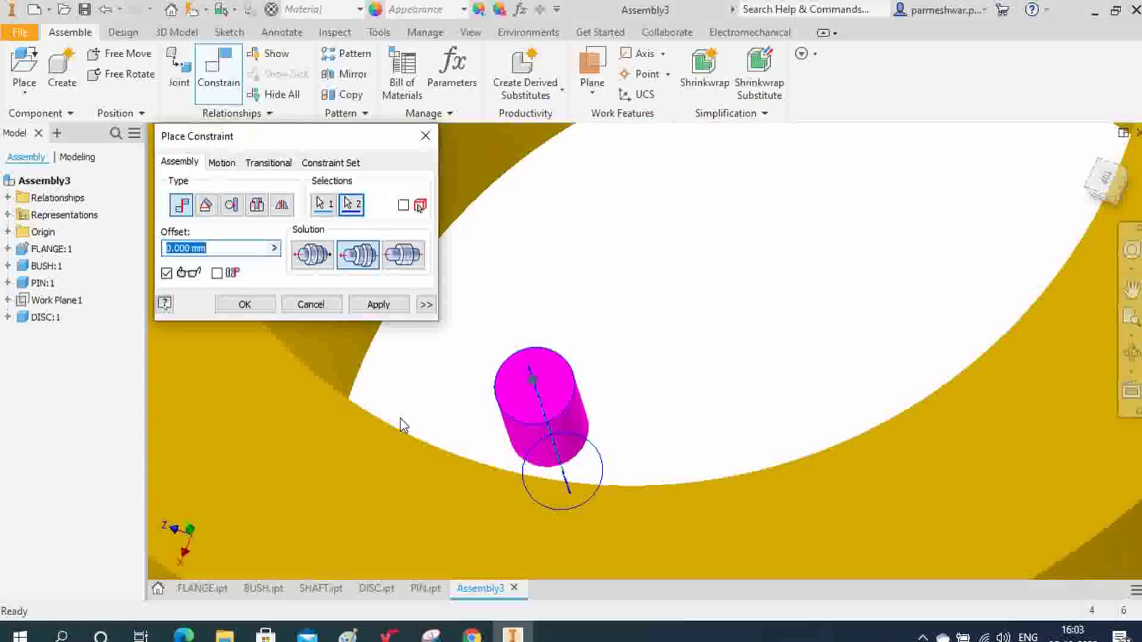
pyautogui.click(378, 304)
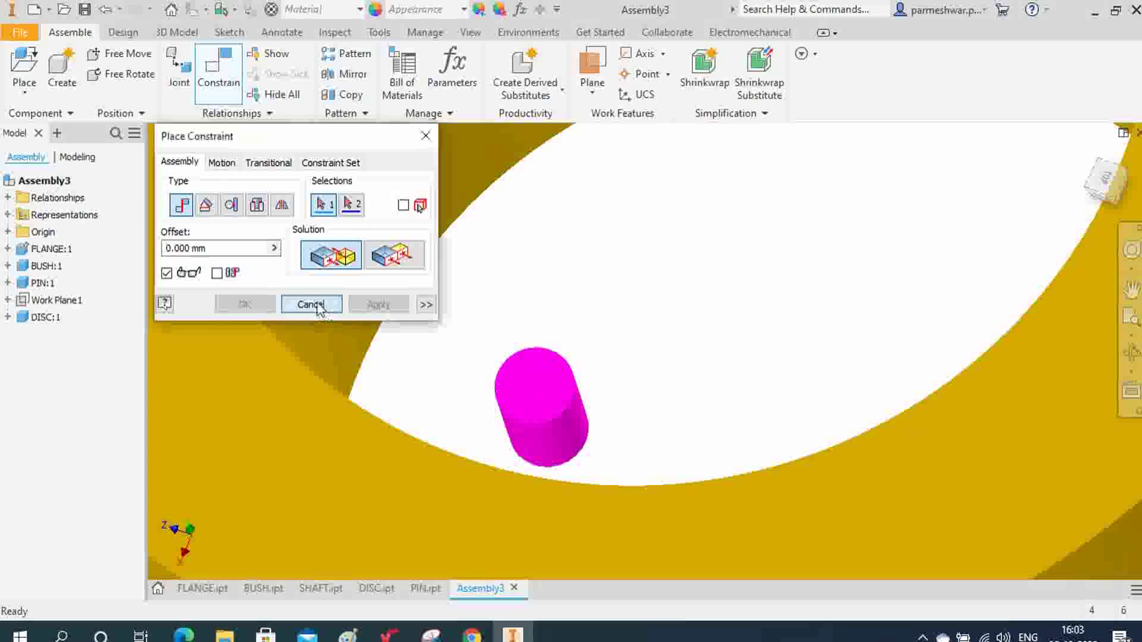
pyautogui.click(311, 304)
# - Mate the disc's flat pin-hole face to the flange plate's face on the bush side with 0 mm offset
pyautogui.scroll(5, 614, 303)
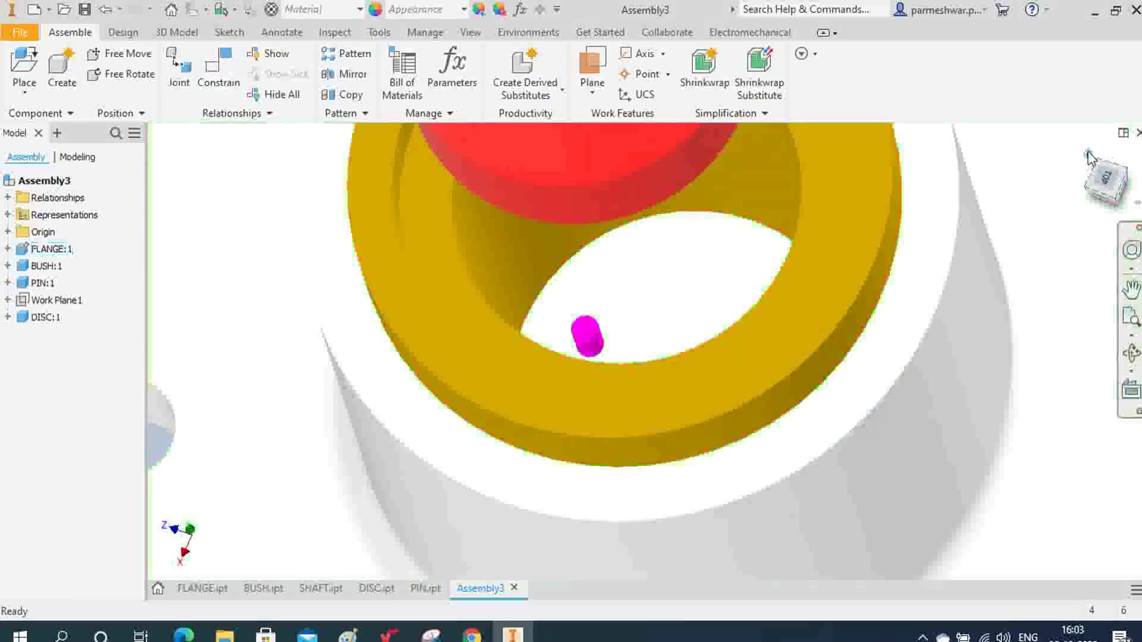
pyautogui.click(1088, 155)
pyautogui.scroll(-5, 746, 300)
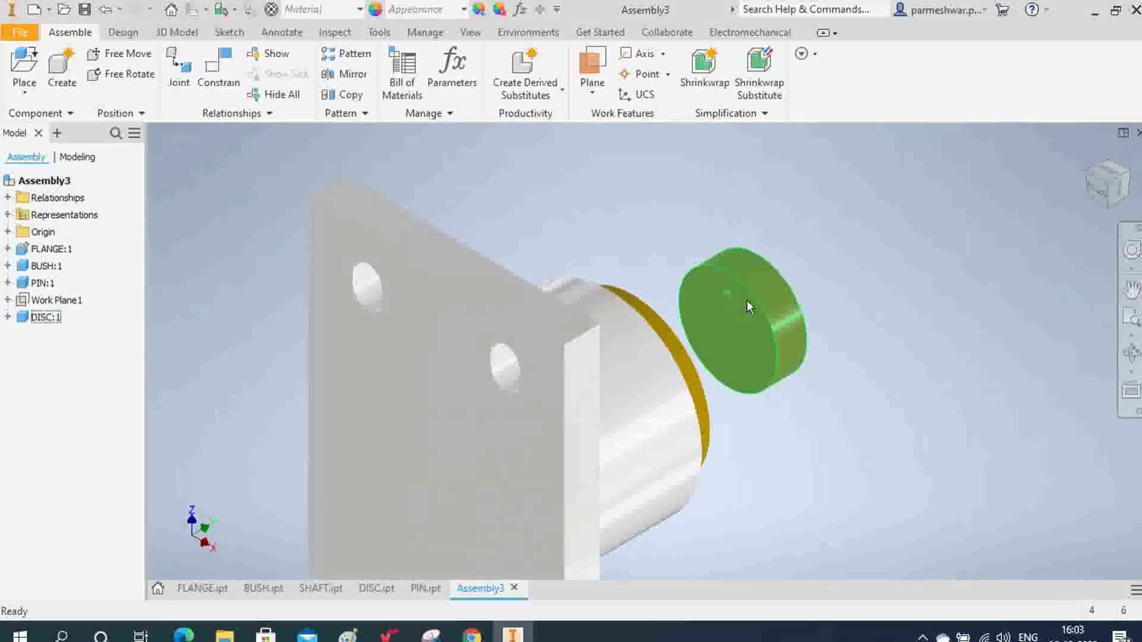
pyautogui.scroll(5, 688, 291)
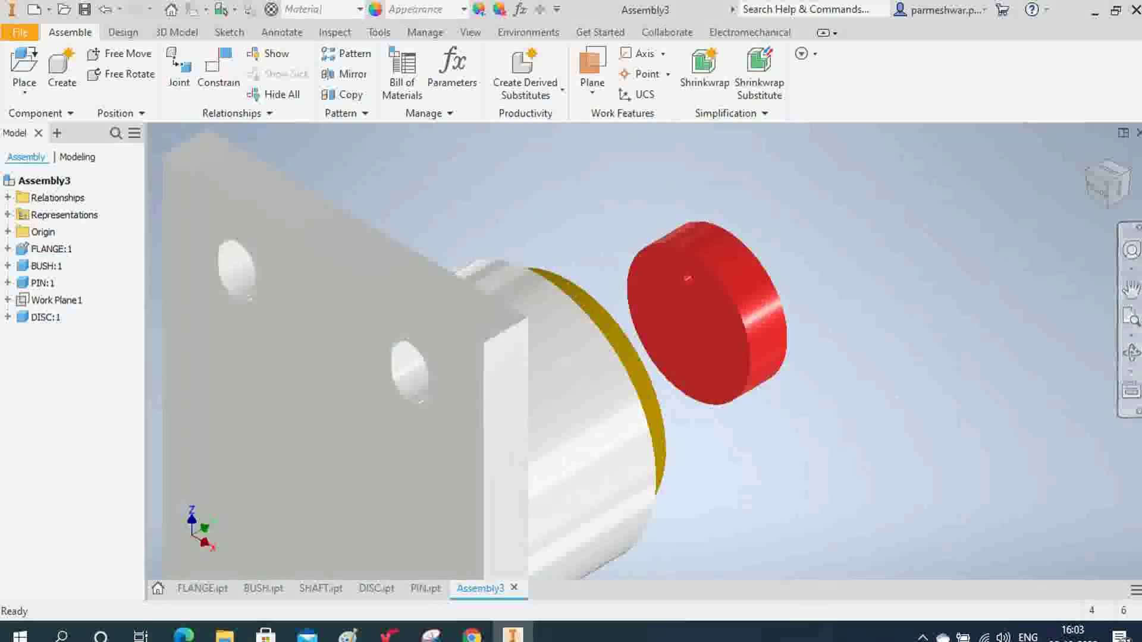
pyautogui.click(1131, 352)
pyautogui.rightClick(1043, 330)
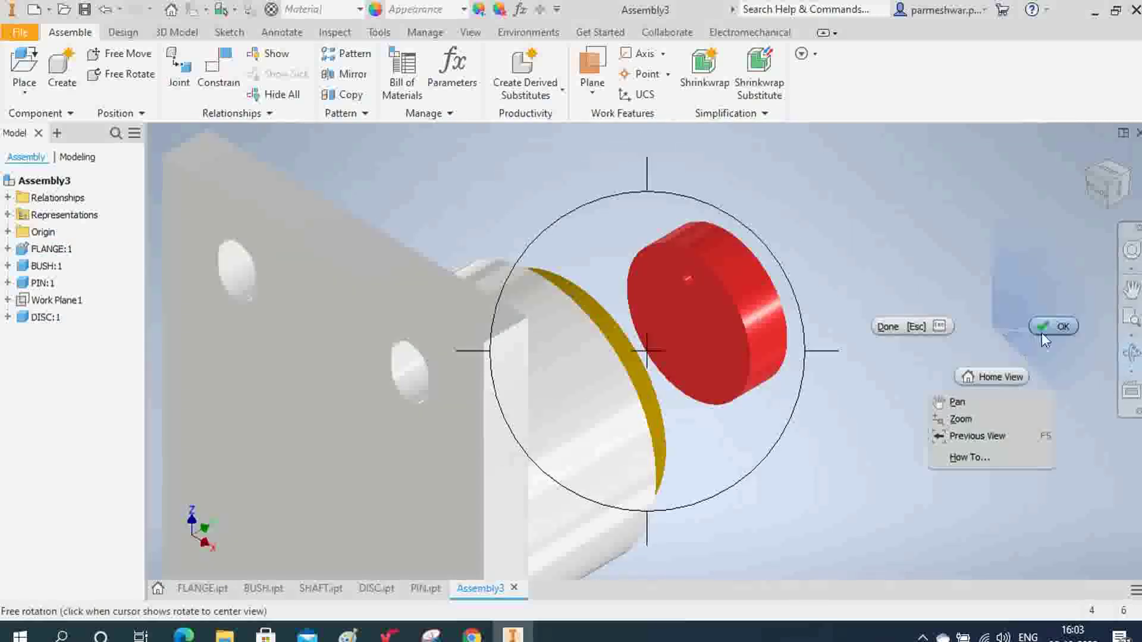
pyautogui.click(913, 327)
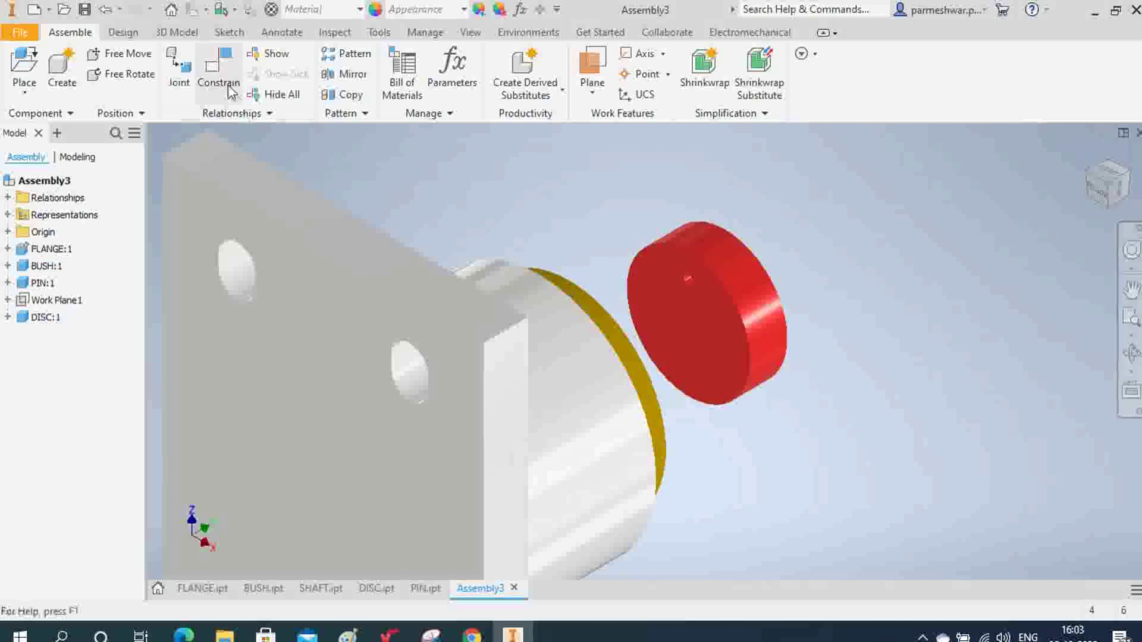
pyautogui.click(218, 68)
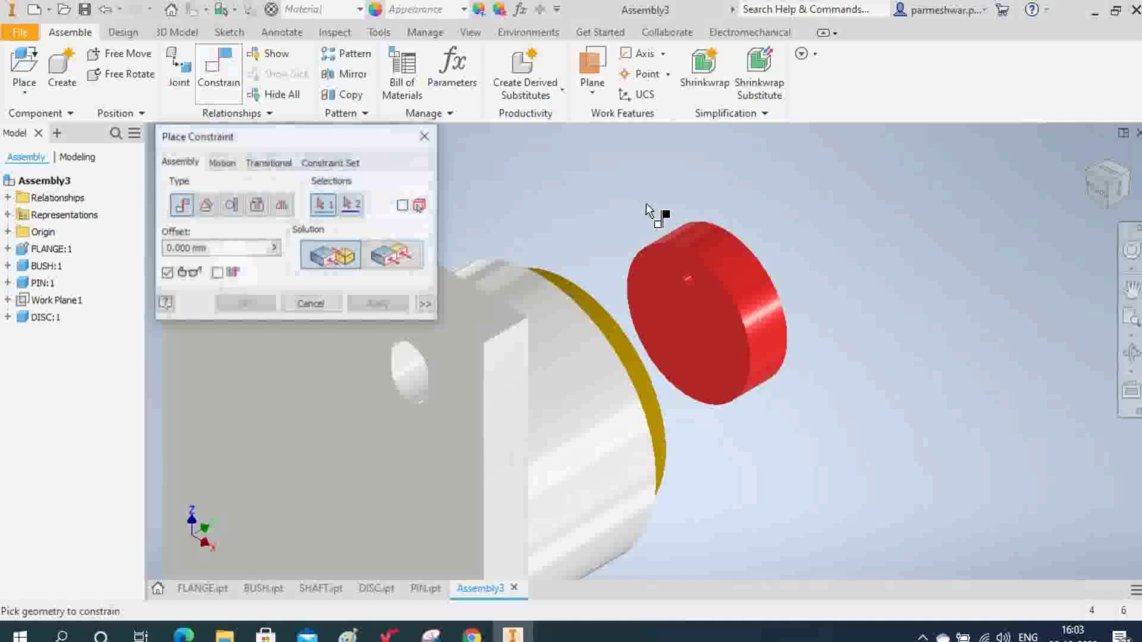
pyautogui.click(657, 281)
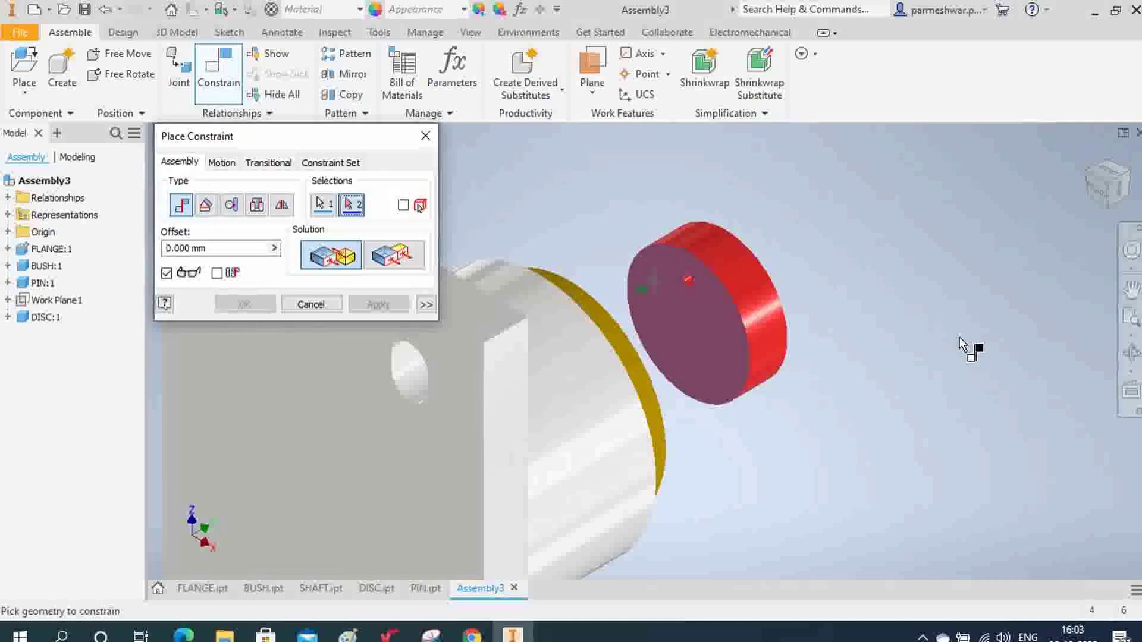
pyautogui.click(1130, 353)
pyautogui.moveTo(757, 395); pyautogui.dragTo(602, 450)
pyautogui.rightClick(603, 450)
pyautogui.click(672, 451)
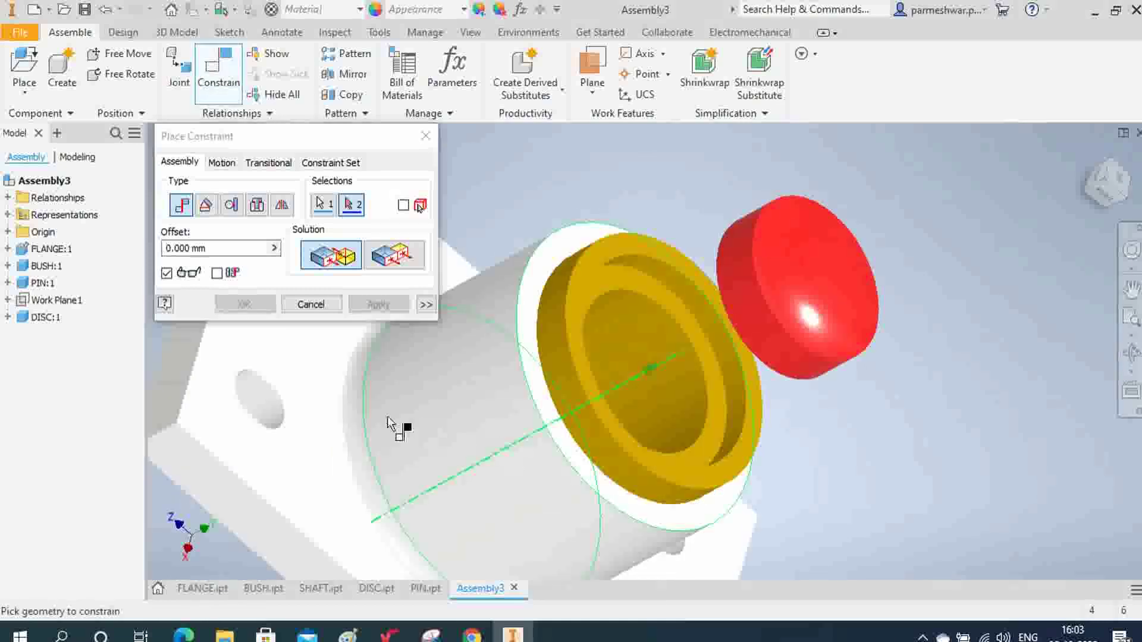
pyautogui.click(300, 400)
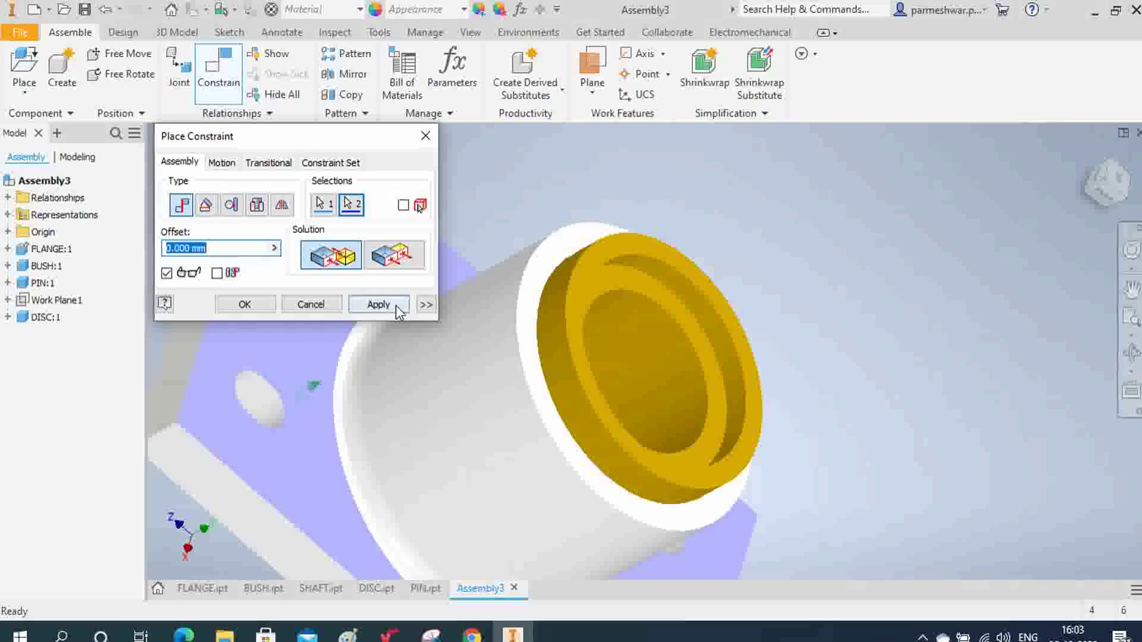
pyautogui.click(379, 304)
pyautogui.click(311, 304)
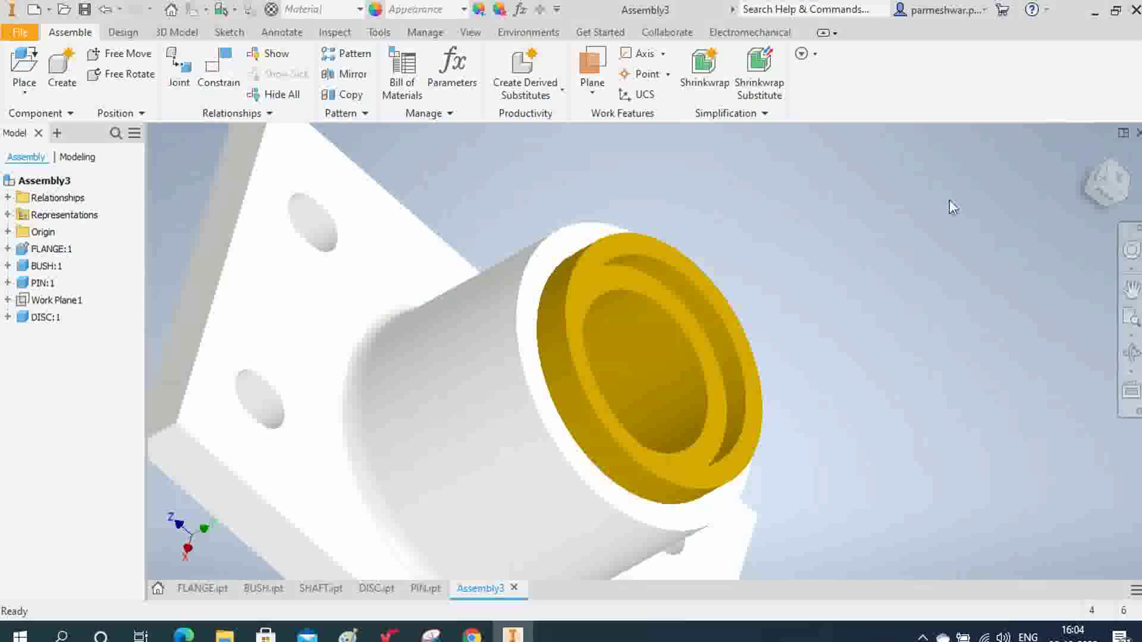
# - Return to the home view and start a new 2D sketch on Work Plane1
pyautogui.click(1091, 156)
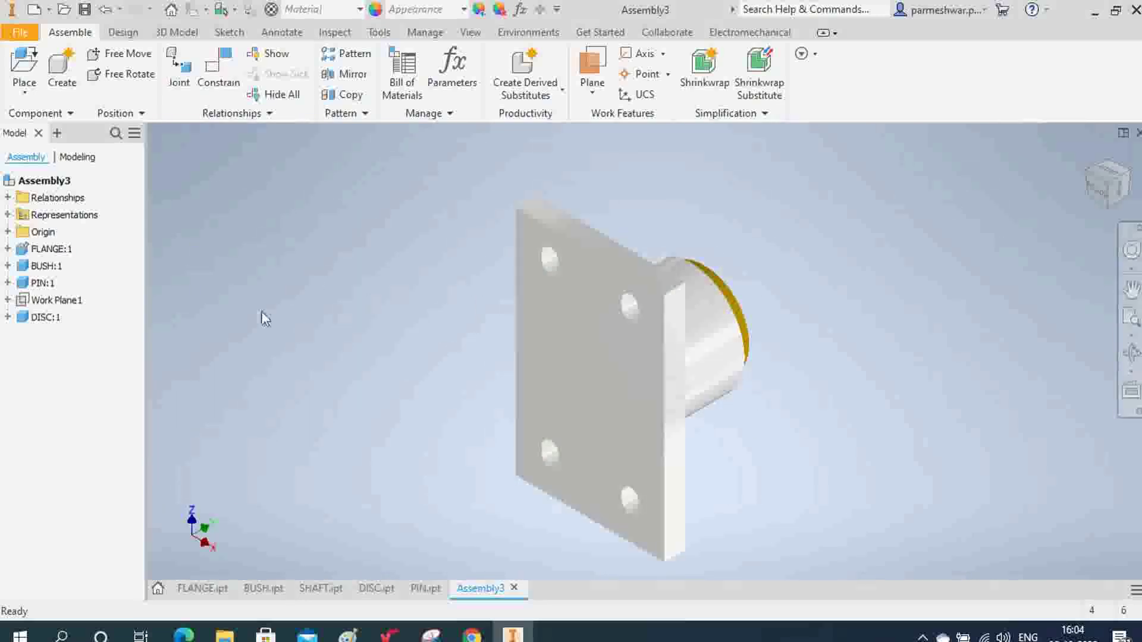
pyautogui.click(73, 302)
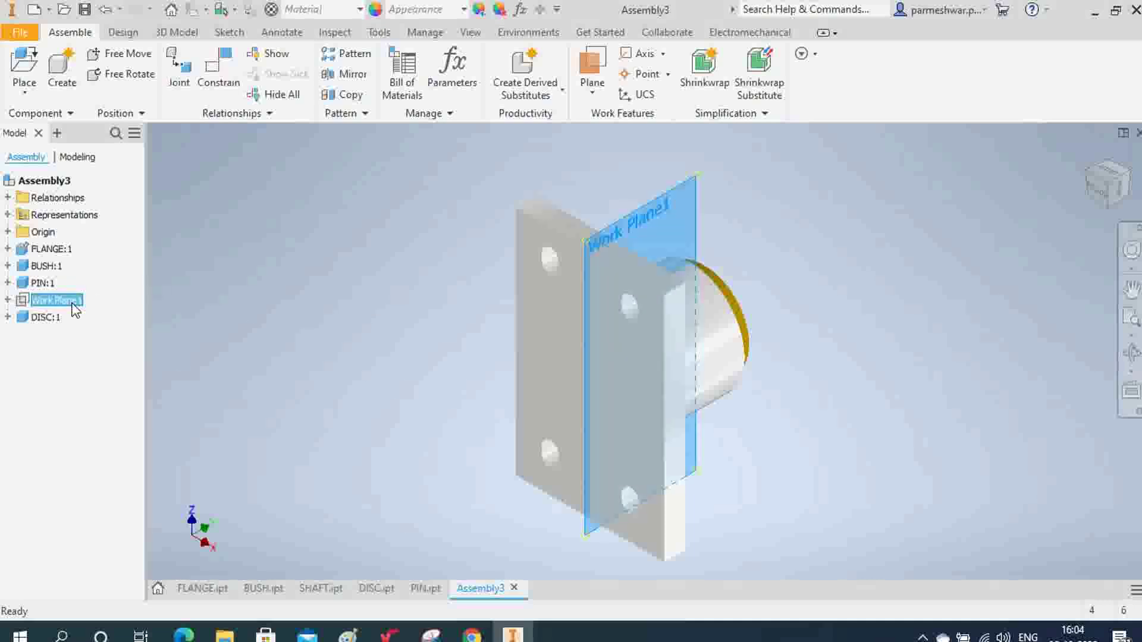
pyautogui.rightClick(72, 303)
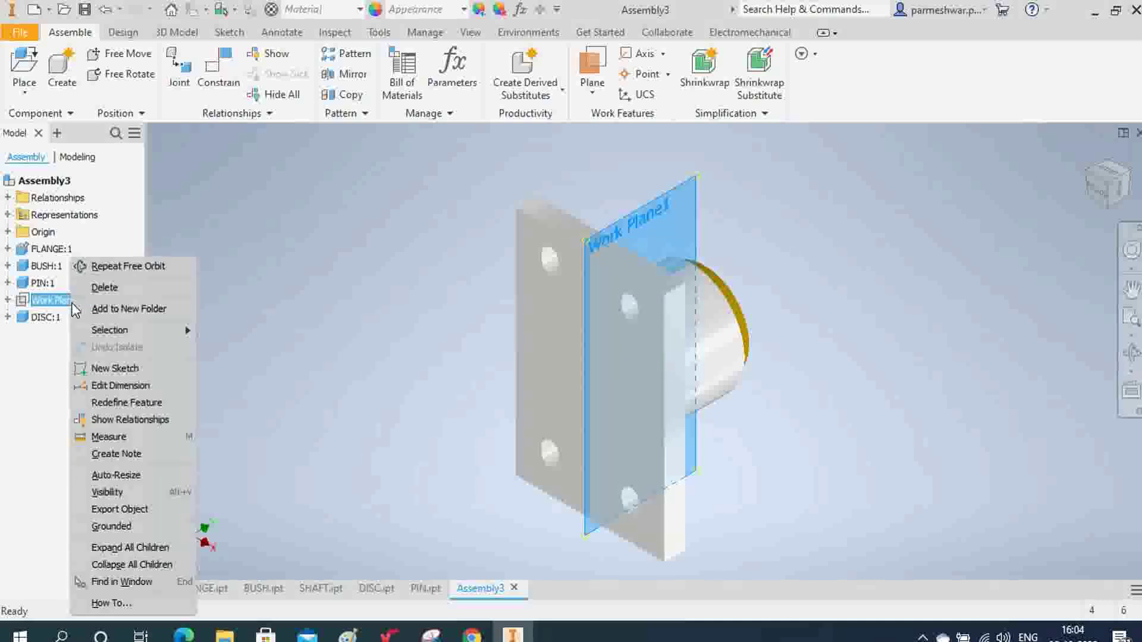
pyautogui.click(118, 367)
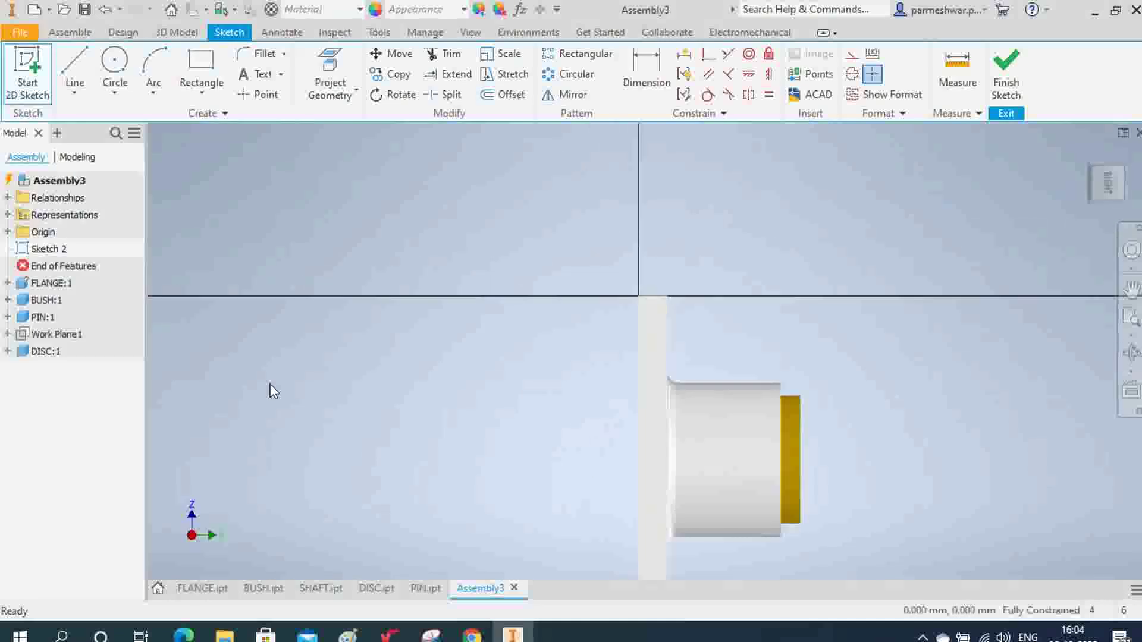
# - Slice the graphics at the sketch plane and examine how the disc, pin and bush seat inside the flange
pyautogui.click(1129, 289)
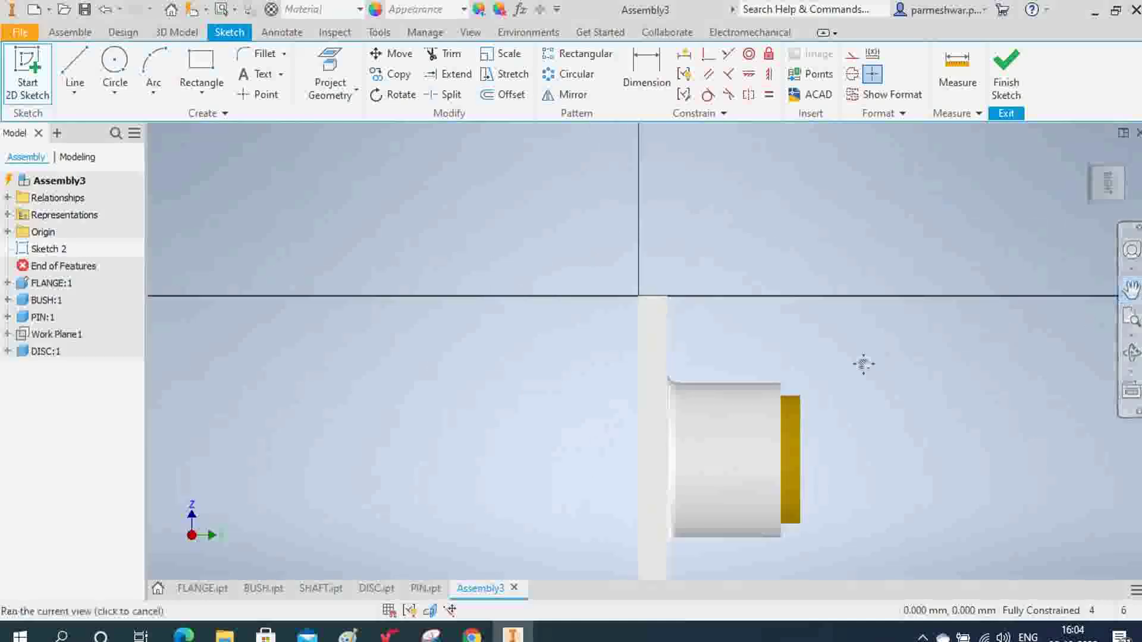
pyautogui.moveTo(1009, 338)
pyautogui.mouseDown()
pyautogui.moveTo(940, 288)
pyautogui.moveTo(933, 258)
pyautogui.moveTo(925, 285)
pyautogui.mouseUp()
pyautogui.rightClick(923, 280)
pyautogui.click(1003, 283)
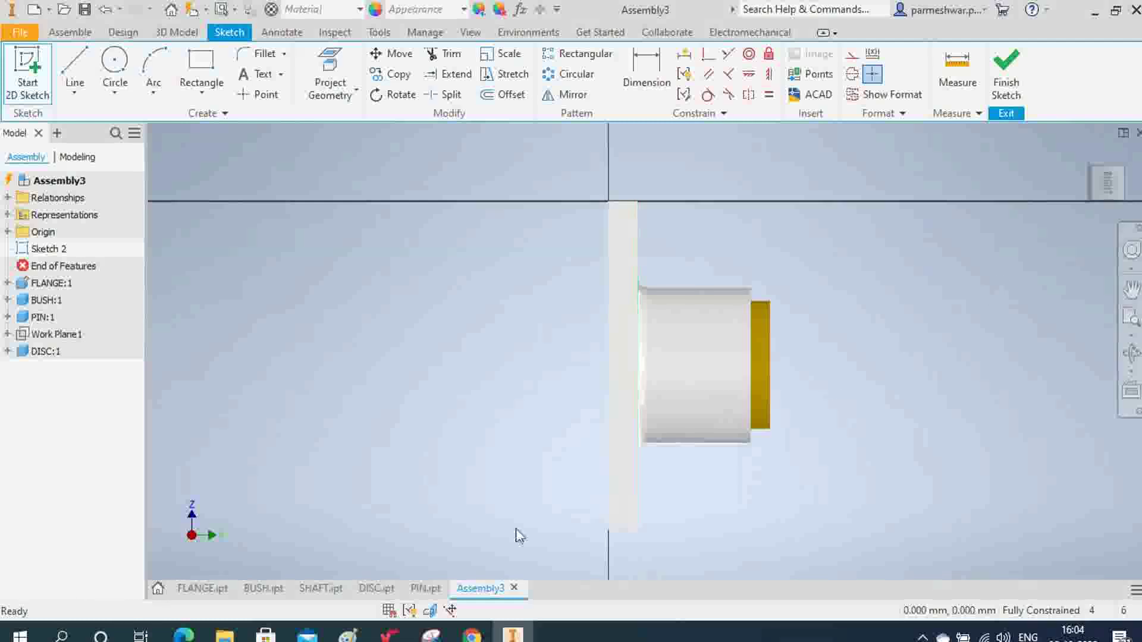
pyautogui.click(431, 611)
pyautogui.scroll(3, 545, 331)
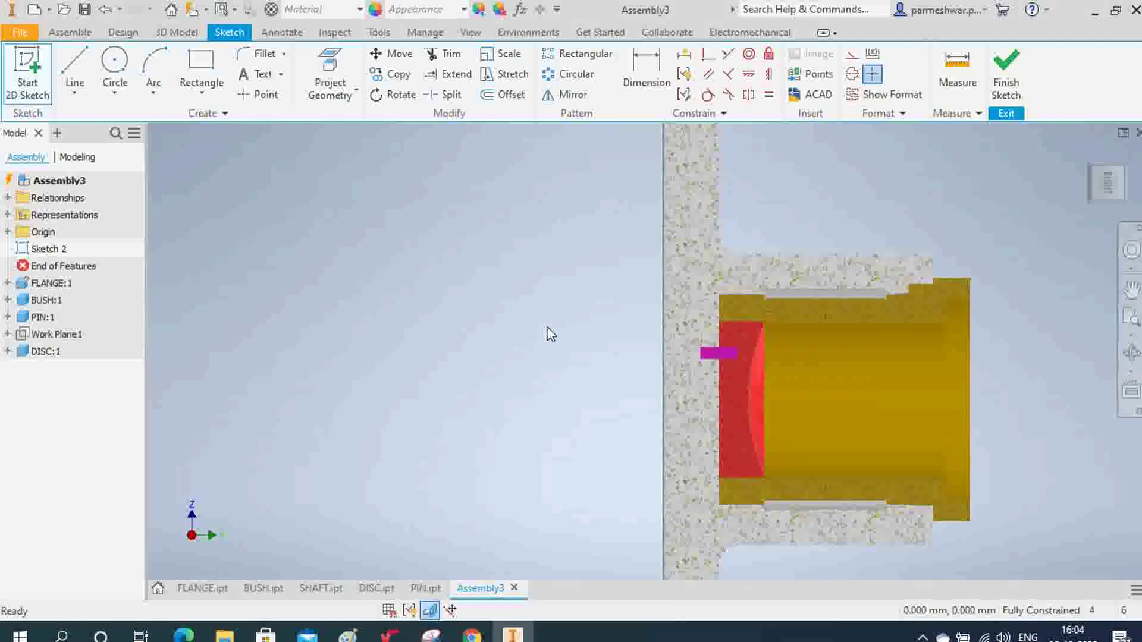
pyautogui.scroll(2, 595, 327)
pyautogui.scroll(-2, 589, 298)
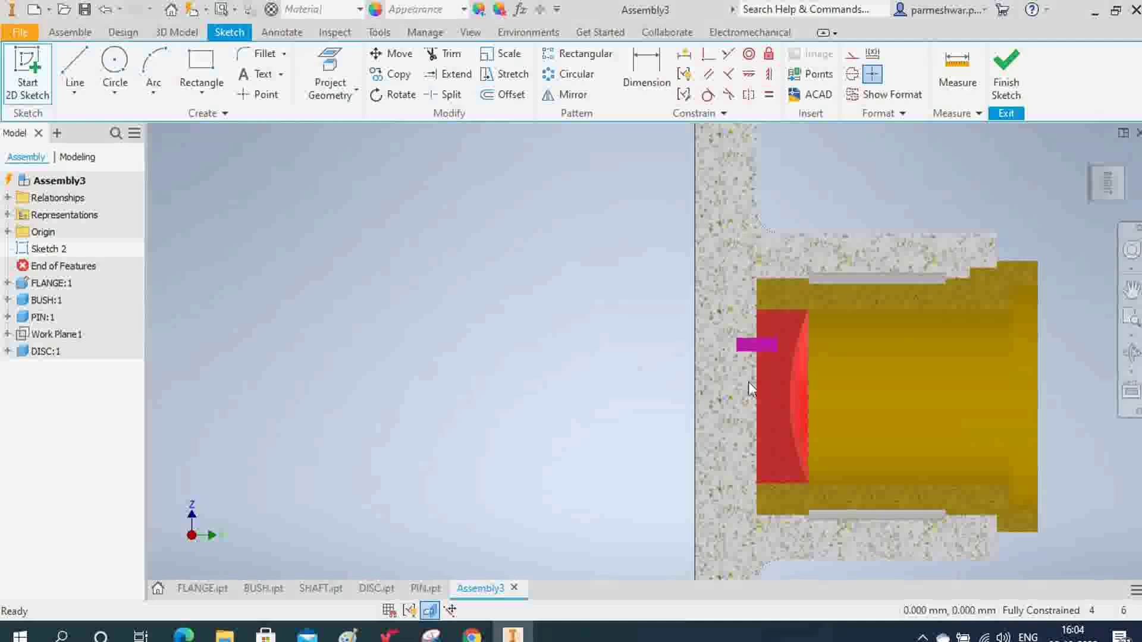
pyautogui.scroll(3, 844, 401)
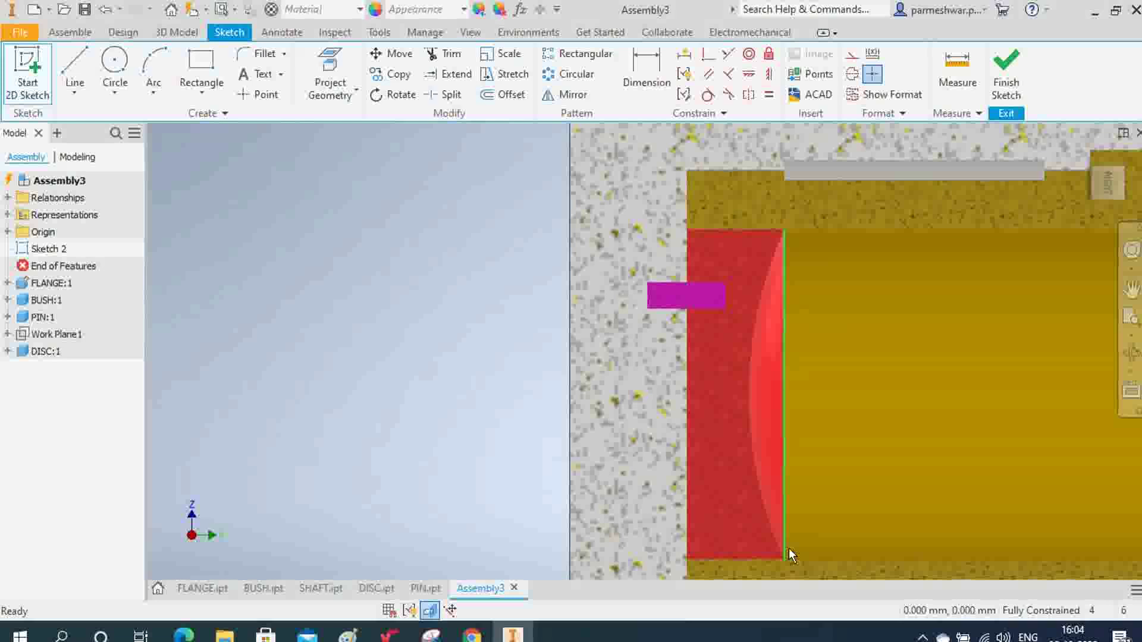
# - Finish the section-check sketch on Work Plane1 and delete it from the assembly
pyautogui.click(1005, 78)
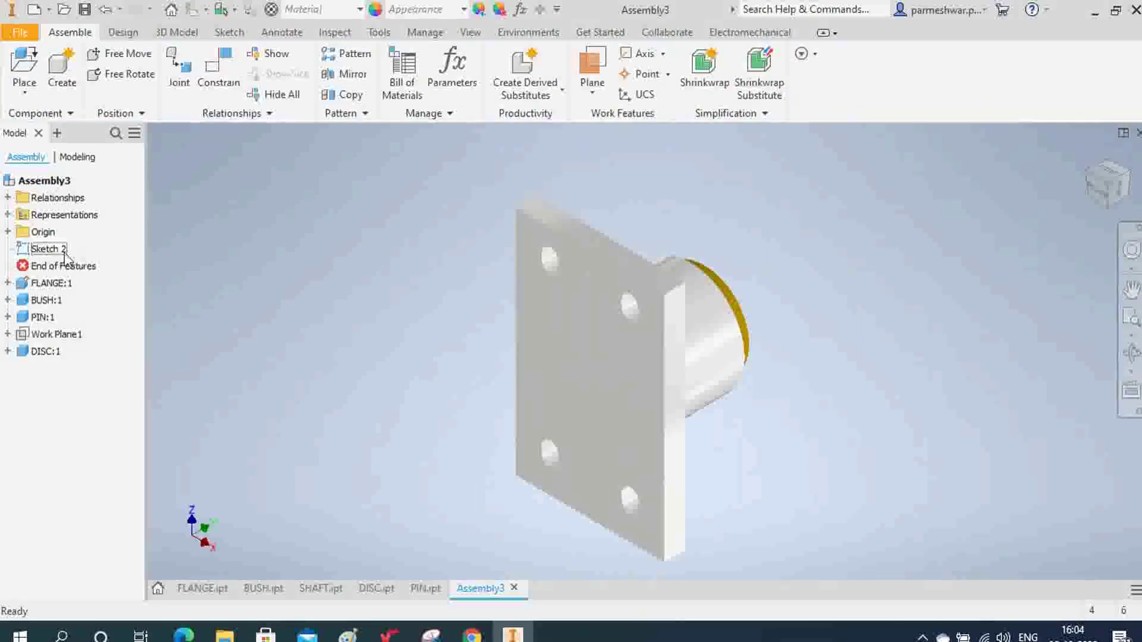
pyautogui.click(48, 250)
pyautogui.rightClick(53, 251)
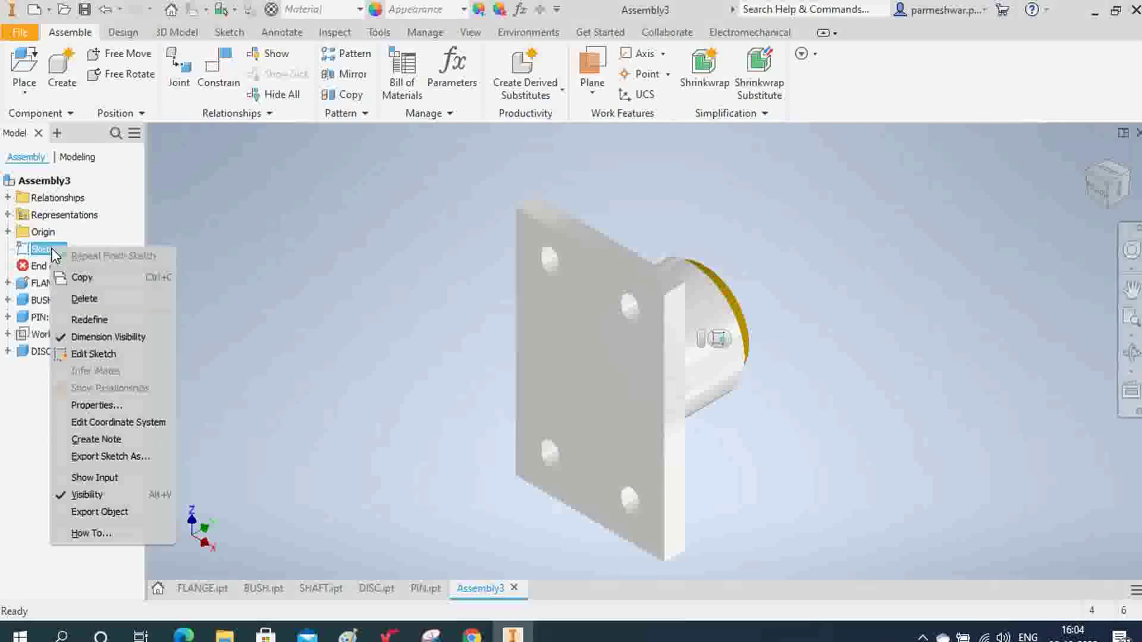
pyautogui.click(84, 300)
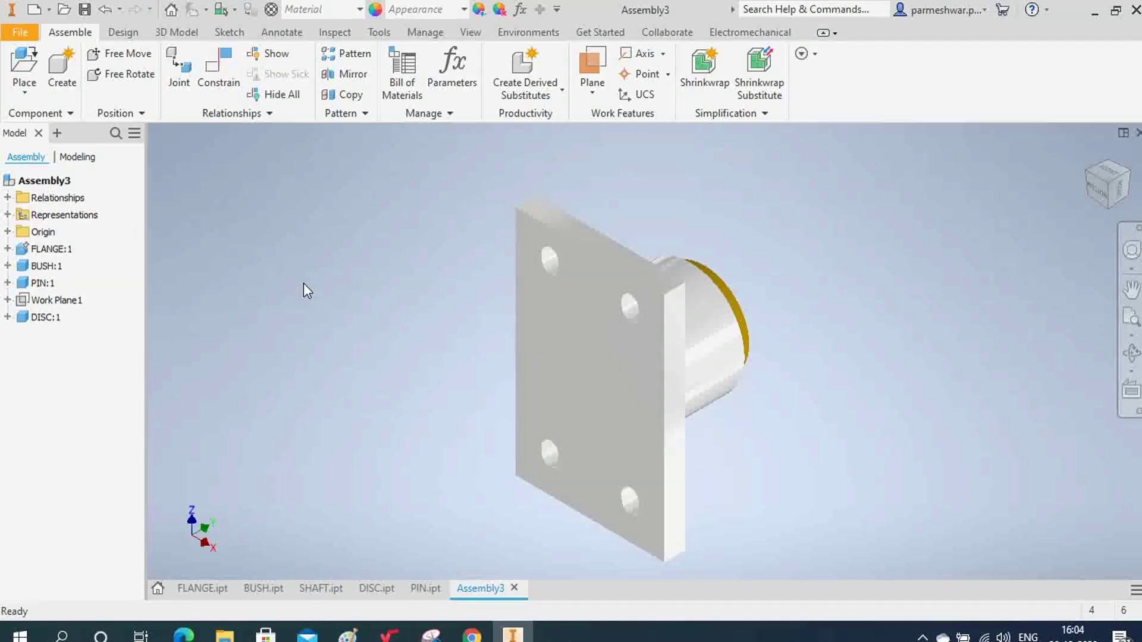
# - Place one instance of the SHAFT part from the FOOT STEP BEARING folder beside the flange, on the bush side
pyautogui.click(26, 63)
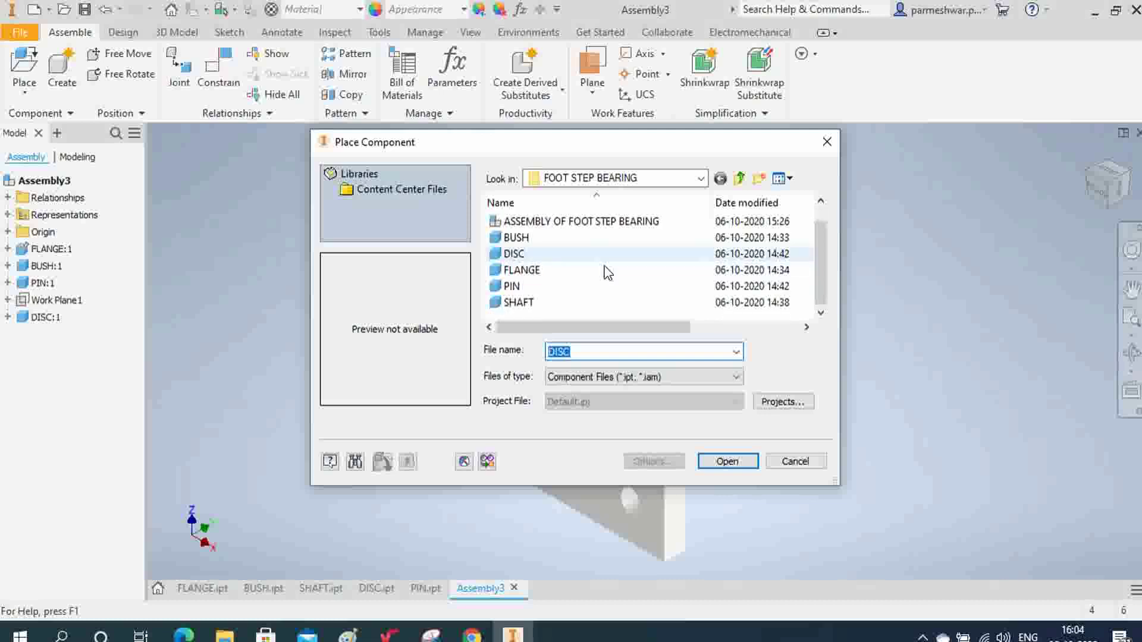
pyautogui.click(534, 304)
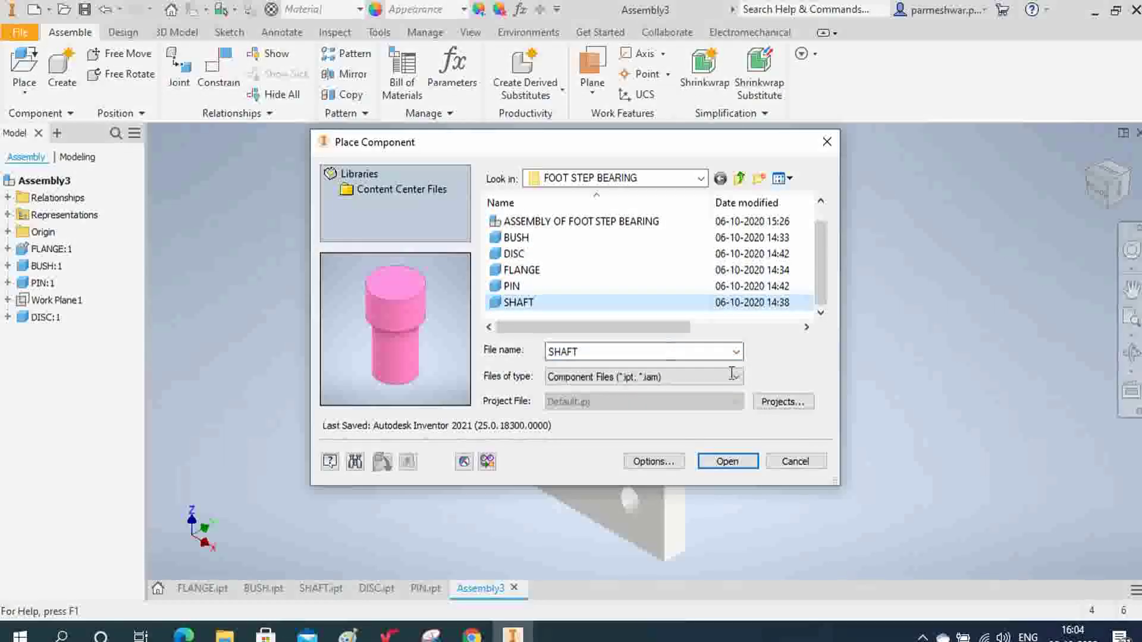
pyautogui.click(728, 461)
pyautogui.click(917, 271)
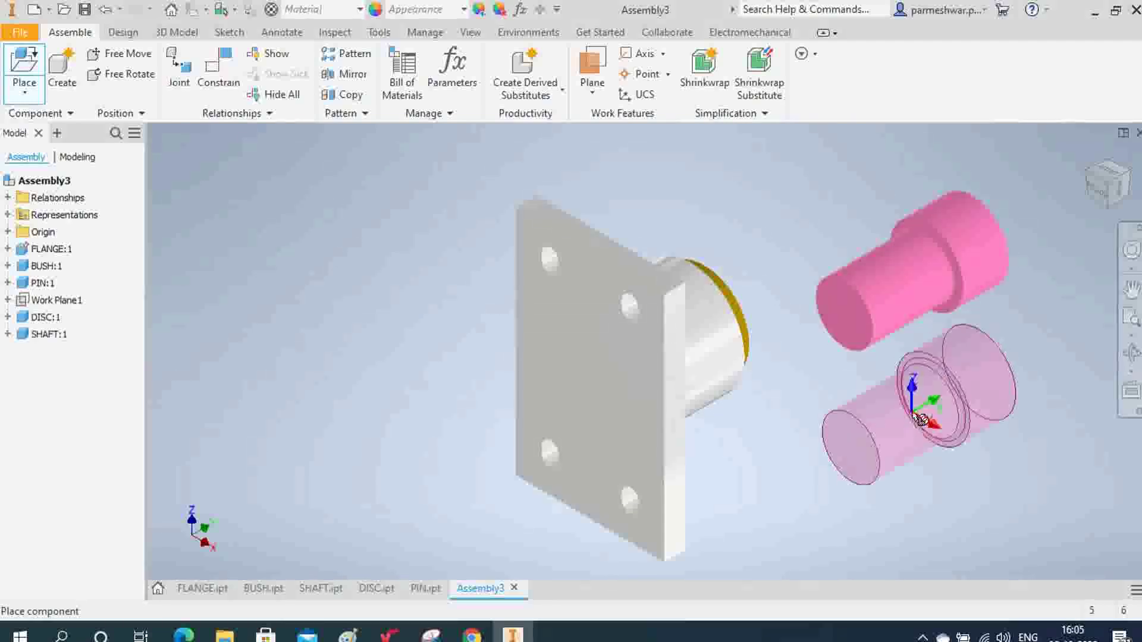
pyautogui.rightClick(920, 419)
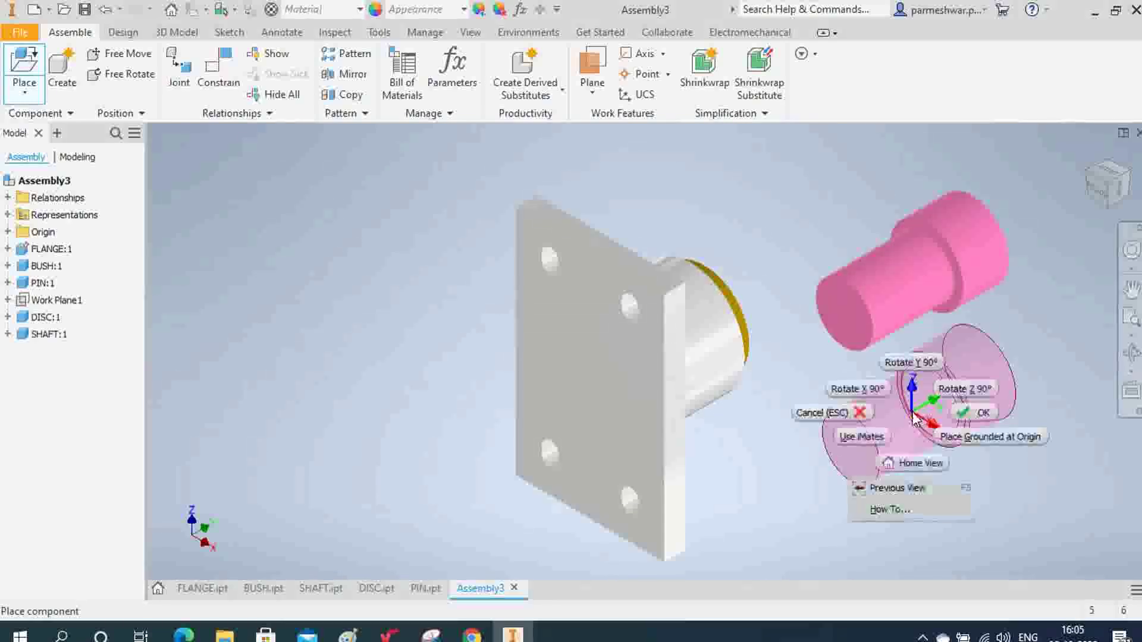
pyautogui.click(984, 413)
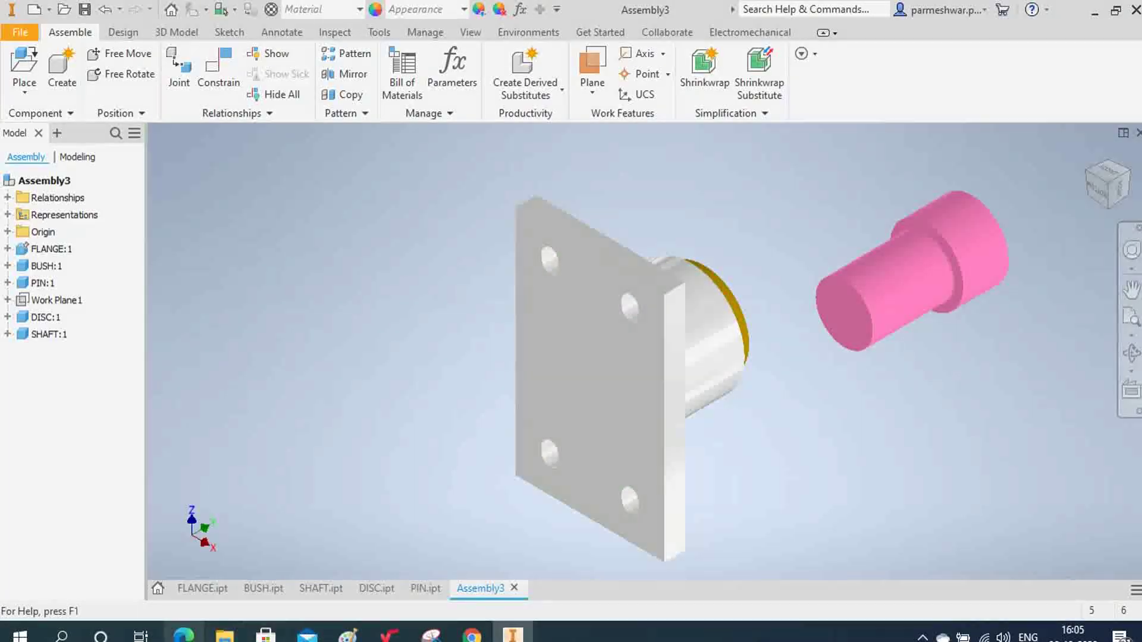
# - Switch to CAD modelling Questions.pdf in the browser, examine the flange, shaft and bush drawings, and return to the assembly in Inventor
pyautogui.click(183, 634)
pyautogui.scroll(-5, 397, 369)
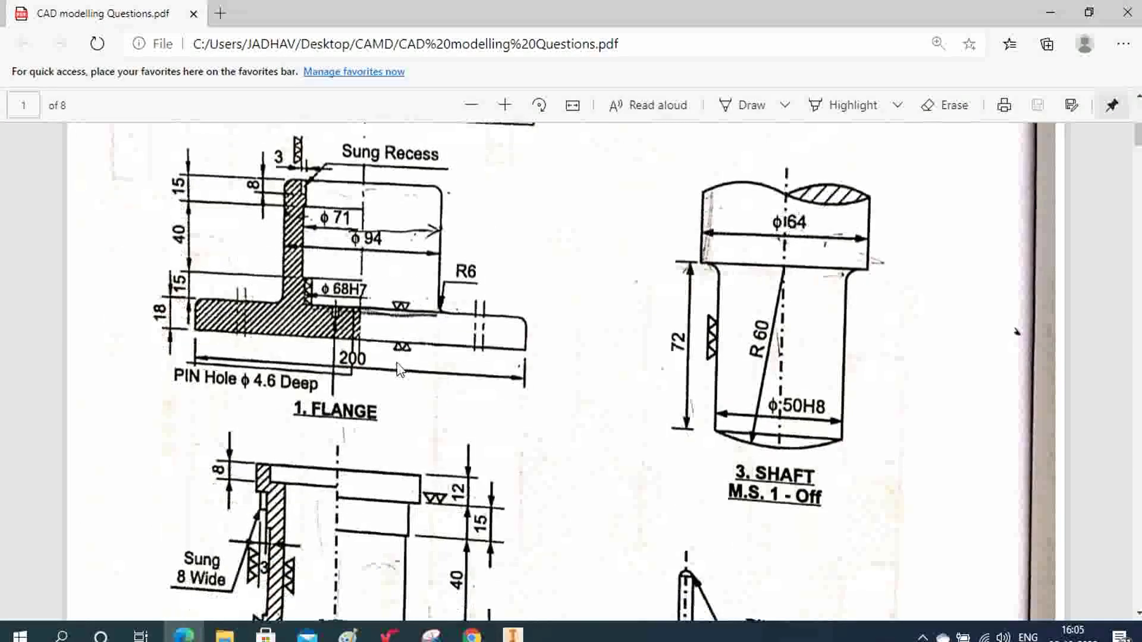
pyautogui.scroll(-4, 397, 369)
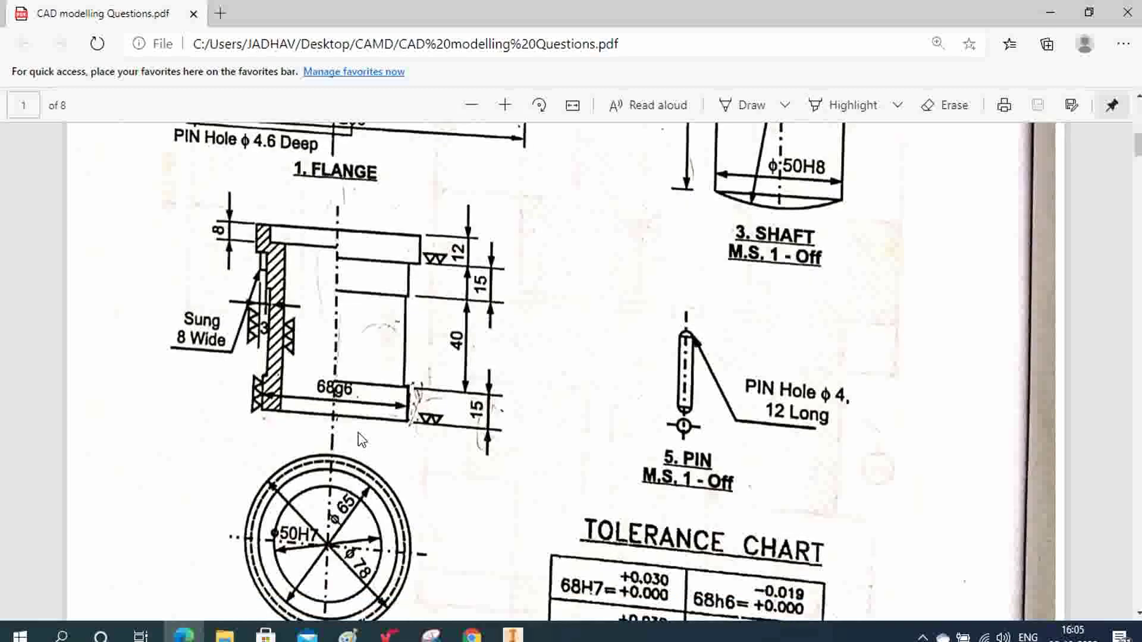
pyautogui.scroll(-1, 342, 467)
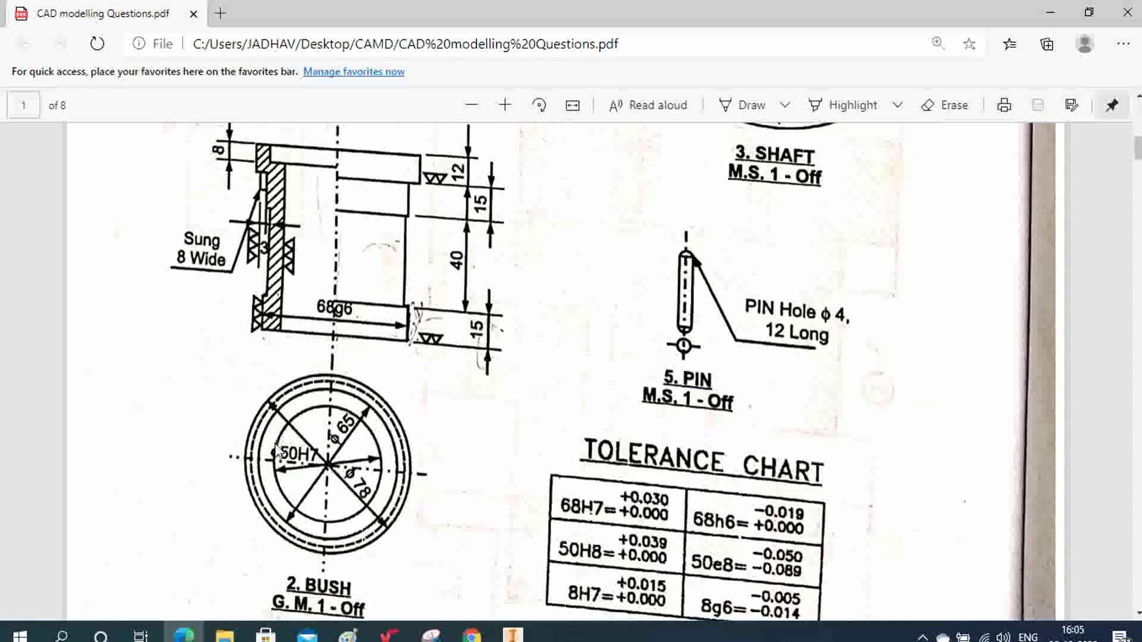
pyautogui.scroll(4, 345, 529)
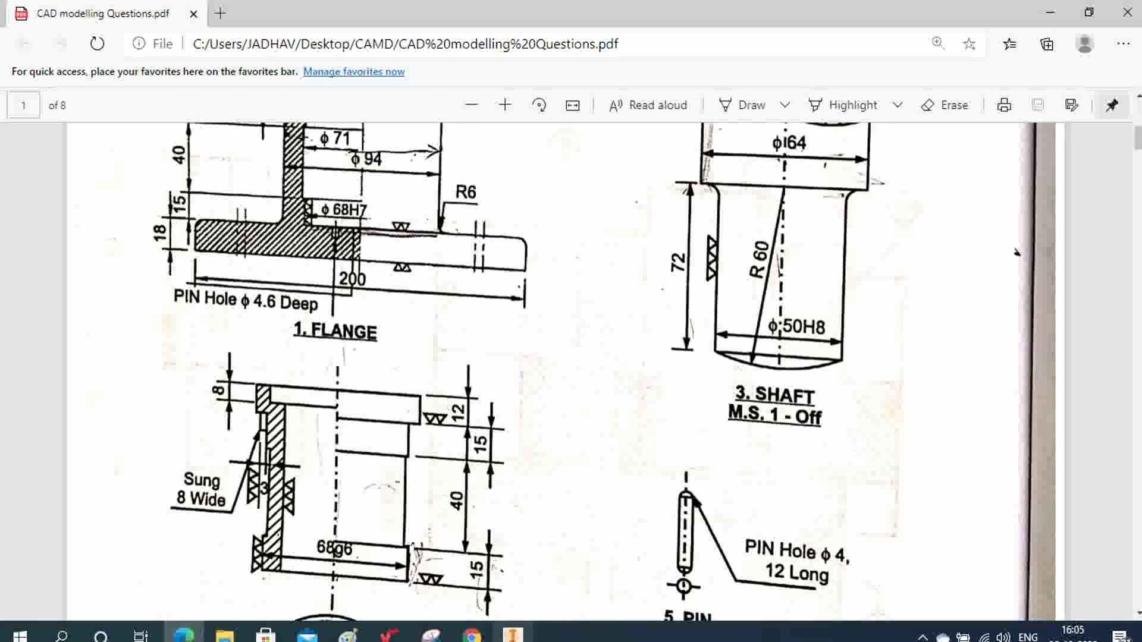
pyautogui.moveTo(511, 634)
pyautogui.click(491, 483)
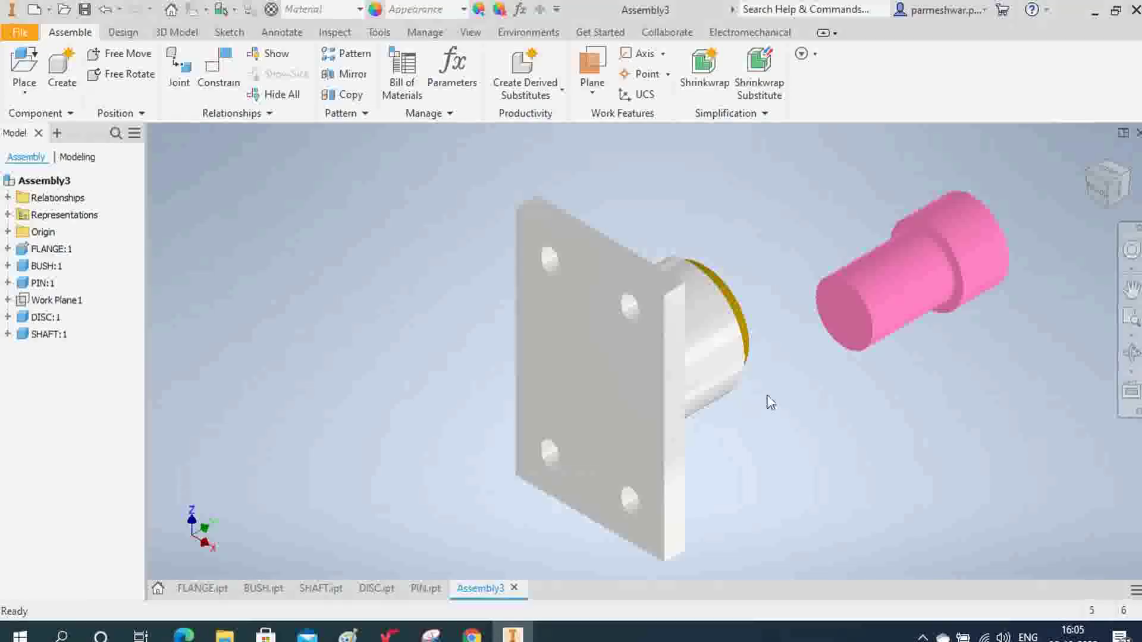
# - Mate the shaft's axis to the bush's axis with 0 mm offset, and slide the shaft outward along that axis clear of the bush
pyautogui.click(219, 70)
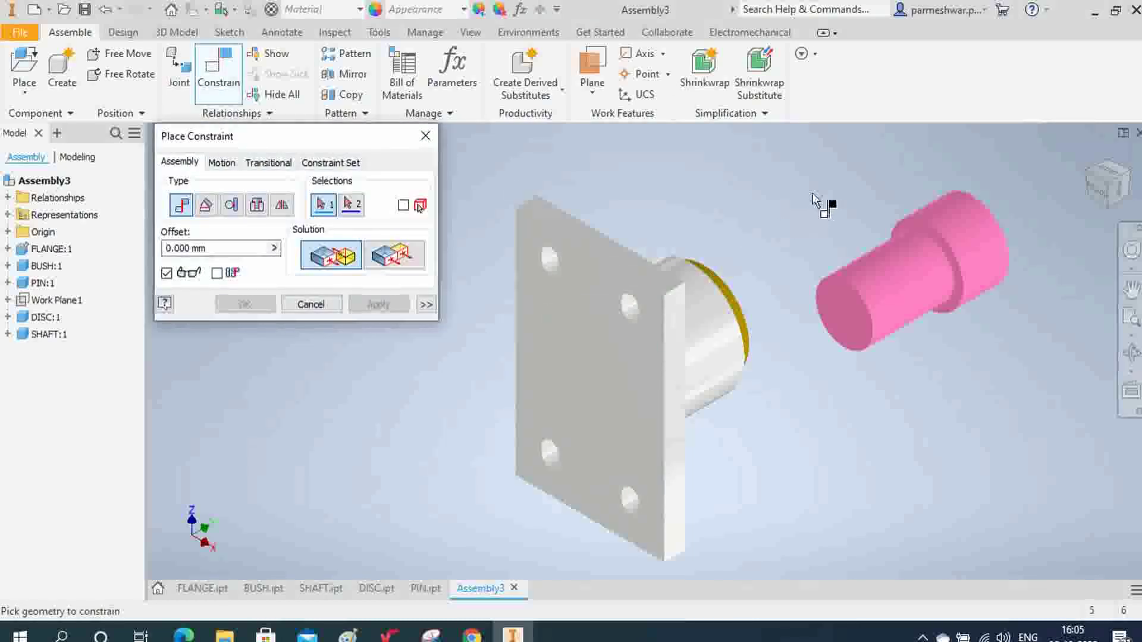
pyautogui.click(900, 293)
pyautogui.click(1130, 353)
pyautogui.moveTo(840, 362); pyautogui.dragTo(732, 402)
pyautogui.rightClick(732, 406)
pyautogui.click(782, 406)
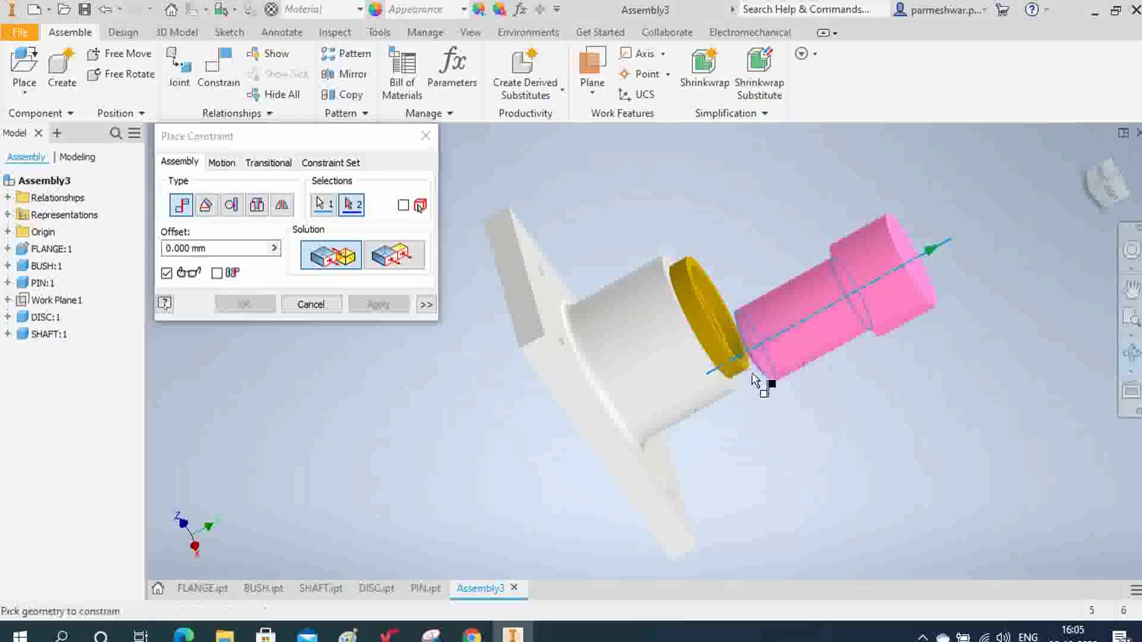
pyautogui.click(714, 342)
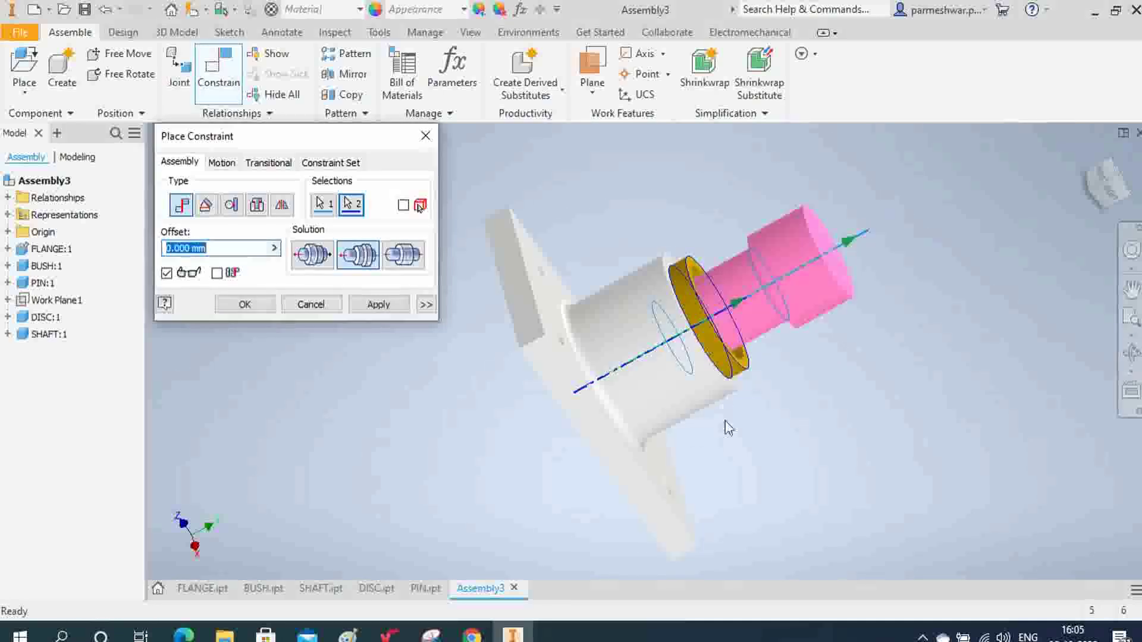
pyautogui.click(381, 306)
pyautogui.click(321, 304)
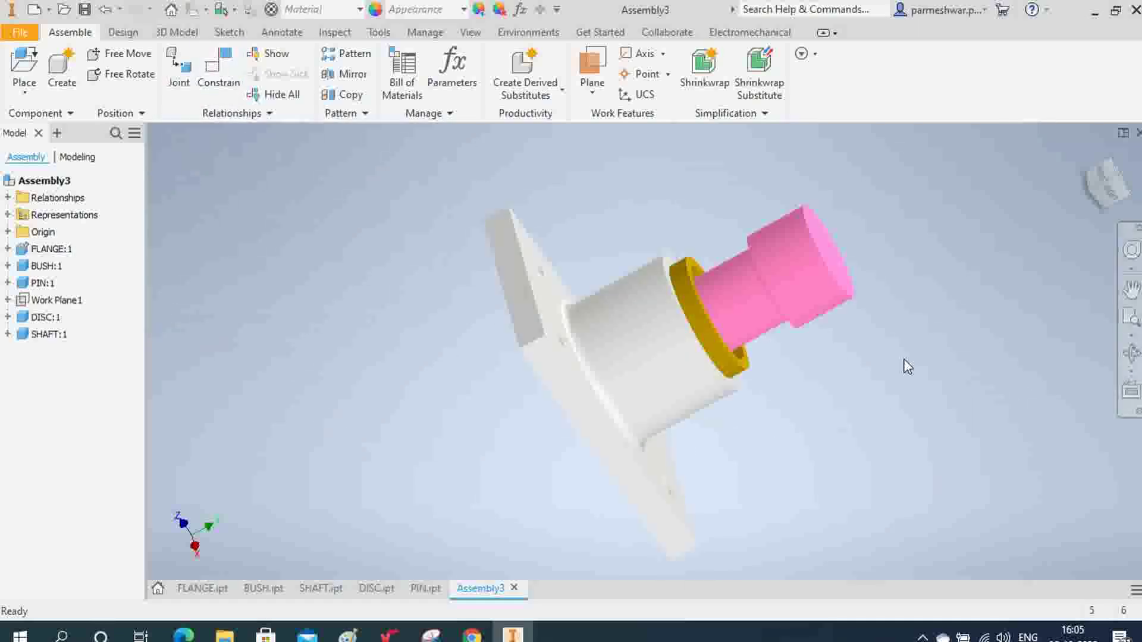
pyautogui.moveTo(811, 282); pyautogui.dragTo(933, 247)
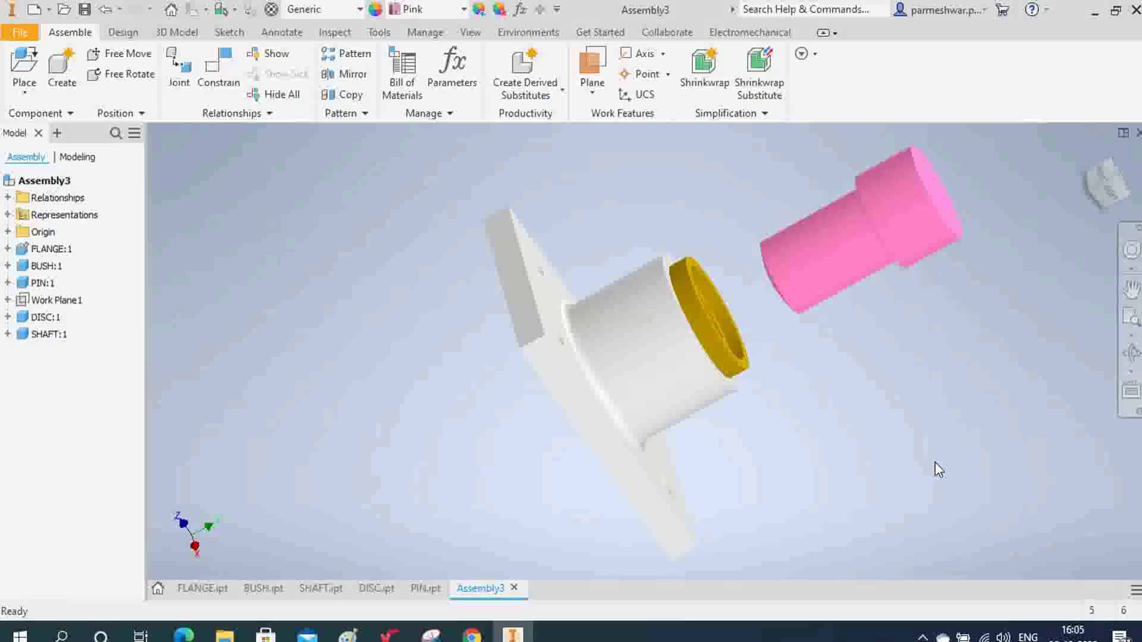
# - Compare the shaft's end radius and the disc's concave face in the PDF drawings, and return to the Inventor assembly
pyautogui.click(185, 635)
pyautogui.scroll(6, 740, 357)
pyautogui.scroll(-5, 738, 356)
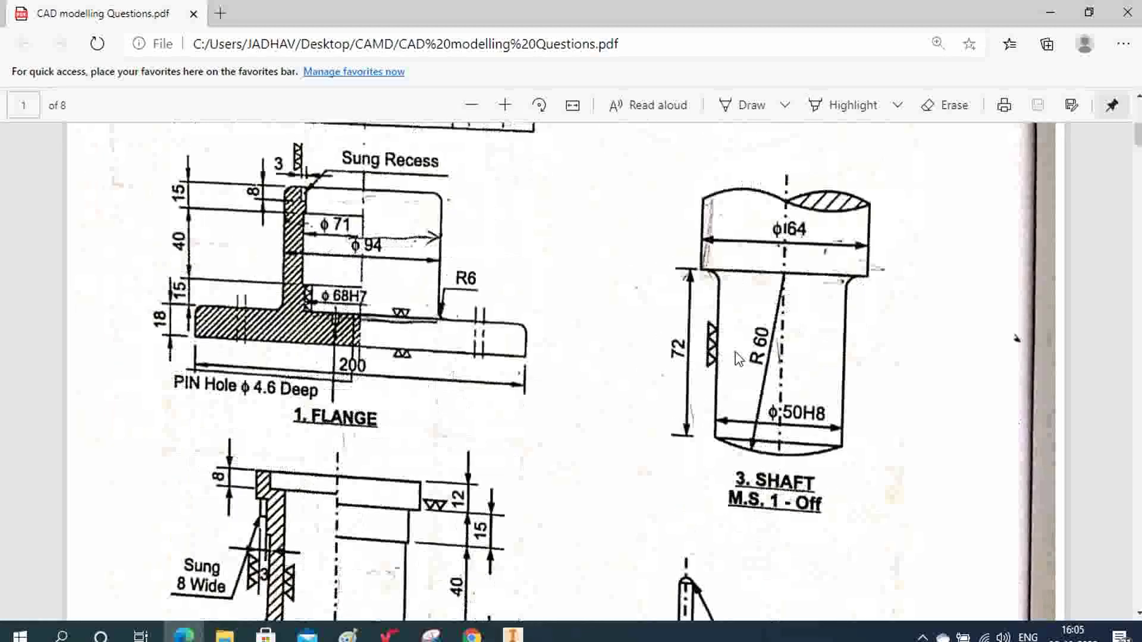
pyautogui.scroll(-3, 739, 358)
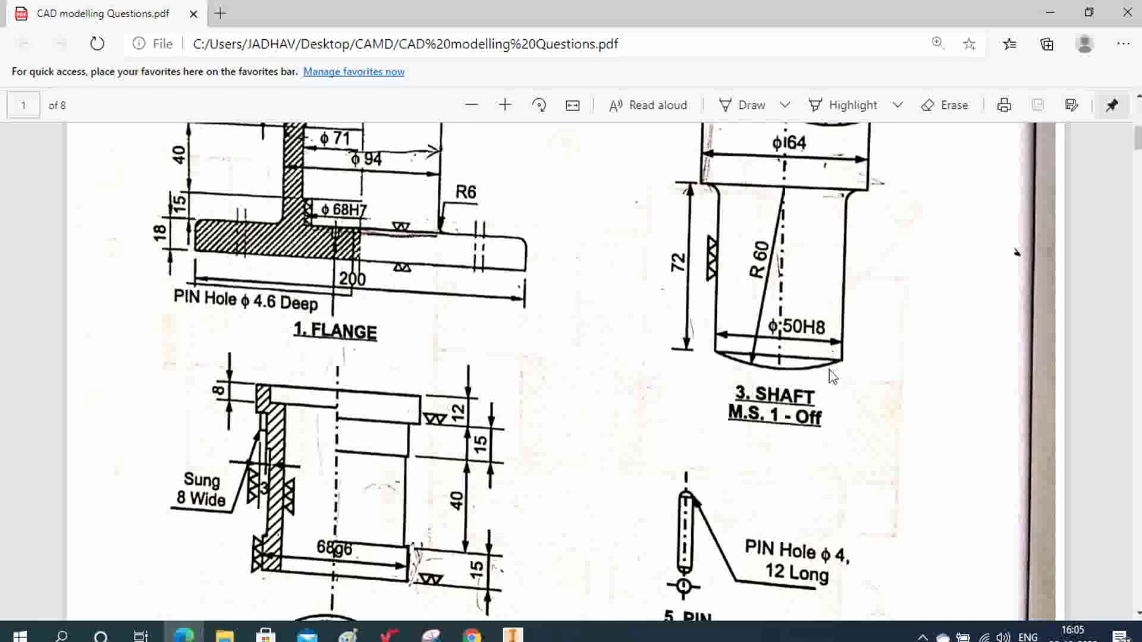
pyautogui.scroll(10, 828, 374)
pyautogui.scroll(-2, 781, 372)
pyautogui.scroll(2, 743, 360)
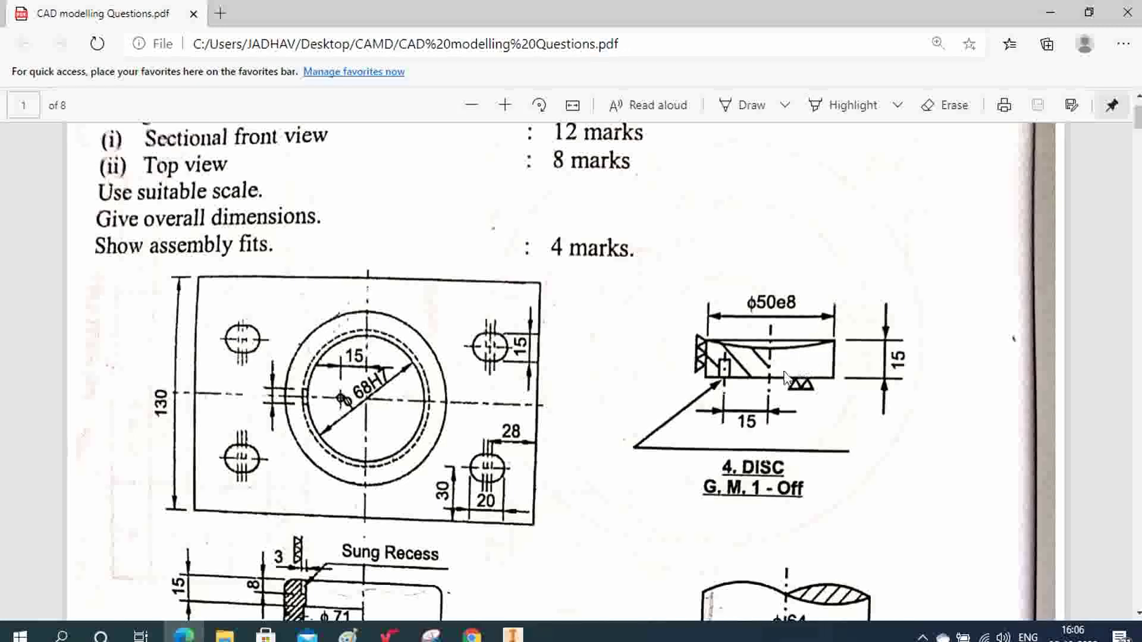
pyautogui.scroll(-3, 764, 365)
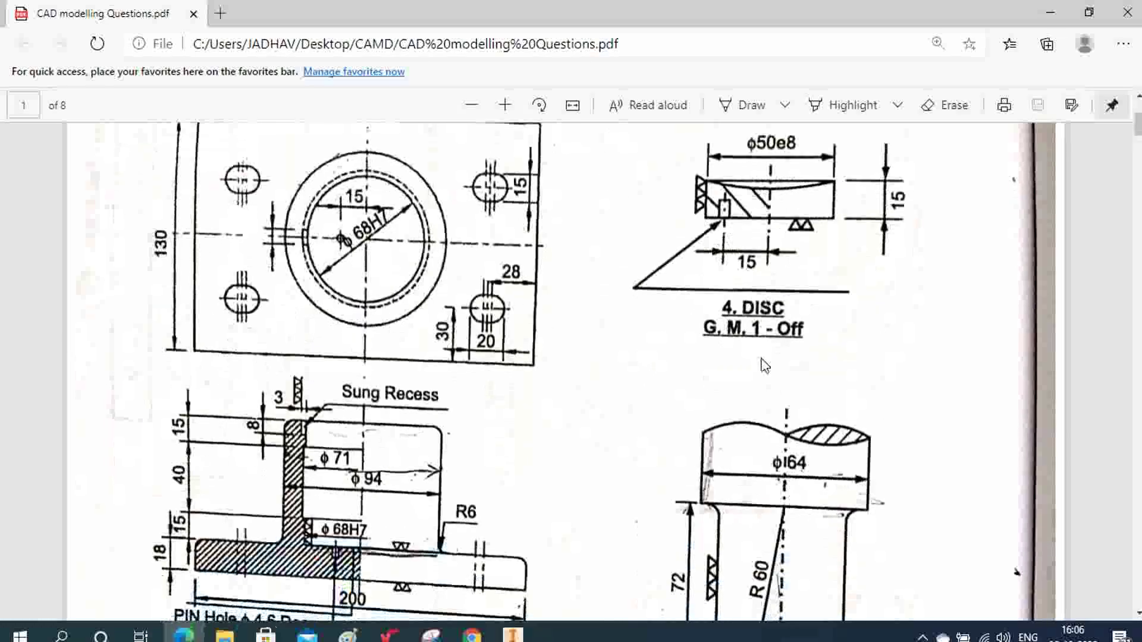
pyautogui.scroll(-2, 773, 446)
pyautogui.scroll(-3, 767, 571)
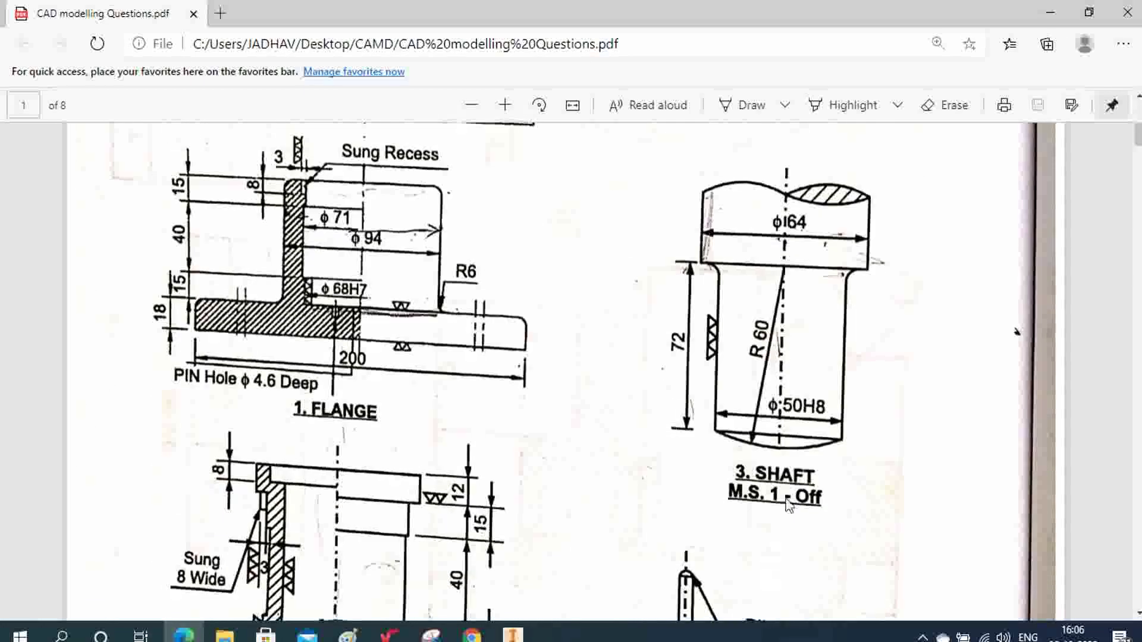
pyautogui.scroll(5, 804, 460)
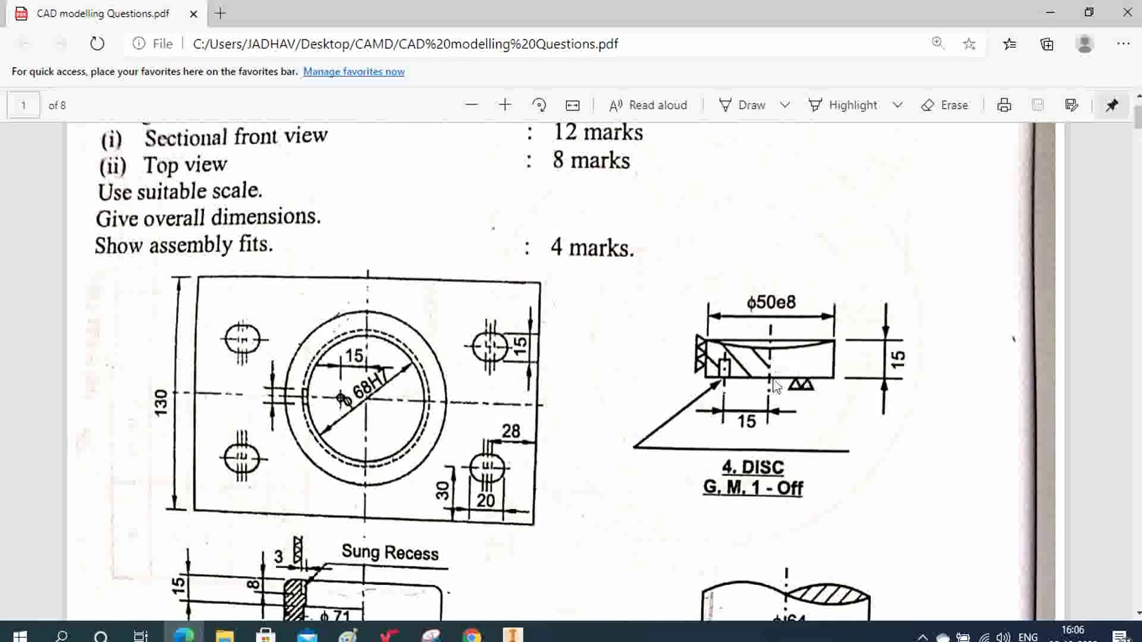
pyautogui.scroll(-3, 727, 377)
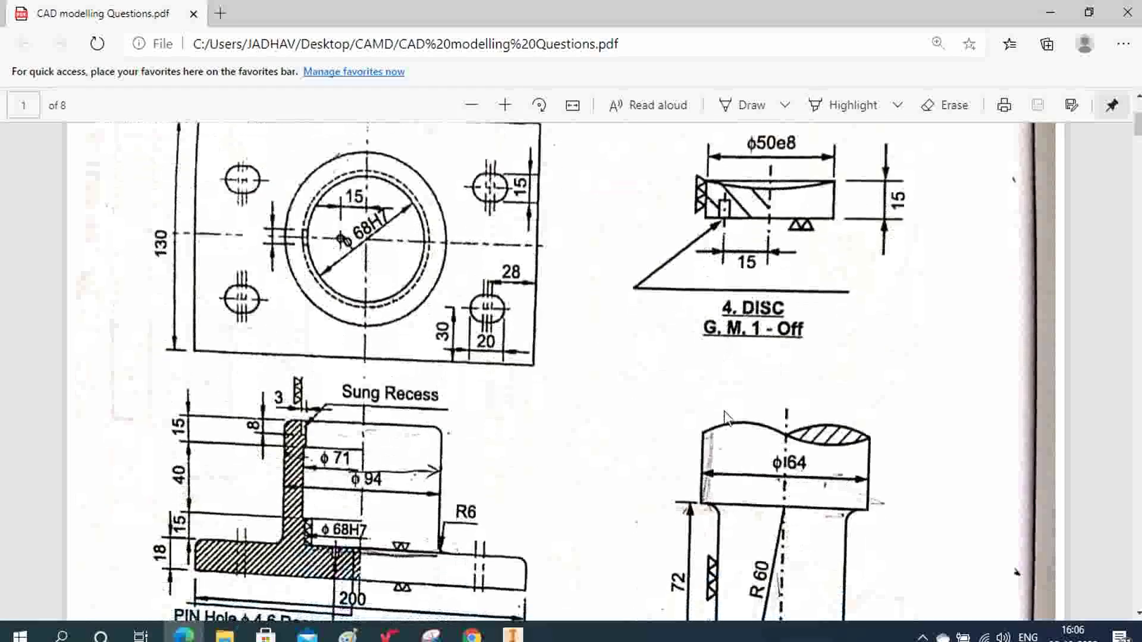
pyautogui.click(512, 634)
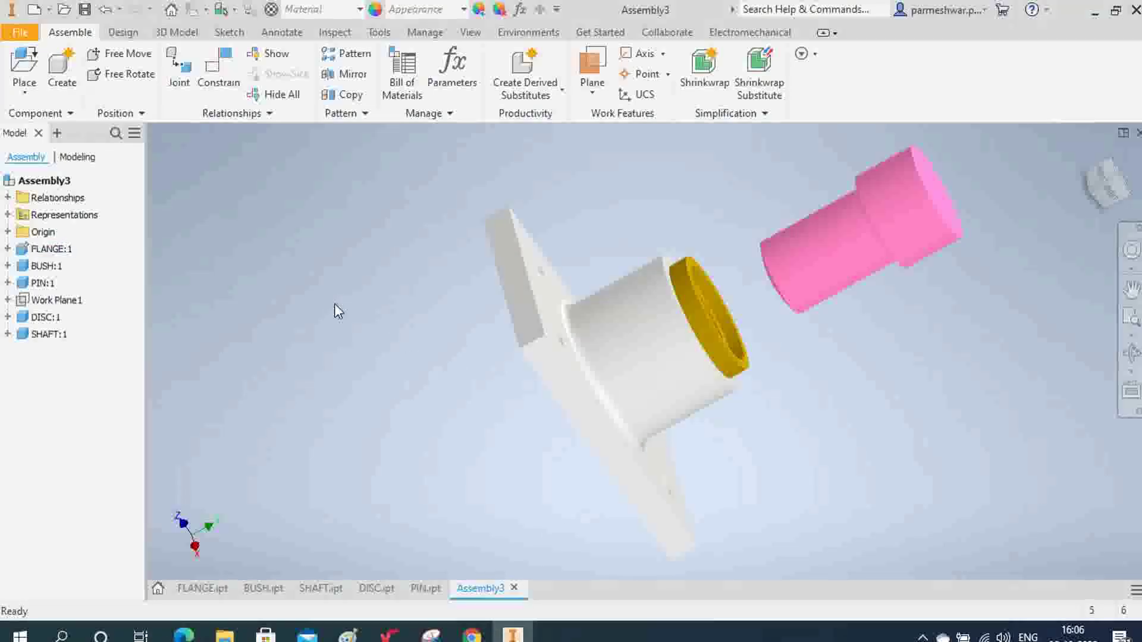
# - Mate the small end of the pink shaft to the red disc inside the bush with a 0 mm offset
pyautogui.click(218, 65)
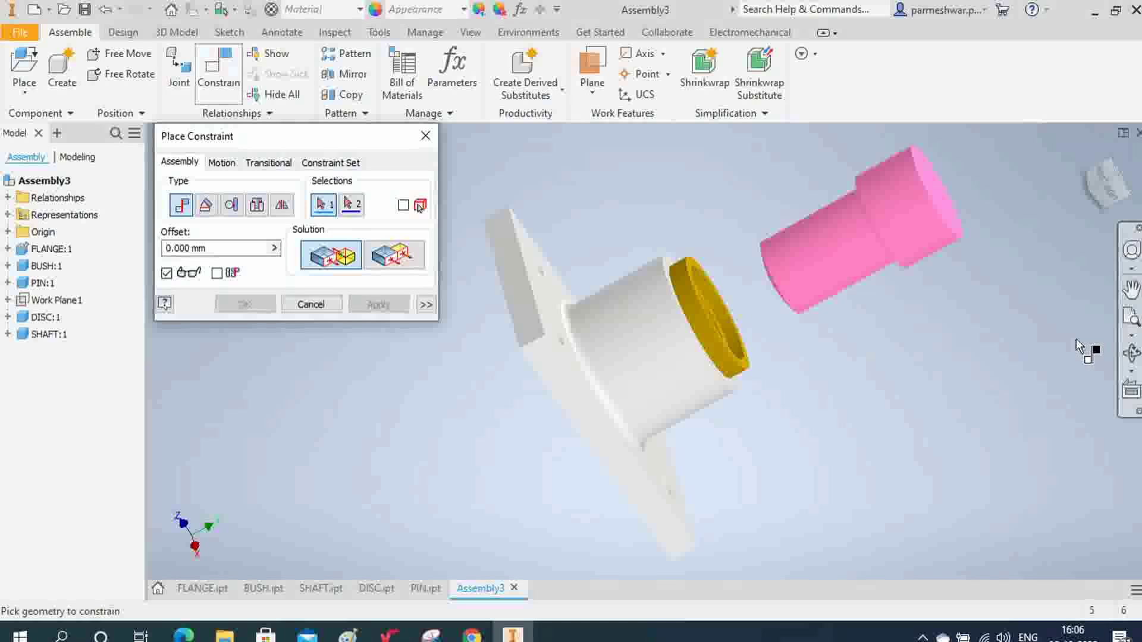
pyautogui.click(1104, 355)
pyautogui.moveTo(734, 322); pyautogui.dragTo(782, 309)
pyautogui.rightClick(782, 304)
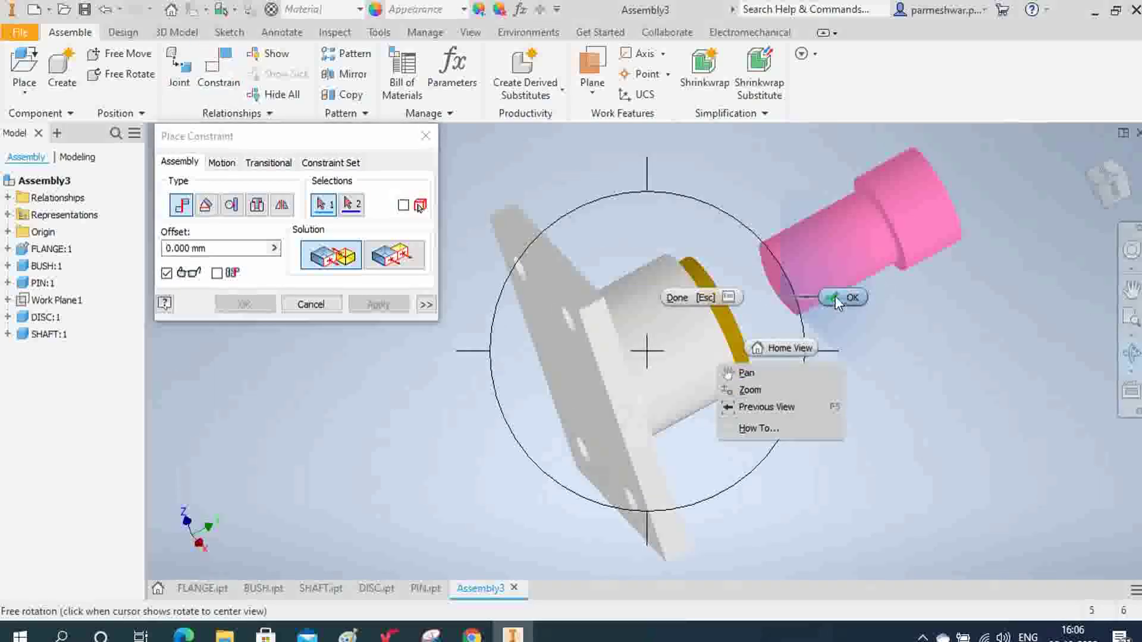
pyautogui.click(839, 298)
pyautogui.scroll(5, 797, 284)
pyautogui.click(804, 297)
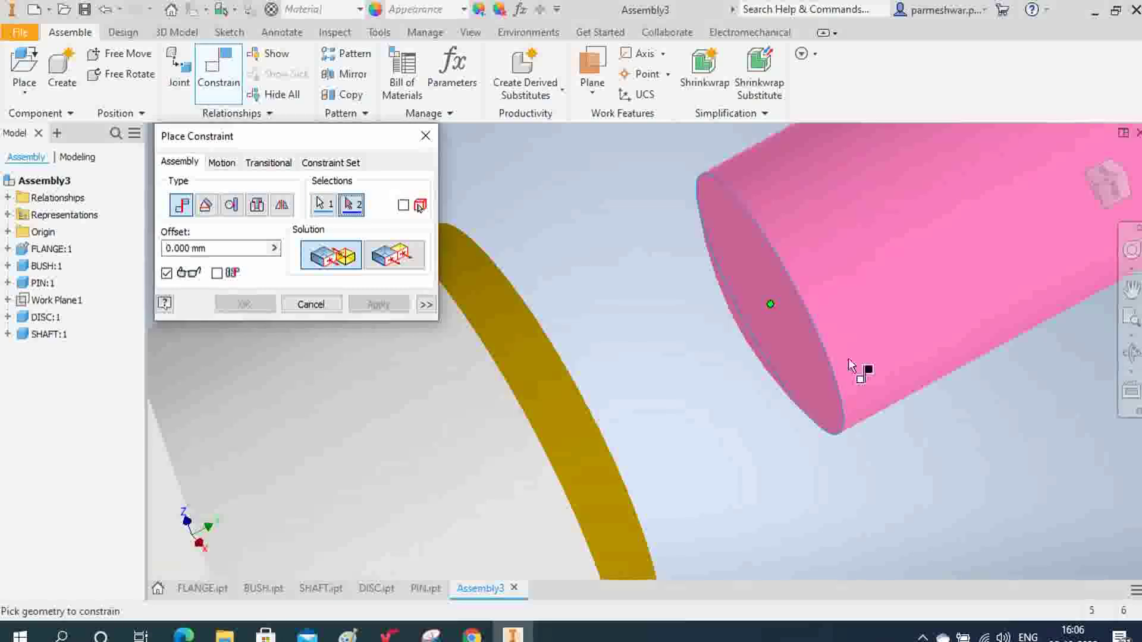
pyautogui.scroll(-4, 851, 365)
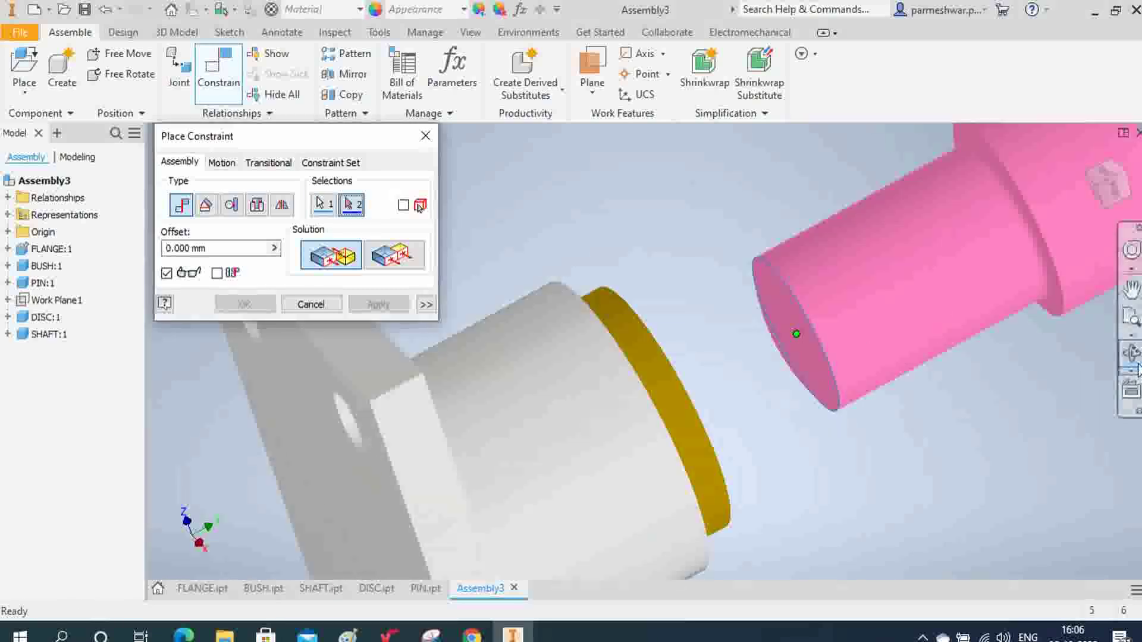
pyautogui.click(1132, 355)
pyautogui.moveTo(706, 387); pyautogui.dragTo(575, 306)
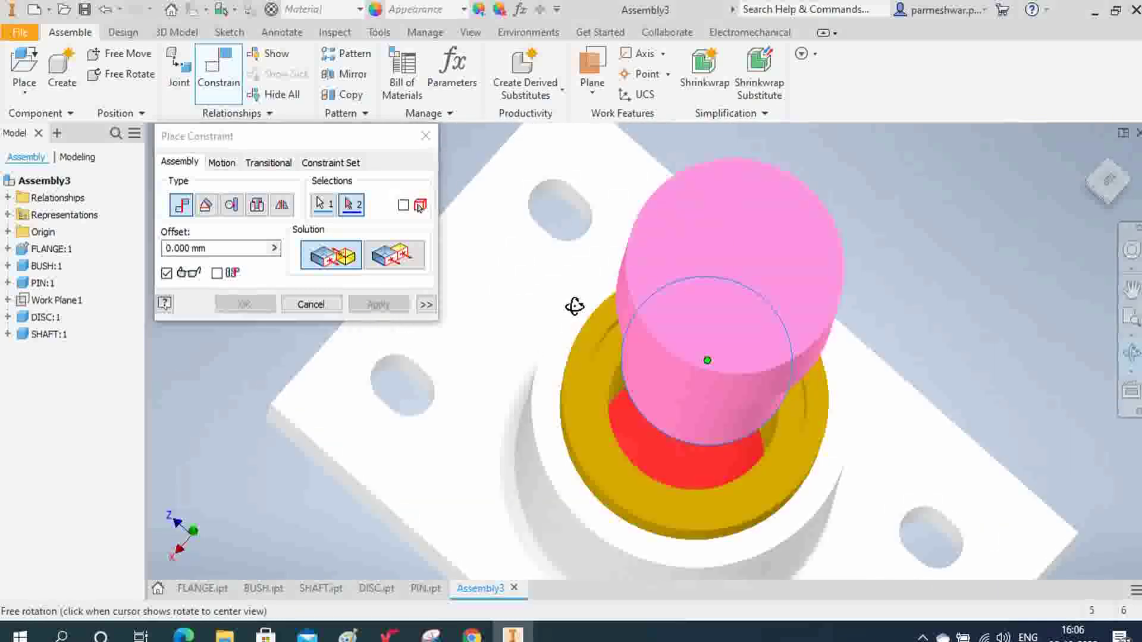
pyautogui.rightClick(633, 365)
pyautogui.click(674, 368)
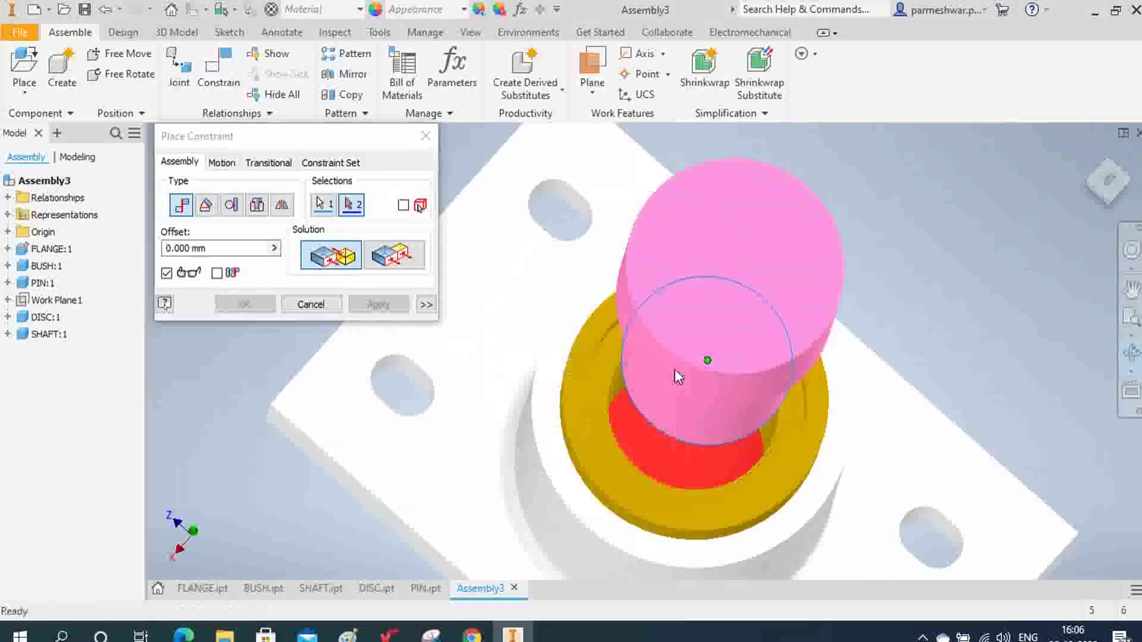
pyautogui.click(622, 404)
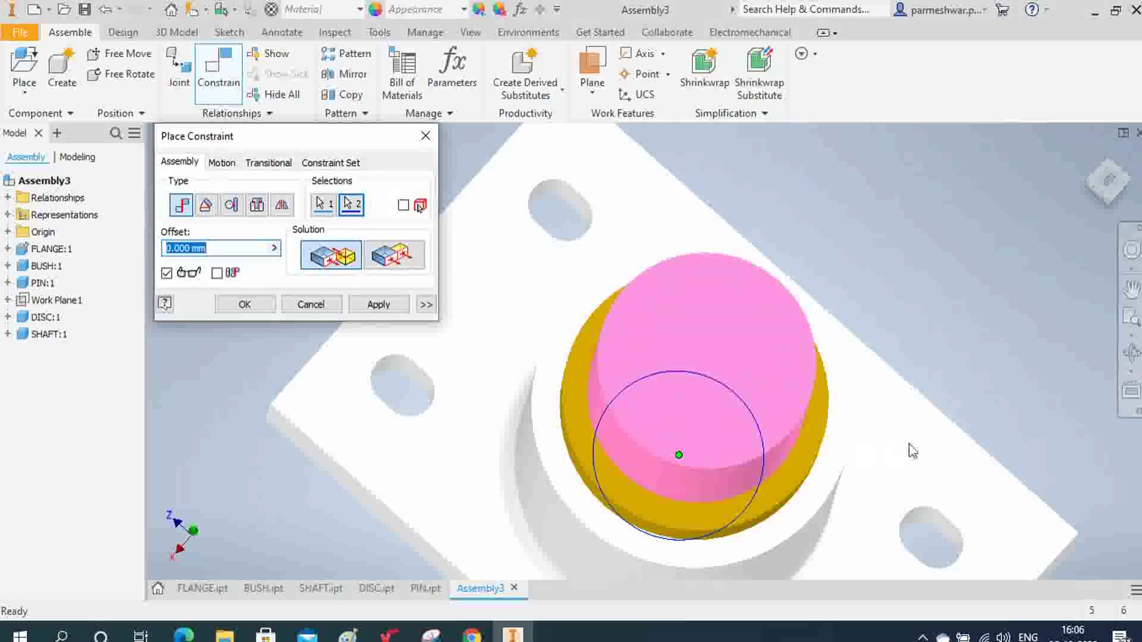
pyautogui.click(392, 307)
pyautogui.click(311, 307)
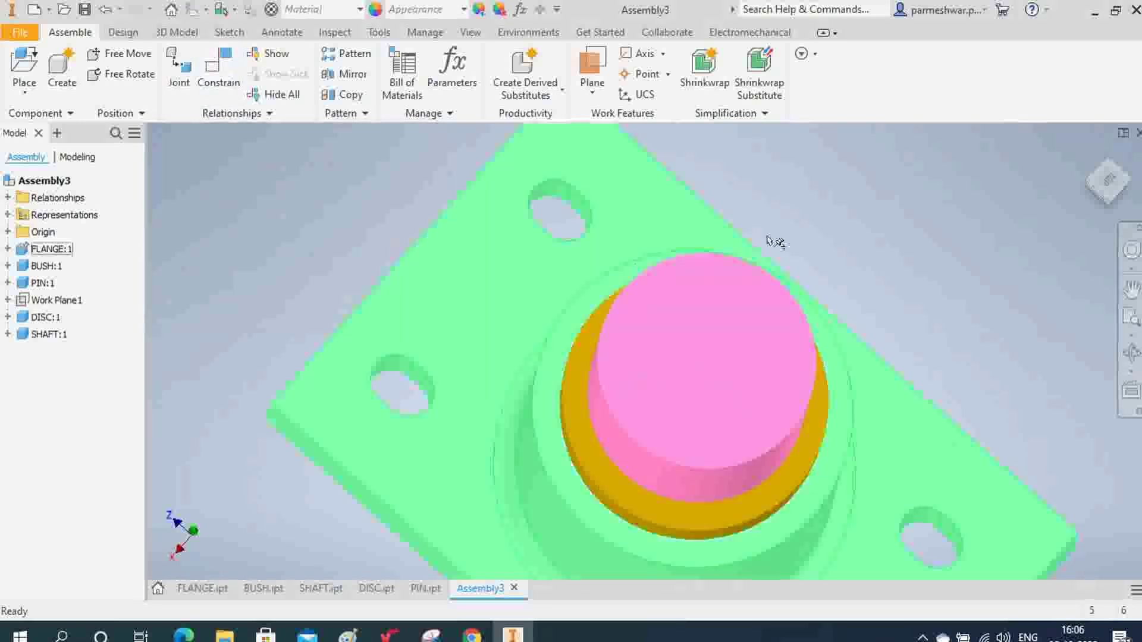
# - Open a new sketch on Work Plane1, slice the graphics to examine how the shaft seats in the disc and bush, and finish the sketch
pyautogui.click(1087, 155)
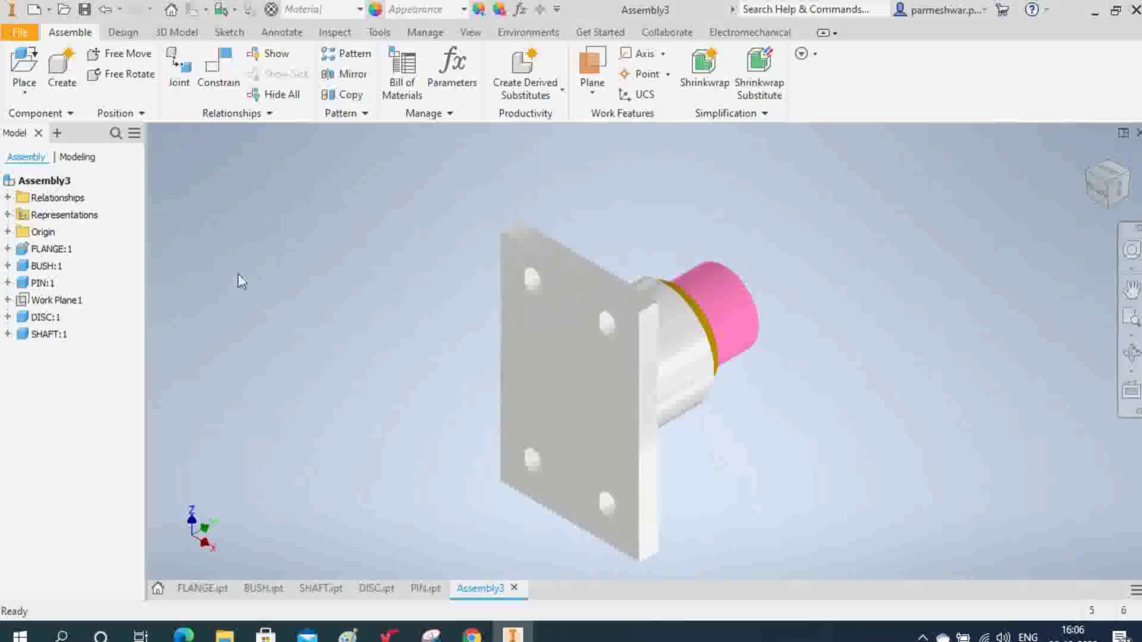
pyautogui.click(57, 300)
pyautogui.rightClick(59, 303)
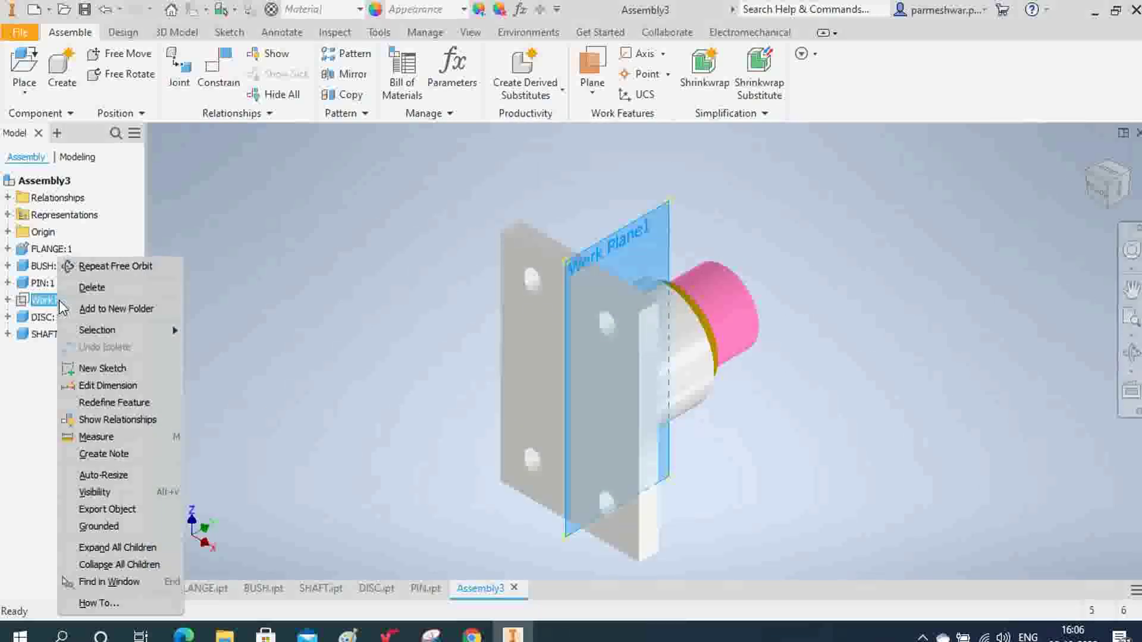
pyautogui.click(89, 373)
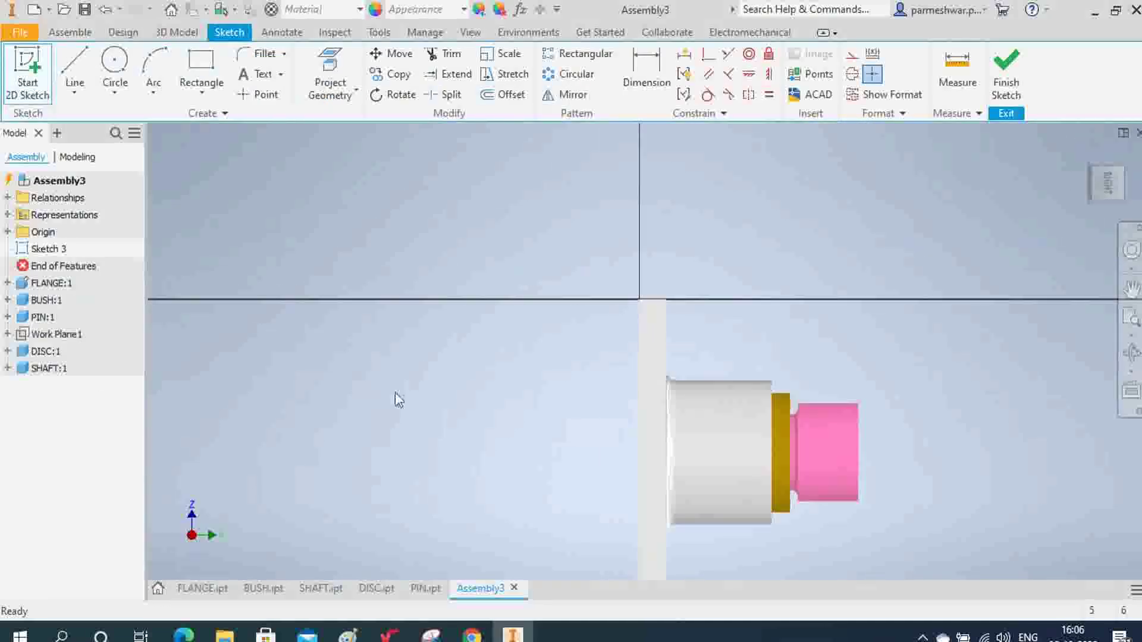
pyautogui.click(1132, 291)
pyautogui.moveTo(771, 373); pyautogui.dragTo(745, 288)
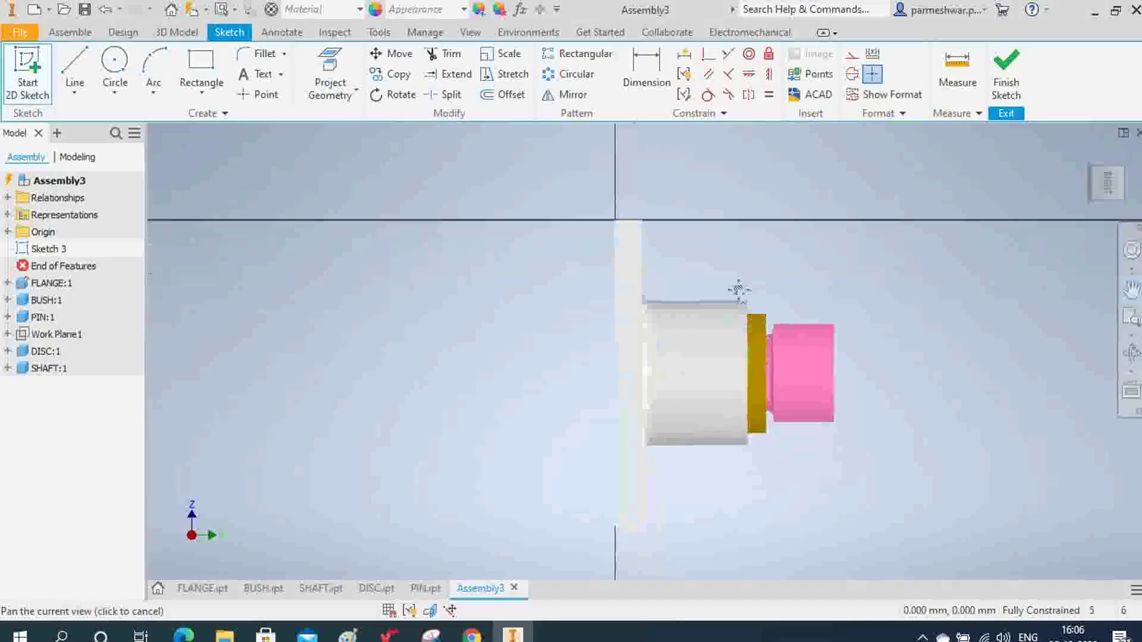
pyautogui.rightClick(745, 288)
pyautogui.click(807, 291)
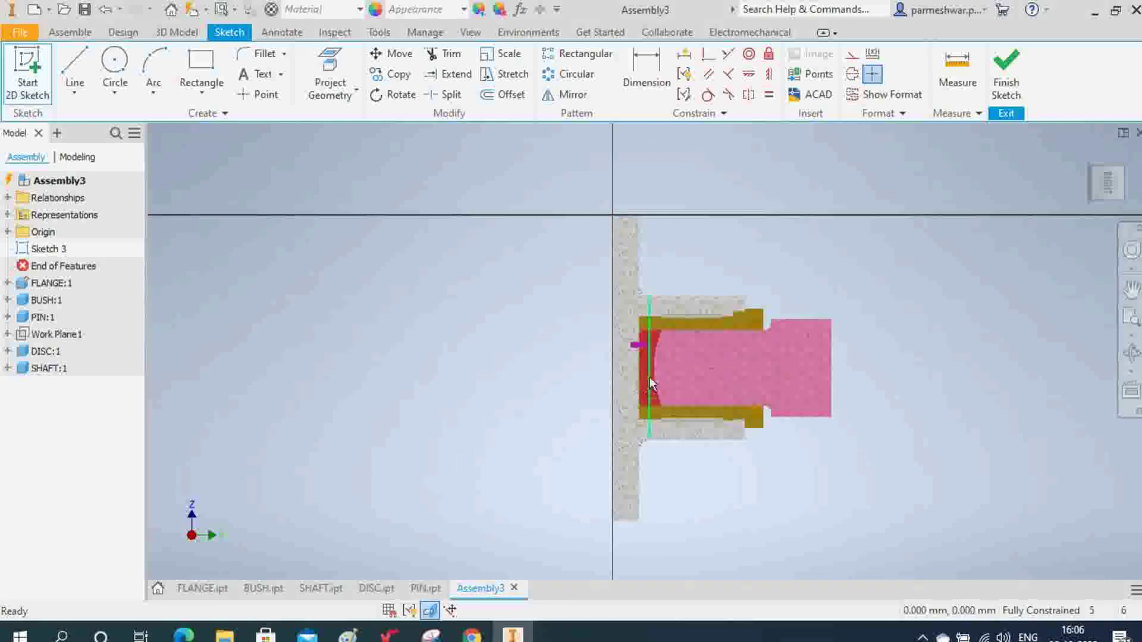
pyautogui.scroll(5, 660, 369)
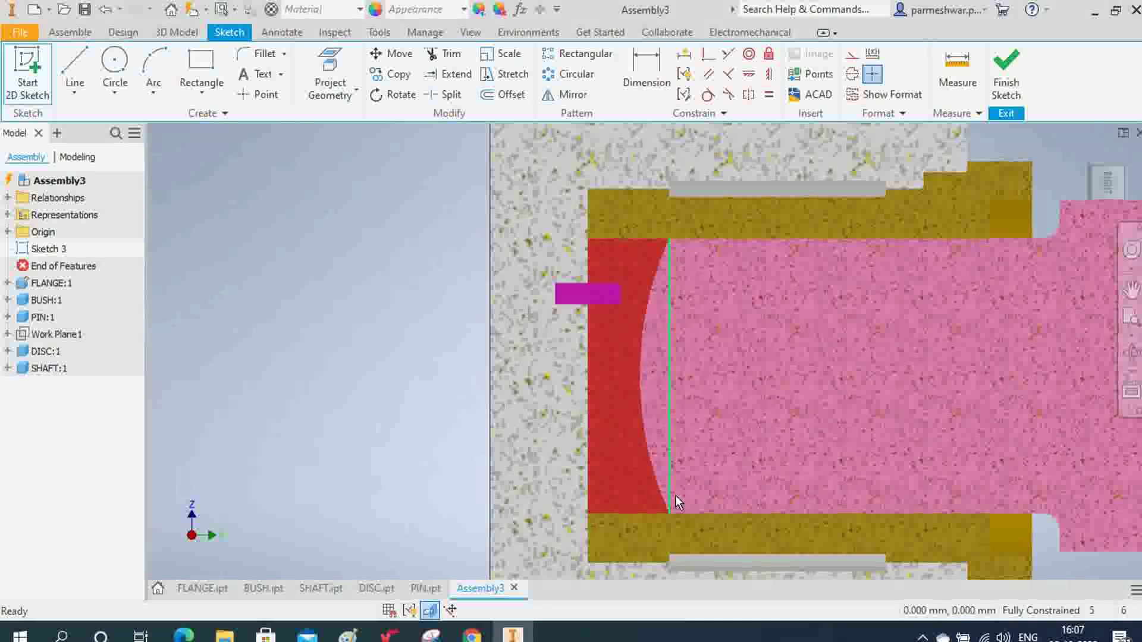
pyautogui.moveTo(703, 527)
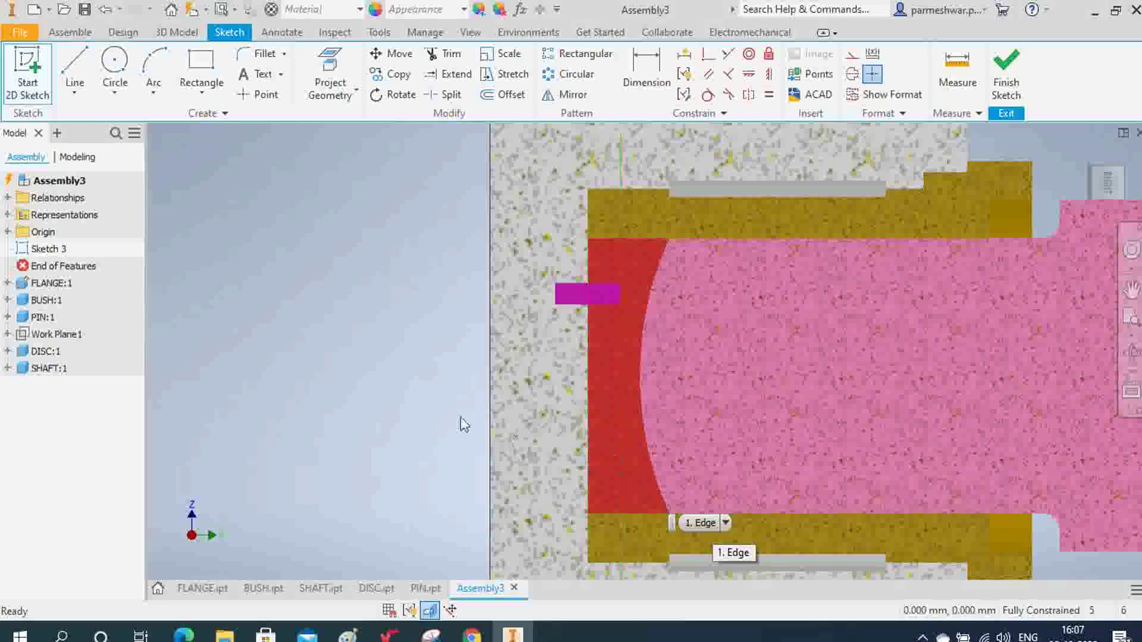
pyautogui.click(1007, 77)
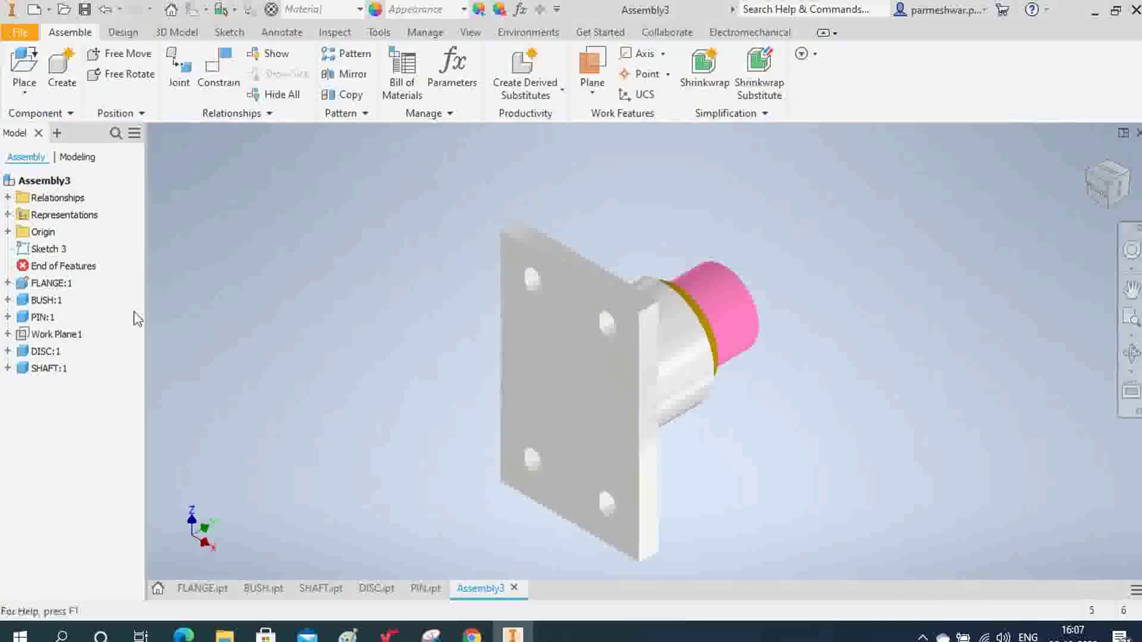
# - Delete Work Plane1 from the assembly and accept the deletion despite its dependent sketch
pyautogui.click(70, 335)
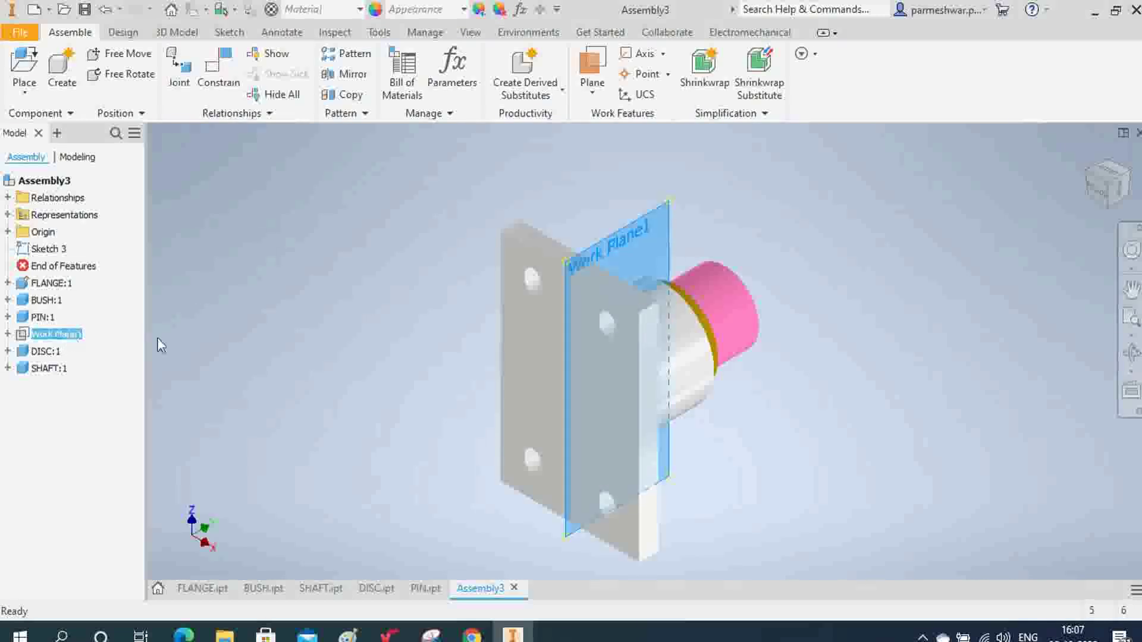
pyautogui.rightClick(68, 338)
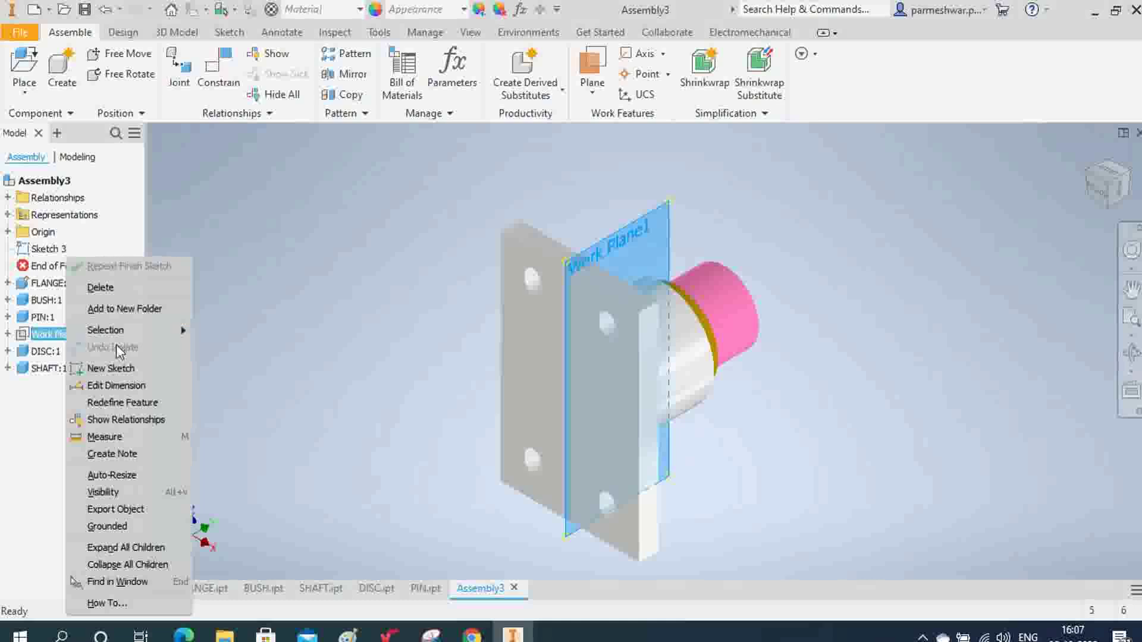
pyautogui.click(100, 287)
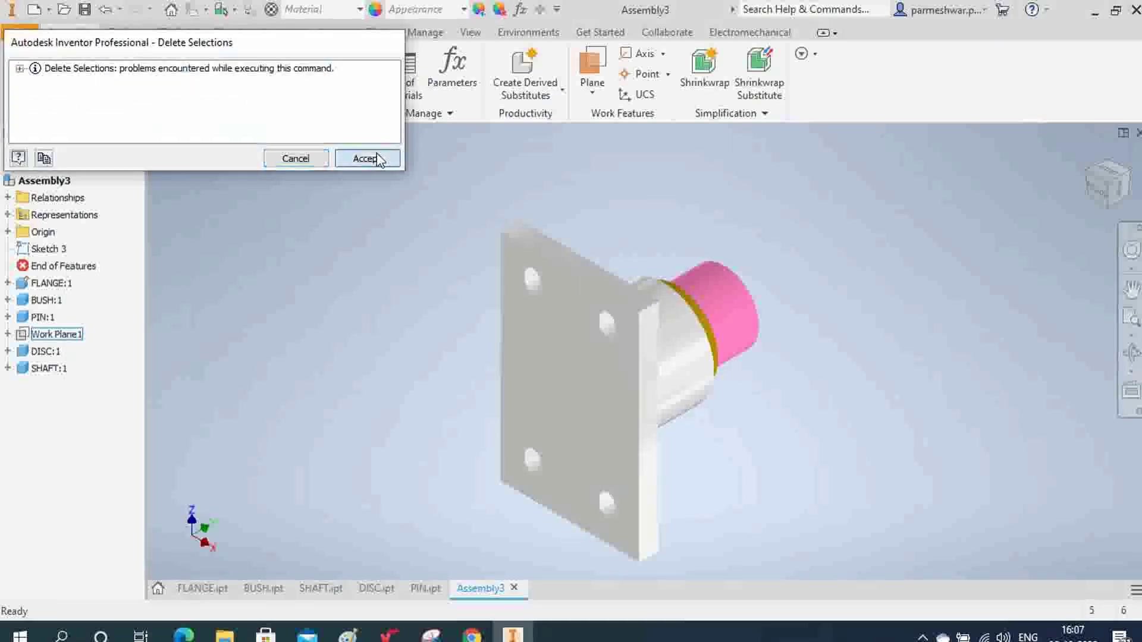
pyautogui.click(367, 158)
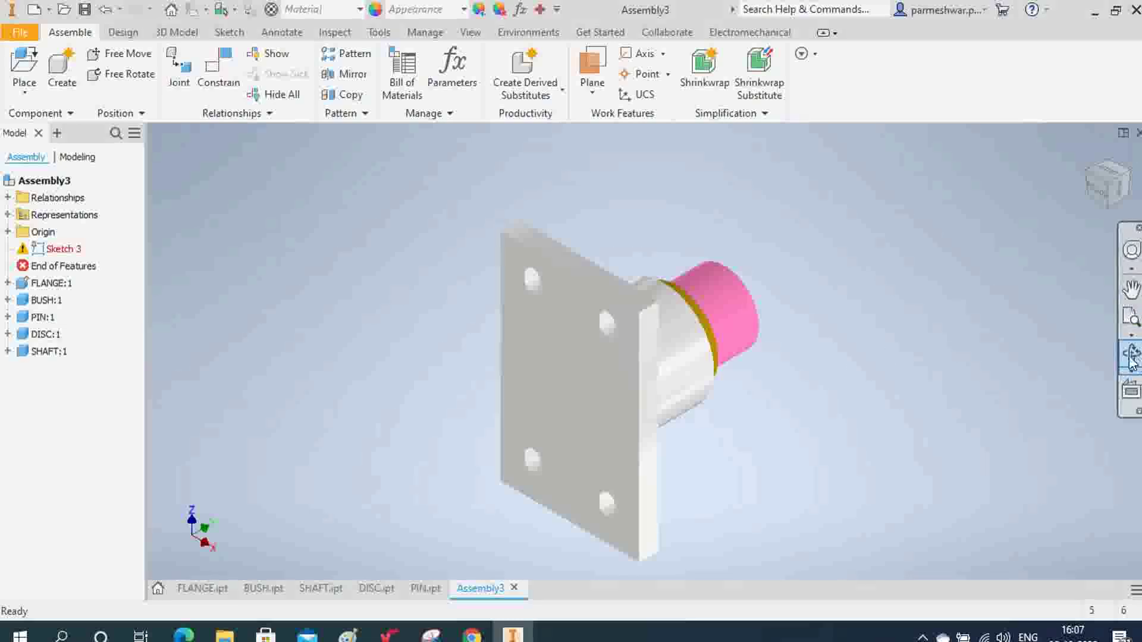
# - Orient the assembly to look straight onto the shaft end and set that view as Top
pyautogui.click(1116, 194)
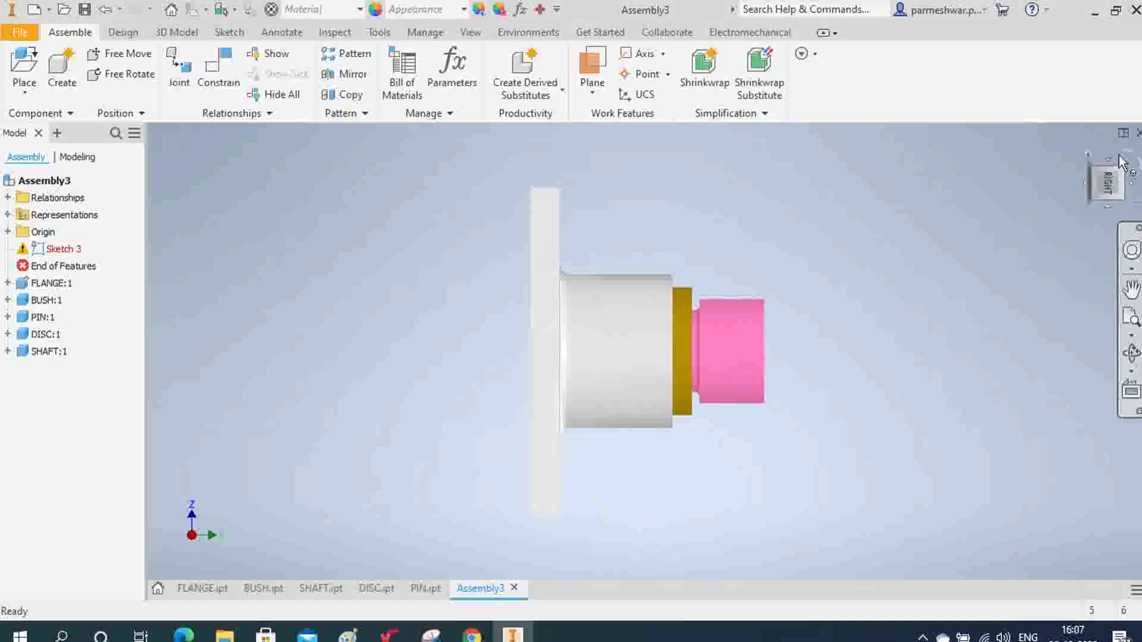
pyautogui.click(1125, 156)
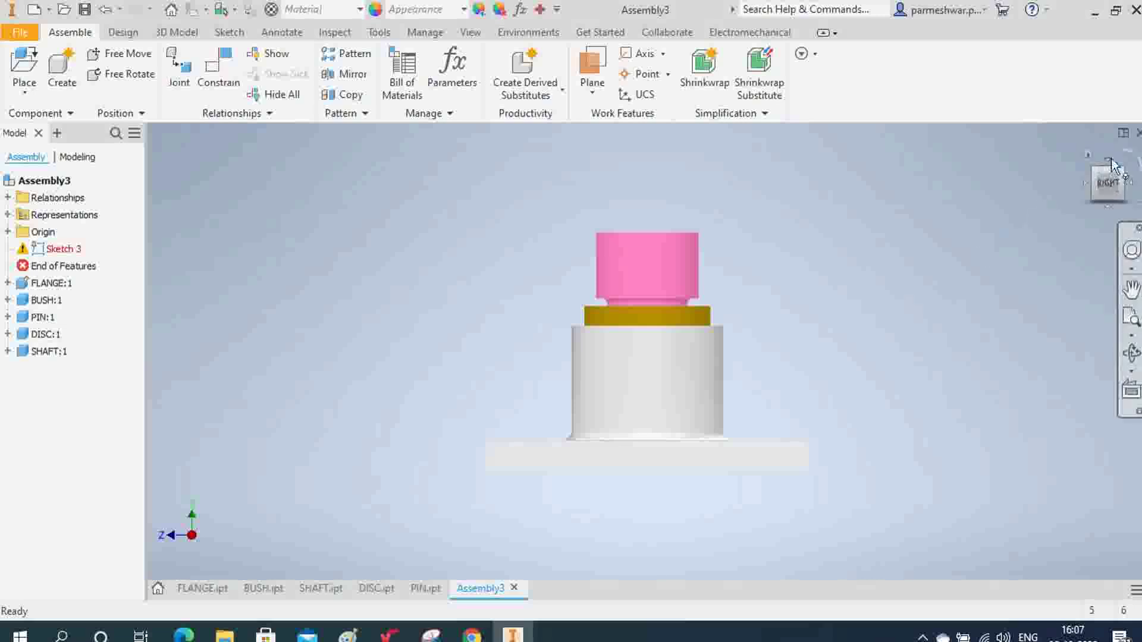
pyautogui.click(1109, 157)
pyautogui.moveTo(1118, 167)
pyautogui.rightClick(1107, 182)
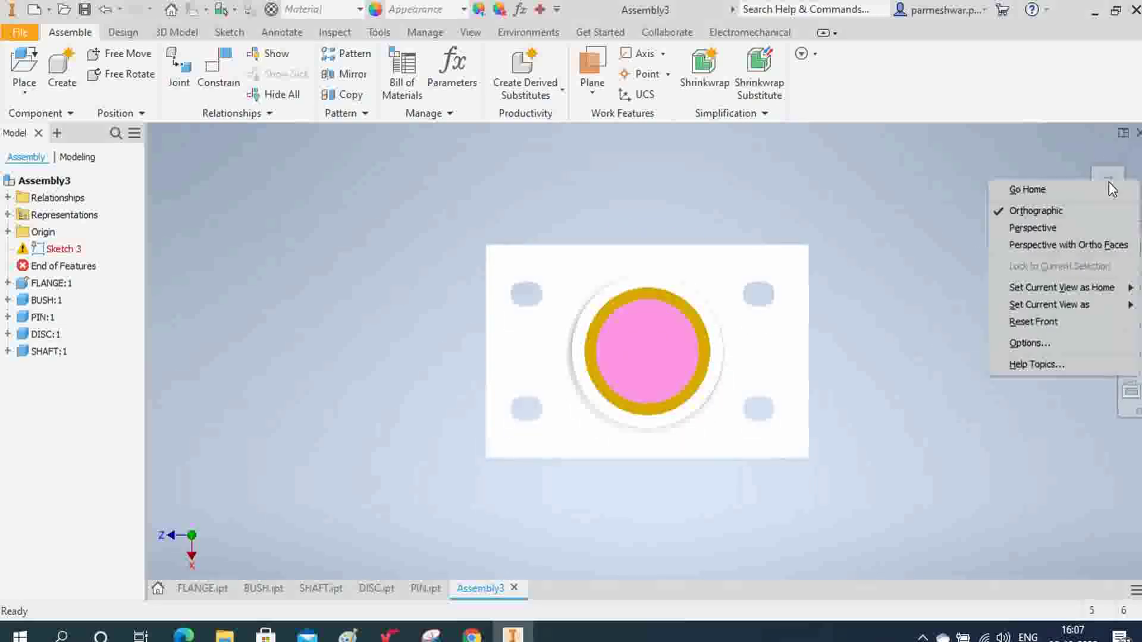
pyautogui.moveTo(1068, 305)
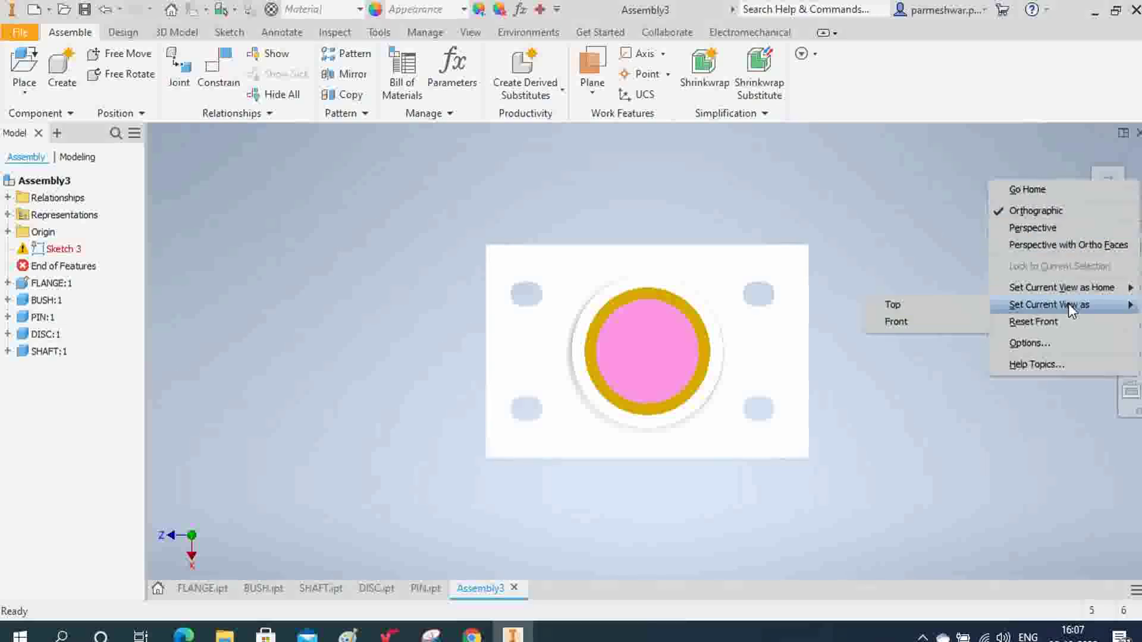
pyautogui.click(954, 304)
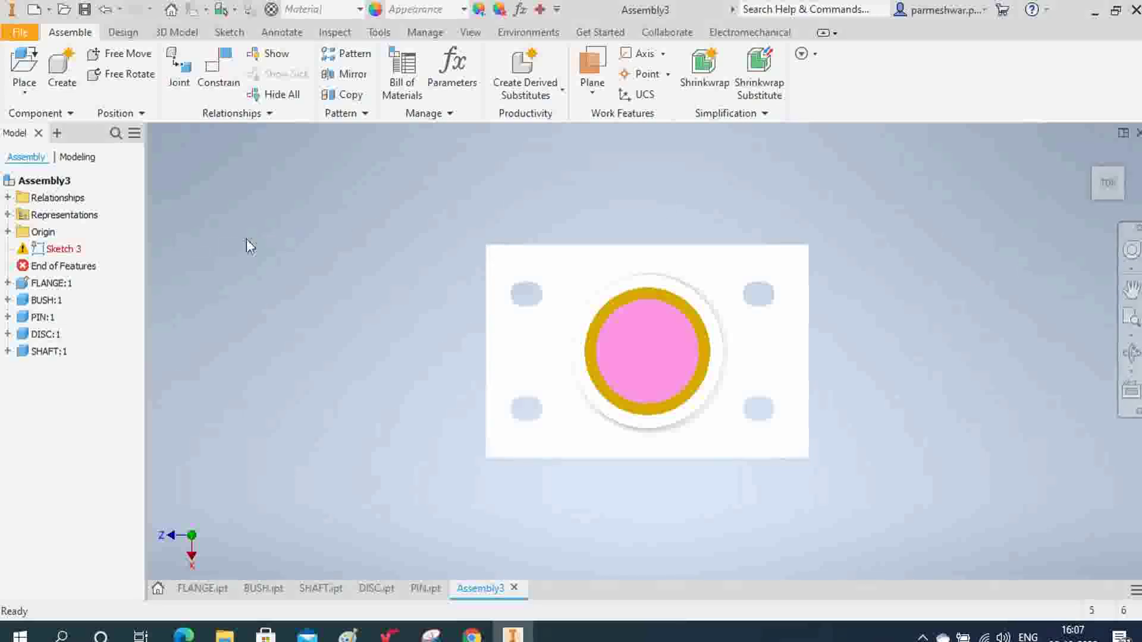
# - Delete the leftover Sketch 3 from the assembly
pyautogui.click(69, 252)
pyautogui.rightClick(70, 254)
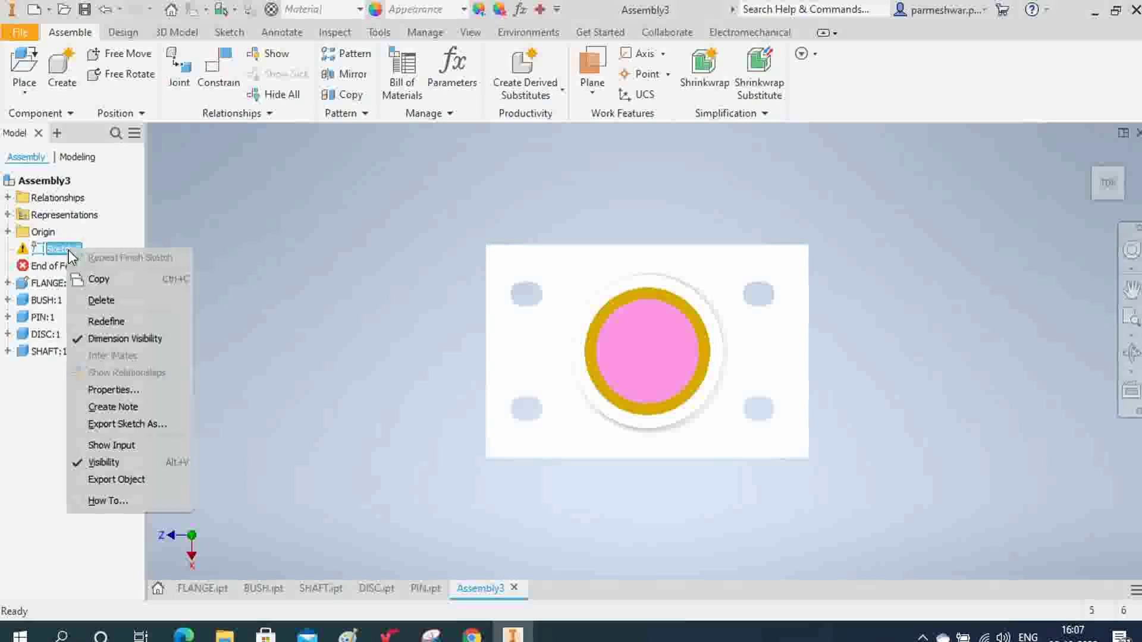
pyautogui.click(107, 301)
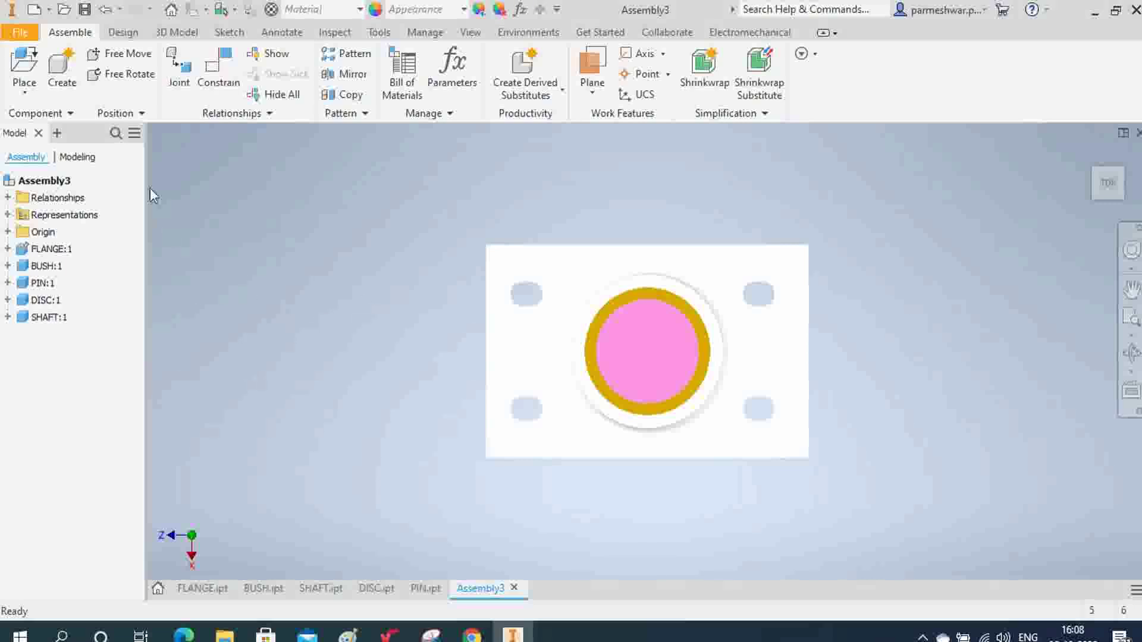
# - Save the assembly in the FOOT STEP BEARING folder as ASSEMBLY OF FOOT STEP BEARING1.iam
pyautogui.click(85, 10)
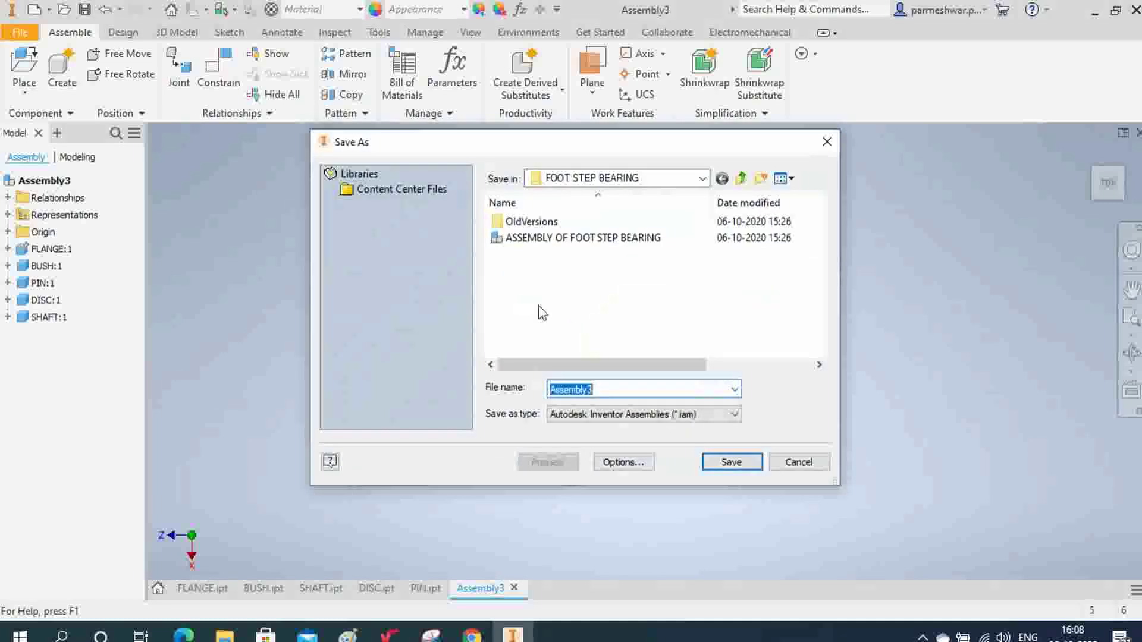
pyautogui.write('A')
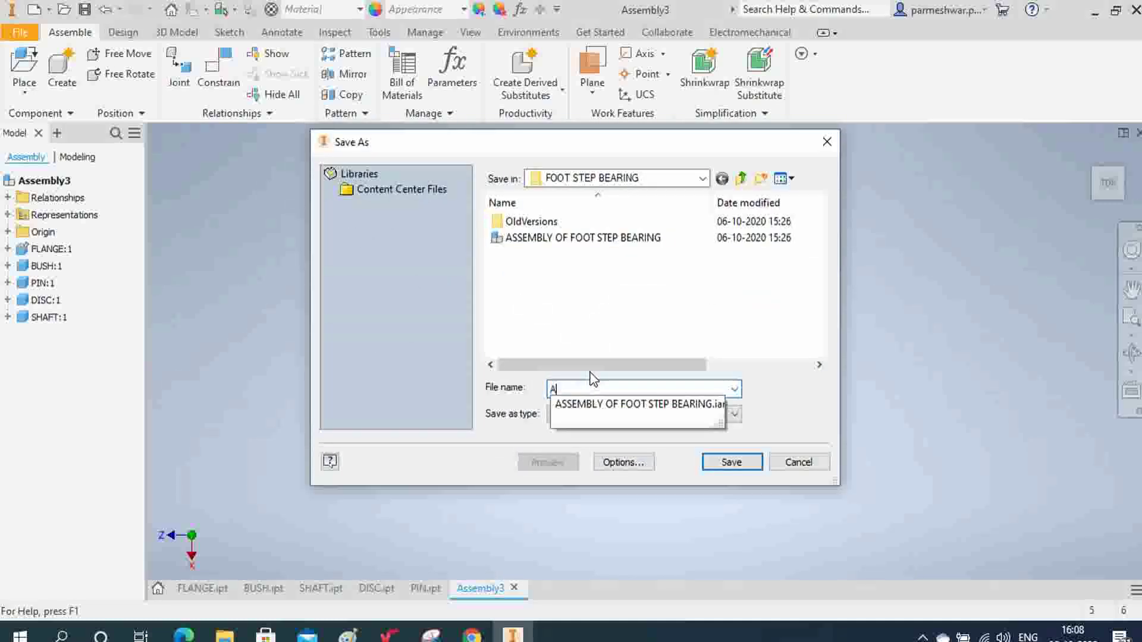
pyautogui.write('S')
pyautogui.click(632, 405)
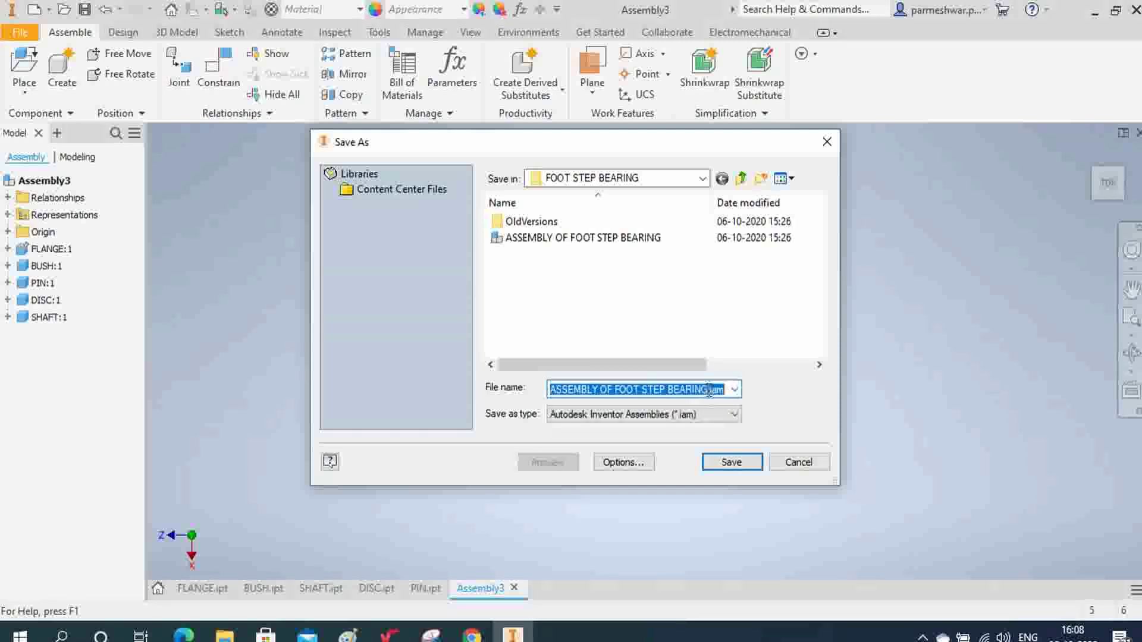
pyautogui.click(709, 390)
pyautogui.write('1')
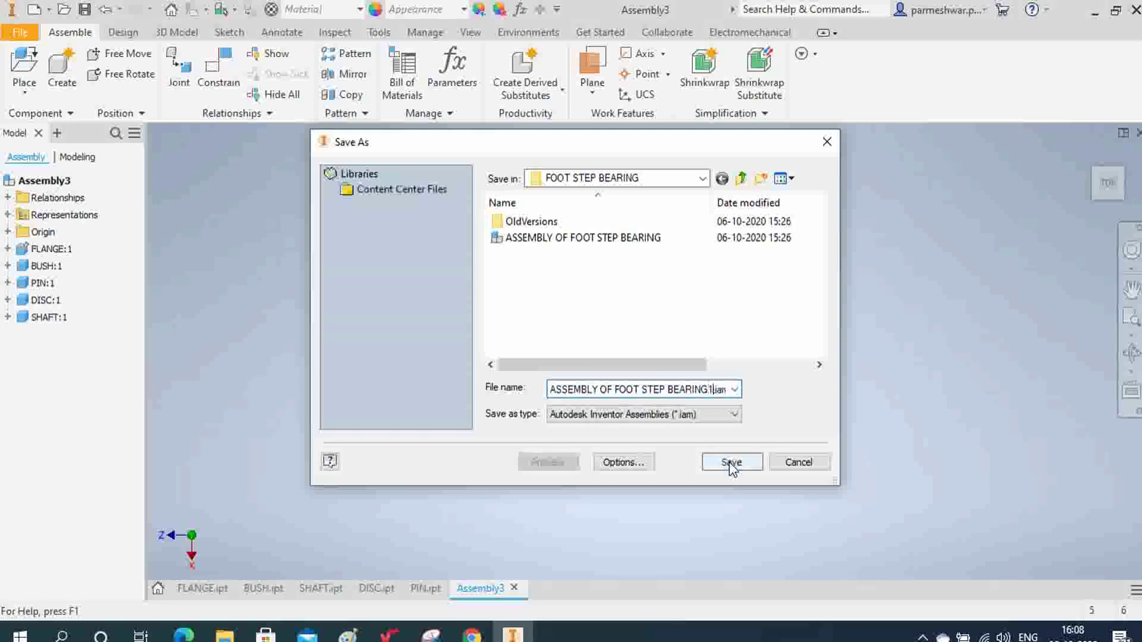
pyautogui.click(736, 467)
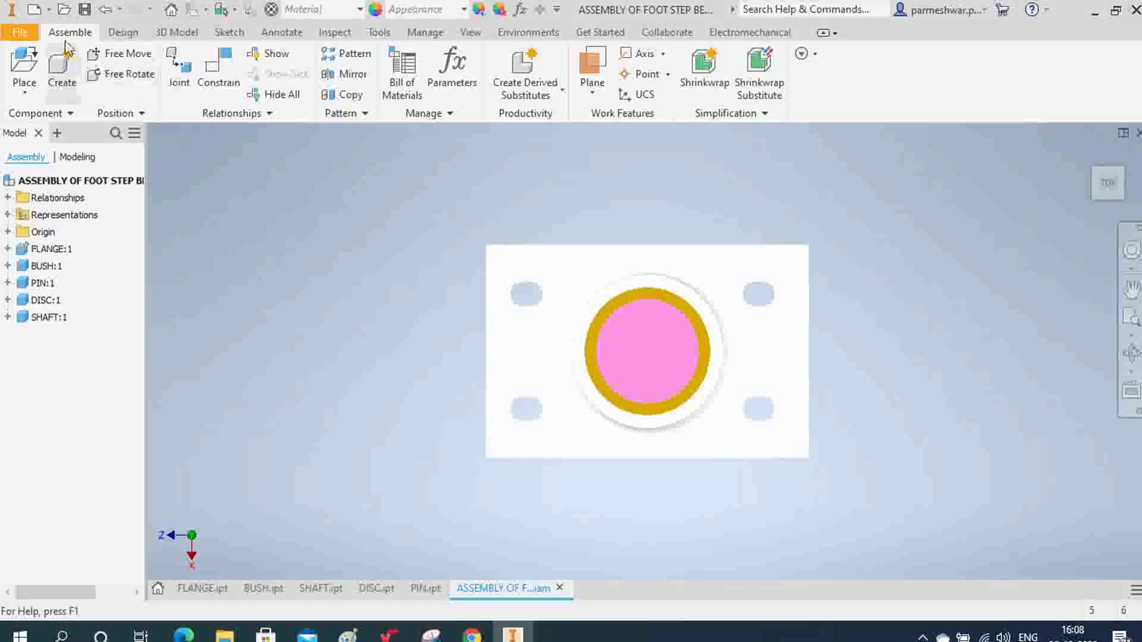
# - Create a new drawing from the Metric ISO.idw template
pyautogui.click(34, 10)
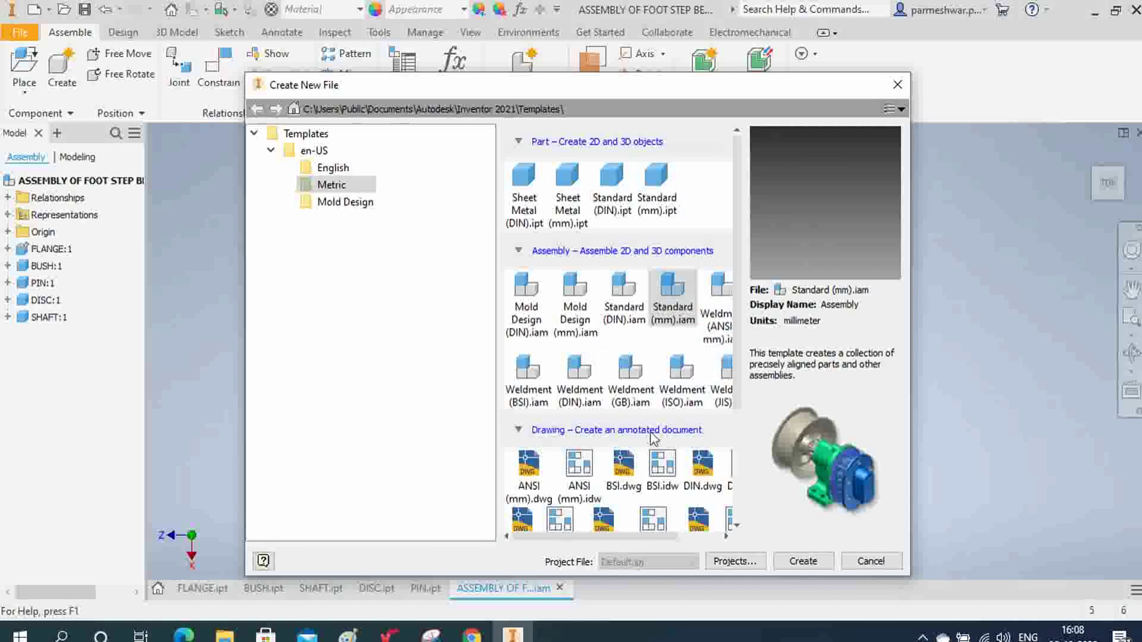
pyautogui.scroll(-3, 740, 407)
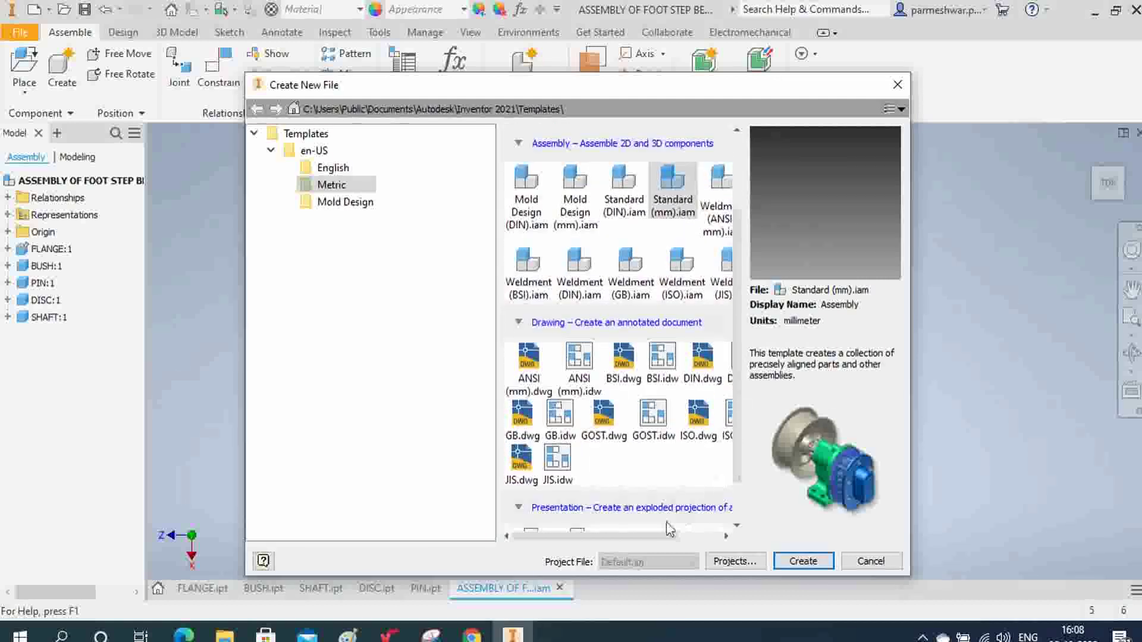
pyautogui.moveTo(654, 537); pyautogui.dragTo(707, 535)
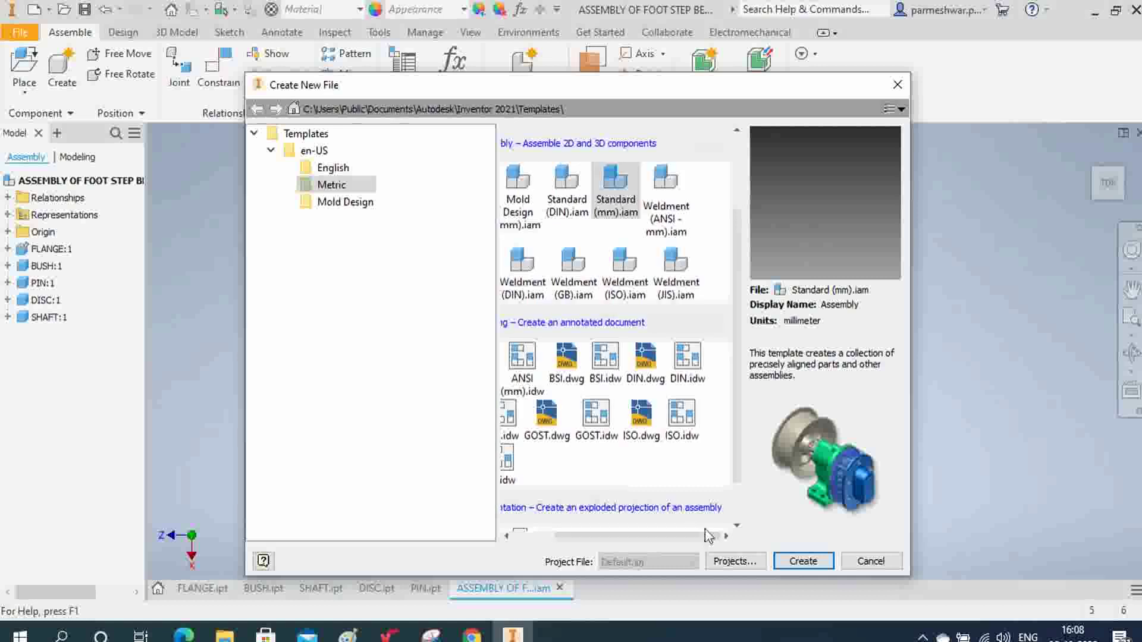
pyautogui.click(684, 424)
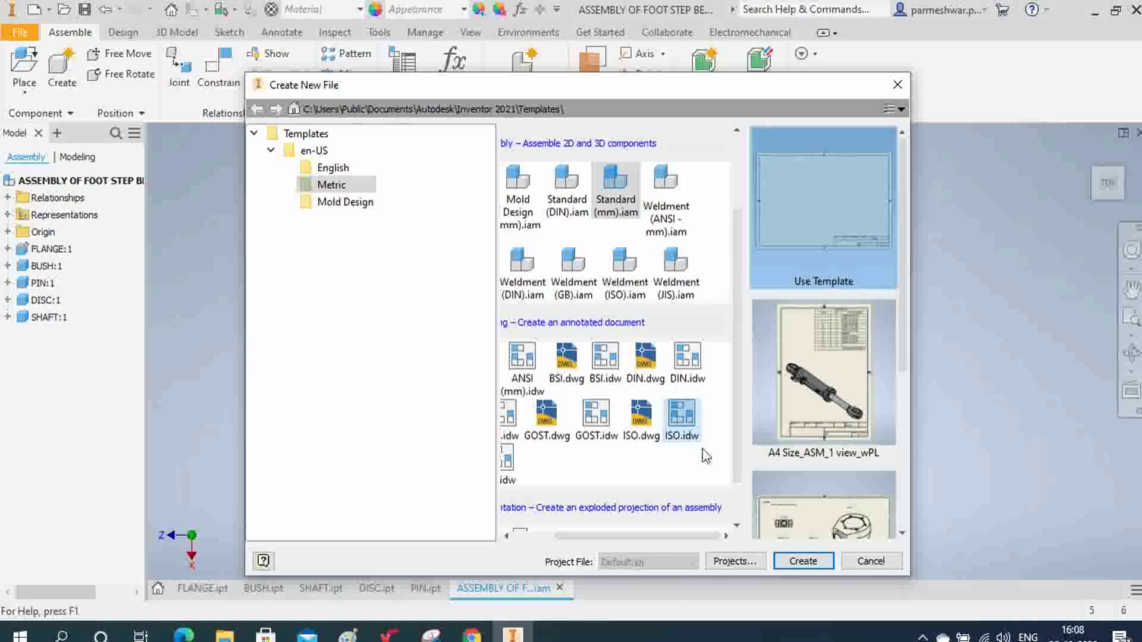
pyautogui.click(803, 561)
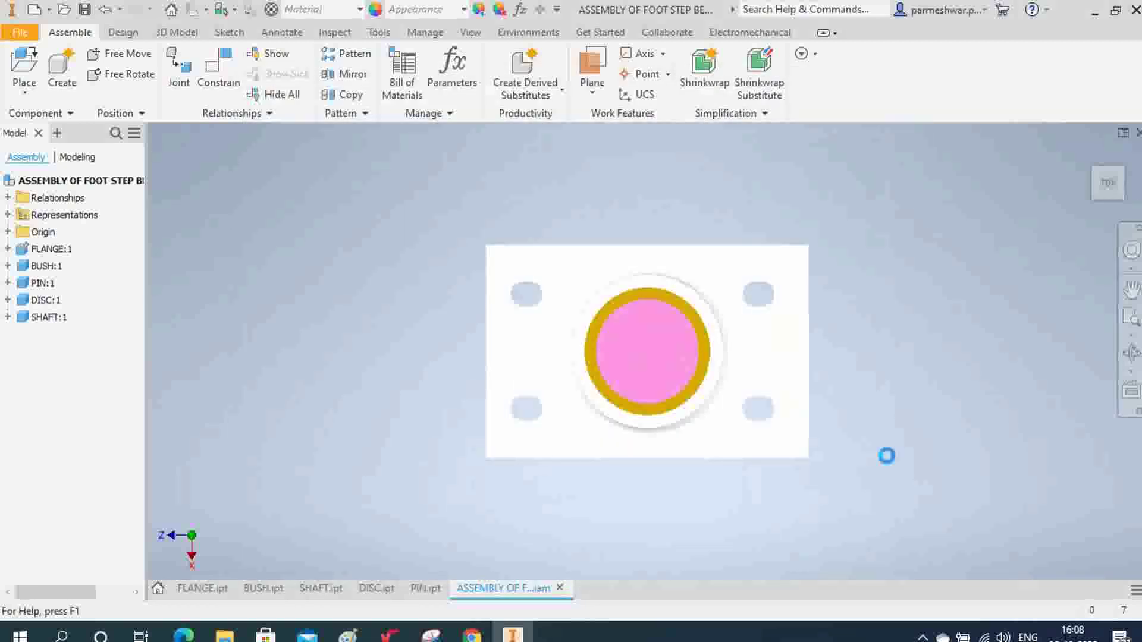
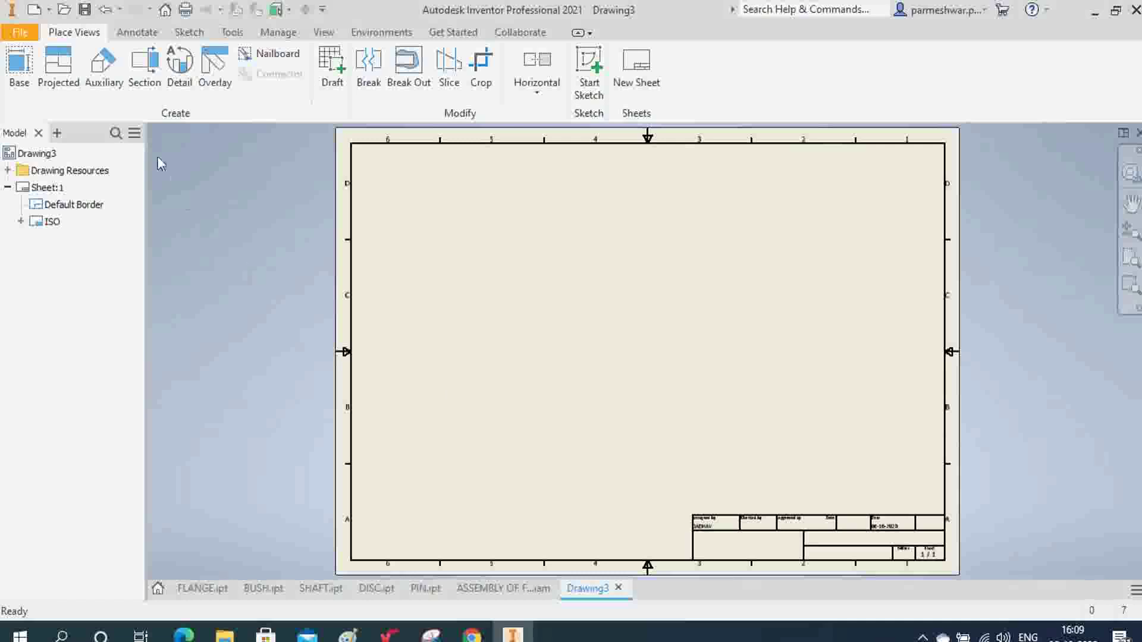
# - Place a base view of ASSEMBLY OF FOOT STEP BEARING1 in Top orientation at 1:2 scale with Raster View enabled
pyautogui.click(19, 71)
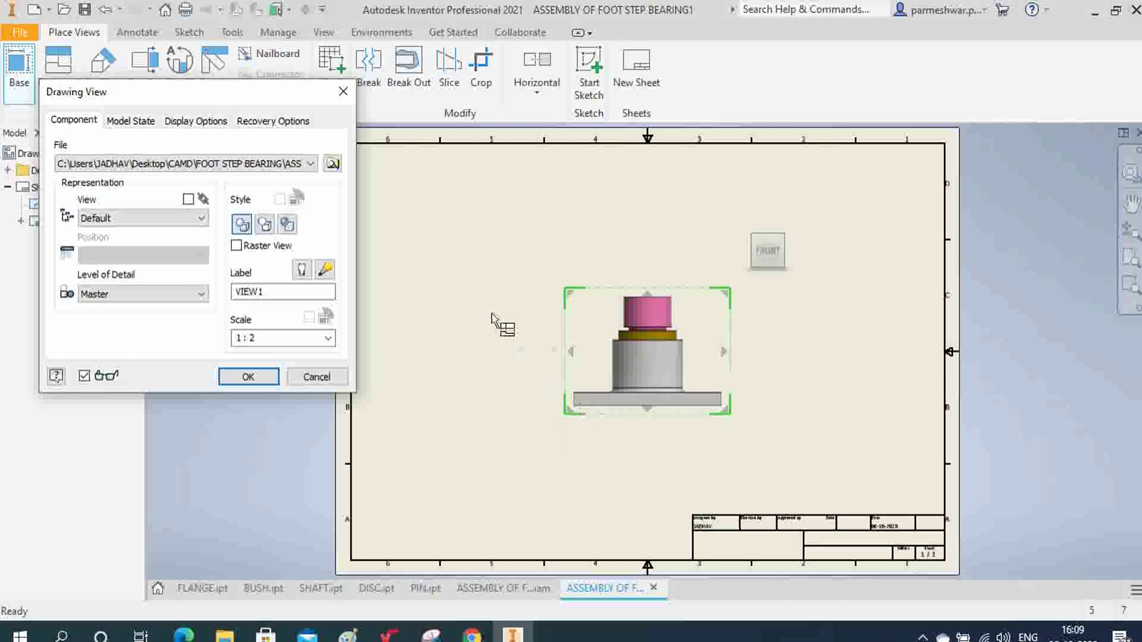
pyautogui.click(332, 162)
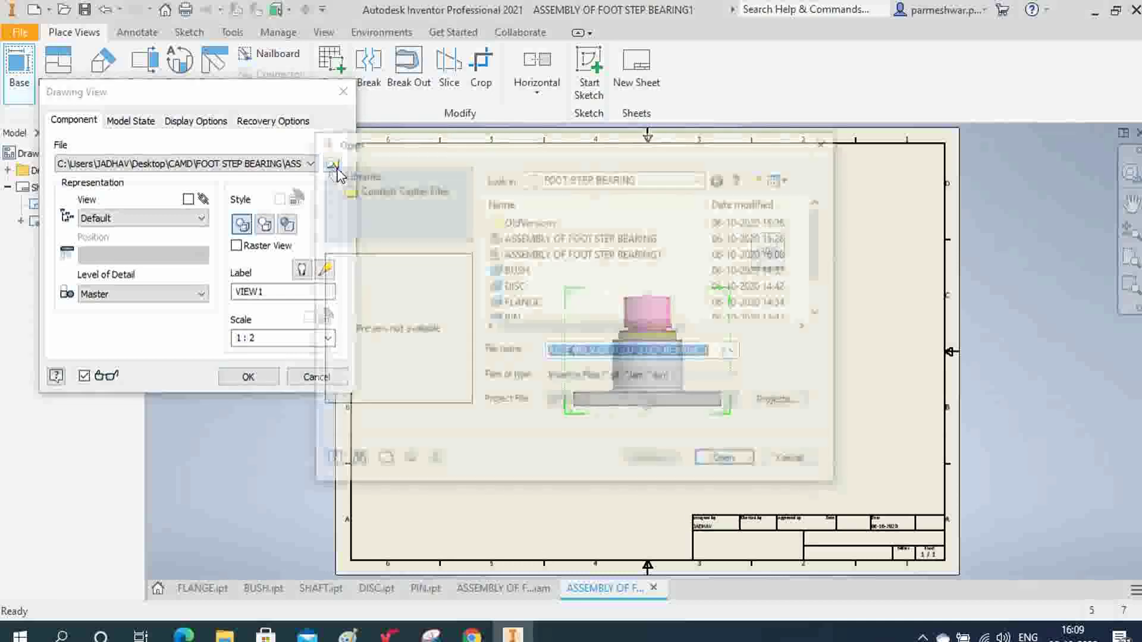
pyautogui.click(651, 259)
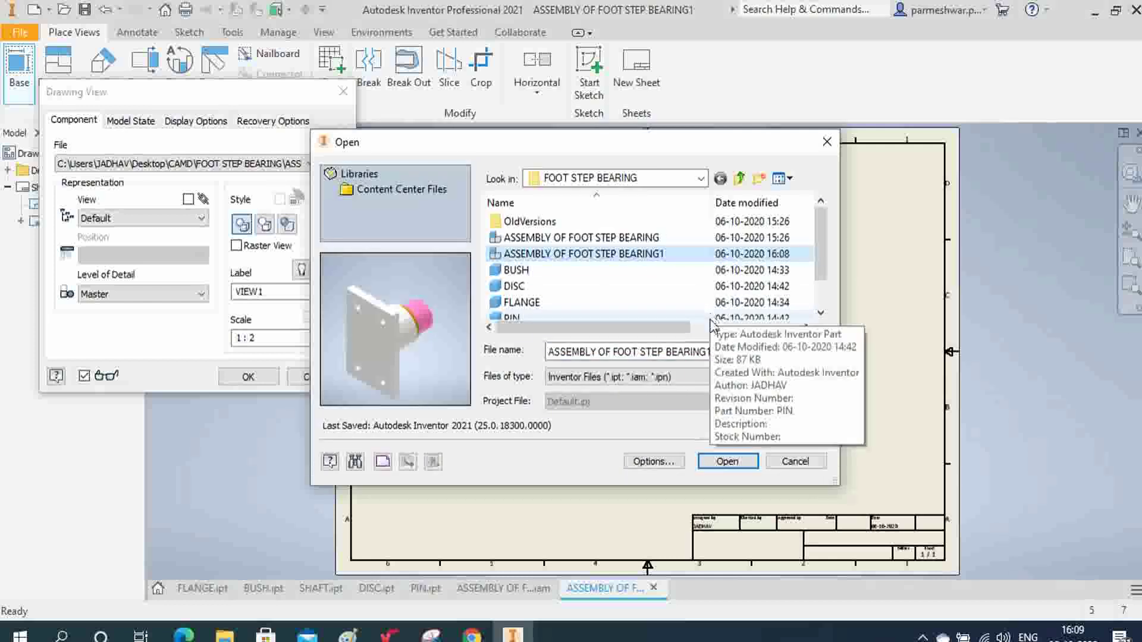
pyautogui.click(726, 461)
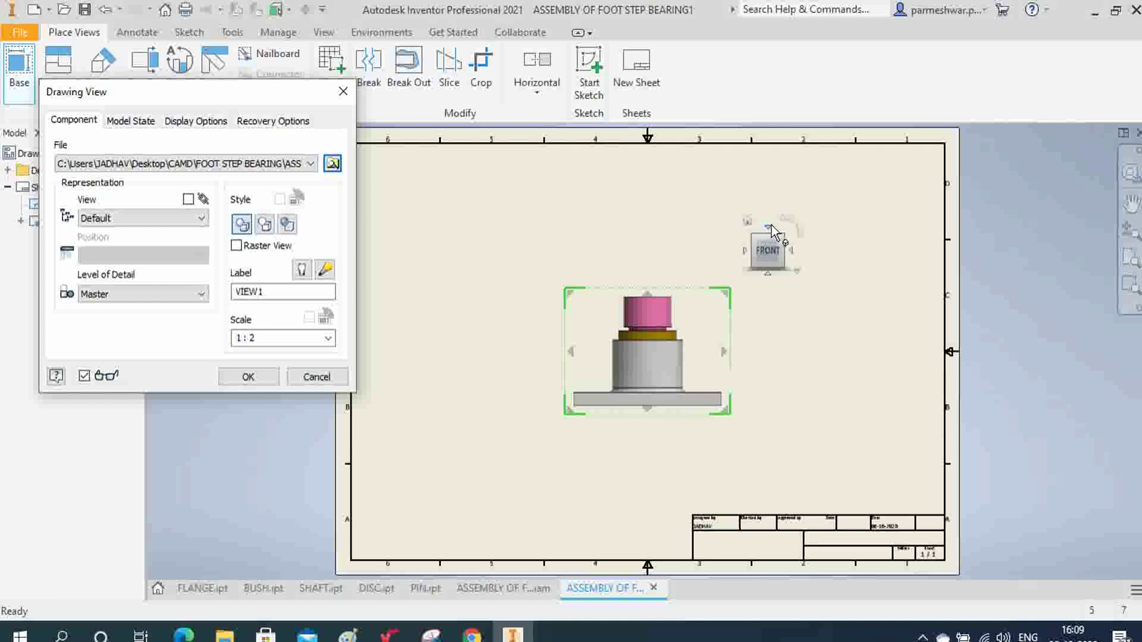
pyautogui.click(772, 228)
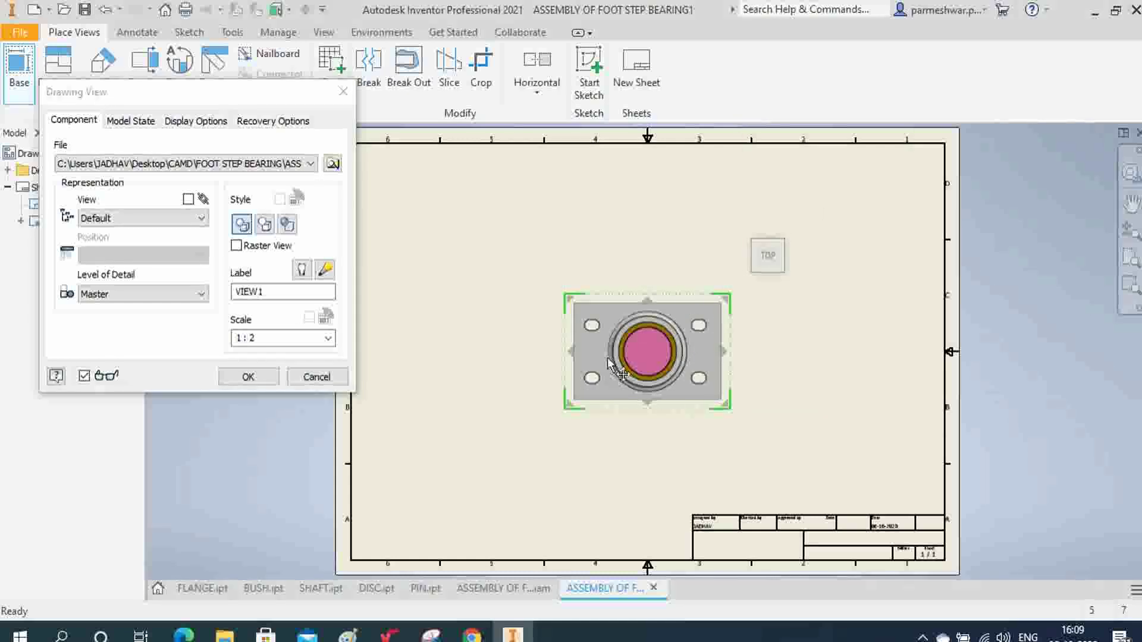
pyautogui.click(236, 246)
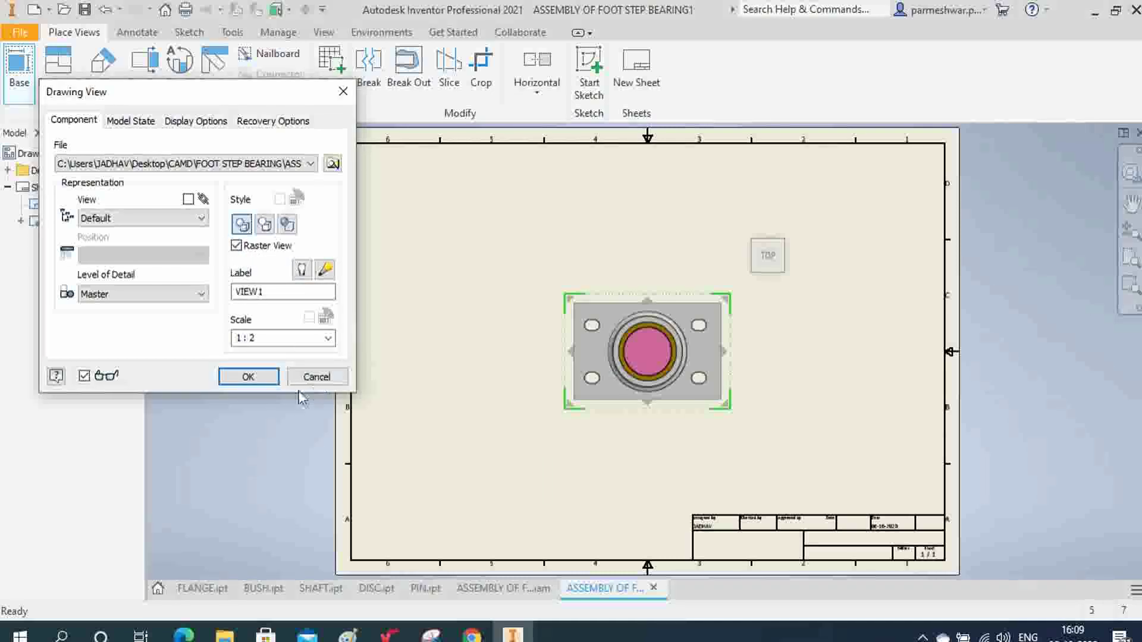
pyautogui.click(247, 377)
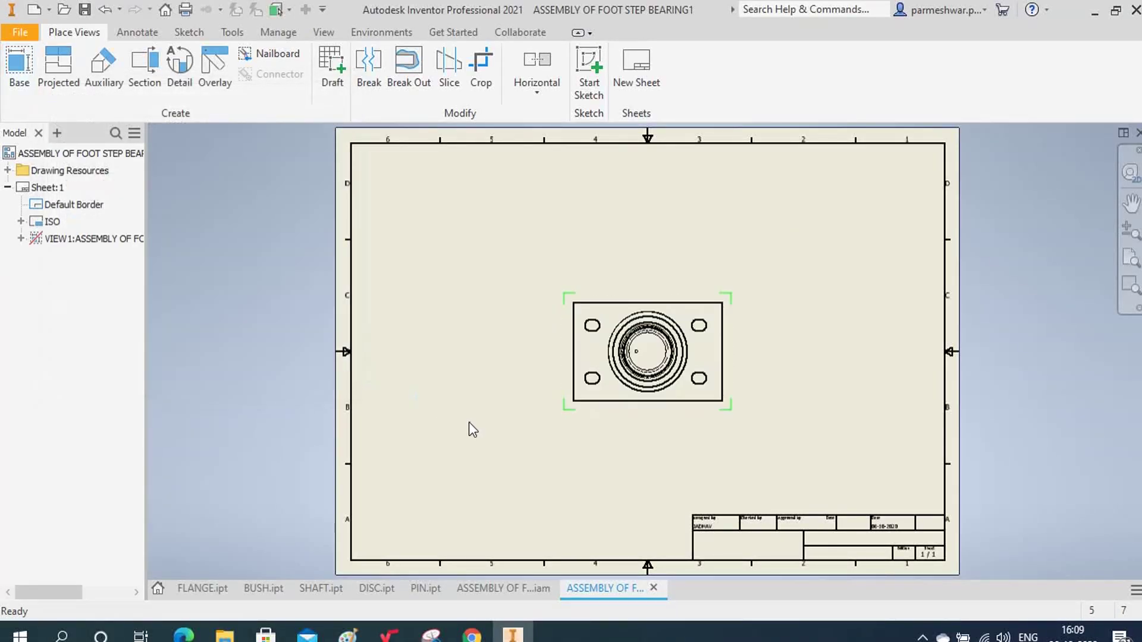
# - Move the base view into the sheet's lower-left corner, inside the border, and set its scale to 1:1.5
pyautogui.click(731, 306)
pyautogui.moveTo(731, 306); pyautogui.dragTo(544, 408)
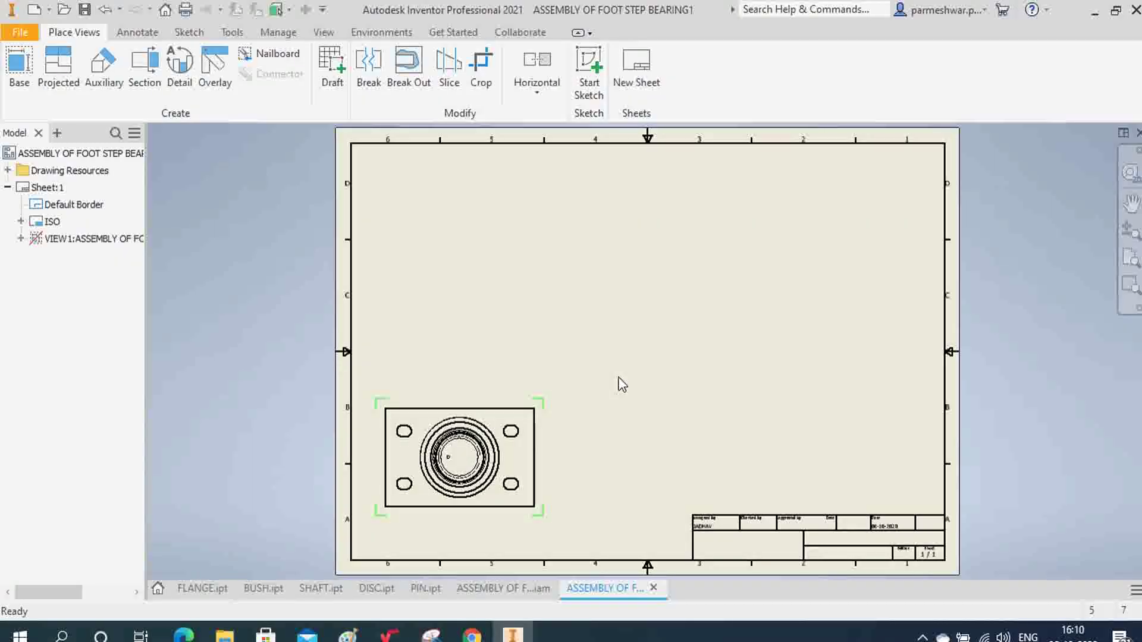
pyautogui.doubleClick(539, 410)
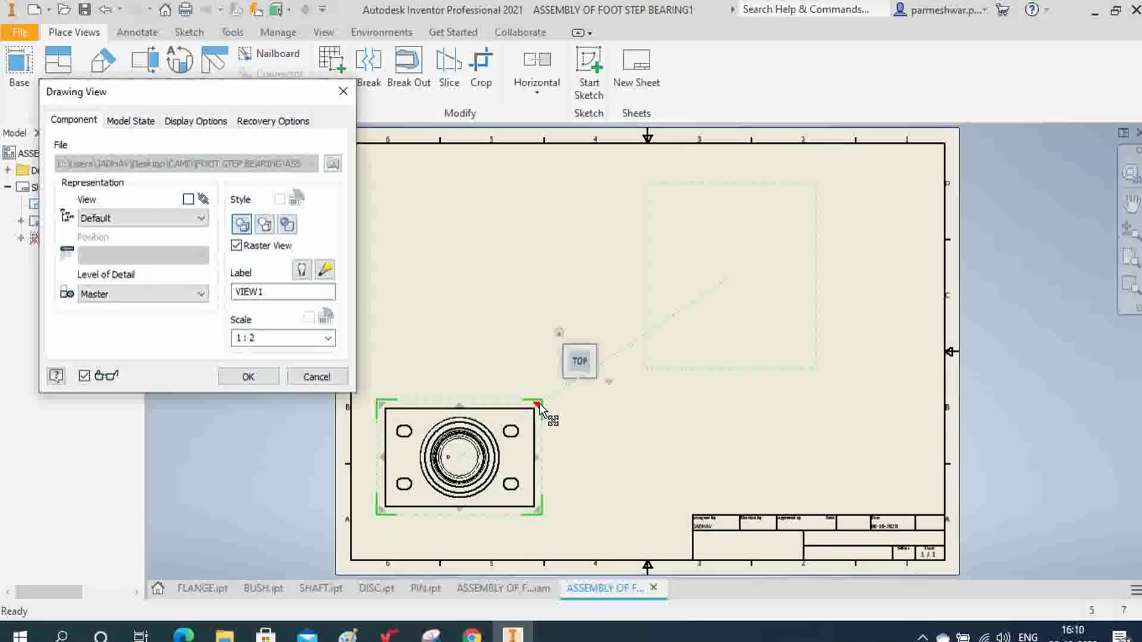
pyautogui.doubleClick(259, 338)
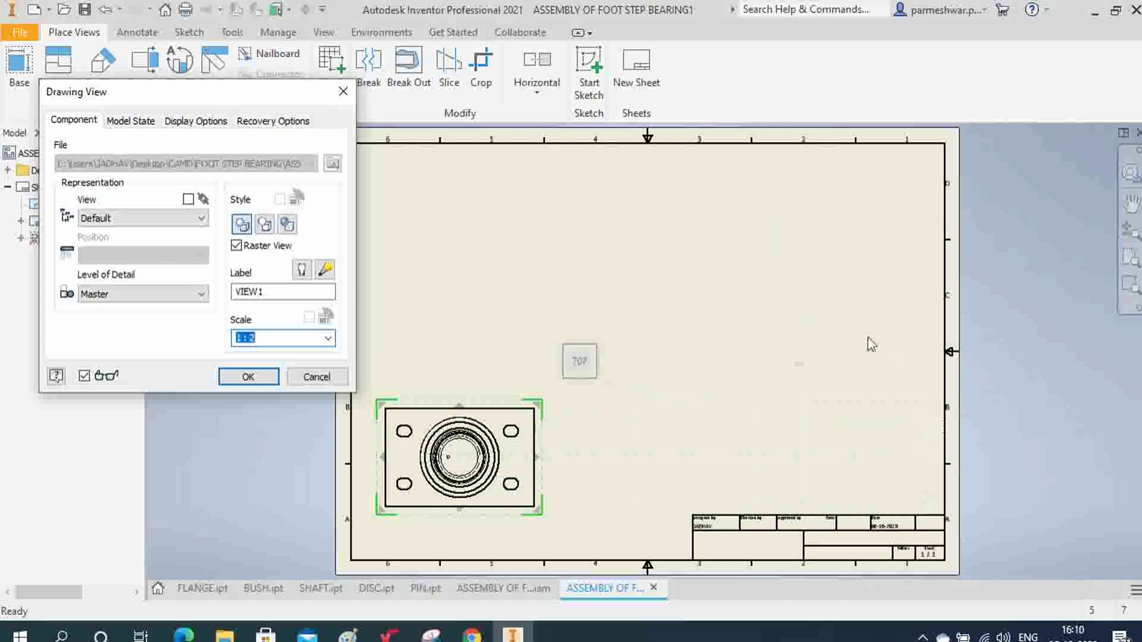
pyautogui.click(267, 337)
pyautogui.write('1.5')
pyautogui.click(247, 376)
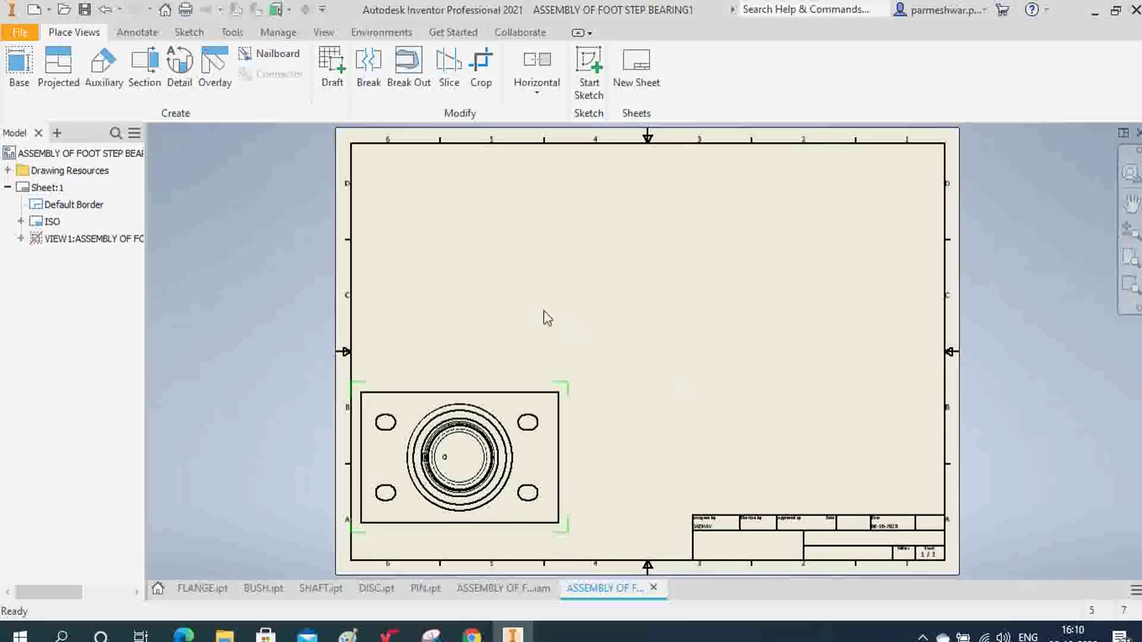
pyautogui.moveTo(564, 390); pyautogui.dragTo(584, 391)
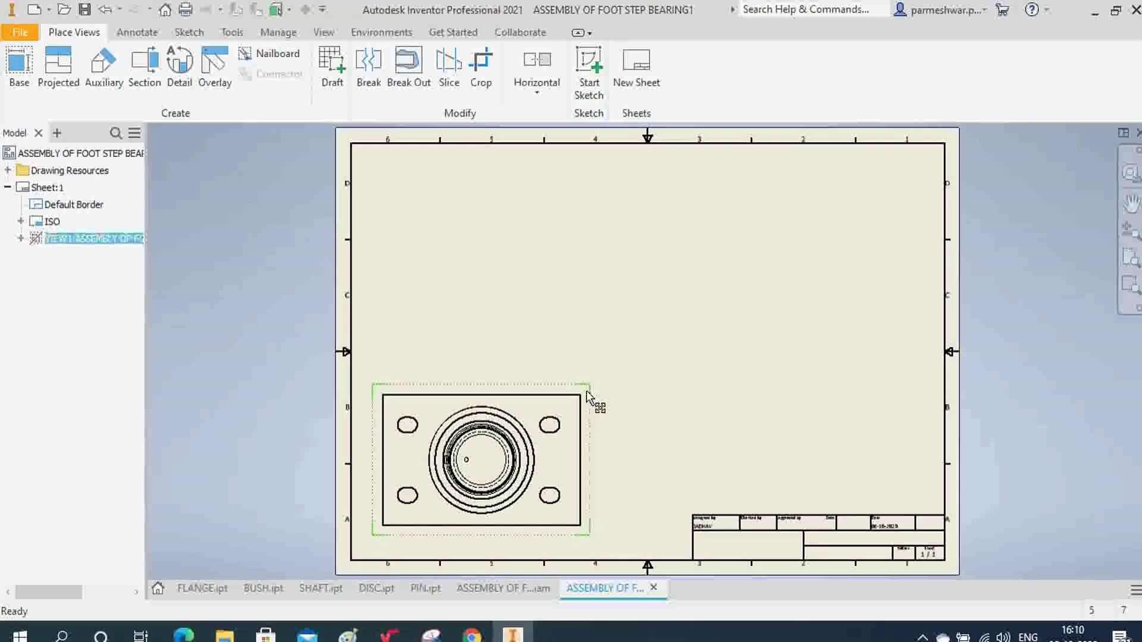
pyautogui.moveTo(587, 394); pyautogui.dragTo(597, 394)
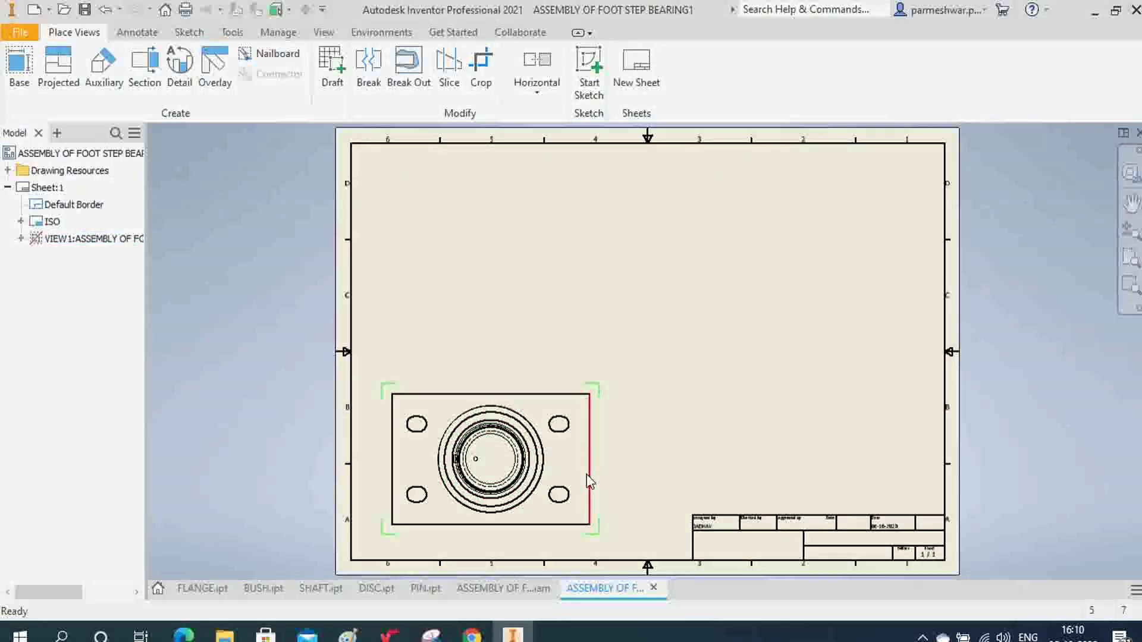
# - Create a projected half-section view above the base view, cutting from beyond the flange's left edge to the bearing centre and down past its lower edge
pyautogui.scroll(-6, 581, 474)
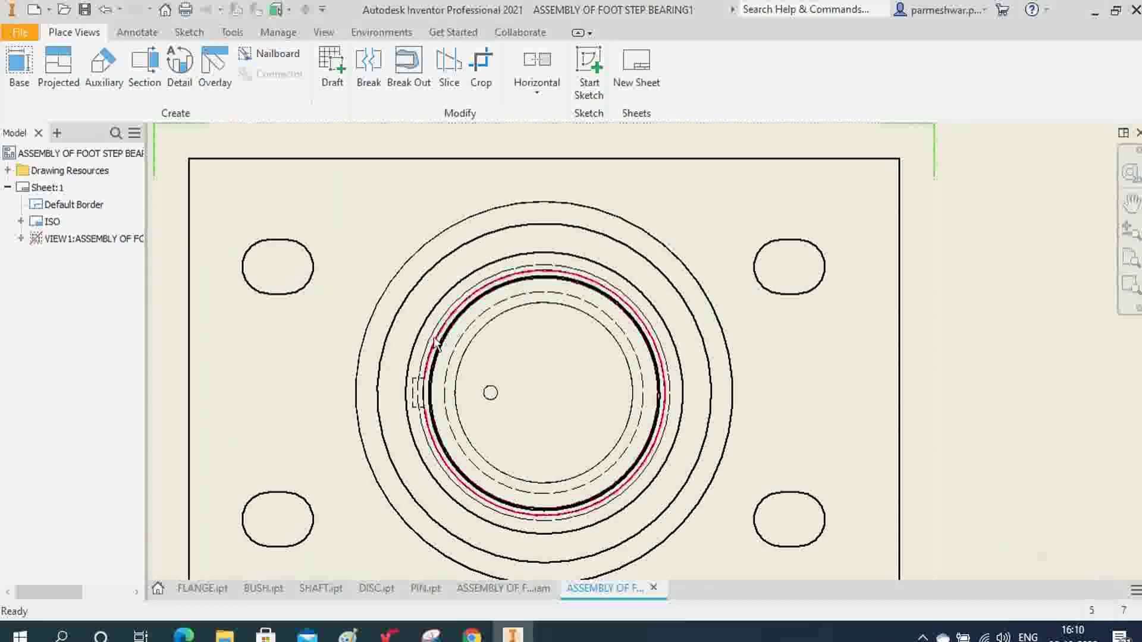
pyautogui.scroll(-3, 441, 339)
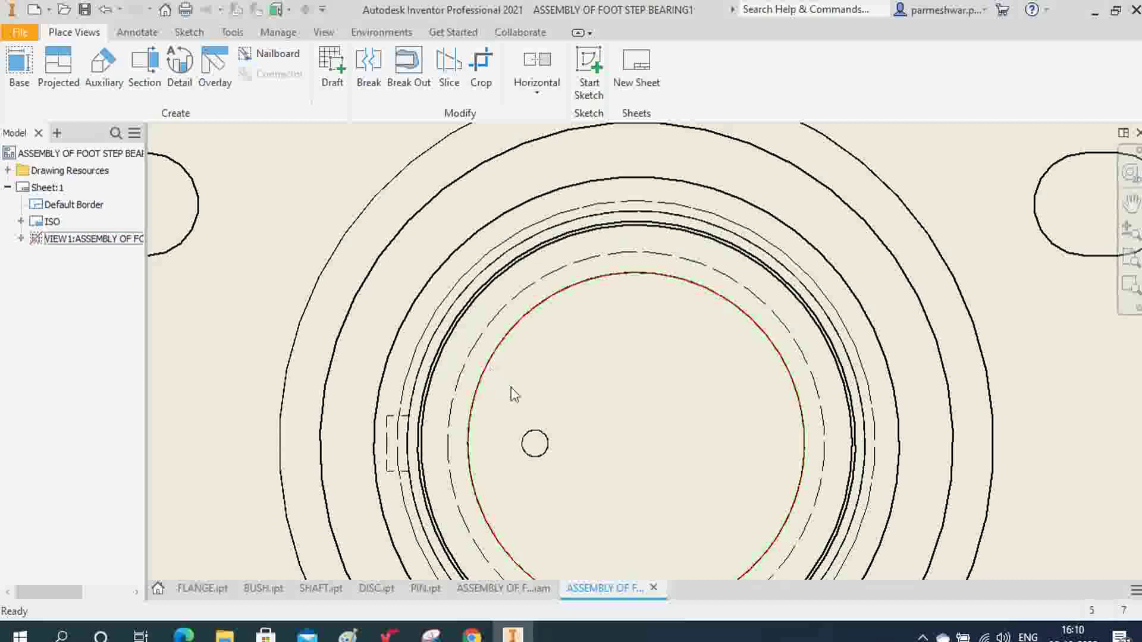
pyautogui.scroll(5, 517, 399)
pyautogui.scroll(5, 529, 408)
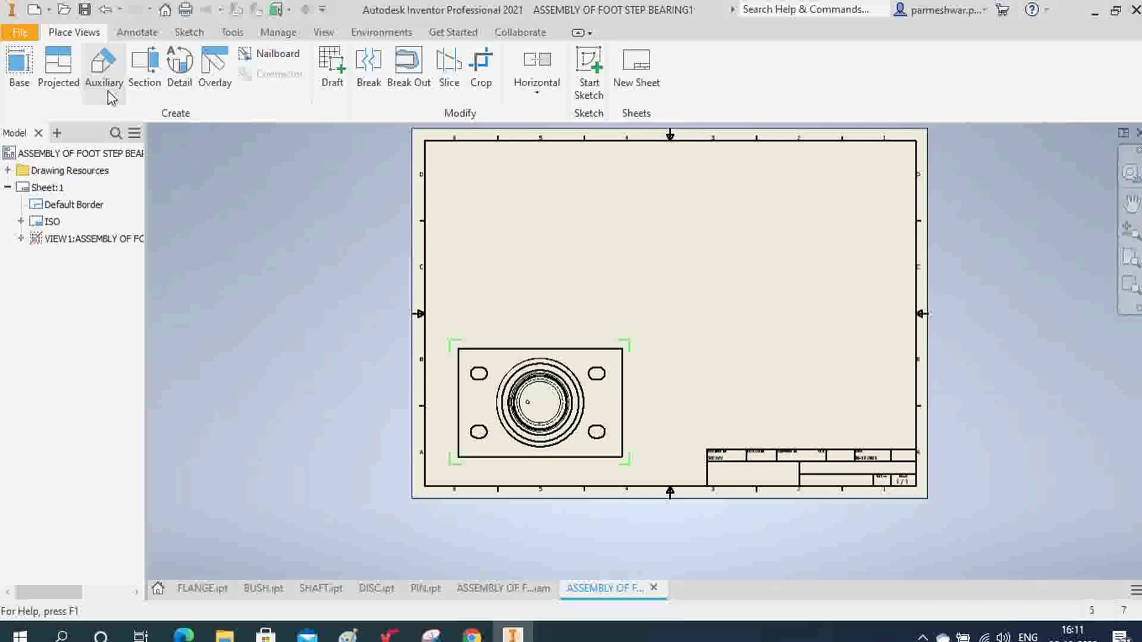
pyautogui.click(143, 69)
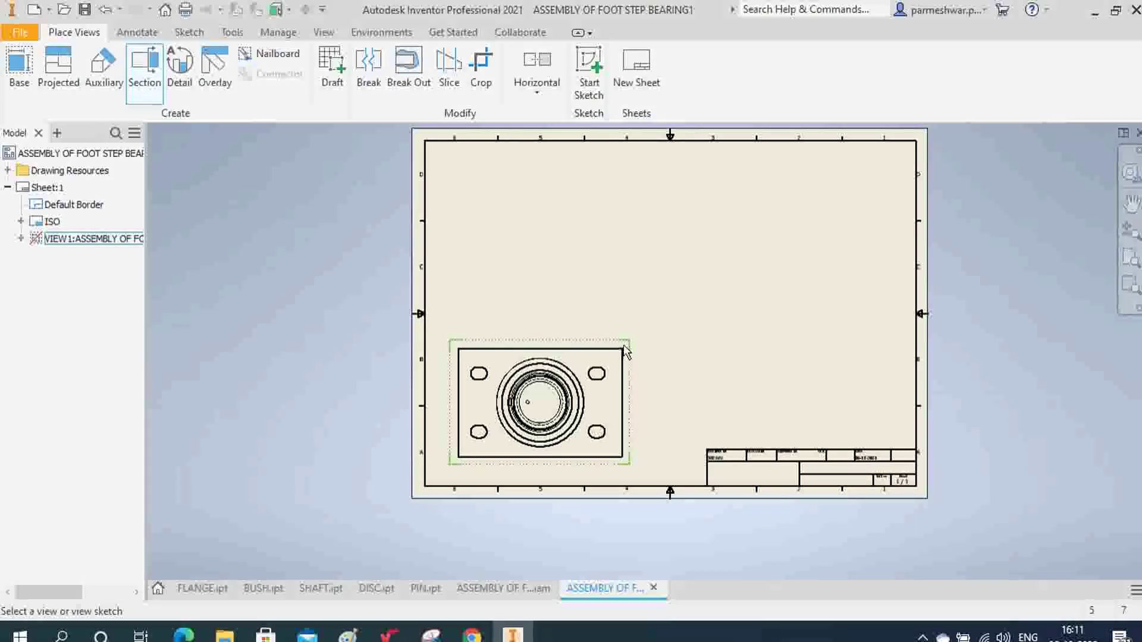
pyautogui.click(626, 392)
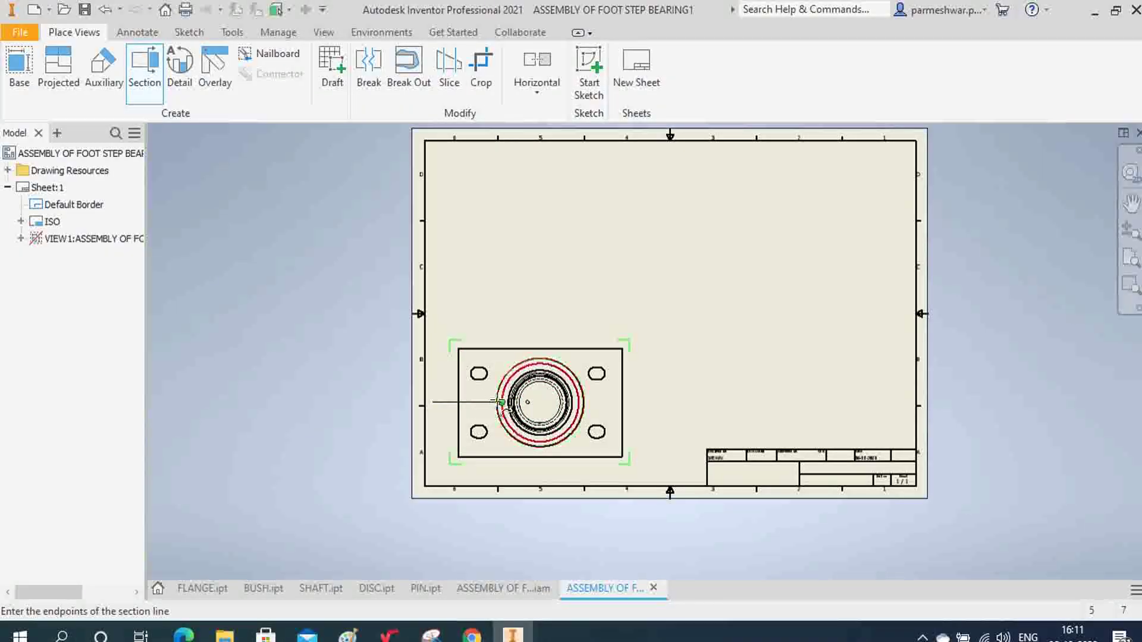
pyautogui.click(433, 401)
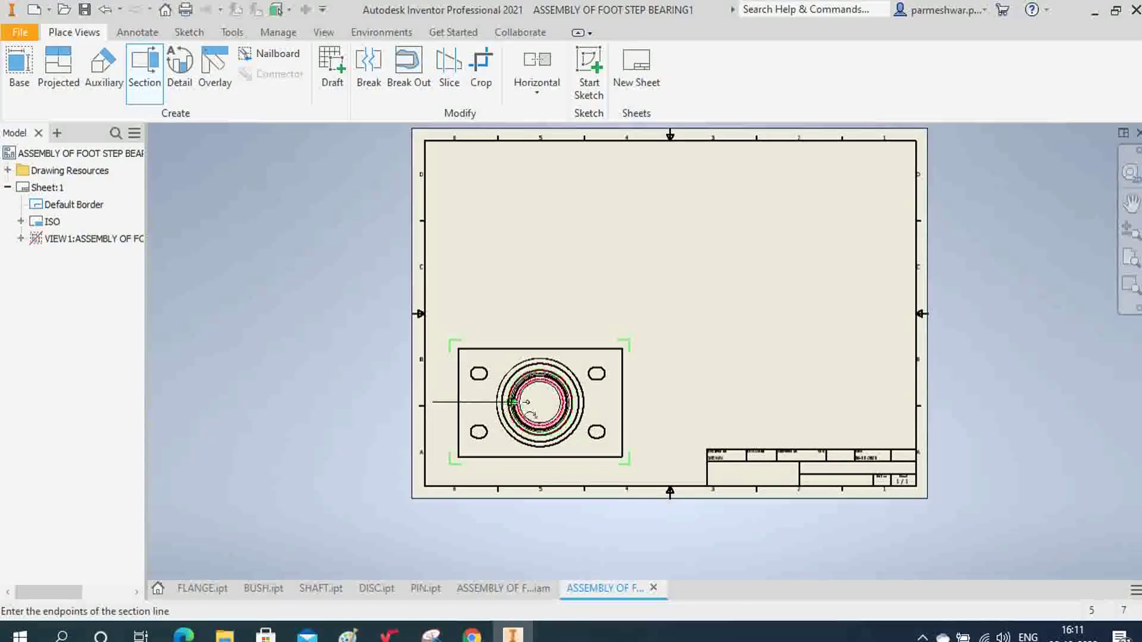
pyautogui.click(539, 402)
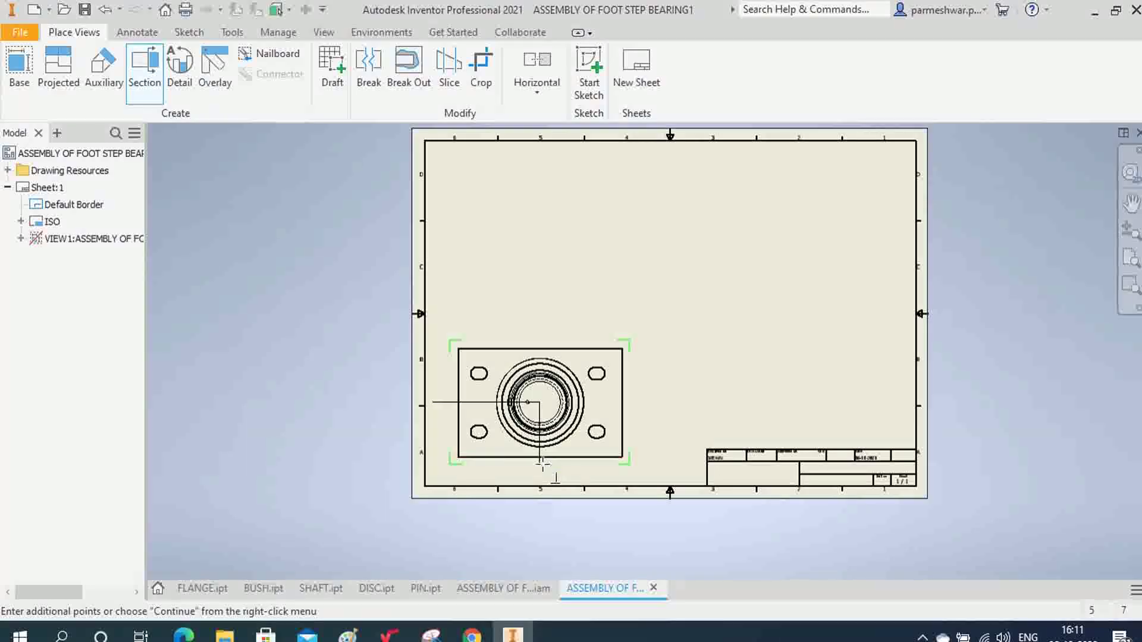
pyautogui.rightClick(589, 467)
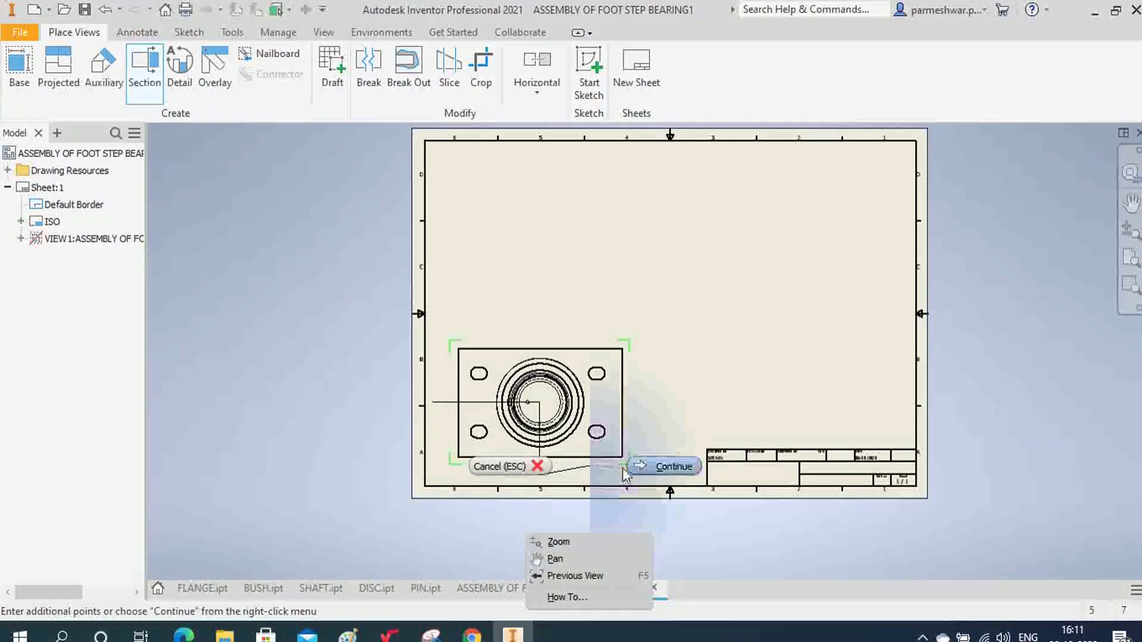
pyautogui.click(663, 466)
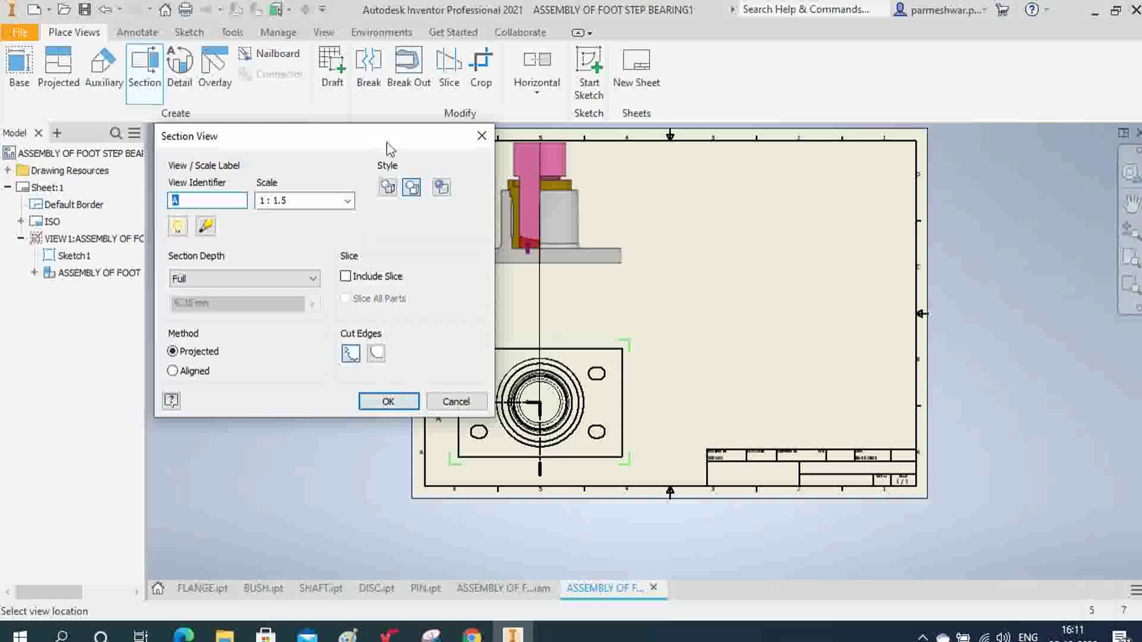
pyautogui.moveTo(386, 144); pyautogui.dragTo(272, 133)
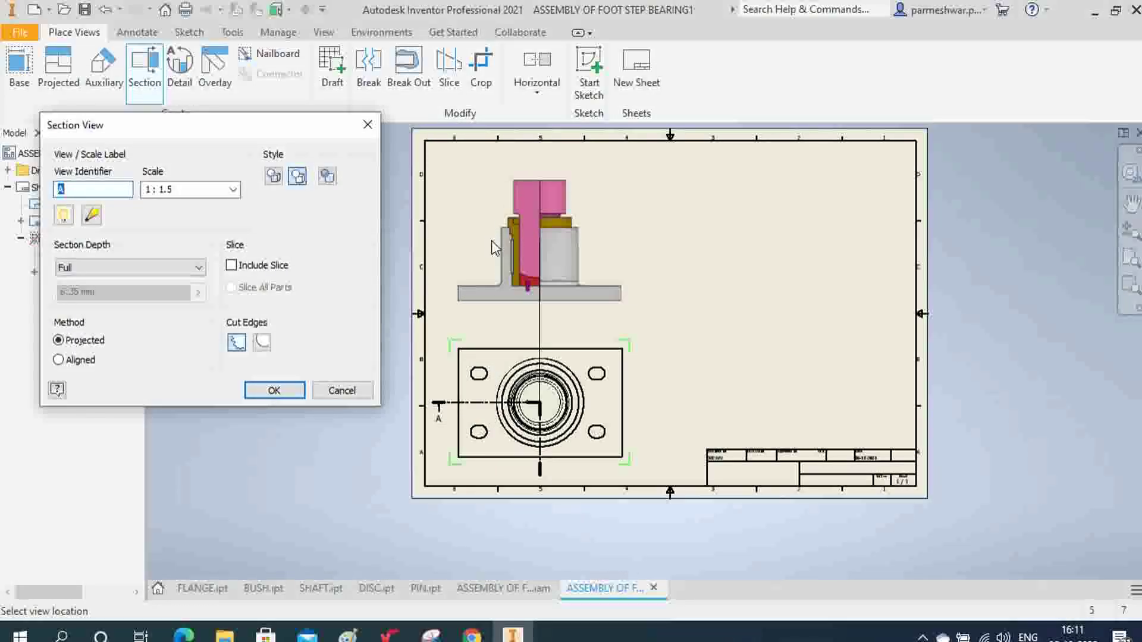
pyautogui.click(492, 241)
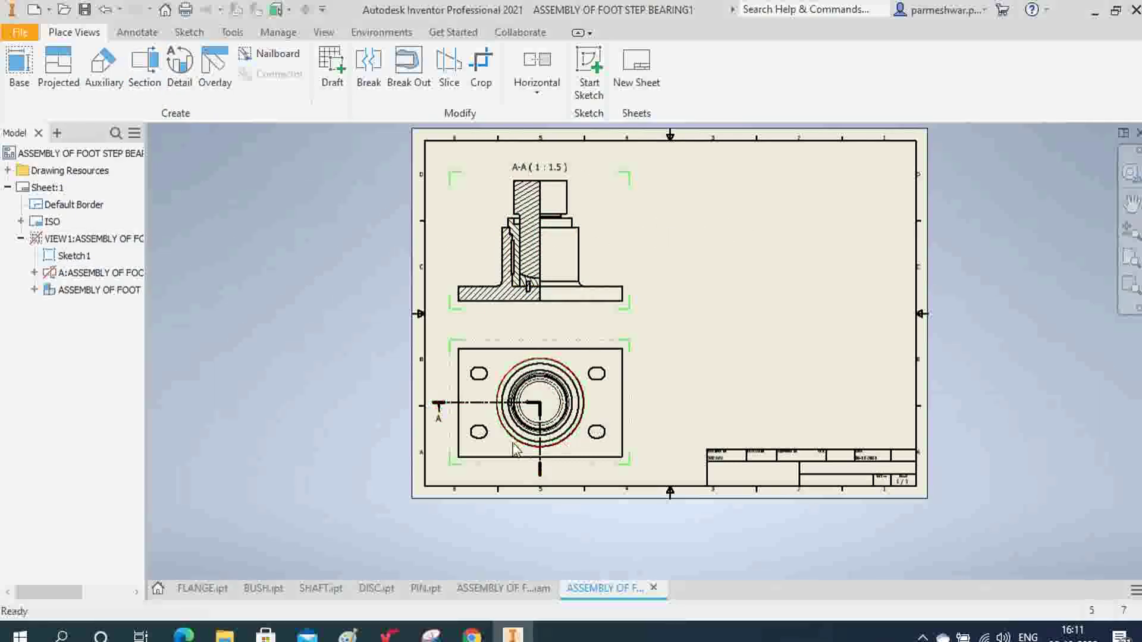
# - Examine the stepped section line on the base view and the hatched half of section A-A
pyautogui.click(439, 408)
pyautogui.moveTo(438, 408); pyautogui.dragTo(542, 475)
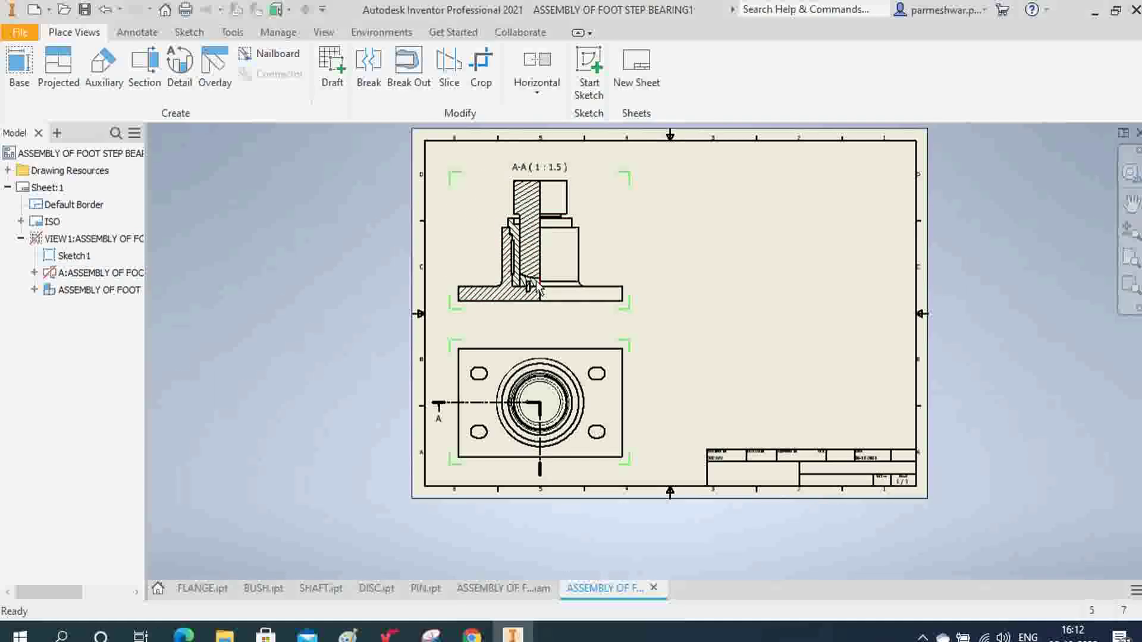
pyautogui.scroll(-2, 696, 238)
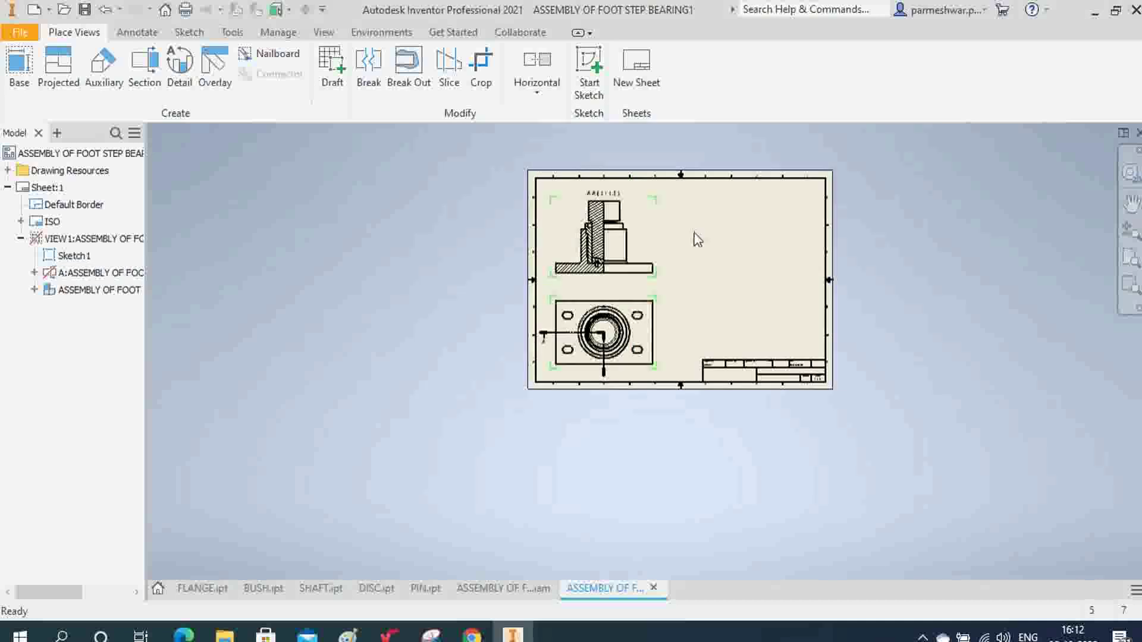
pyautogui.scroll(5, 693, 237)
pyautogui.scroll(-5, 571, 232)
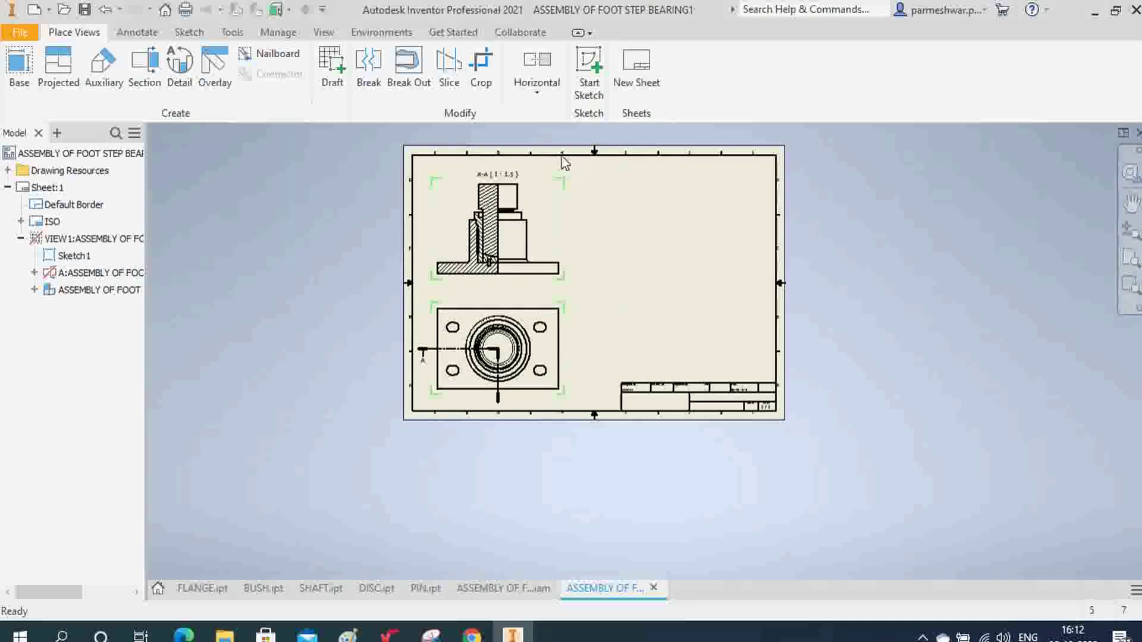
pyautogui.scroll(3, 553, 229)
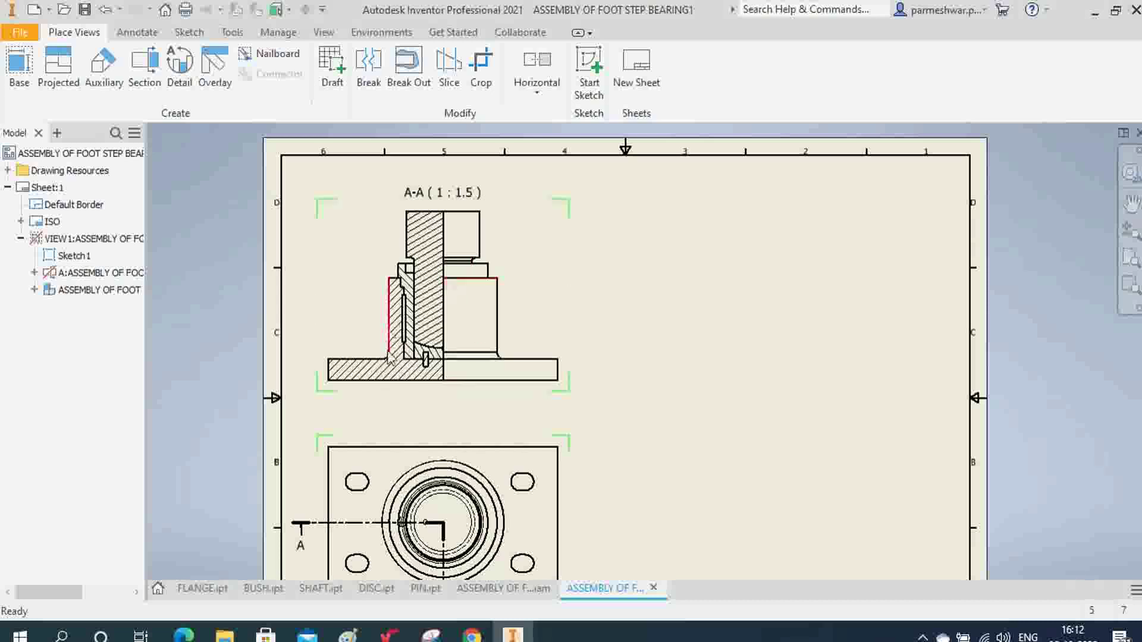
pyautogui.scroll(-2, 501, 398)
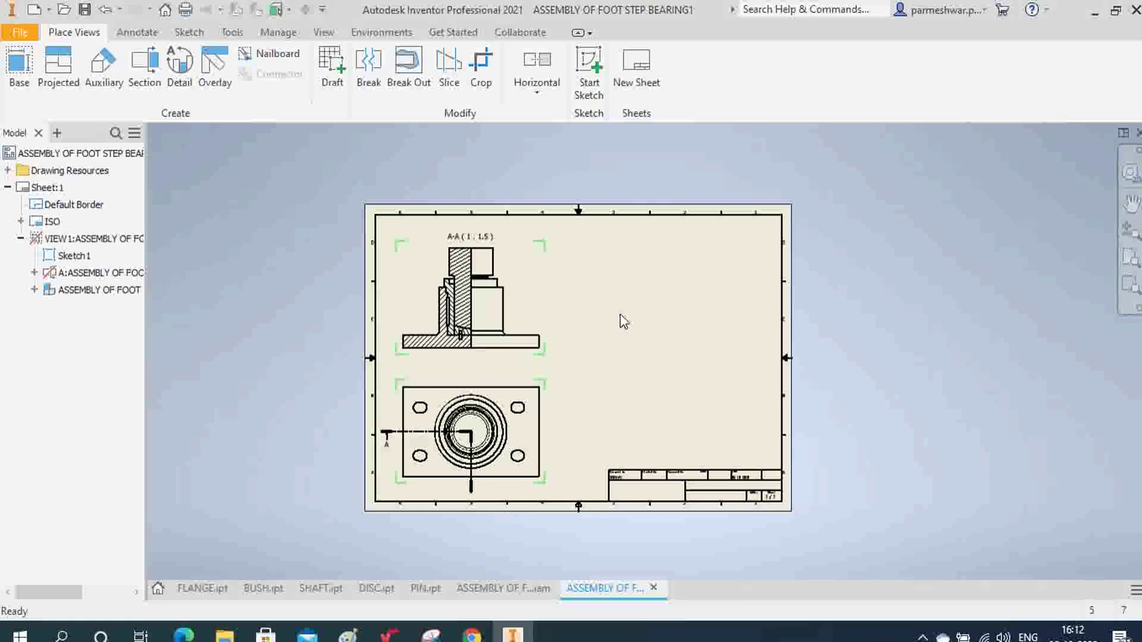
# - Balloon the flange at its upper base edge in section A-A, enabling the assembly's Structured, First Level BOM view
pyautogui.rightClick(652, 361)
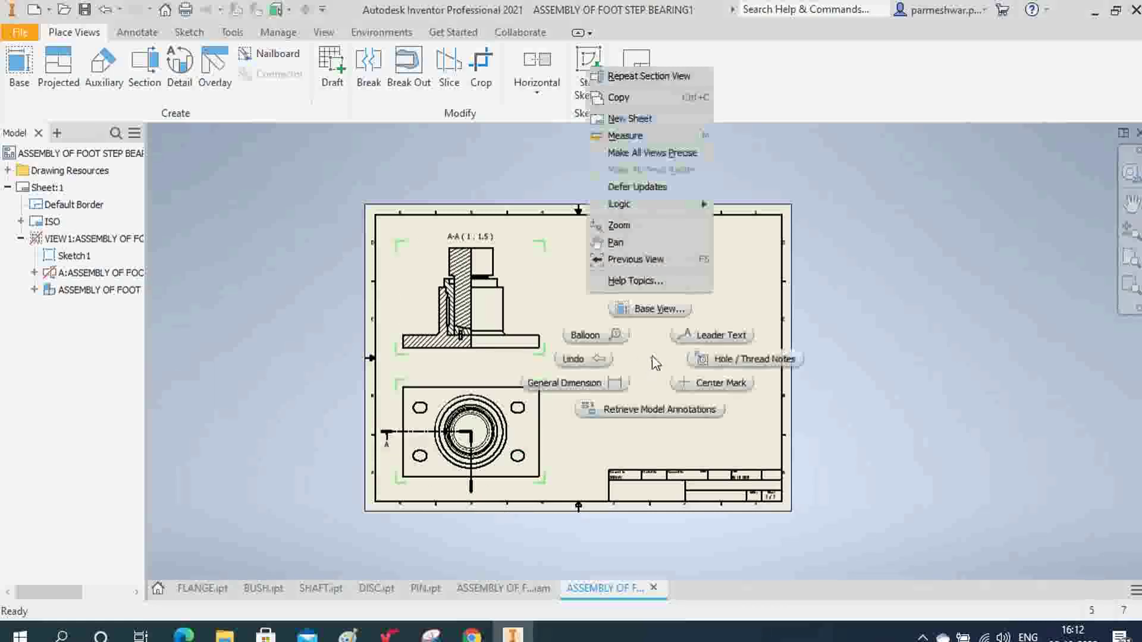
pyautogui.click(639, 357)
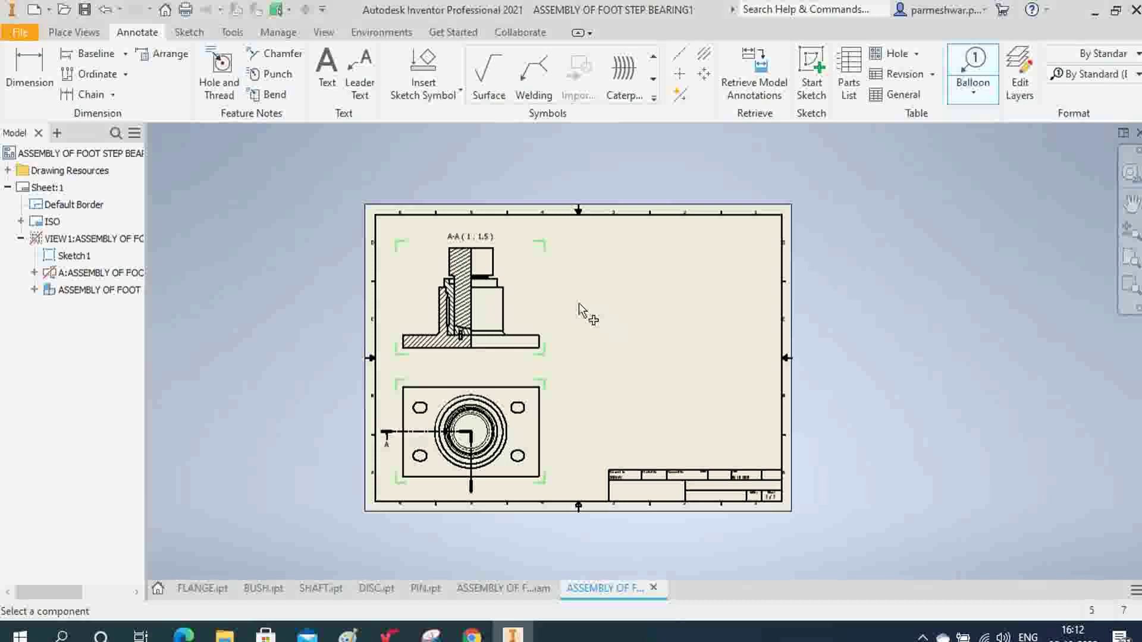
pyautogui.click(527, 334)
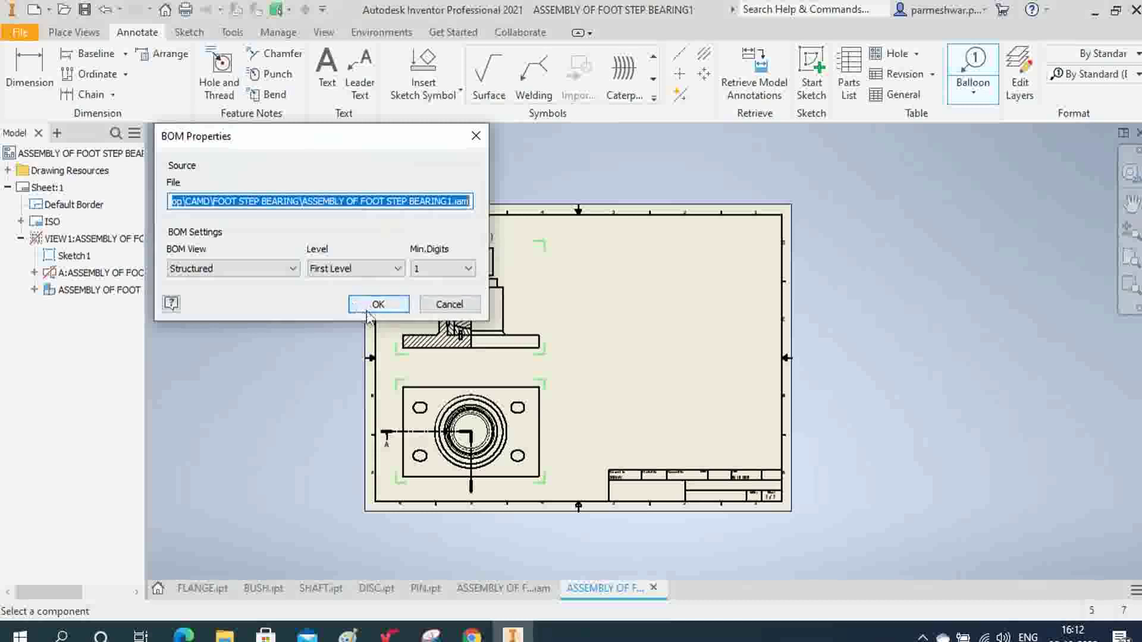
pyautogui.click(393, 309)
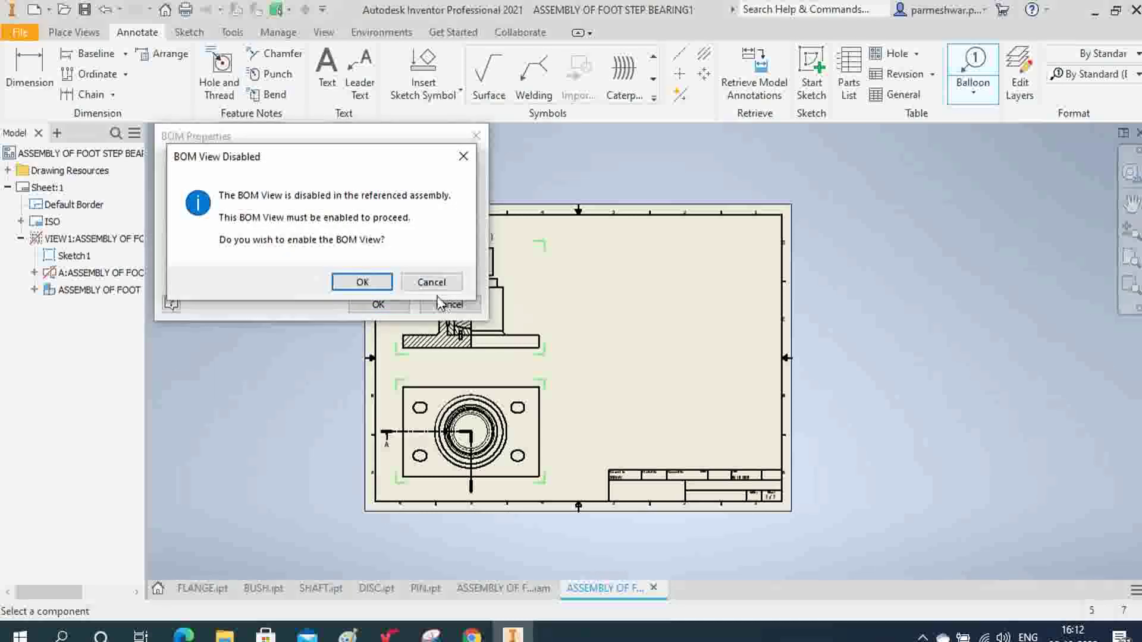
pyautogui.click(364, 280)
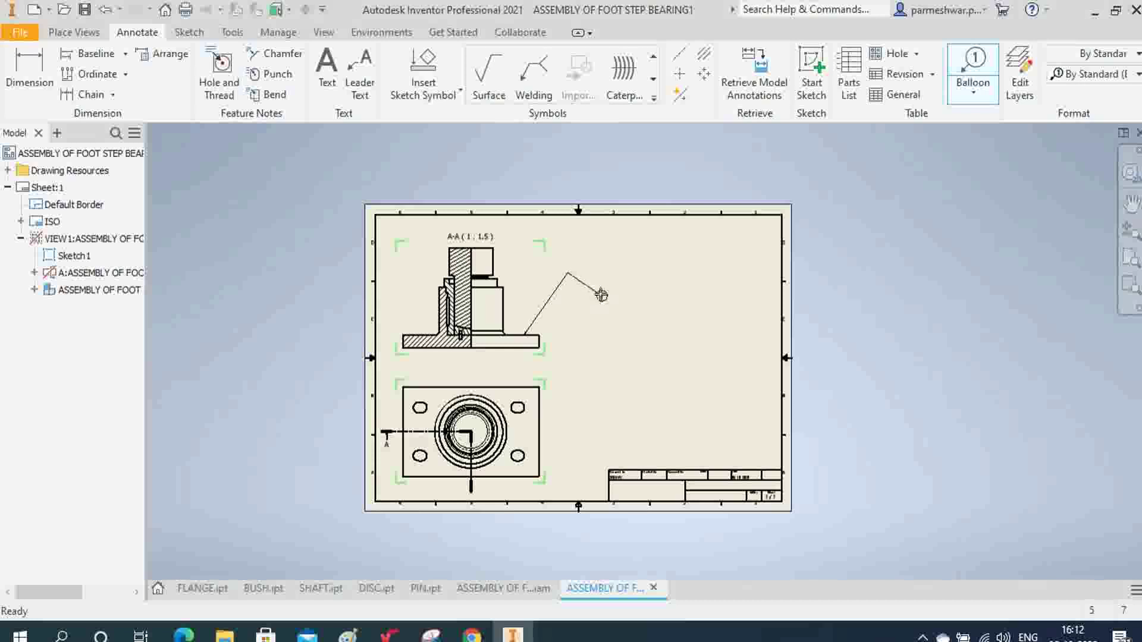
pyautogui.click(584, 274)
pyautogui.rightClick(585, 274)
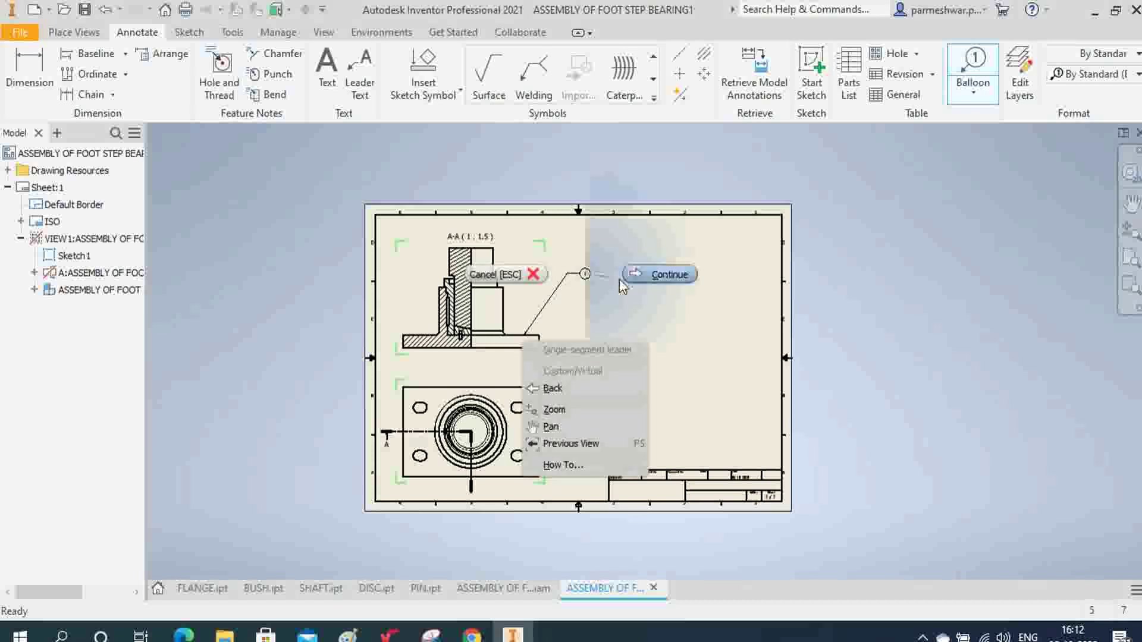
pyautogui.click(630, 274)
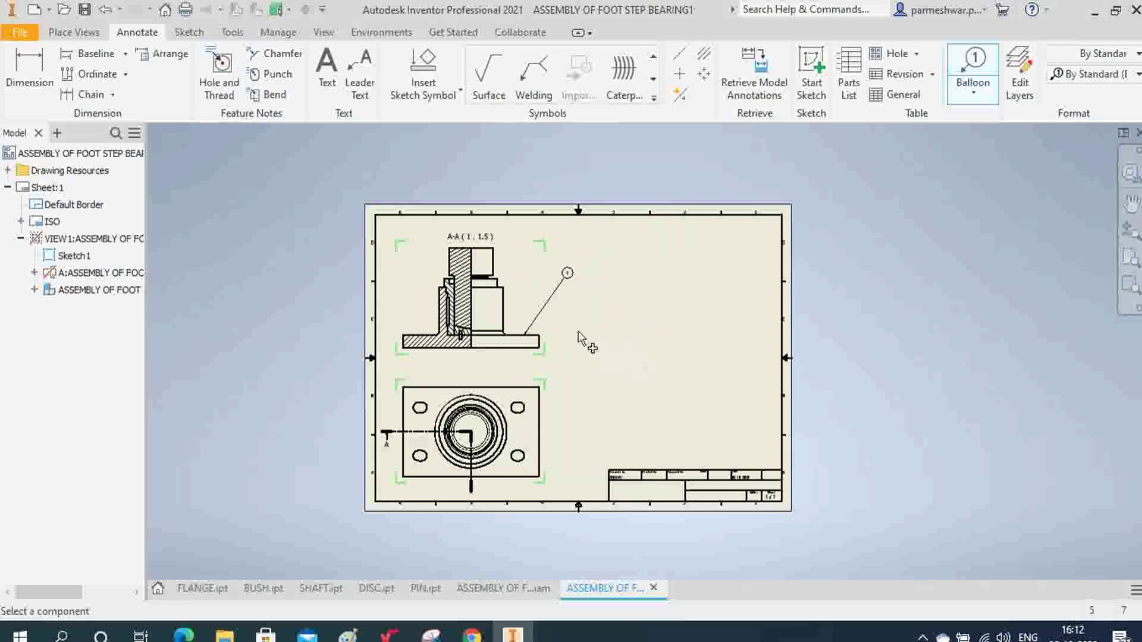
# - Balloon the bush at its upper-left edge in section A-A, placing the balloon up and to the left of the bearing
pyautogui.scroll(5, 573, 290)
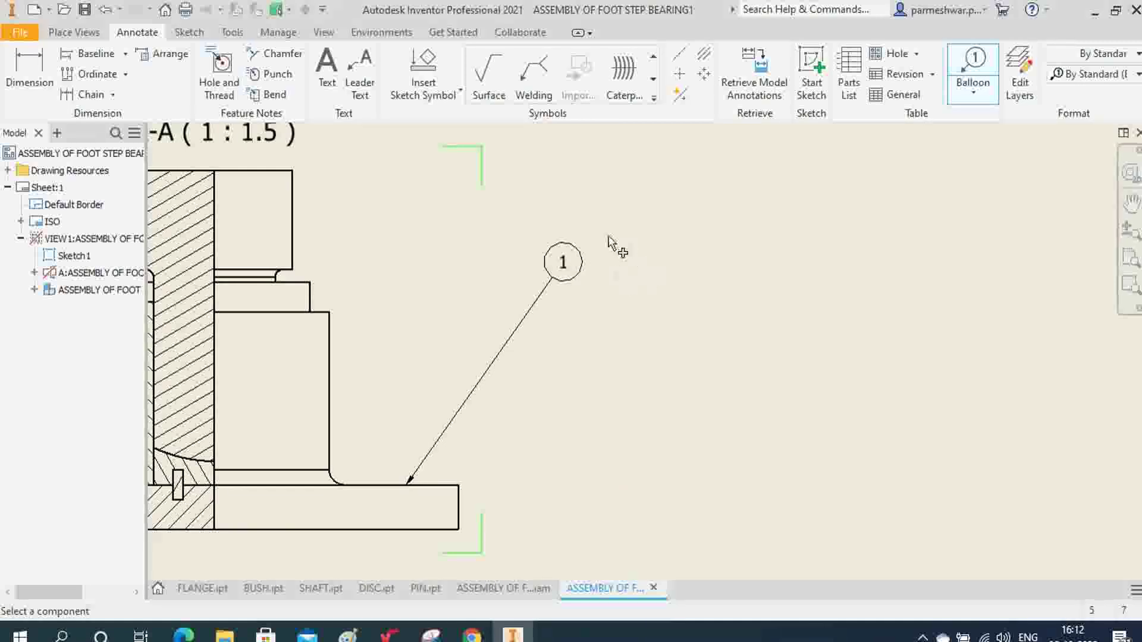
pyautogui.scroll(-5, 619, 311)
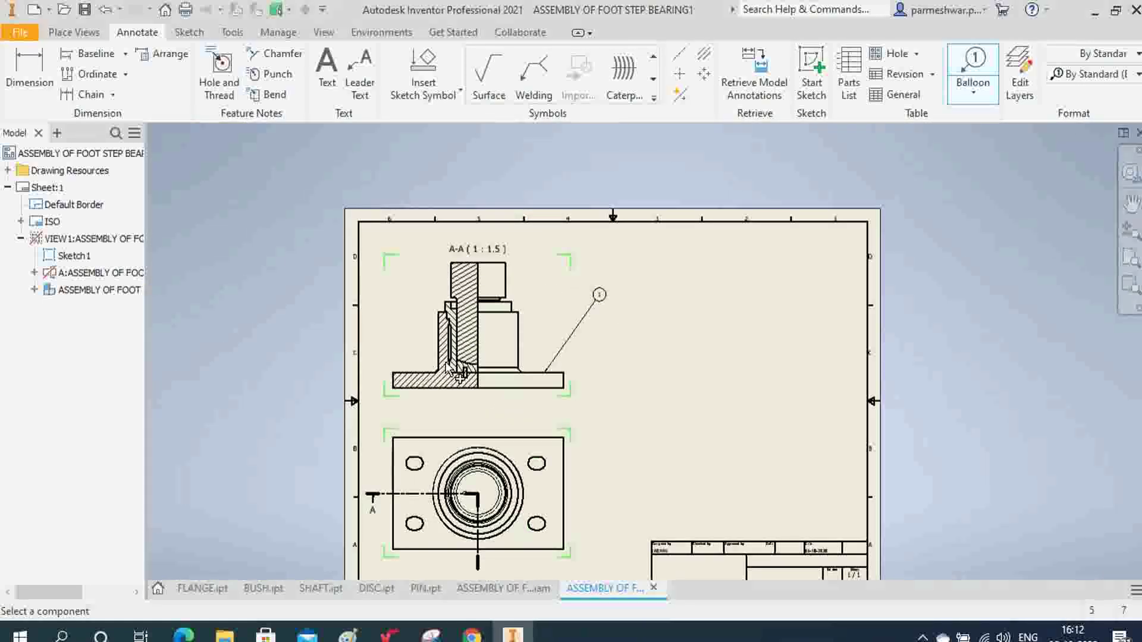
pyautogui.scroll(3, 447, 366)
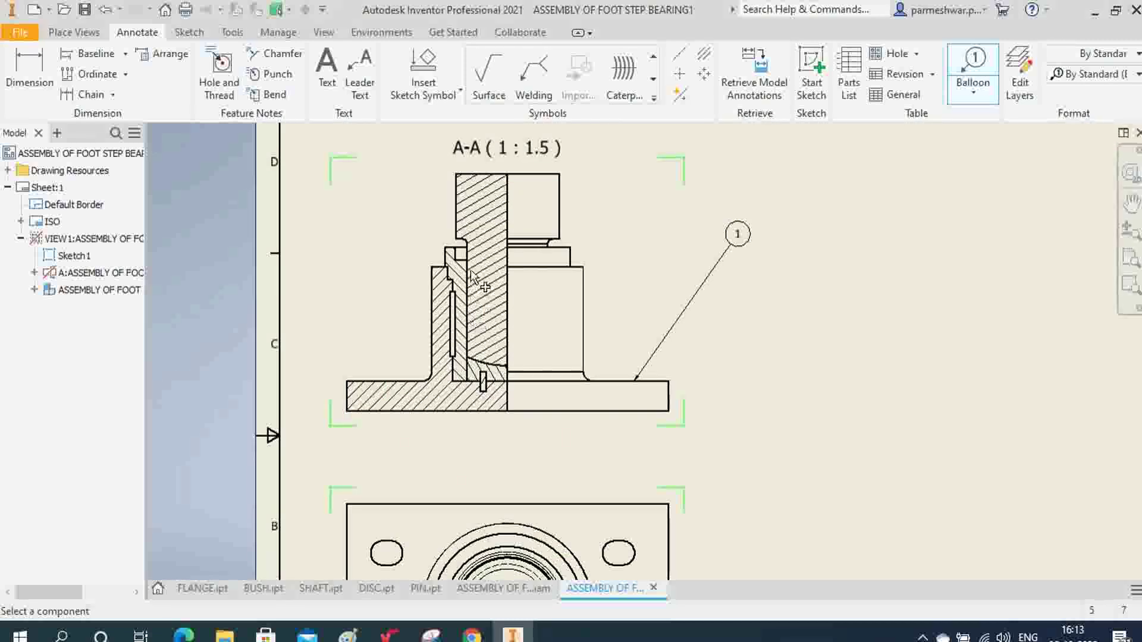
pyautogui.click(446, 252)
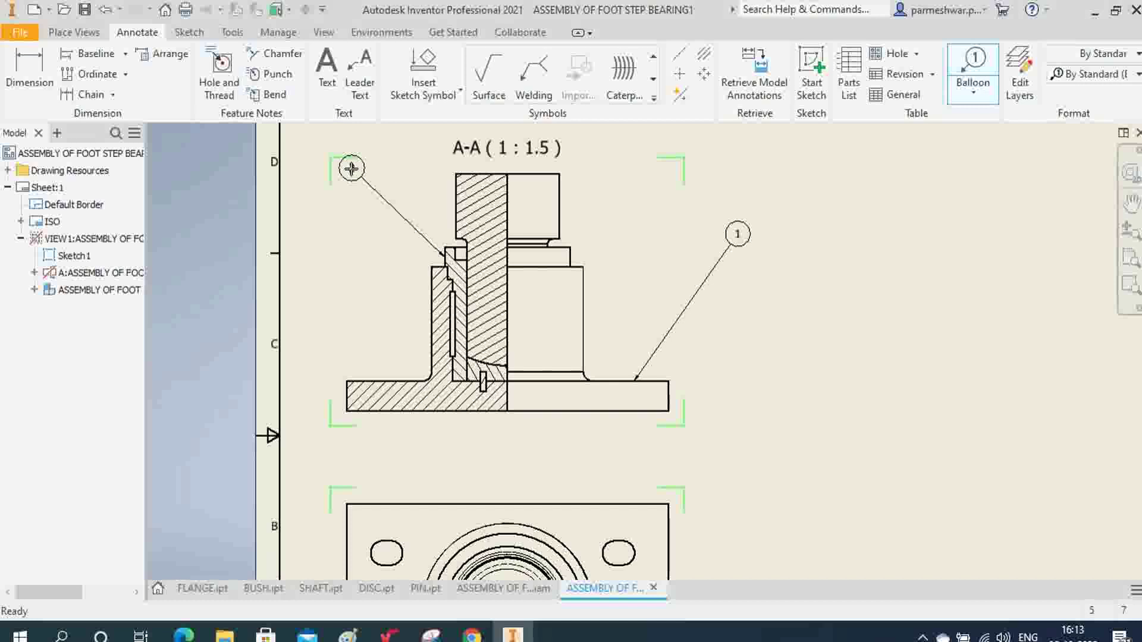
pyautogui.click(362, 193)
pyautogui.rightClick(362, 192)
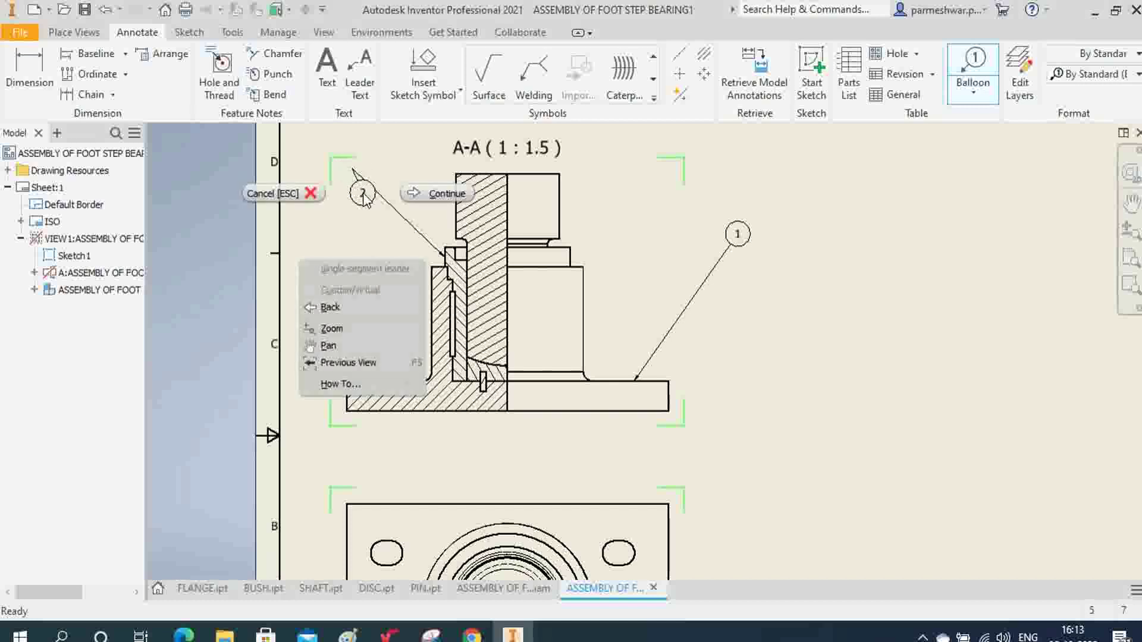
pyautogui.click(445, 194)
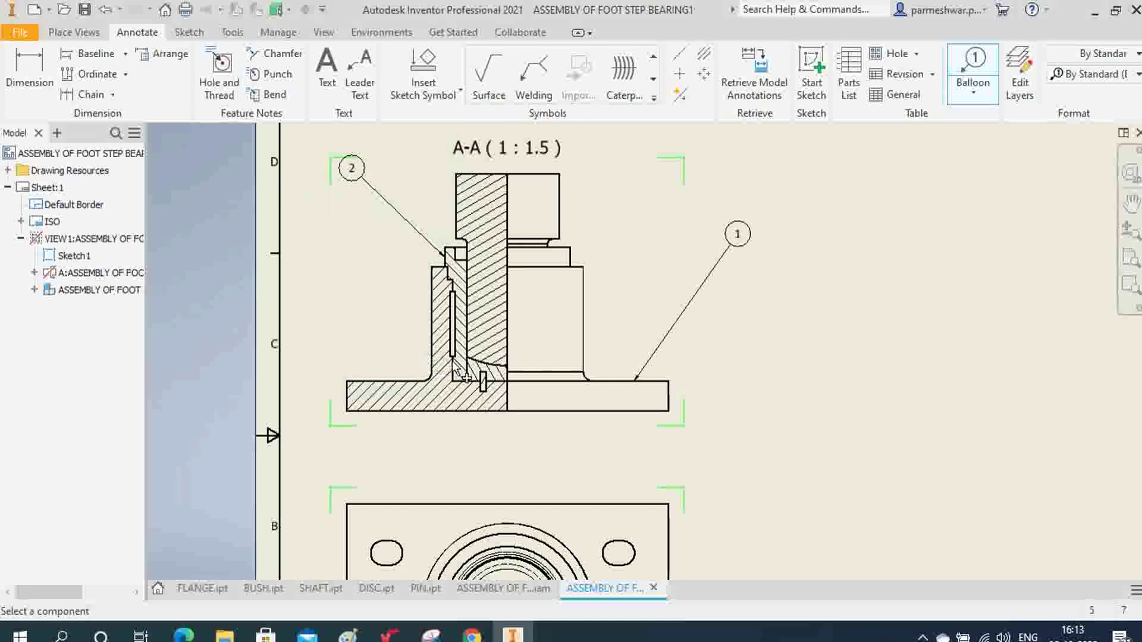
# - Balloon the small pin in section A-A, aligning its balloon vertically below the bush balloon
pyautogui.click(483, 384)
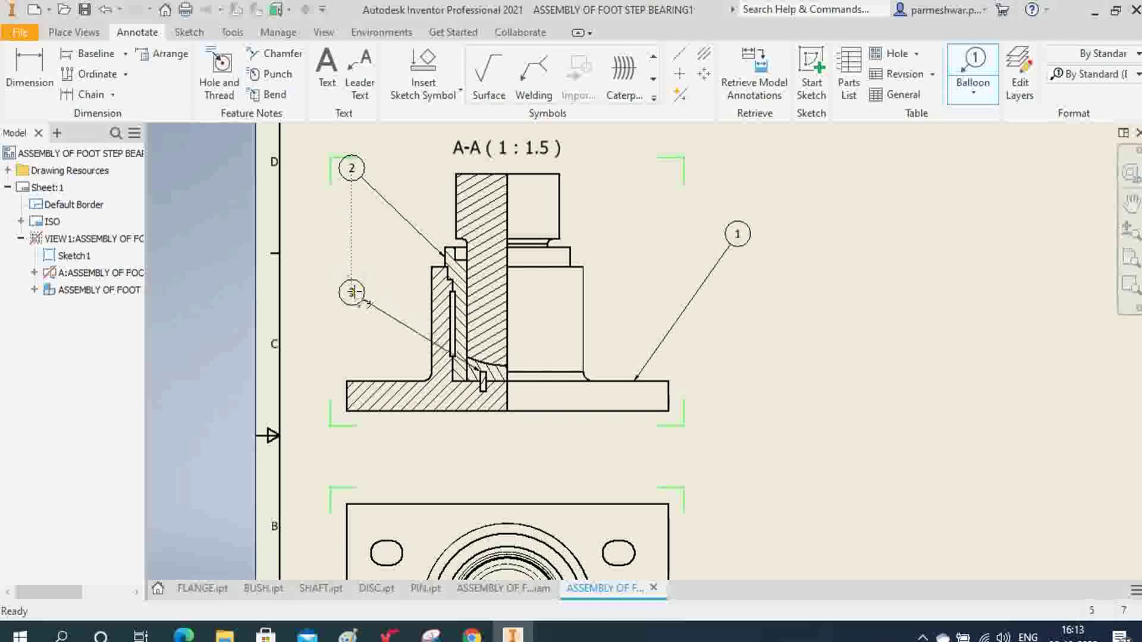
pyautogui.rightClick(357, 321)
pyautogui.click(324, 434)
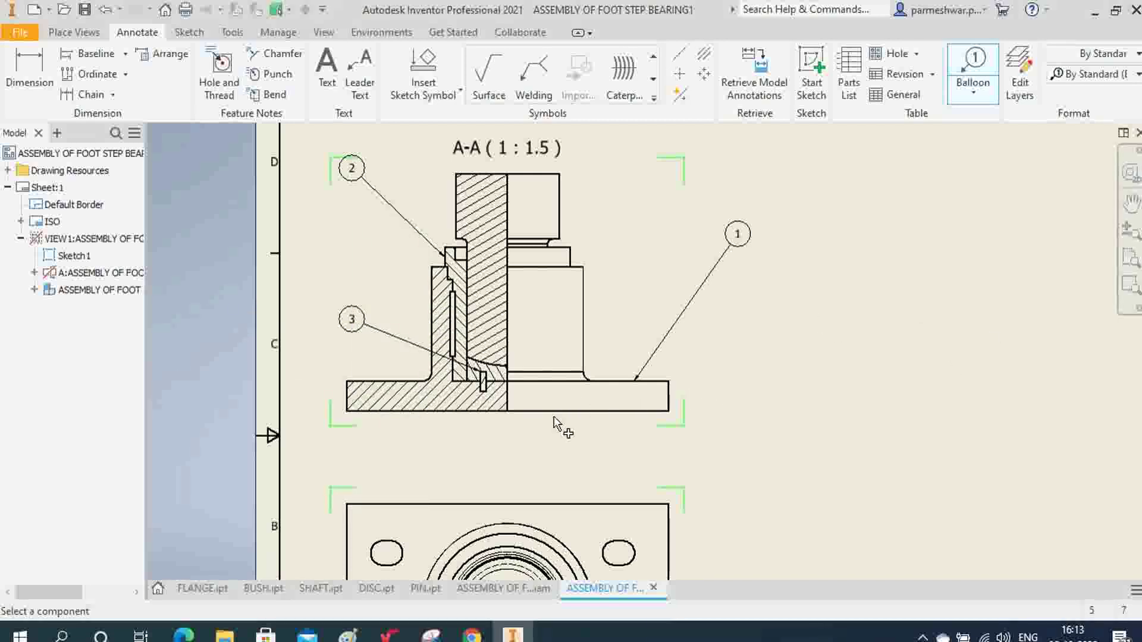
# - Balloon the disc beneath the shaft in section A-A, aligning its balloon vertically between the bush and pin balloons
pyautogui.click(476, 366)
pyautogui.click(351, 168)
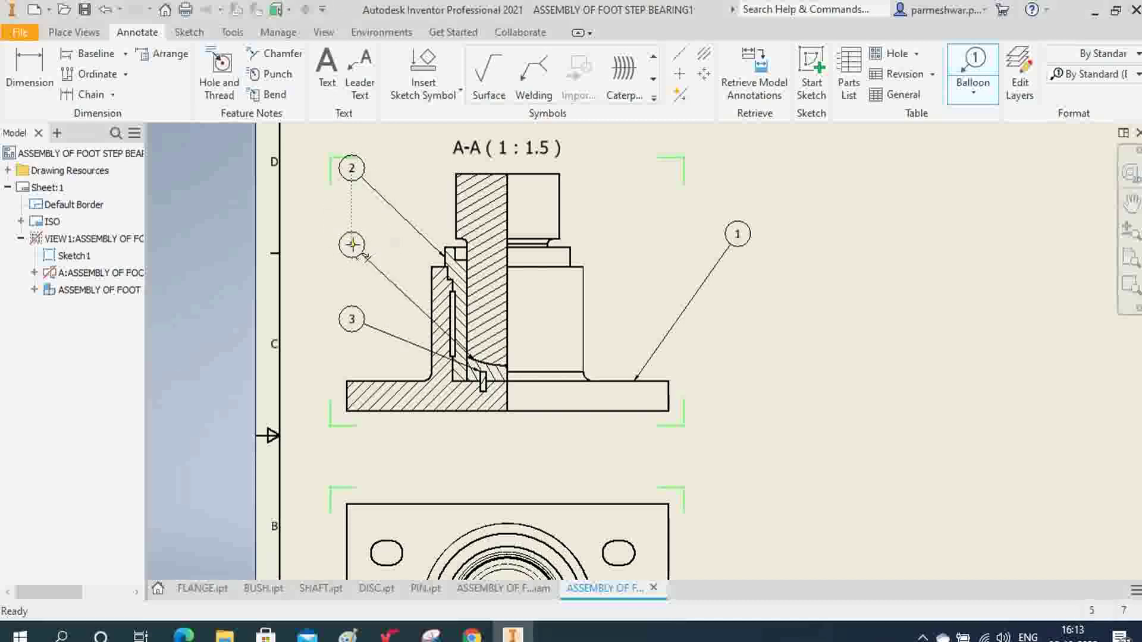
pyautogui.click(352, 257)
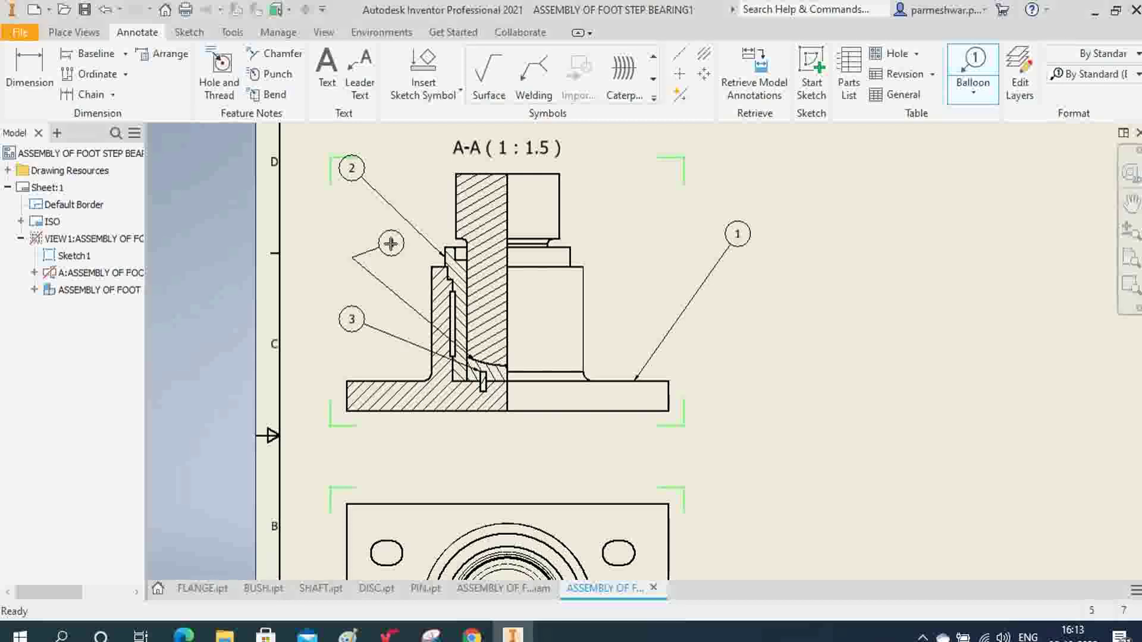
pyautogui.rightClick(391, 243)
pyautogui.click(459, 242)
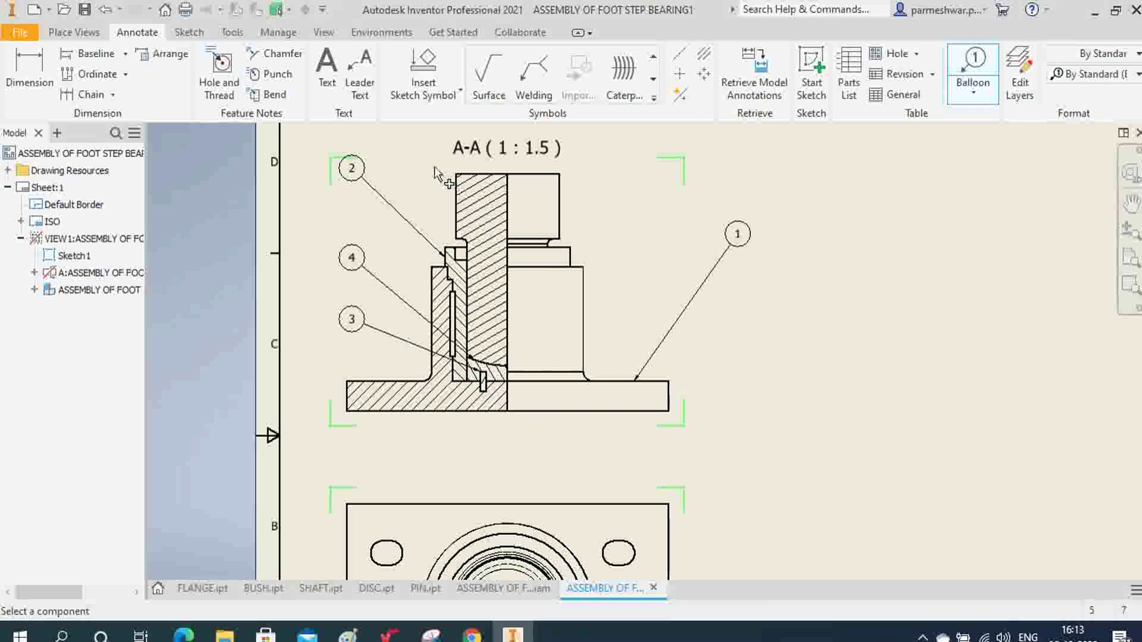
pyautogui.rightClick(811, 252)
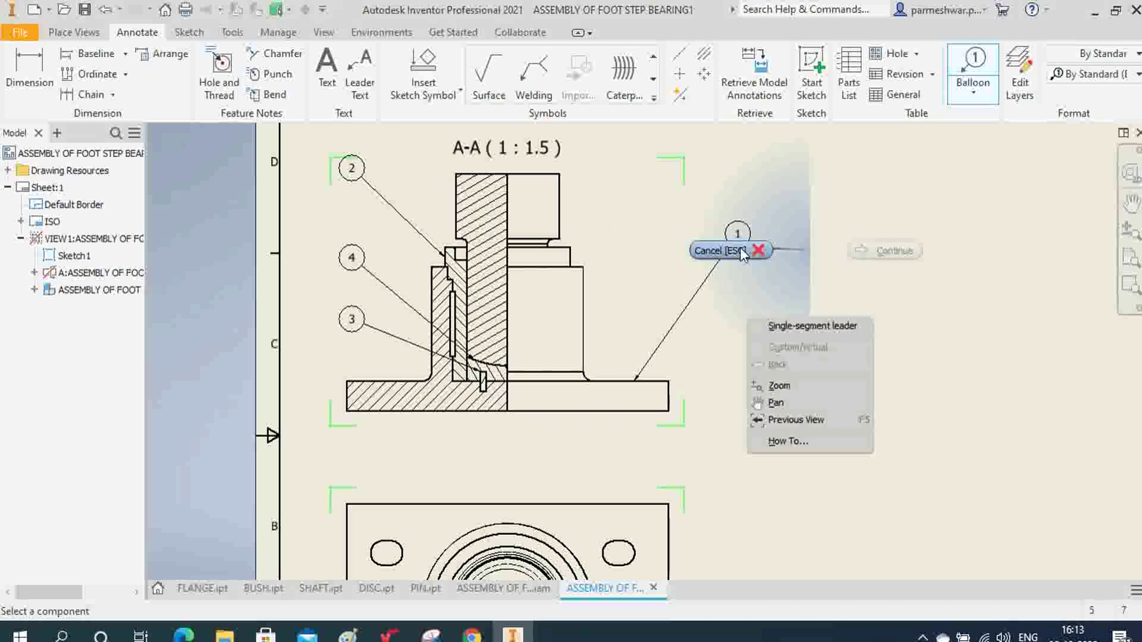
pyautogui.click(825, 249)
pyautogui.click(973, 65)
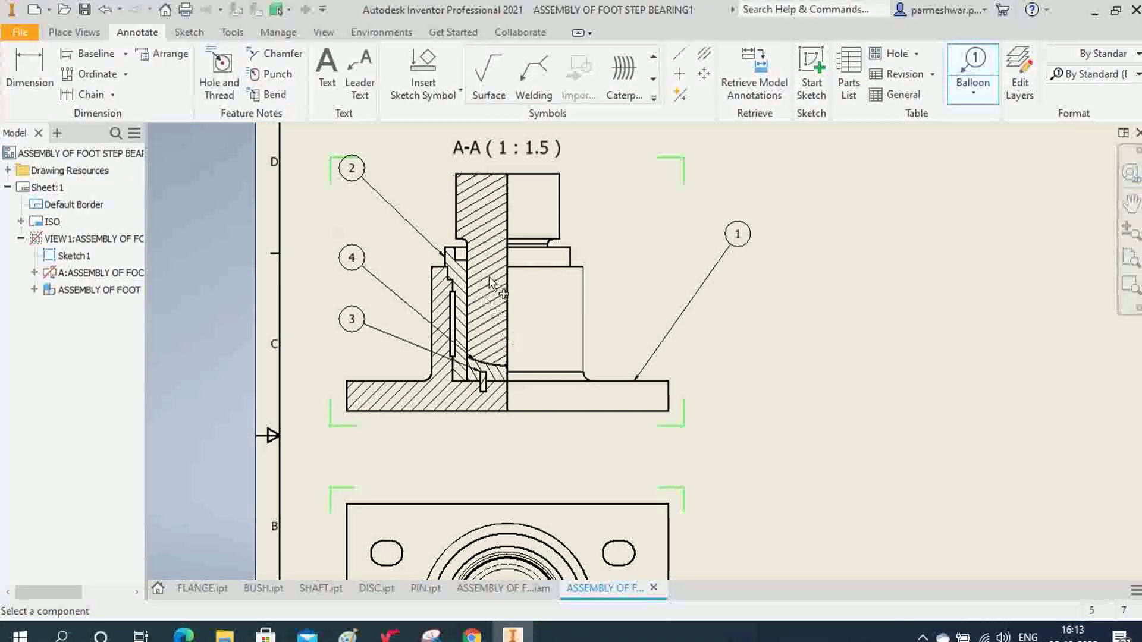
pyautogui.rightClick(708, 181)
pyautogui.click(619, 182)
pyautogui.click(727, 244)
pyautogui.click(909, 287)
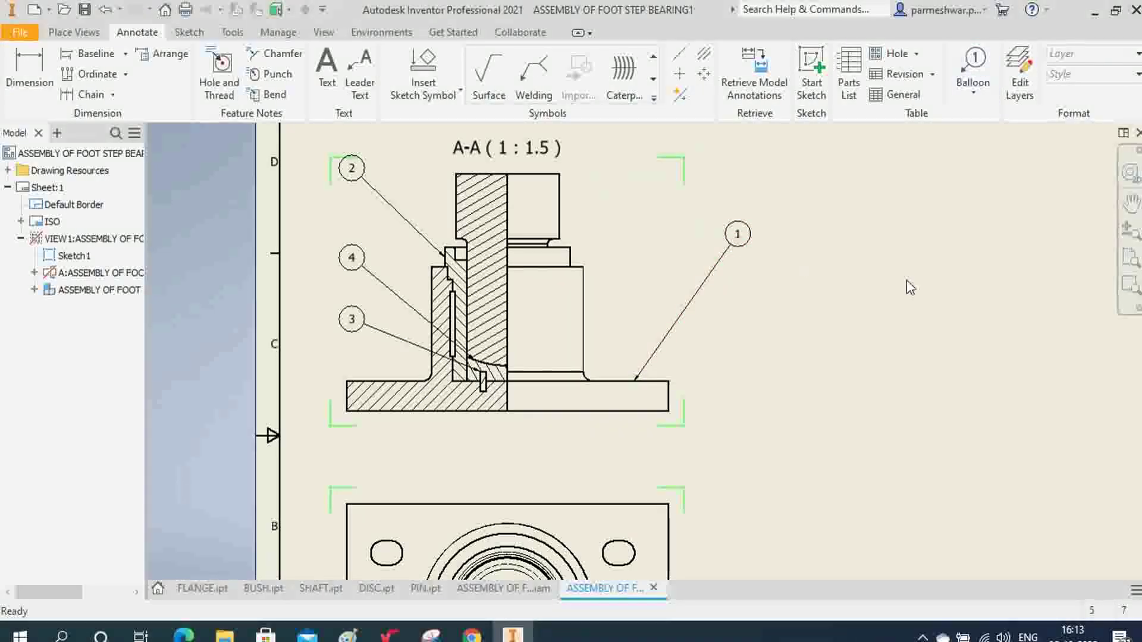
# - Balloon the hatched shaft in section A-A, placing the balloon just left of the view label
pyautogui.click(971, 63)
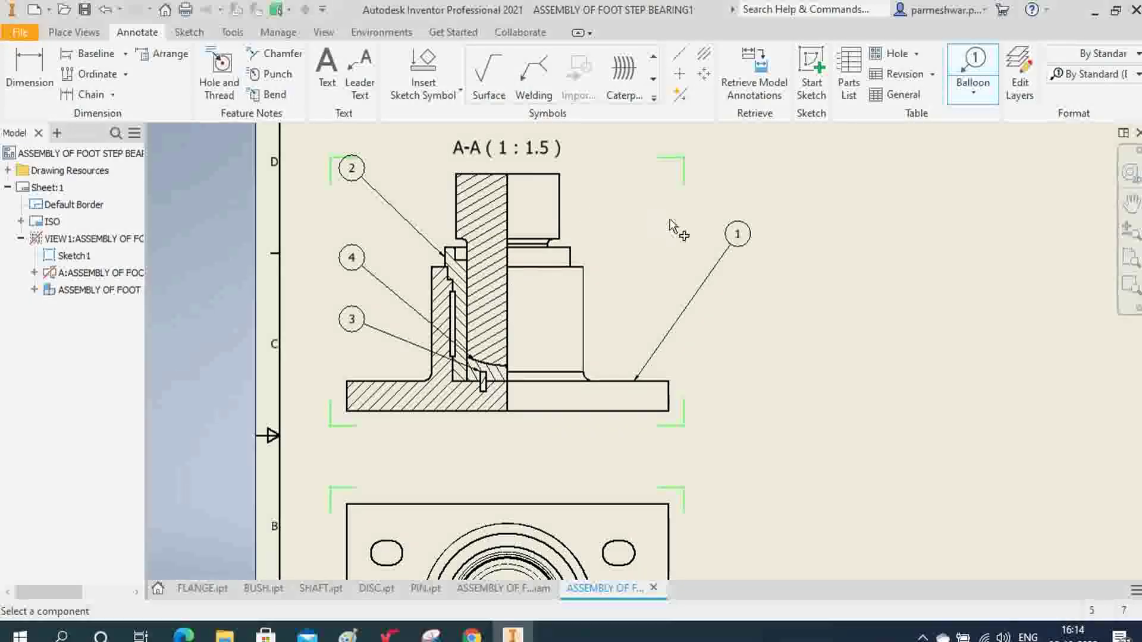
pyautogui.click(480, 236)
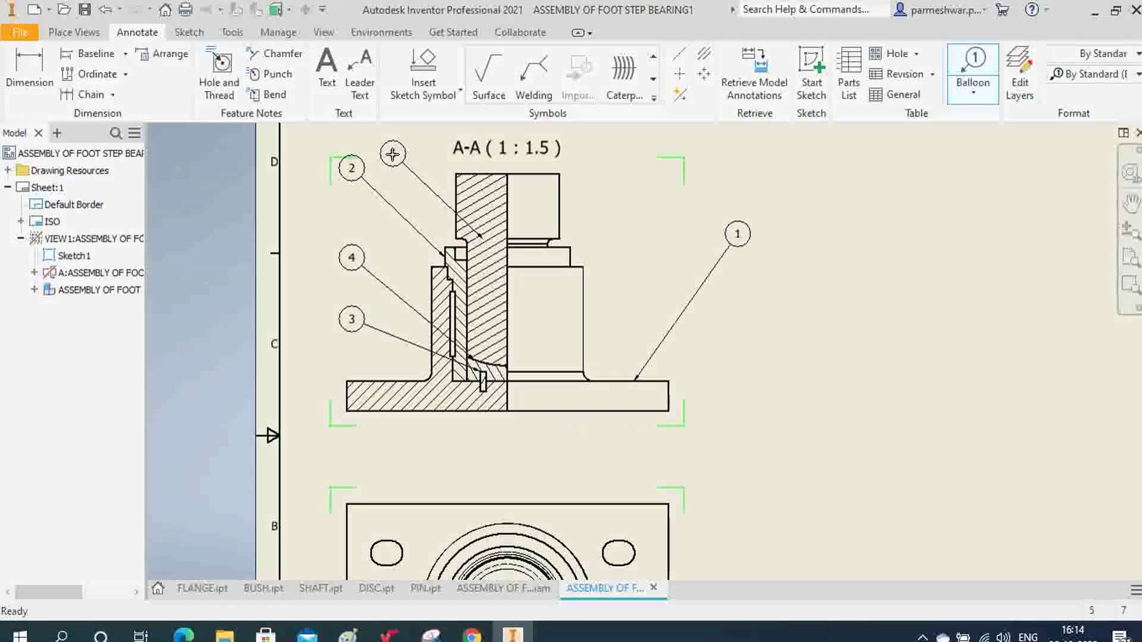
pyautogui.rightClick(410, 161)
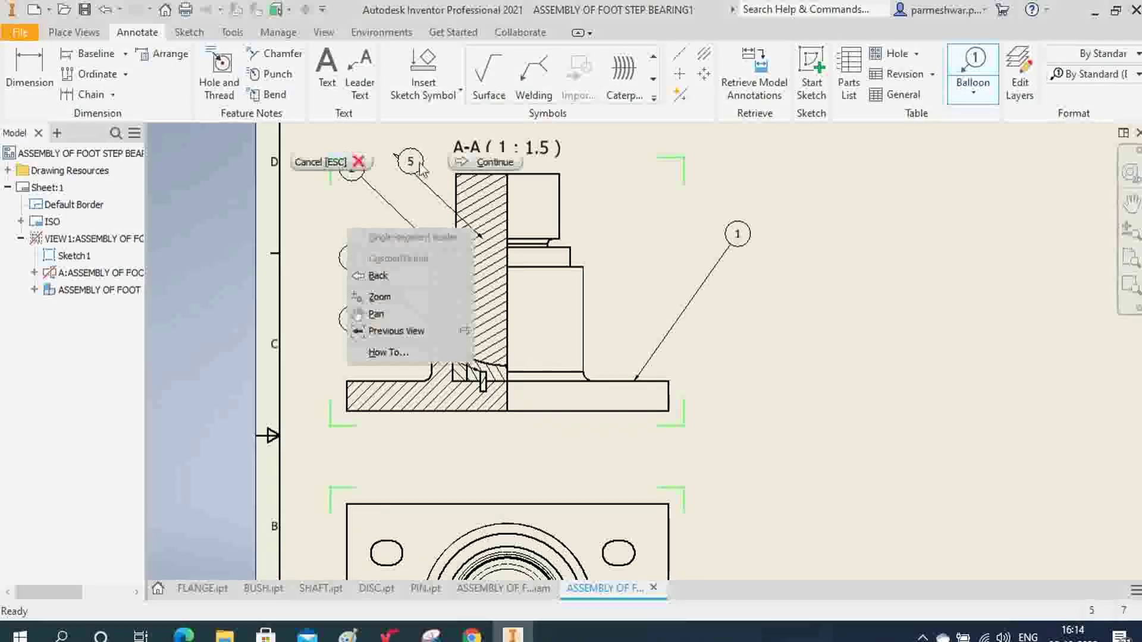
pyautogui.click(481, 164)
pyautogui.press('Escape')
# - Lower the bush balloon and move the shaft balloon directly above it, so all the balloons left of the section form one vertical column
pyautogui.click(360, 180)
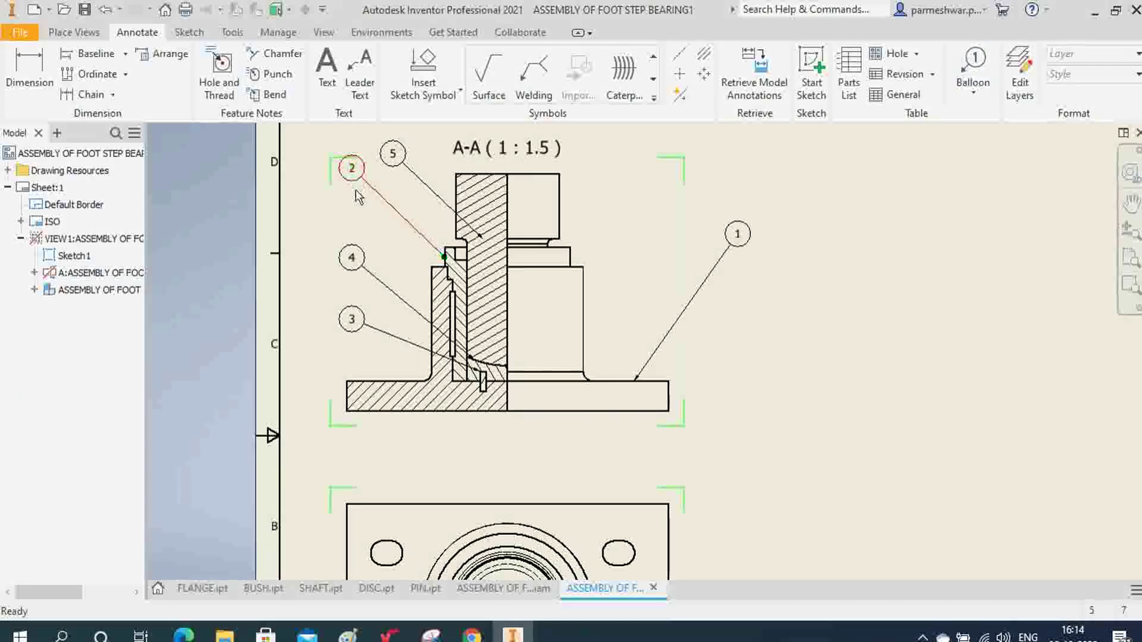
pyautogui.doubleClick(352, 169)
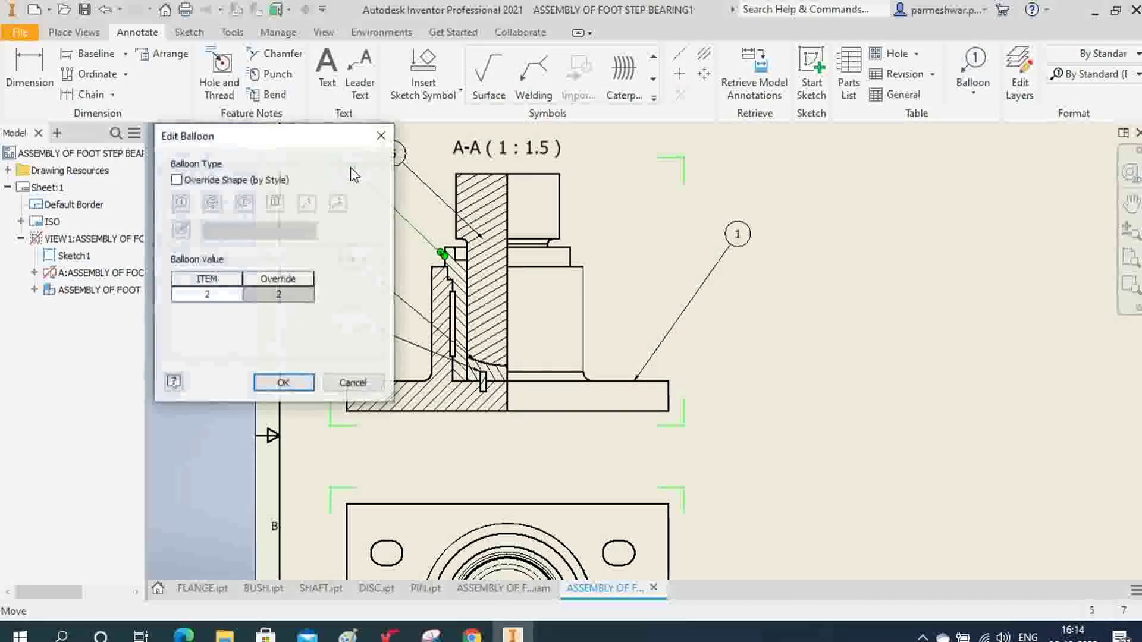
pyautogui.click(297, 384)
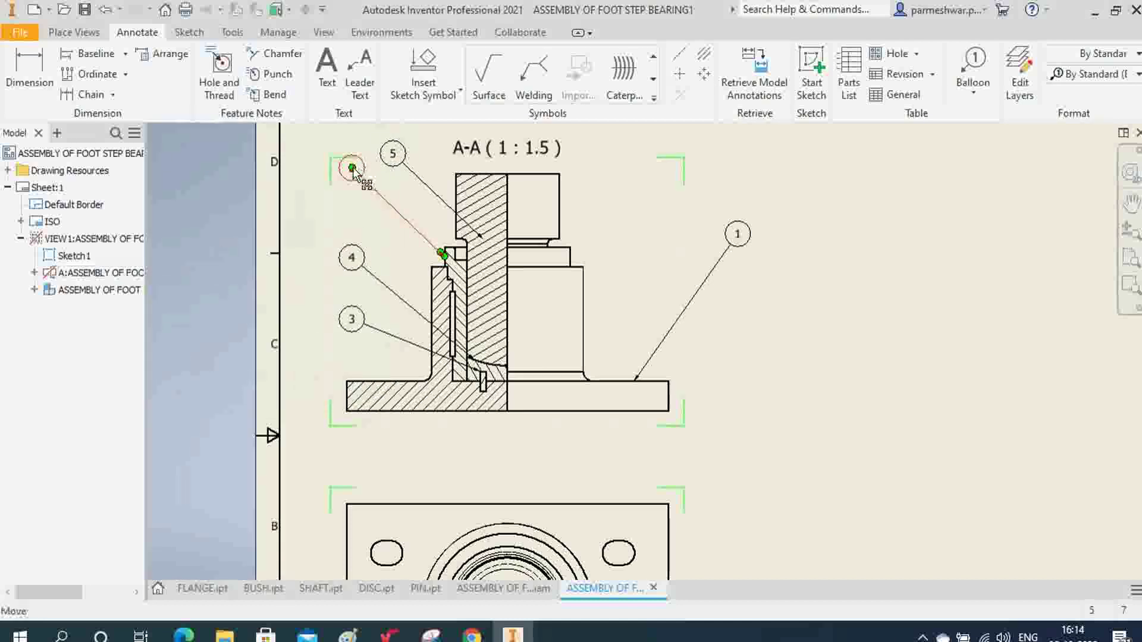
pyautogui.moveTo(353, 169); pyautogui.dragTo(351, 200)
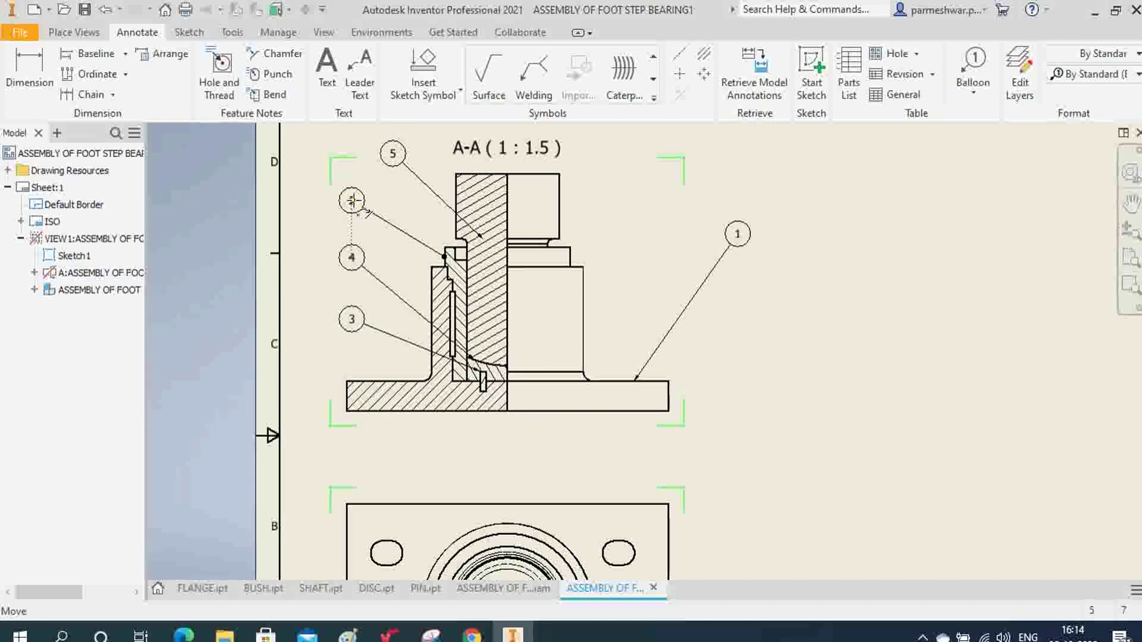
pyautogui.moveTo(393, 154); pyautogui.dragTo(351, 163)
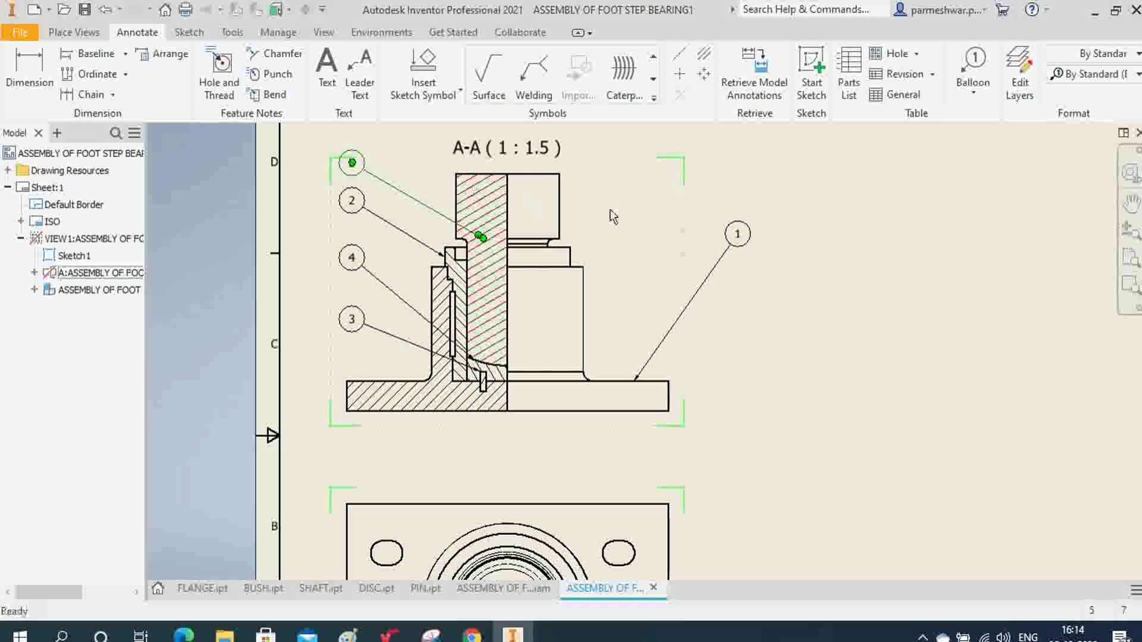
pyautogui.rightClick(876, 271)
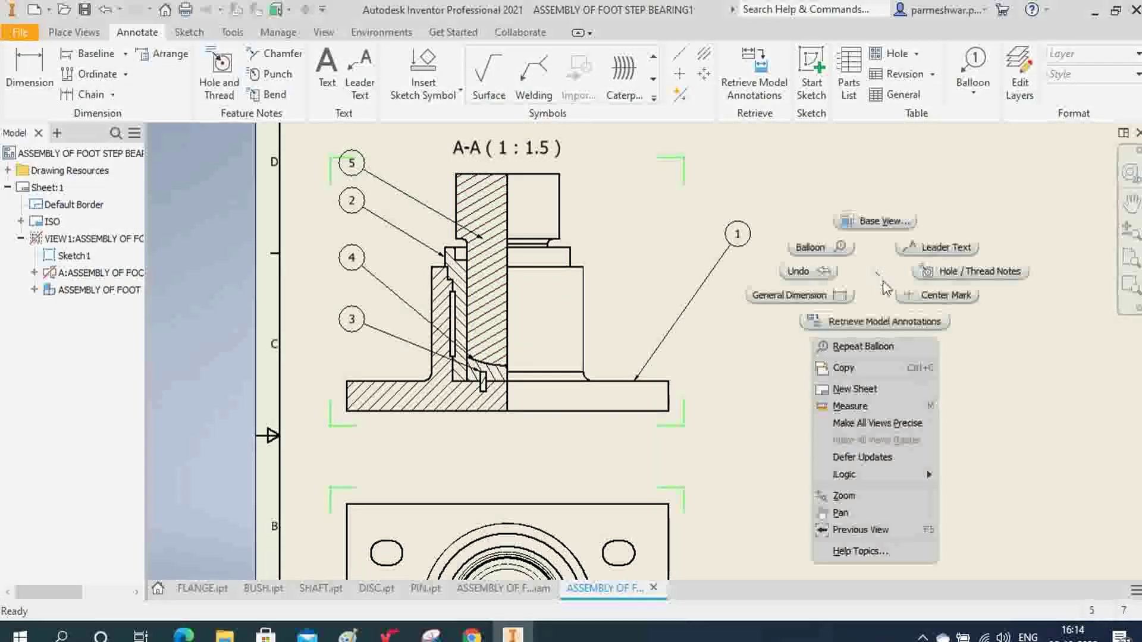
pyautogui.click(870, 272)
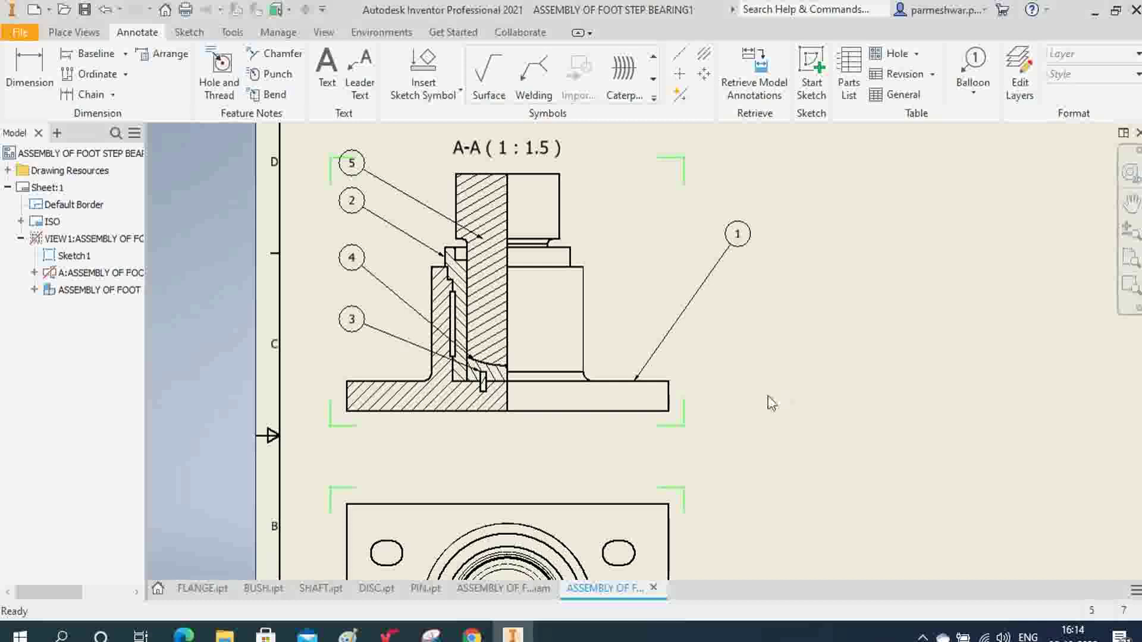
pyautogui.scroll(-2, 773, 404)
pyautogui.scroll(2, 773, 306)
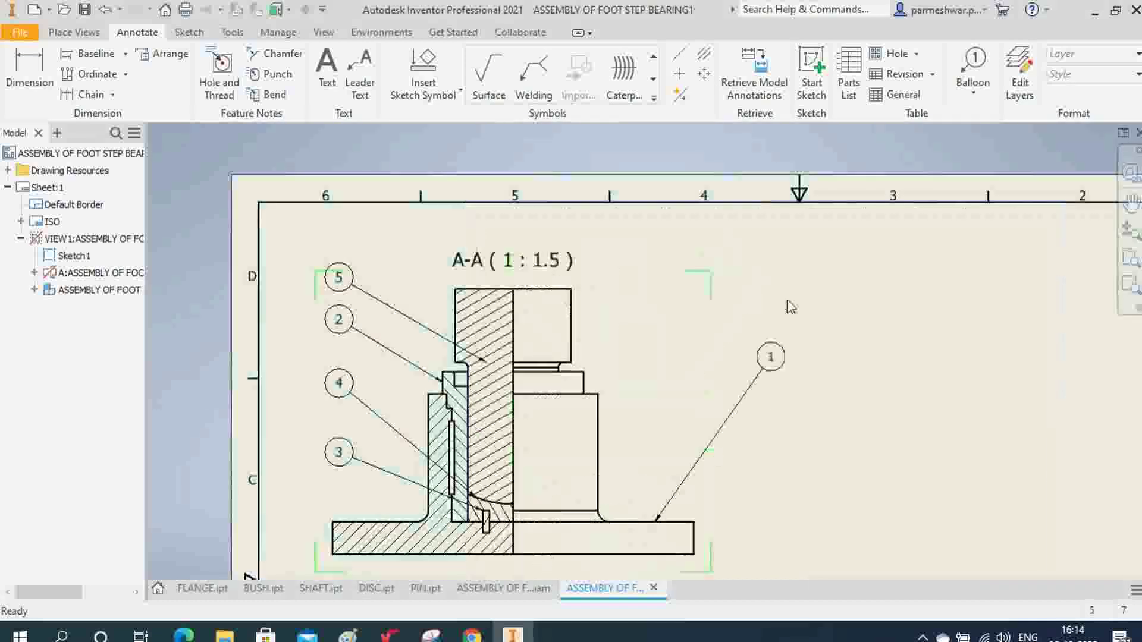
pyautogui.scroll(-1, 779, 291)
pyautogui.scroll(-2, 1001, 415)
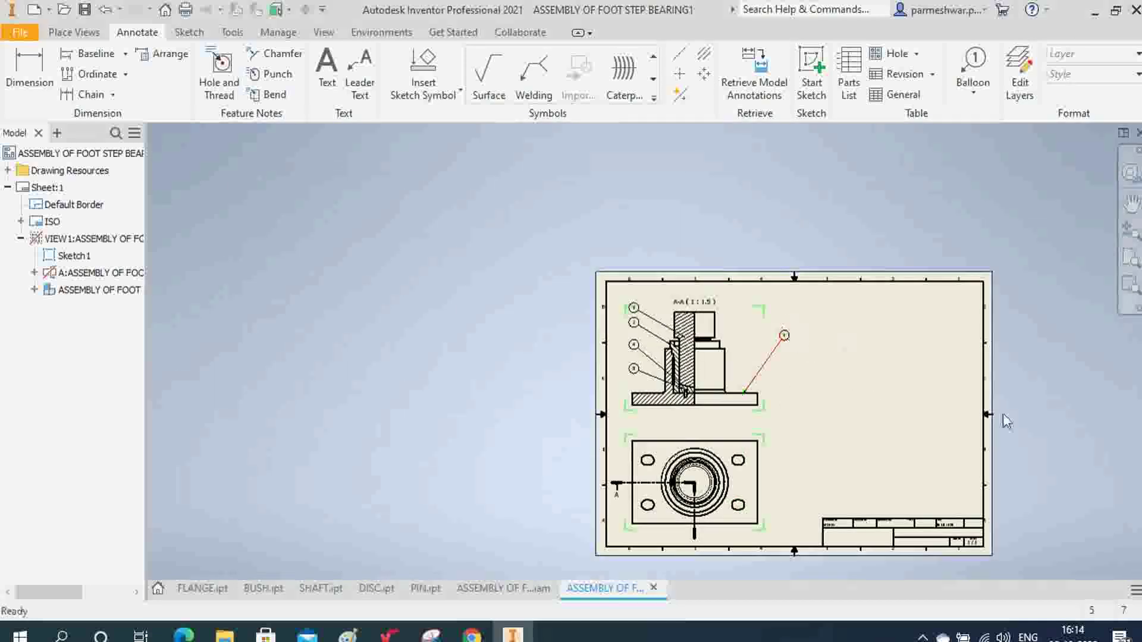
pyautogui.scroll(1, 871, 422)
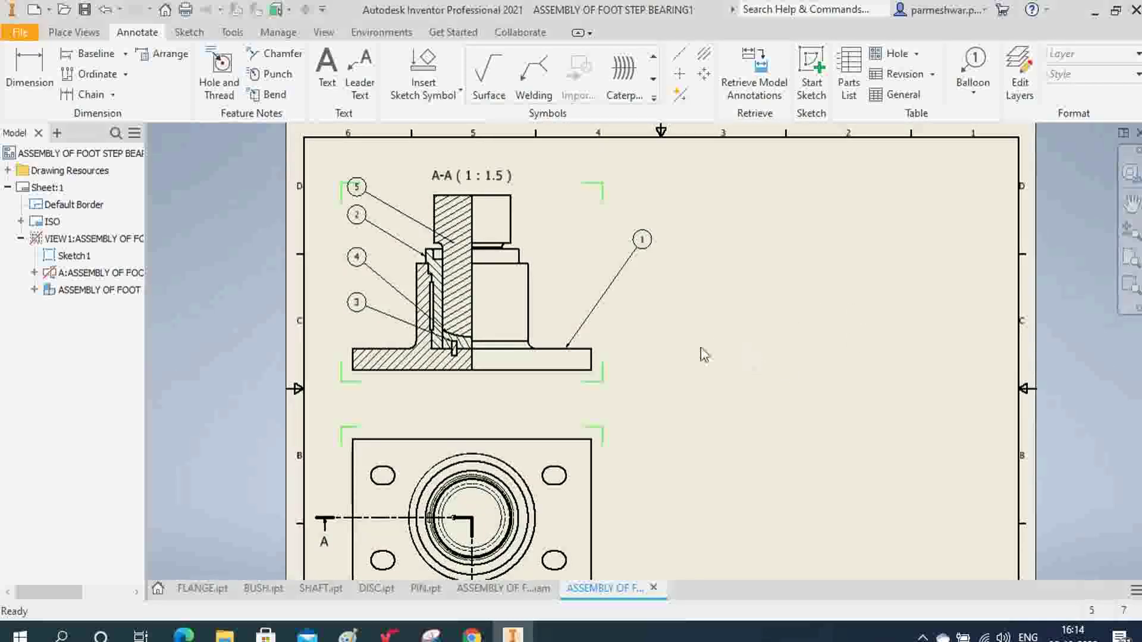
pyautogui.click(74, 32)
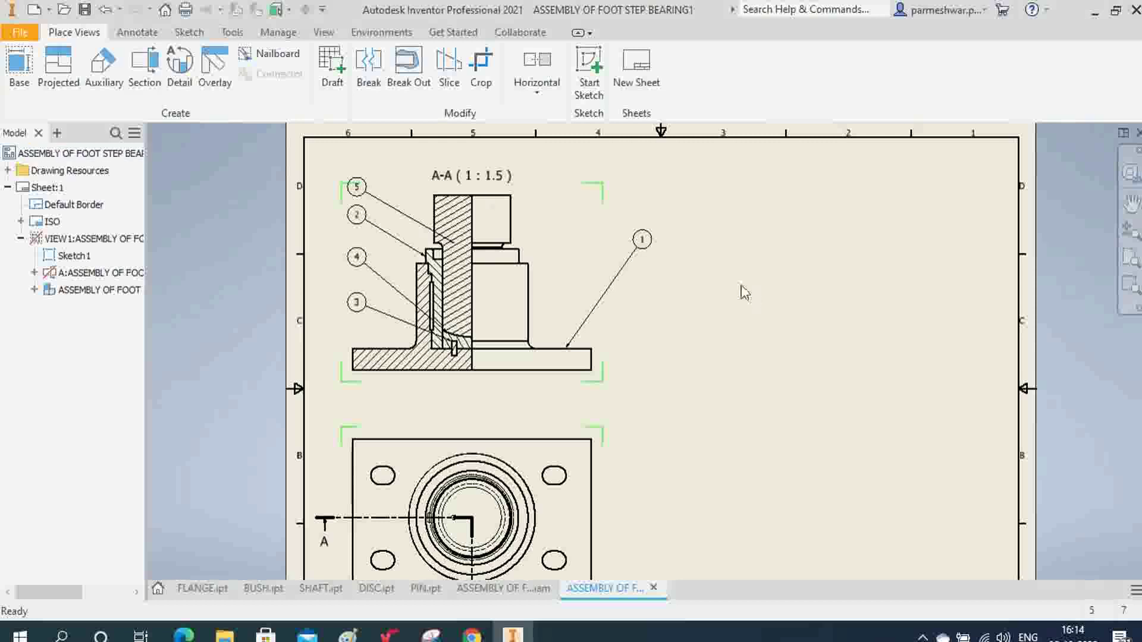
# - Insert a parts list sourced from ASSEMBLY OF FOOT STEP BEARING1 and place it in the empty area right of the top view
pyautogui.click(146, 33)
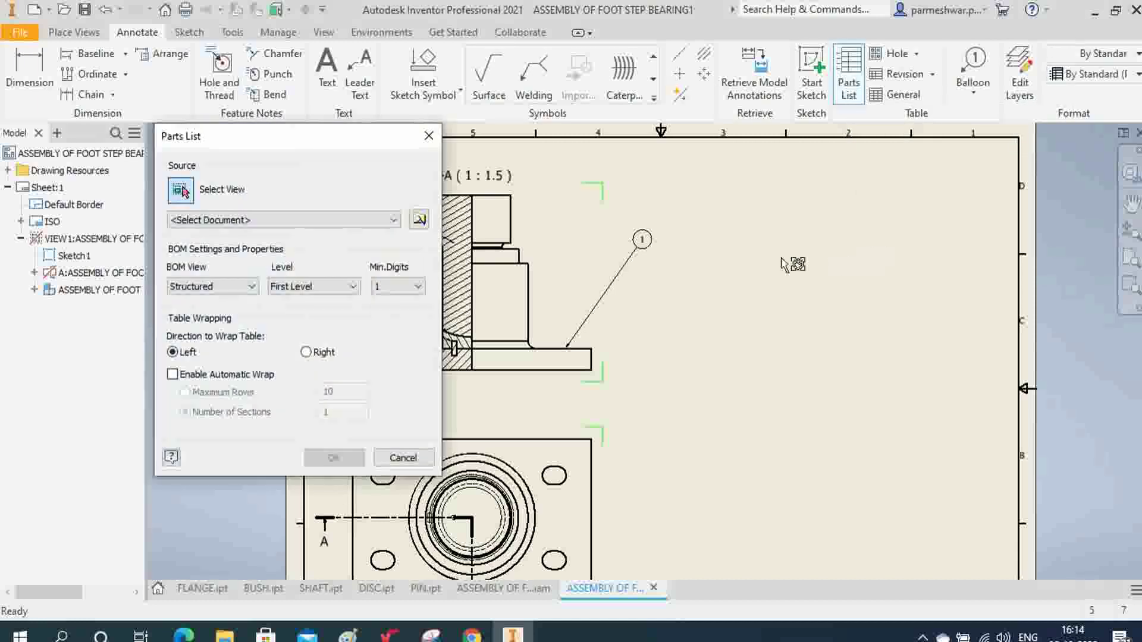
pyautogui.click(419, 220)
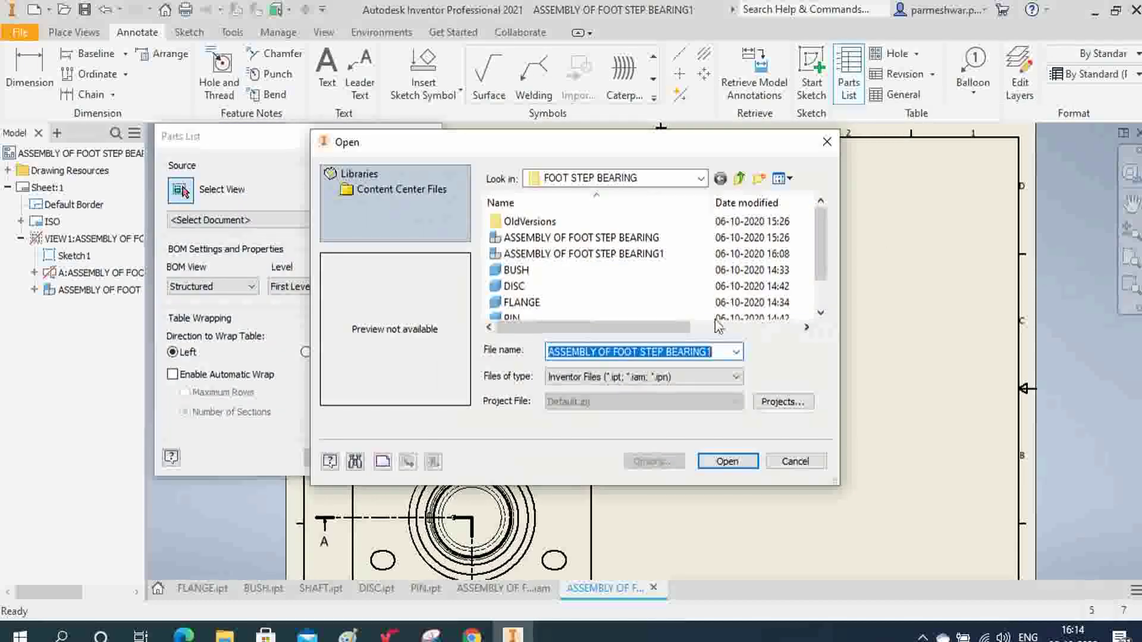
pyautogui.click(599, 257)
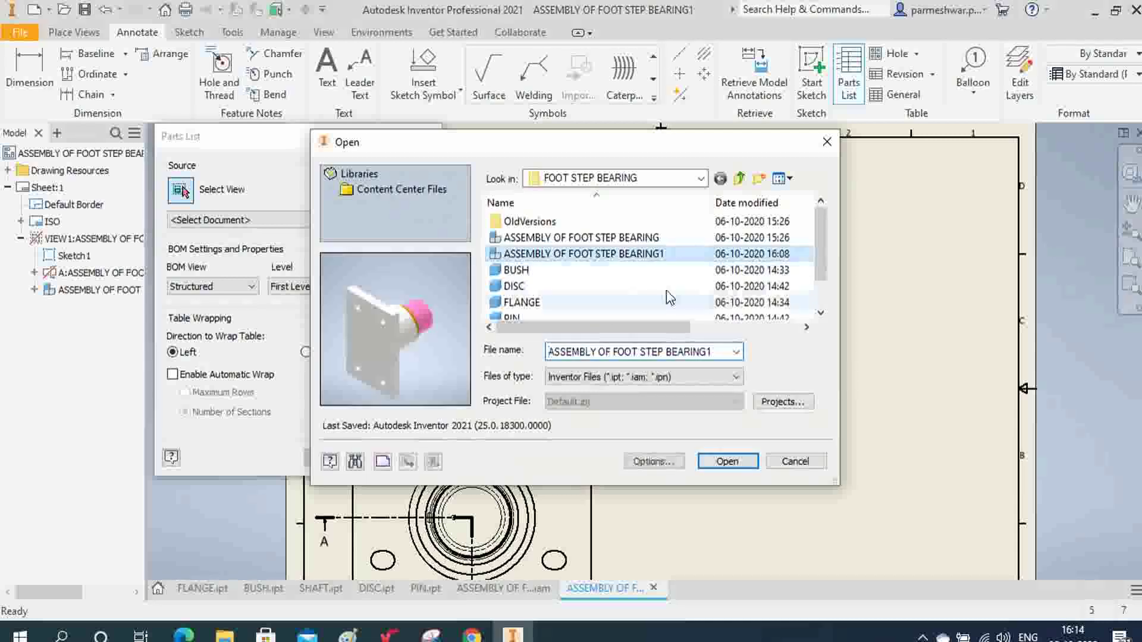
pyautogui.click(742, 467)
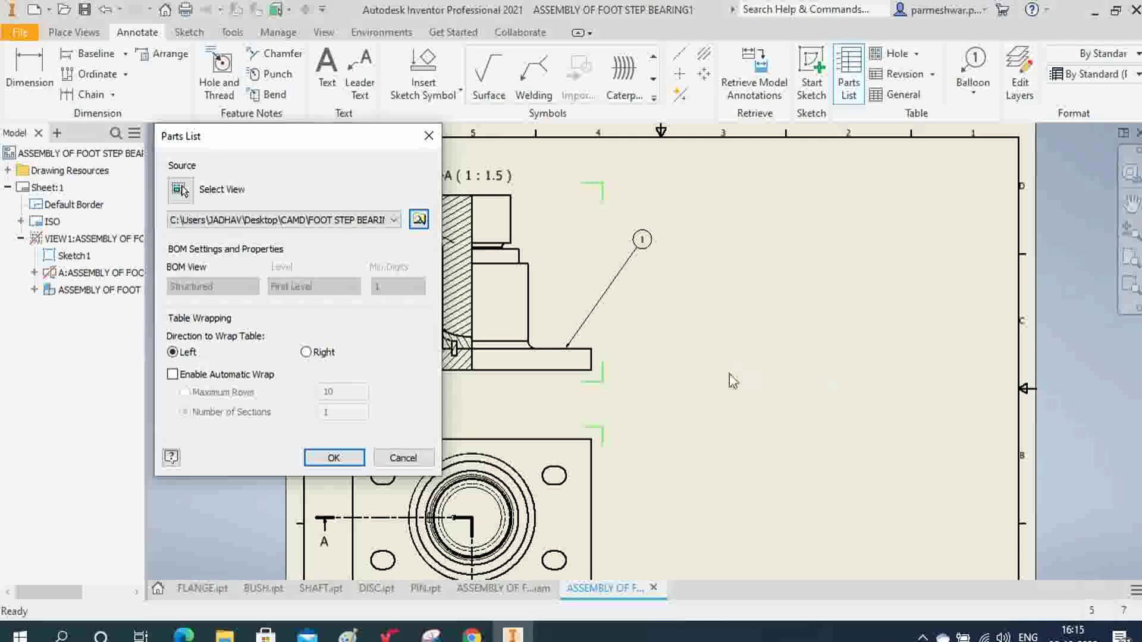
pyautogui.moveTo(273, 133); pyautogui.dragTo(180, 113)
pyautogui.click(753, 356)
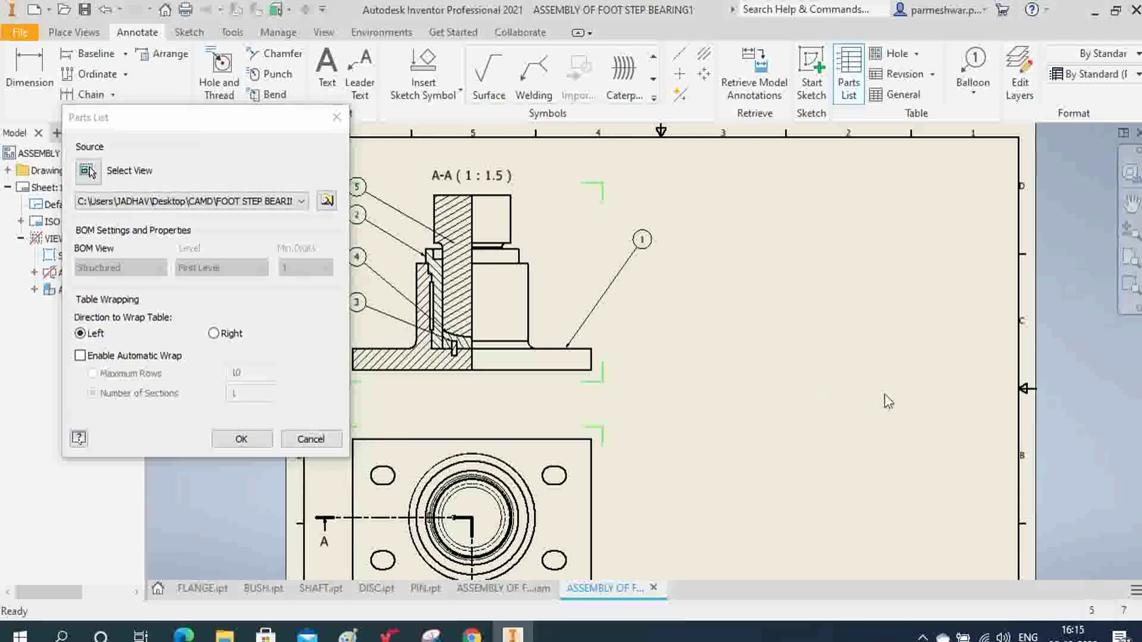
pyautogui.click(241, 439)
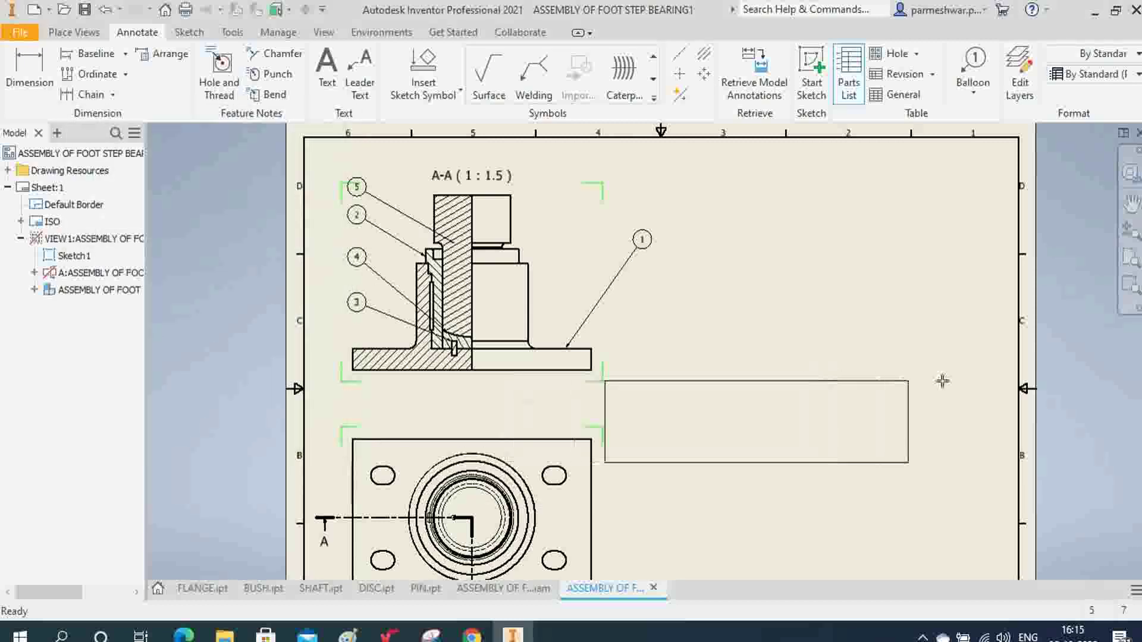
pyautogui.click(985, 423)
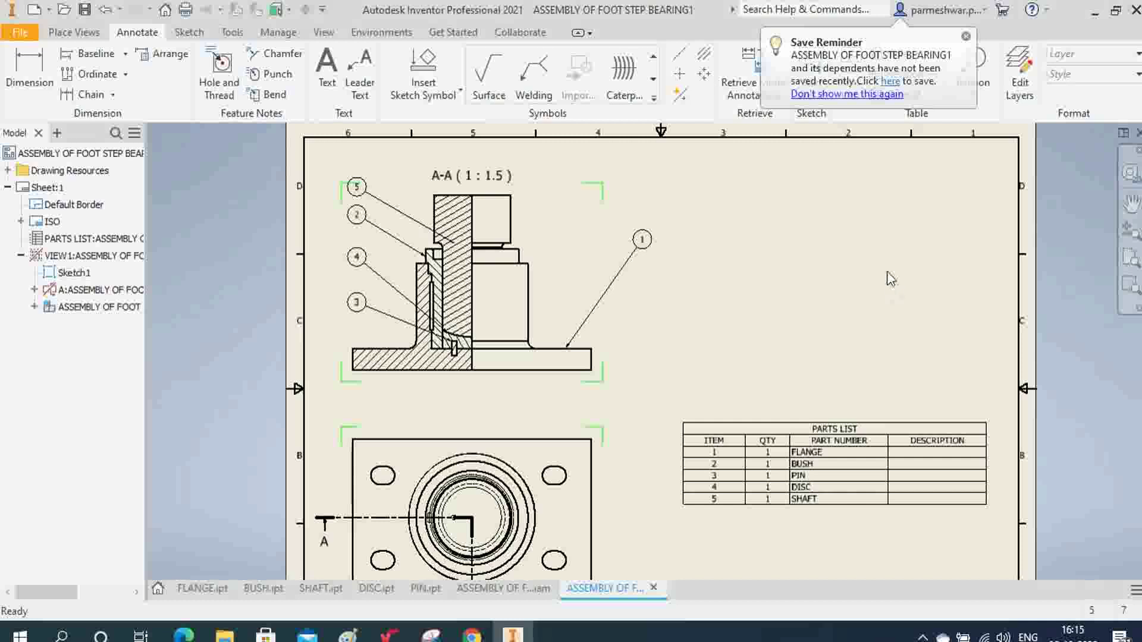
# - Examine the new parts list and the balloons in section A-A to compare their item numbers
pyautogui.scroll(3, 889, 262)
pyautogui.scroll(-5, 887, 244)
pyautogui.scroll(3, 885, 392)
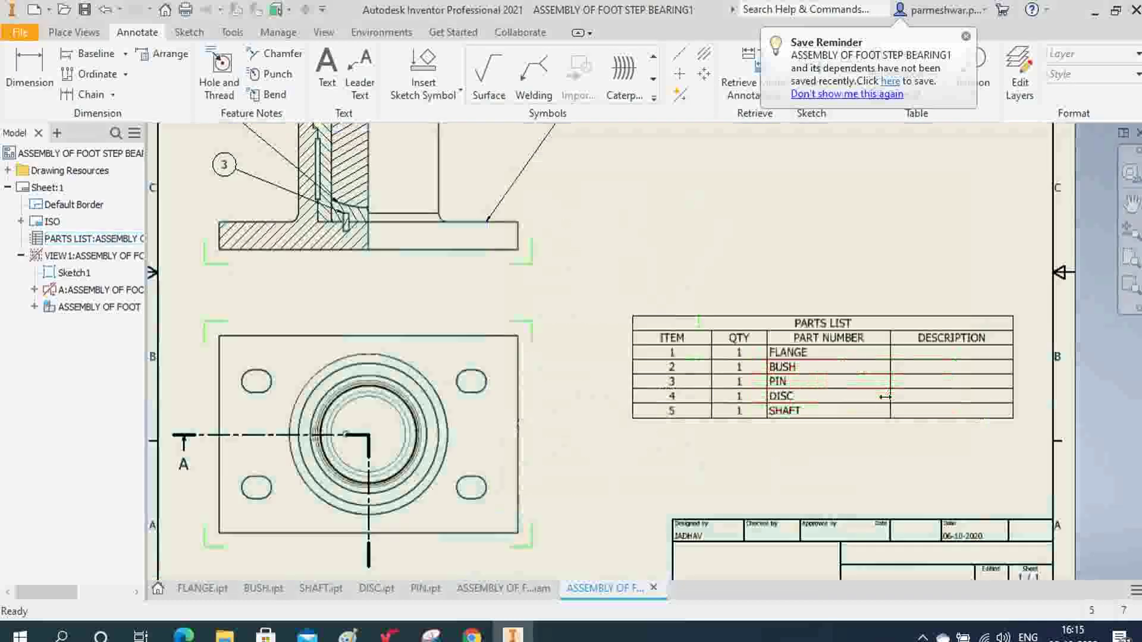
pyautogui.click(684, 367)
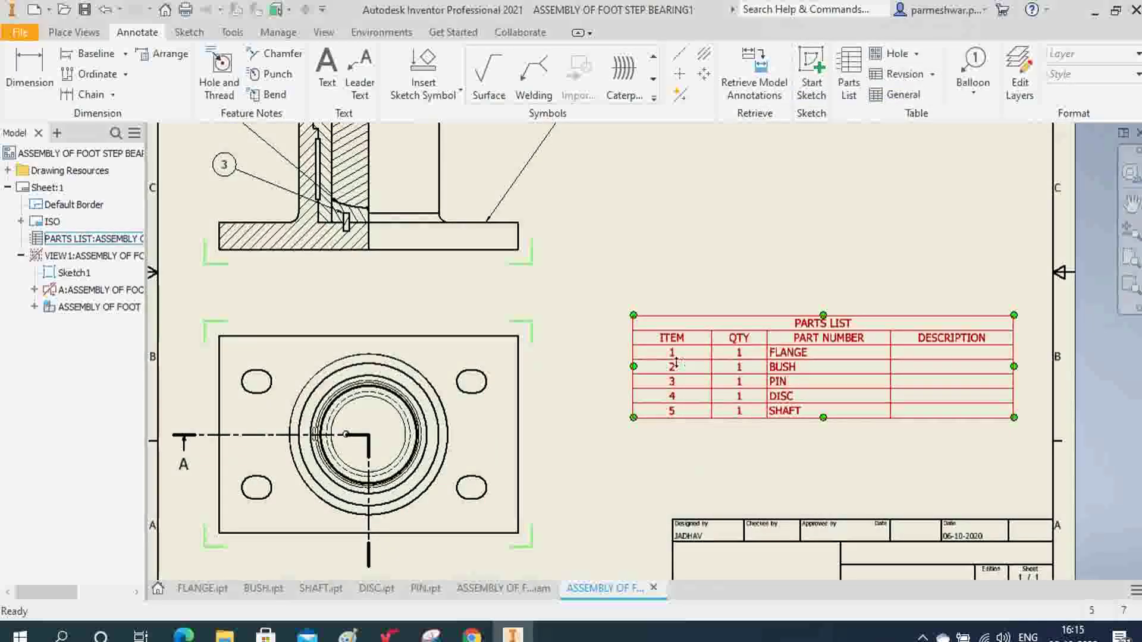
pyautogui.scroll(-3, 676, 362)
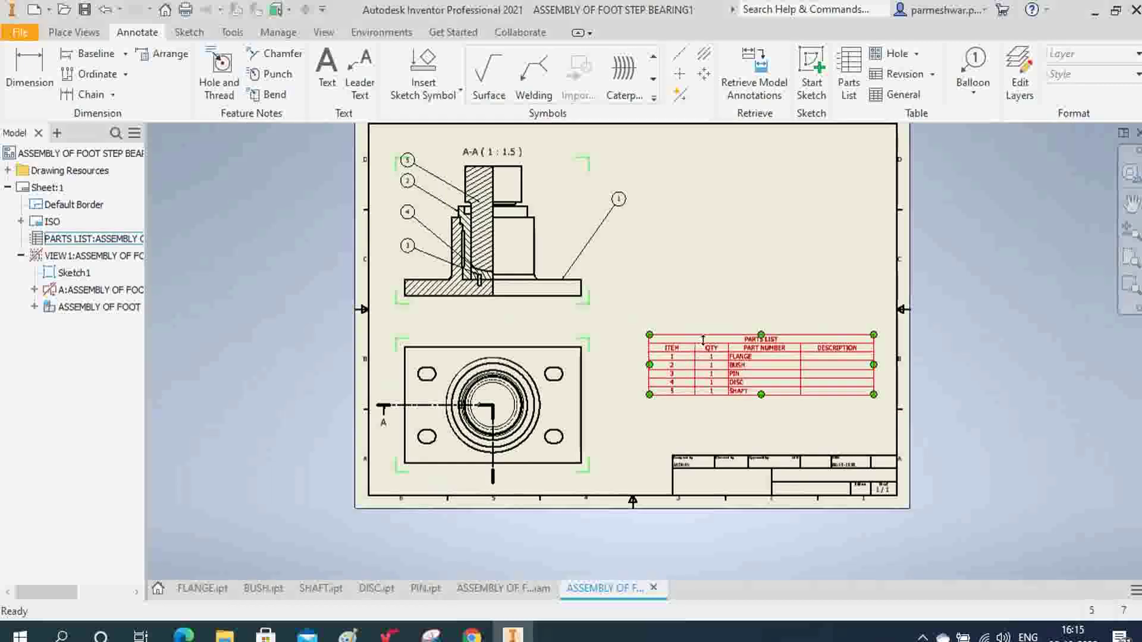
pyautogui.scroll(3, 708, 339)
pyautogui.press('Escape')
pyautogui.scroll(-5, 737, 382)
pyautogui.scroll(3, 679, 303)
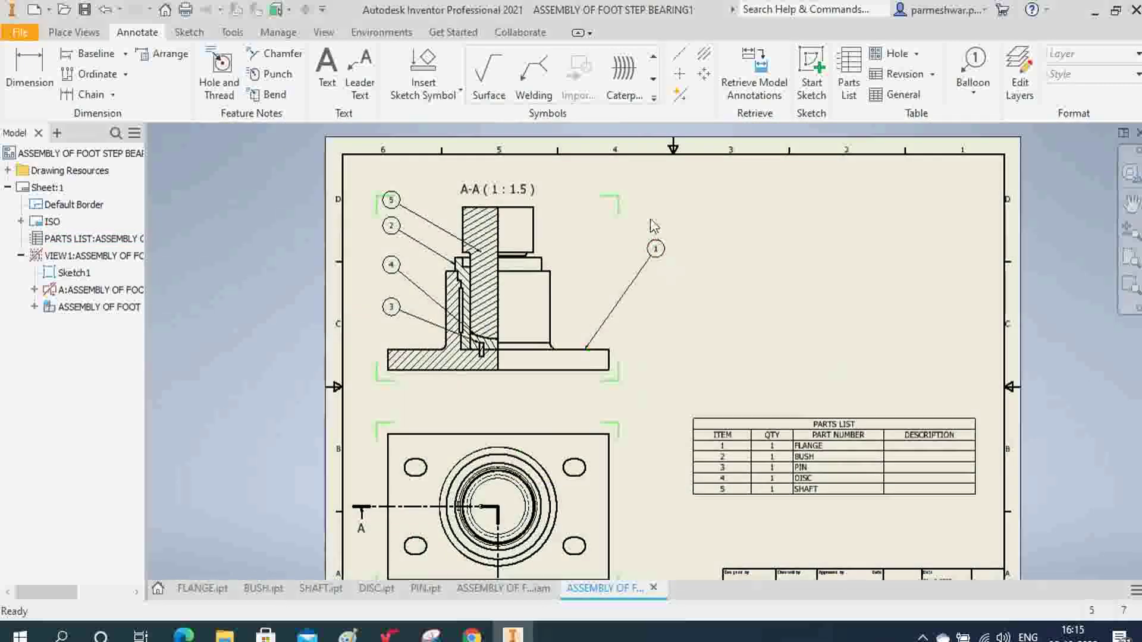
pyautogui.scroll(4, 660, 252)
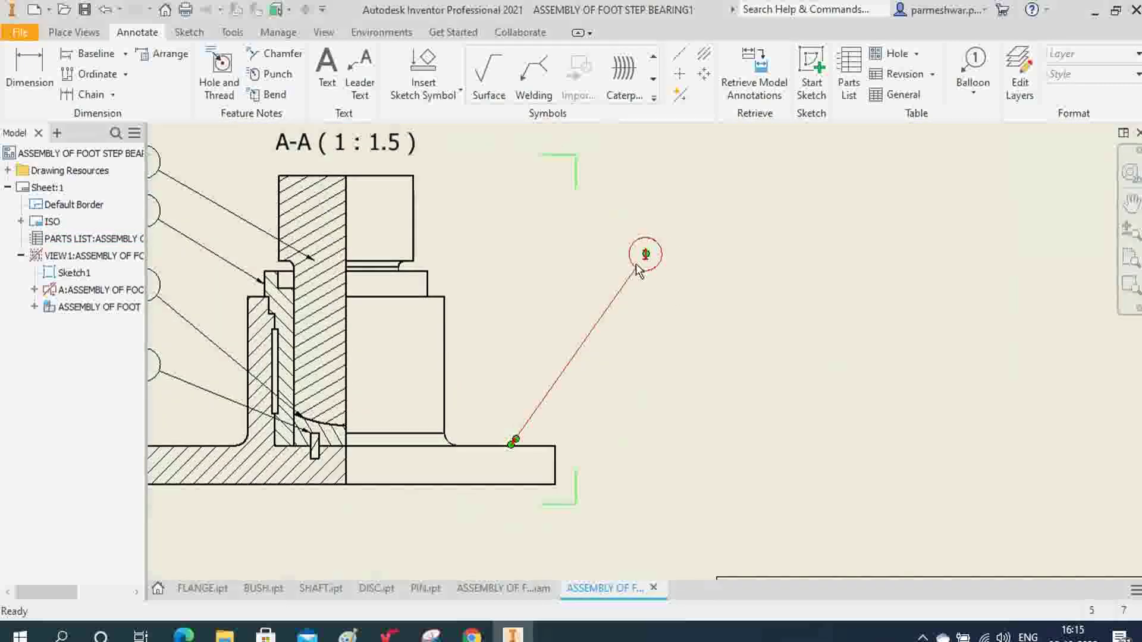
pyautogui.scroll(-3, 642, 249)
# - Open the parts list on the sheet for editing
pyautogui.click(734, 487)
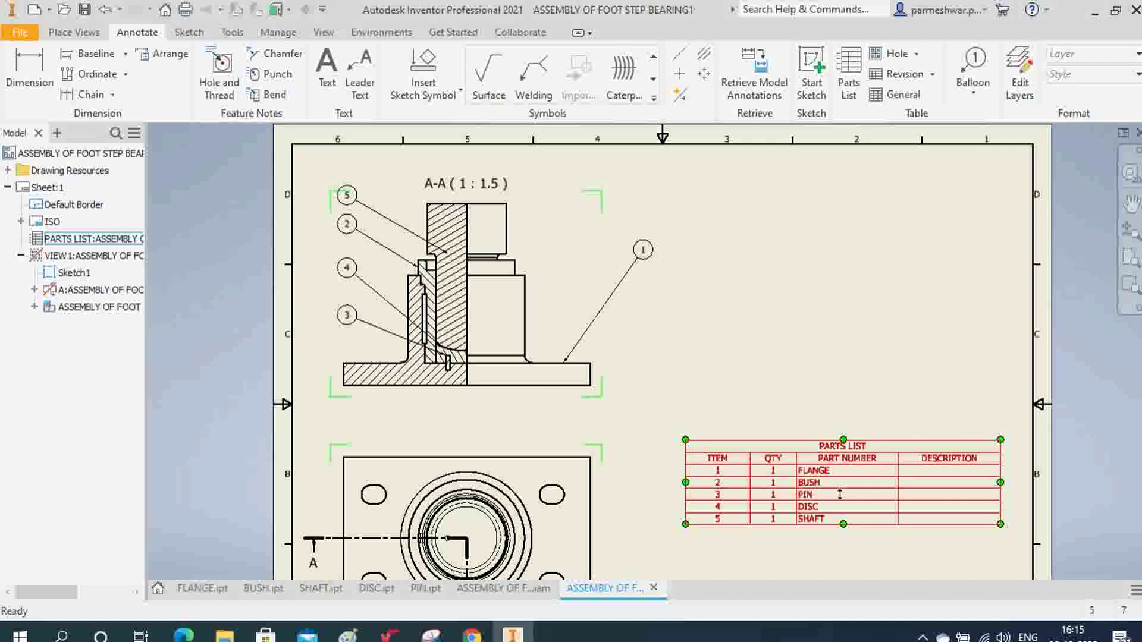
pyautogui.doubleClick(924, 461)
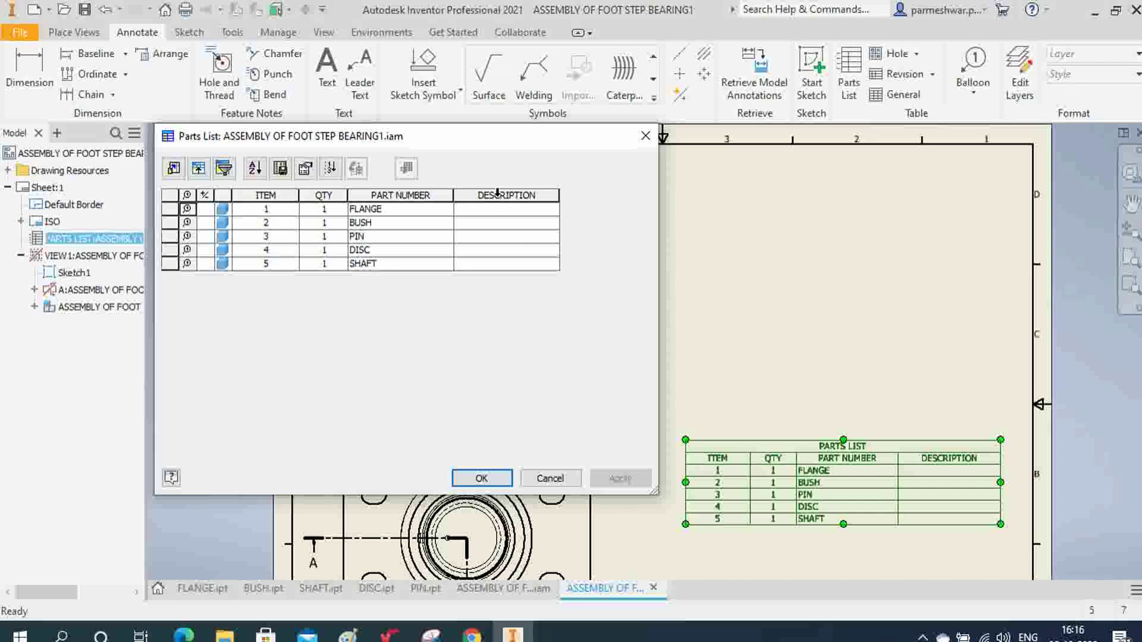
pyautogui.click(497, 193)
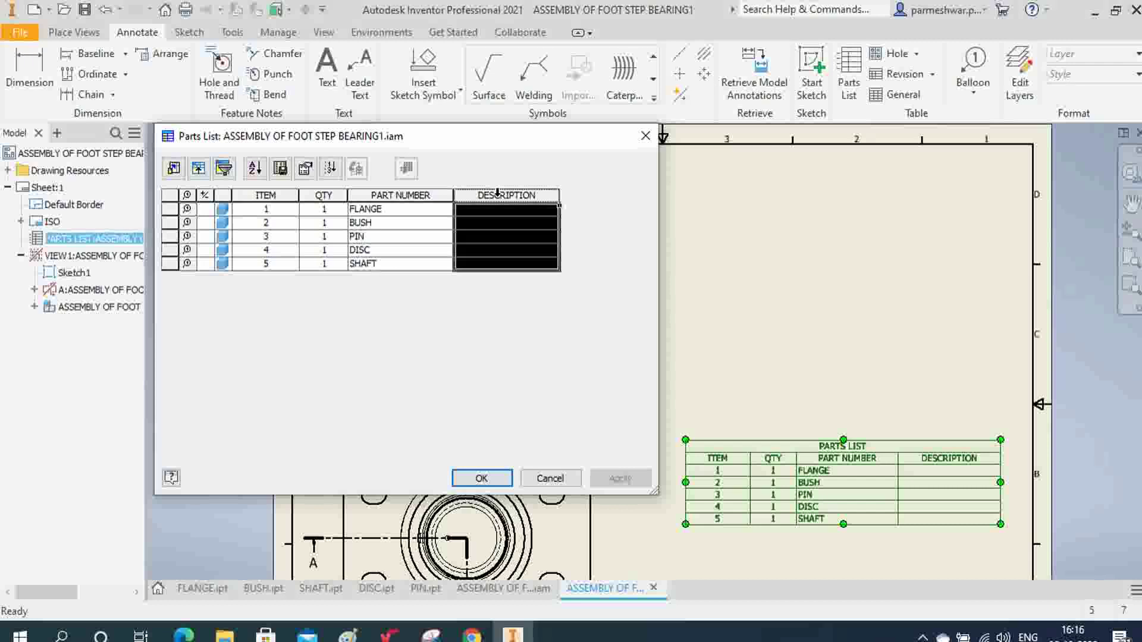
pyautogui.rightClick(501, 200)
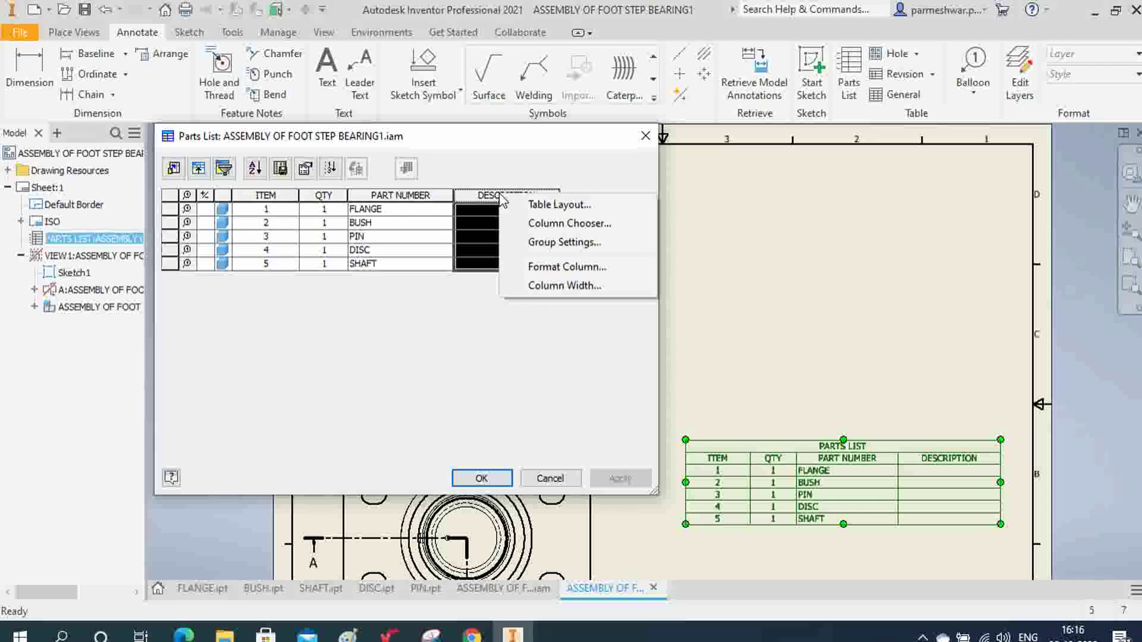
pyautogui.click(559, 269)
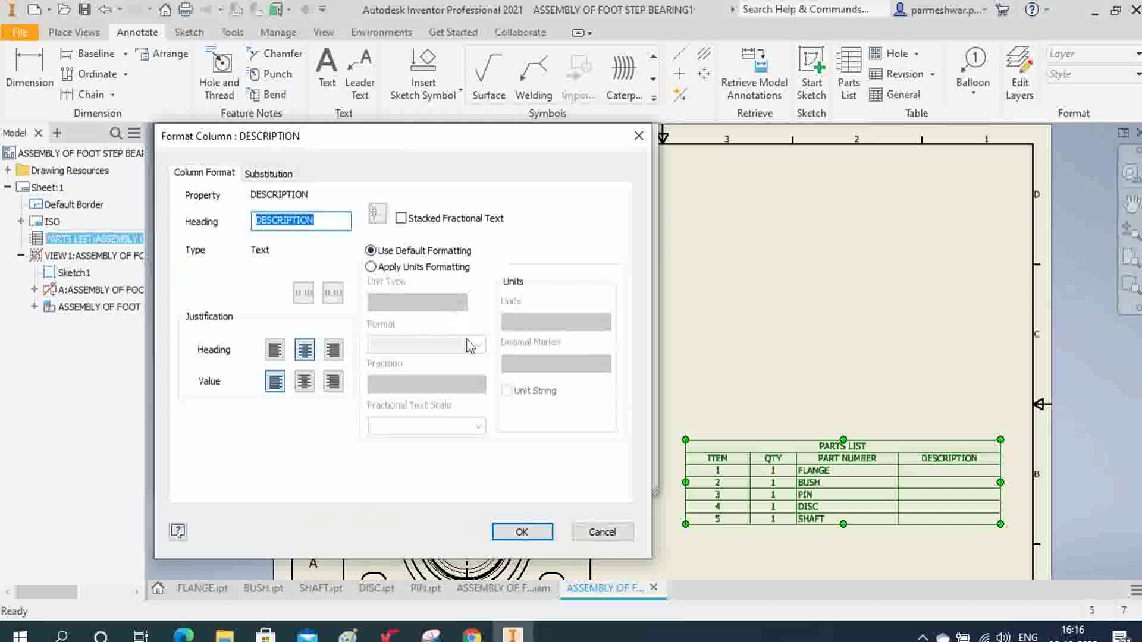
pyautogui.click(601, 534)
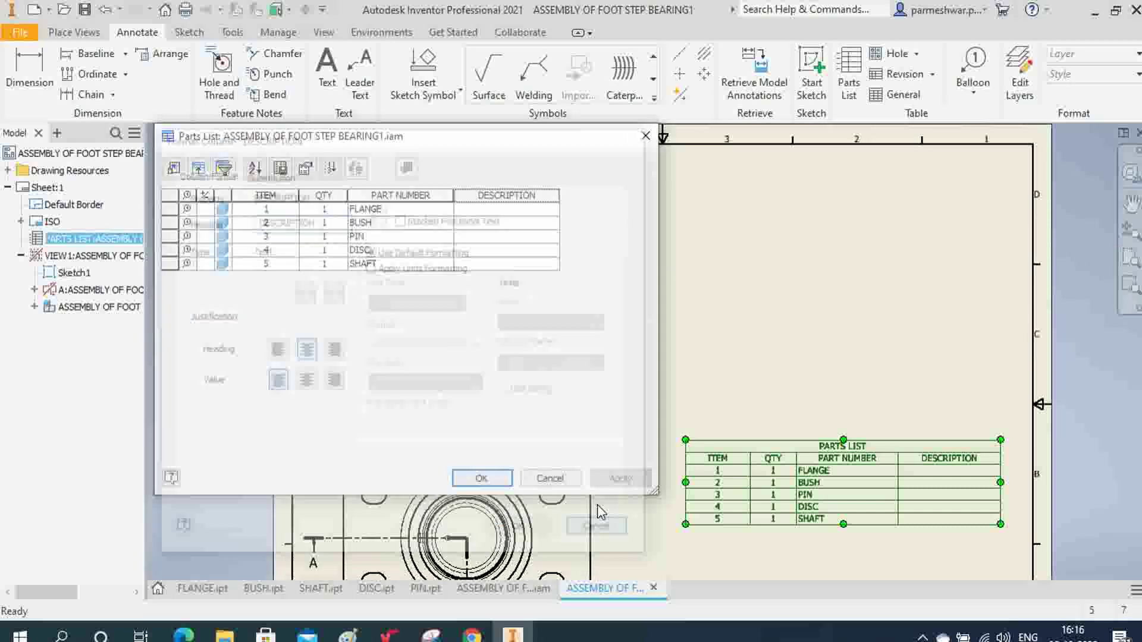
# - Format the DESCRIPTION column with the heading MATERIAL and centre-justified values
pyautogui.click(509, 194)
pyautogui.rightClick(511, 195)
pyautogui.click(556, 268)
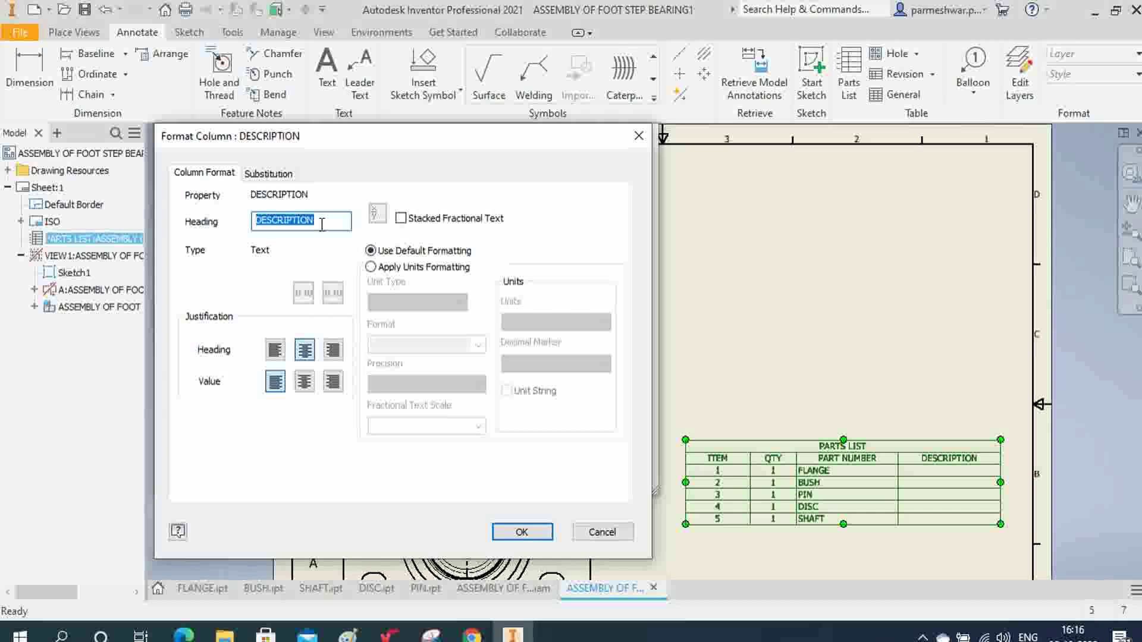
pyautogui.write('mater')
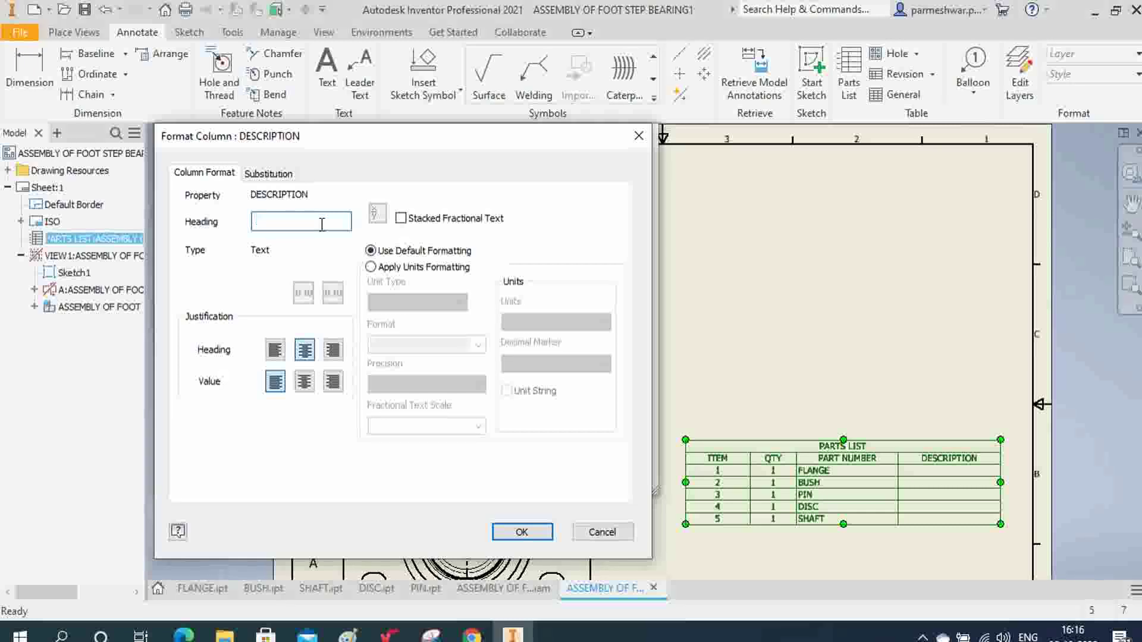
pyautogui.write('IAL')
pyautogui.click(305, 381)
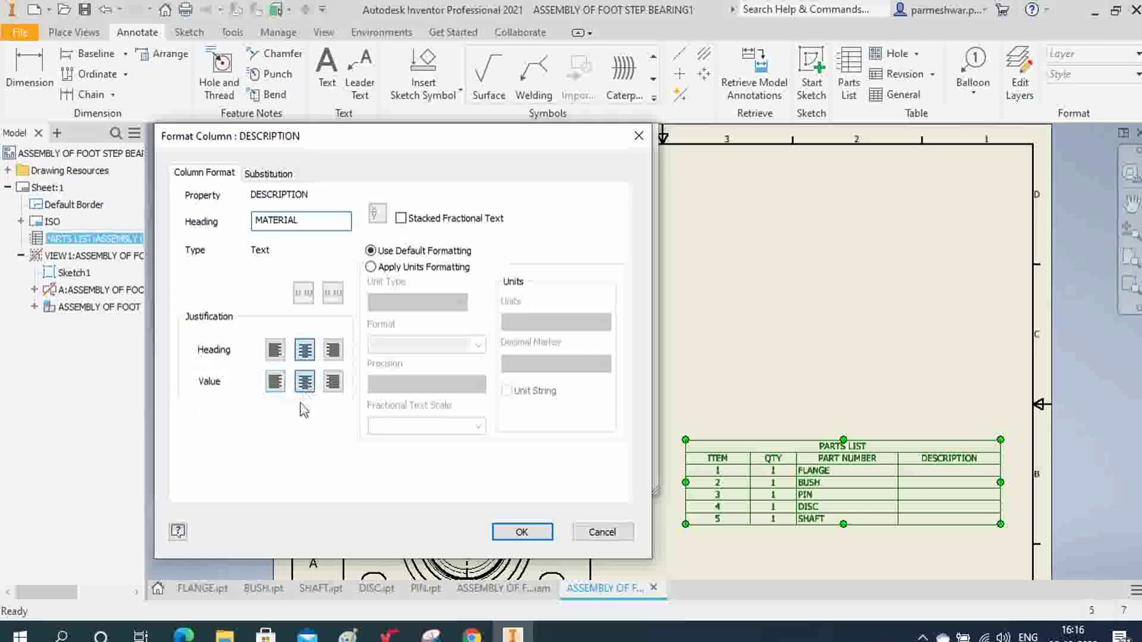
pyautogui.click(518, 532)
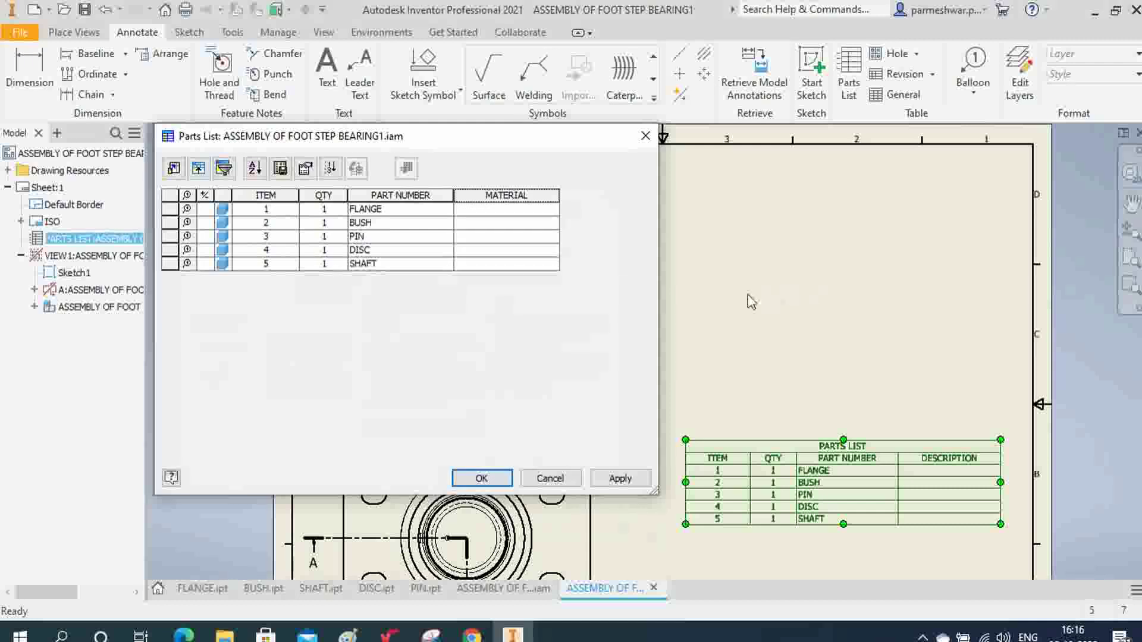
# - Centre-justify the values of the PART NUMBER column, then apply the parts list changes and finish editing it
pyautogui.click(397, 192)
pyautogui.rightClick(402, 197)
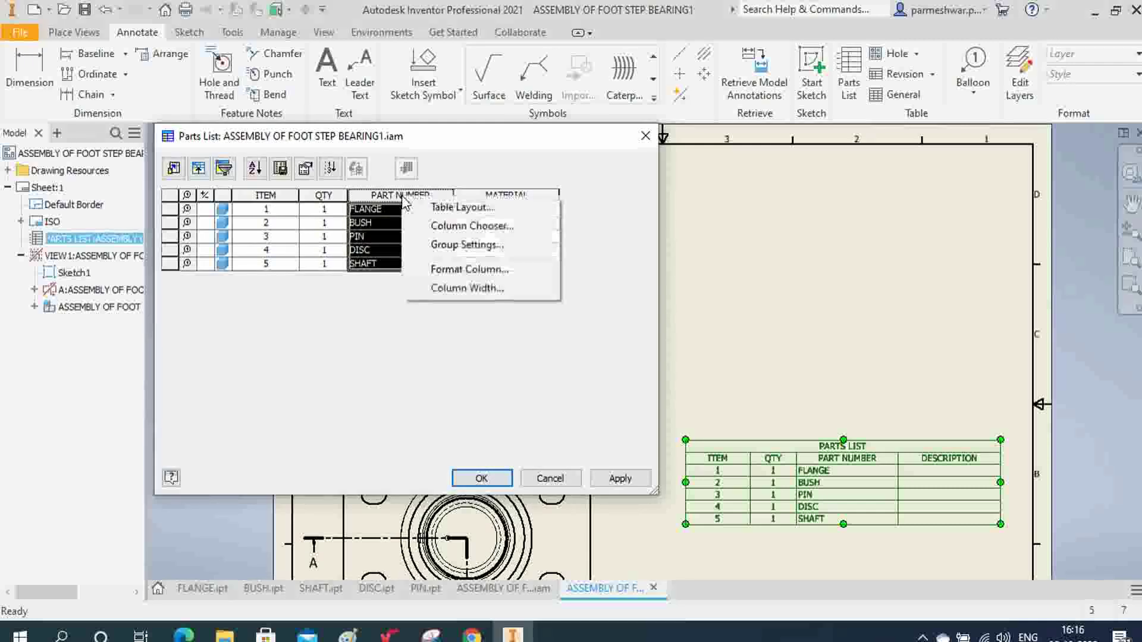
pyautogui.click(470, 269)
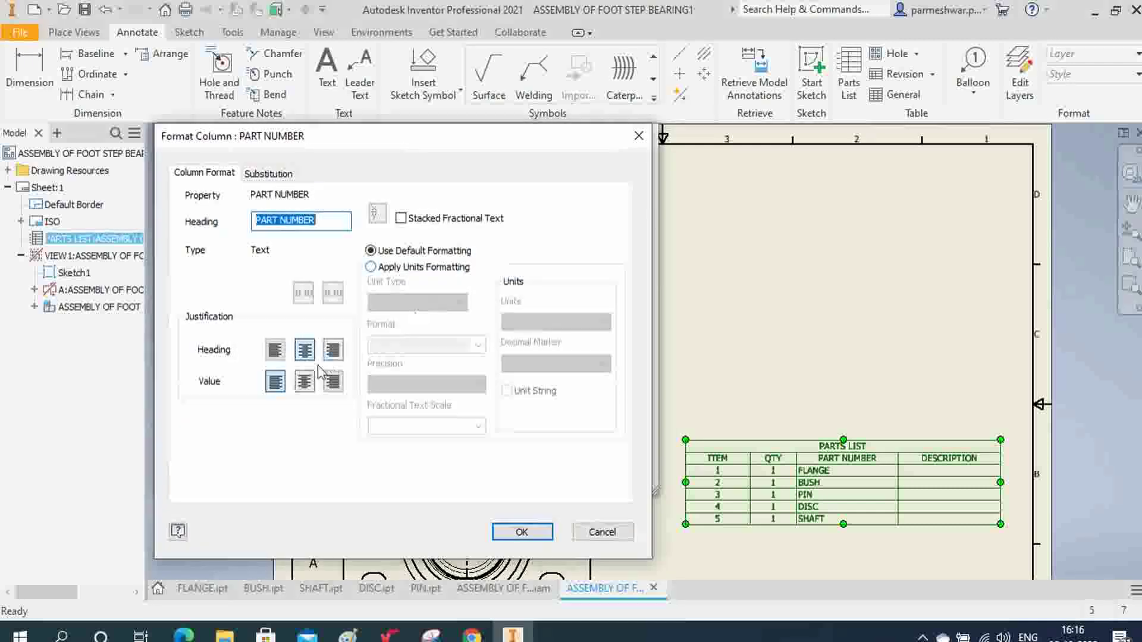
pyautogui.click(302, 385)
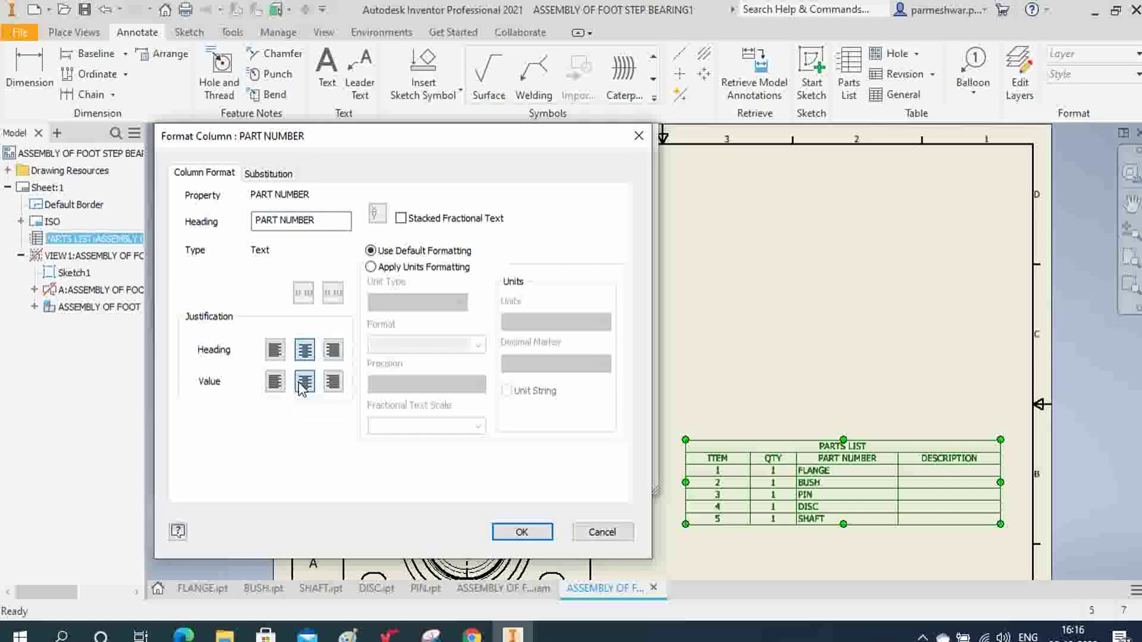
pyautogui.click(521, 532)
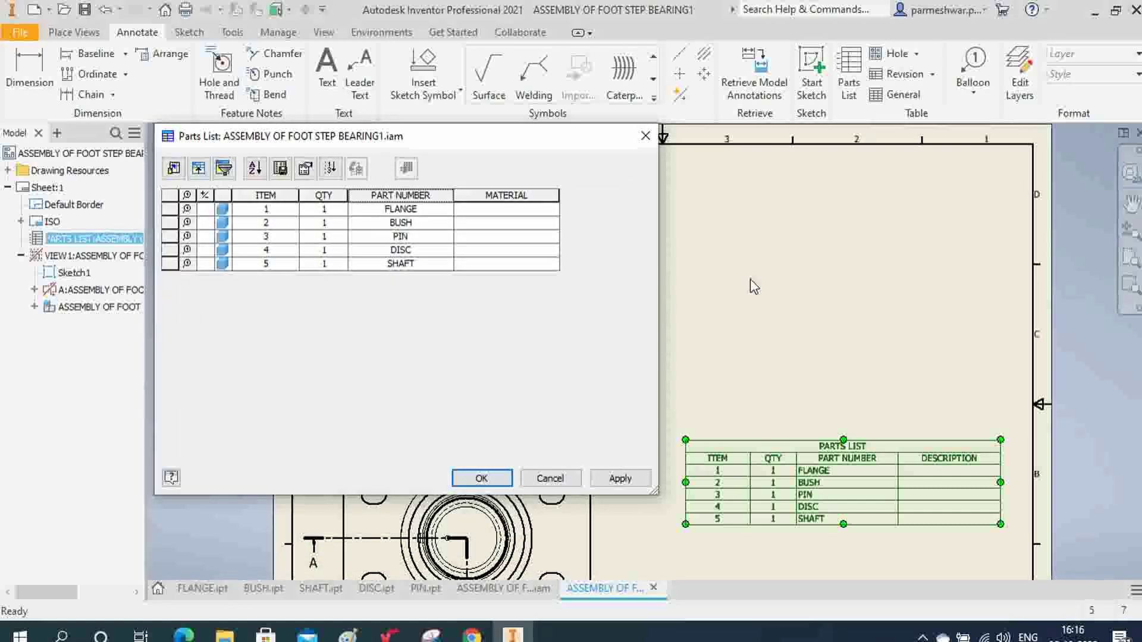
pyautogui.click(621, 478)
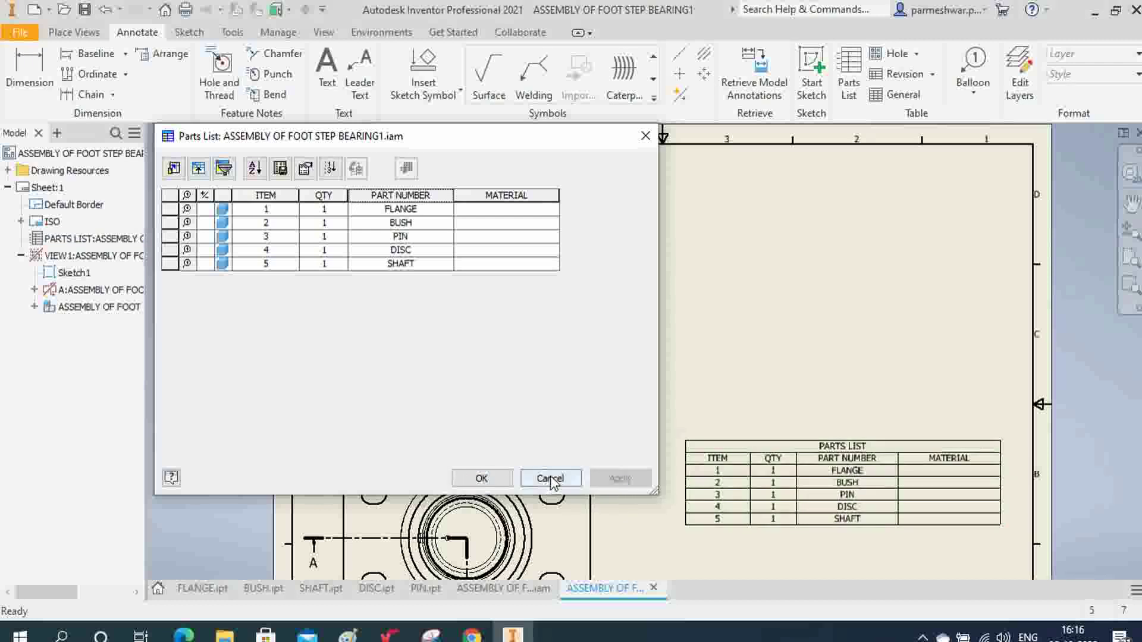
pyautogui.click(498, 476)
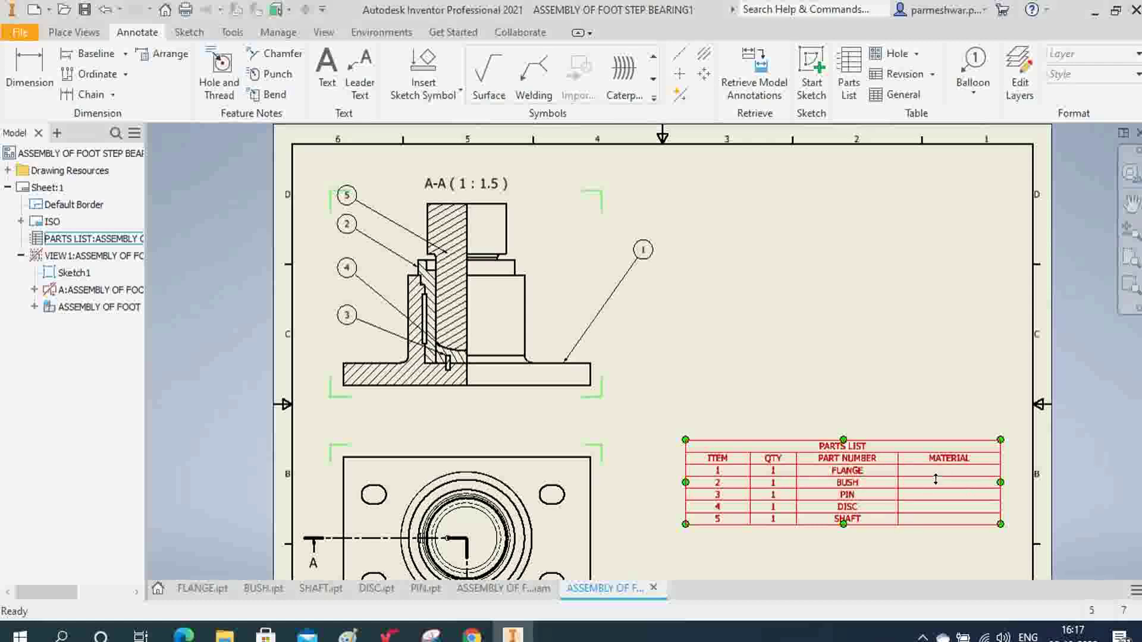
pyautogui.click(315, 550)
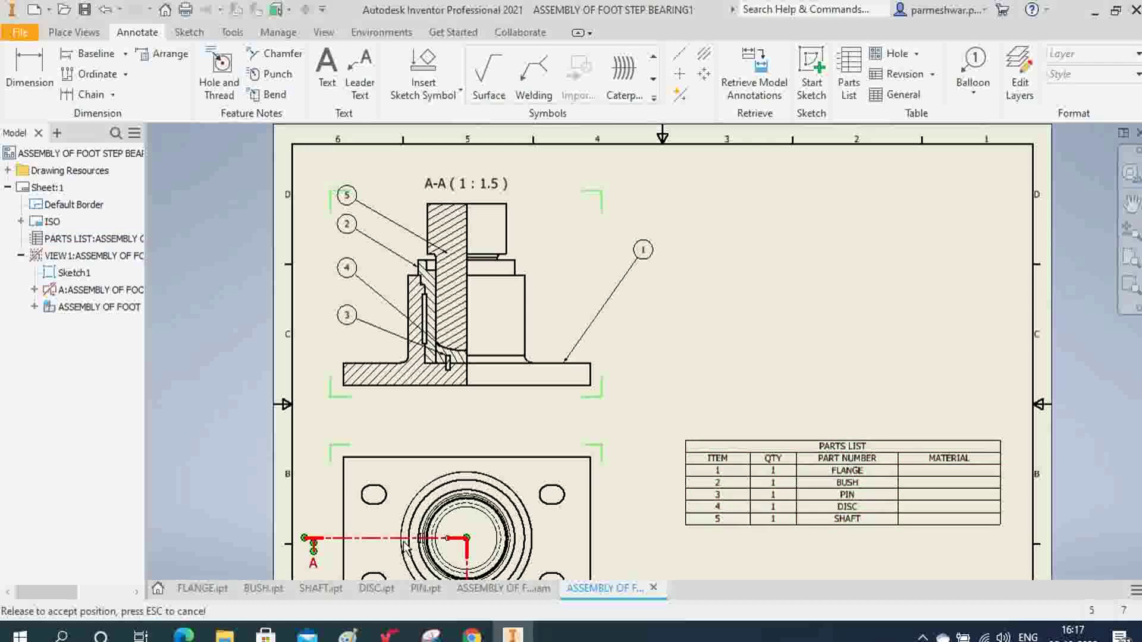
# - Switch to CAD modelling Questions.pdf in the browser, examine the part drawings for their material notes, and return to the Inventor drawing
pyautogui.click(184, 635)
pyautogui.scroll(5, 361, 428)
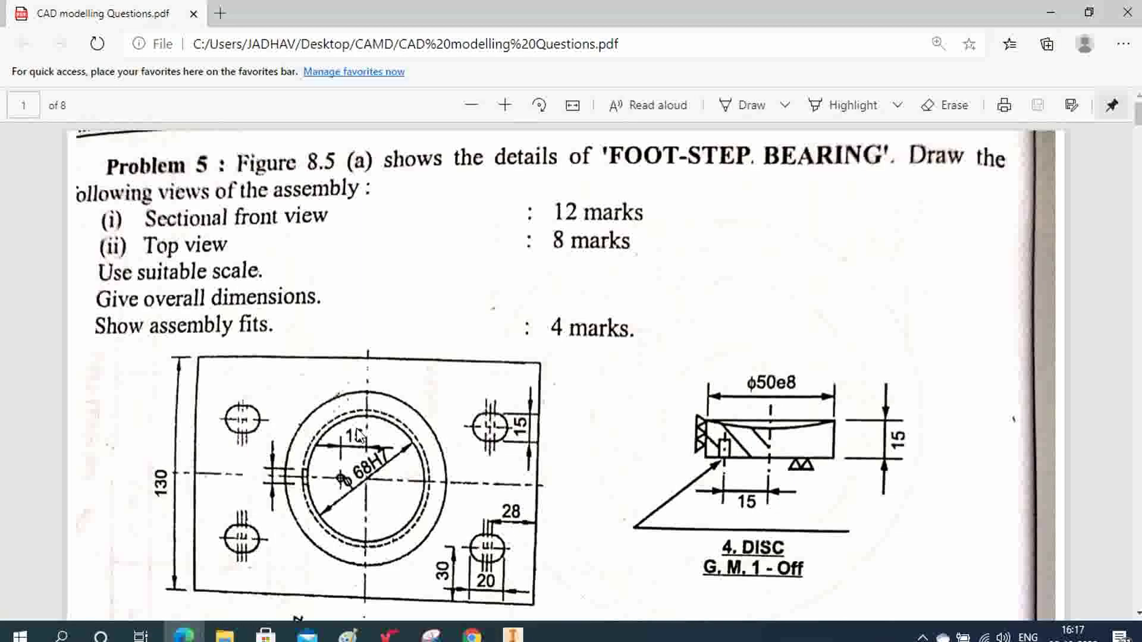
pyautogui.scroll(-10, 361, 428)
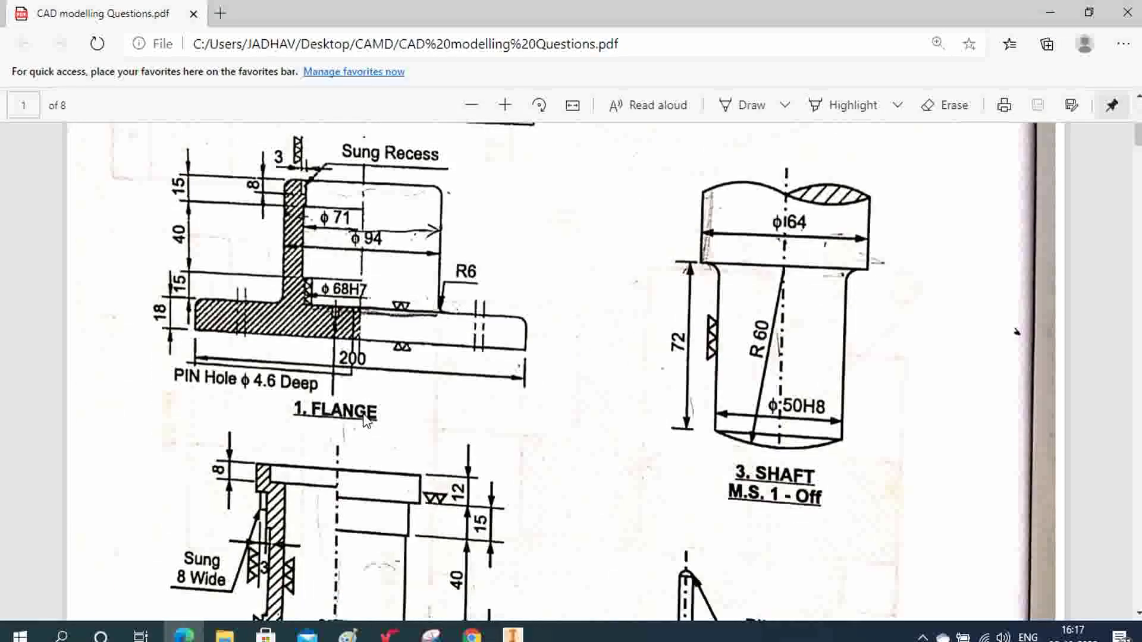
pyautogui.scroll(3, 325, 324)
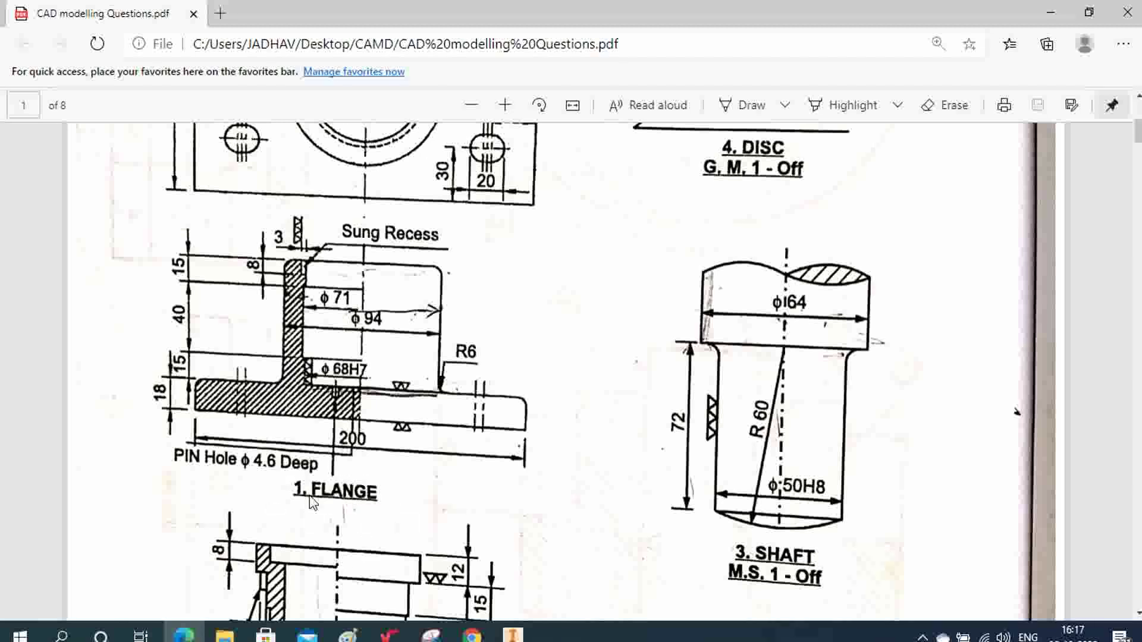
pyautogui.click(512, 635)
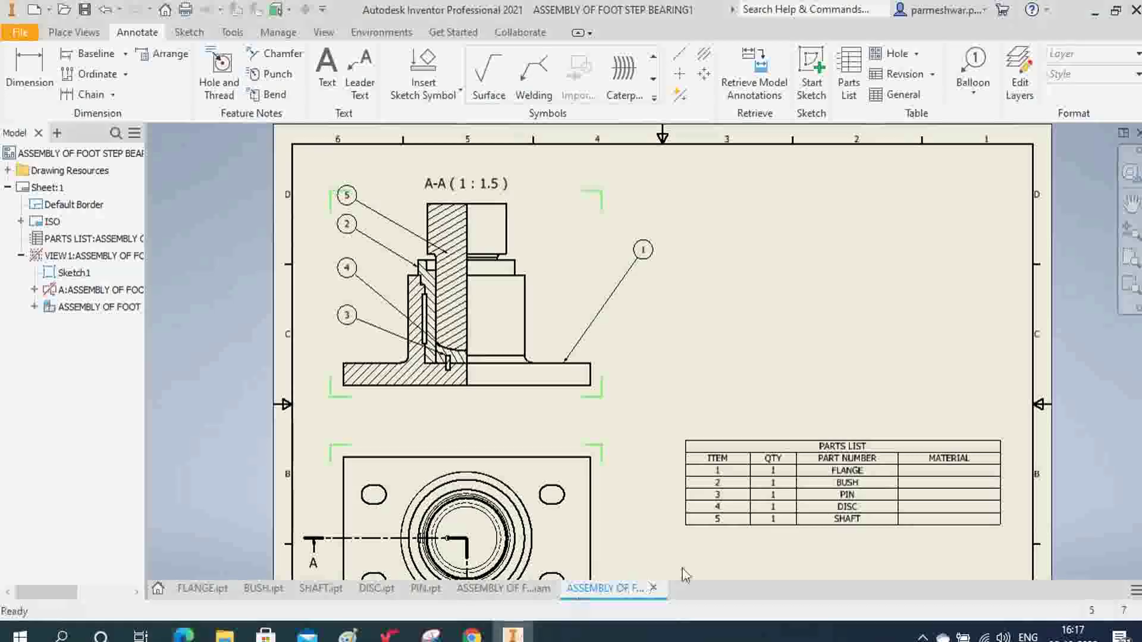
# - Open the parts list on the sheet for editing and enter CAST IRON as the FLANGE material
pyautogui.doubleClick(921, 486)
pyautogui.click(505, 213)
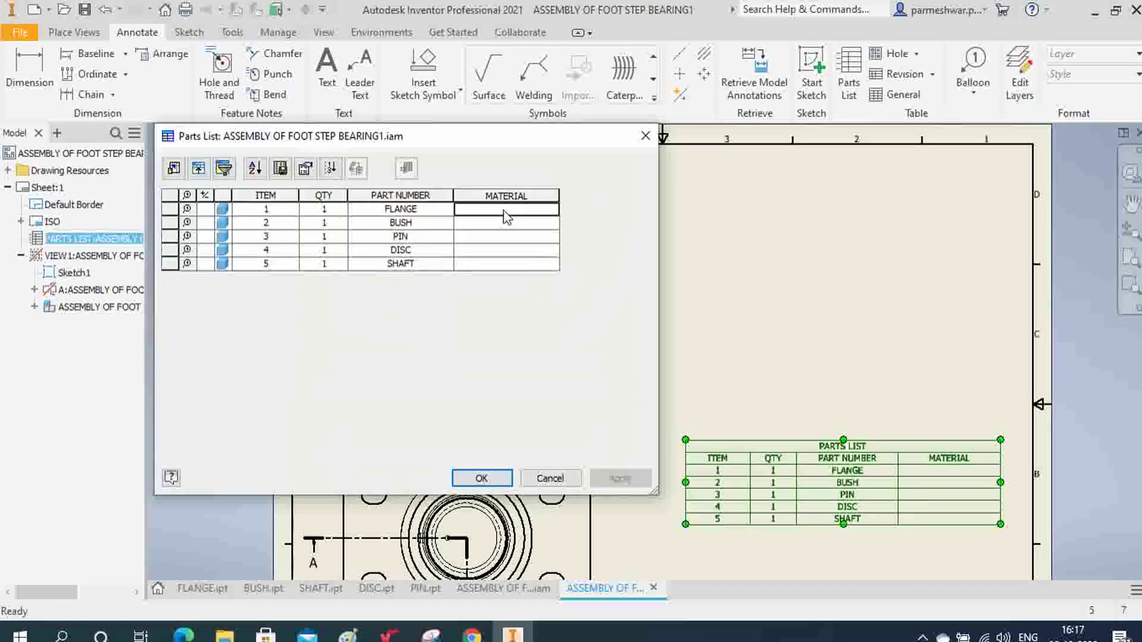
pyautogui.write('CA')
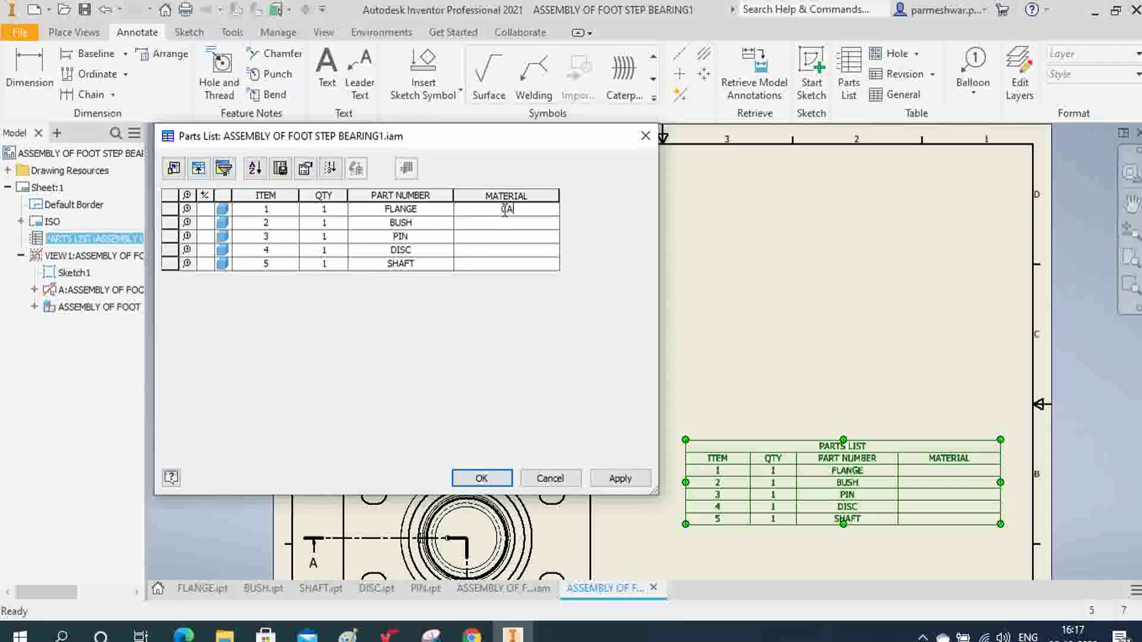
pyautogui.write('ST IRON')
# - Check the bush's material note in CAD modelling Questions.pdf, return to Inventor, and enter GUN METAL as the BUSH material
pyautogui.click(184, 634)
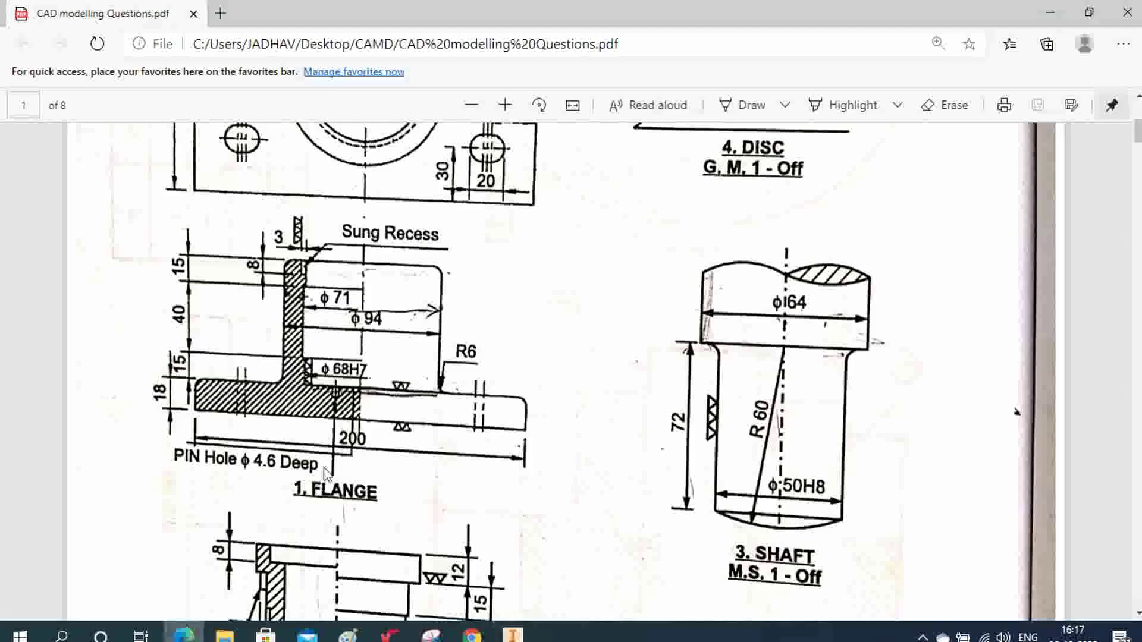
pyautogui.scroll(-6, 369, 429)
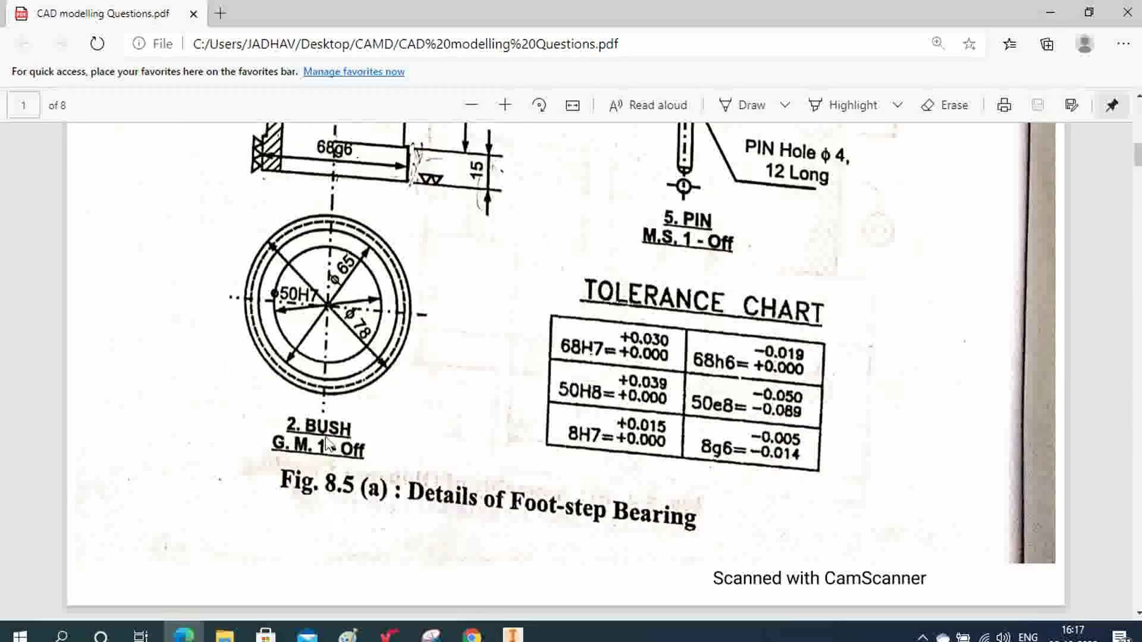
pyautogui.scroll(2, 329, 443)
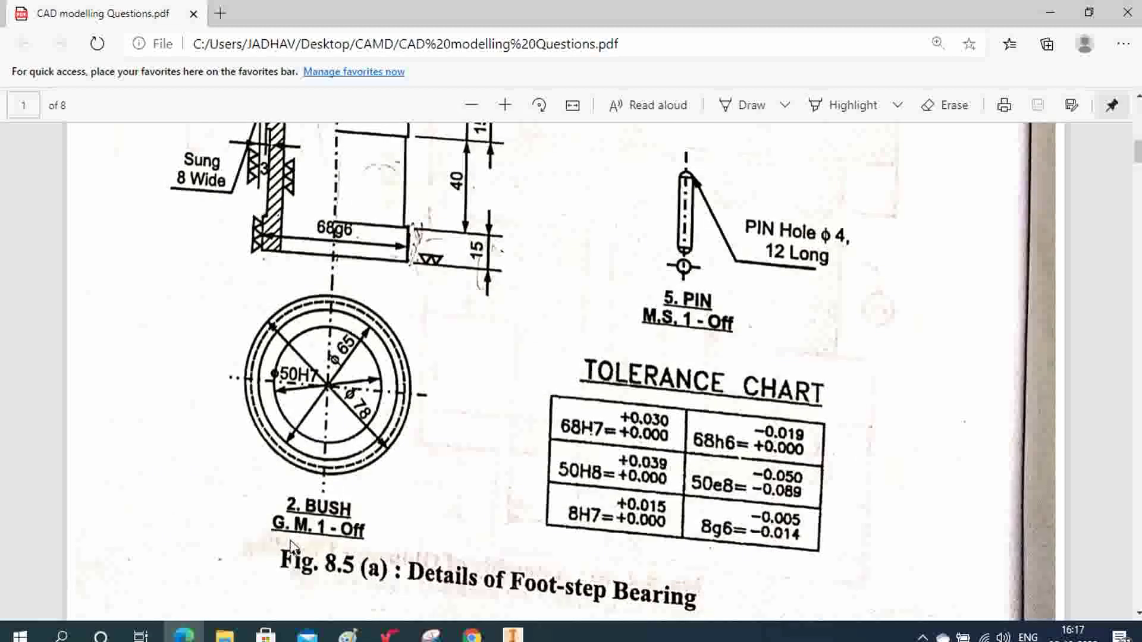
pyautogui.click(514, 633)
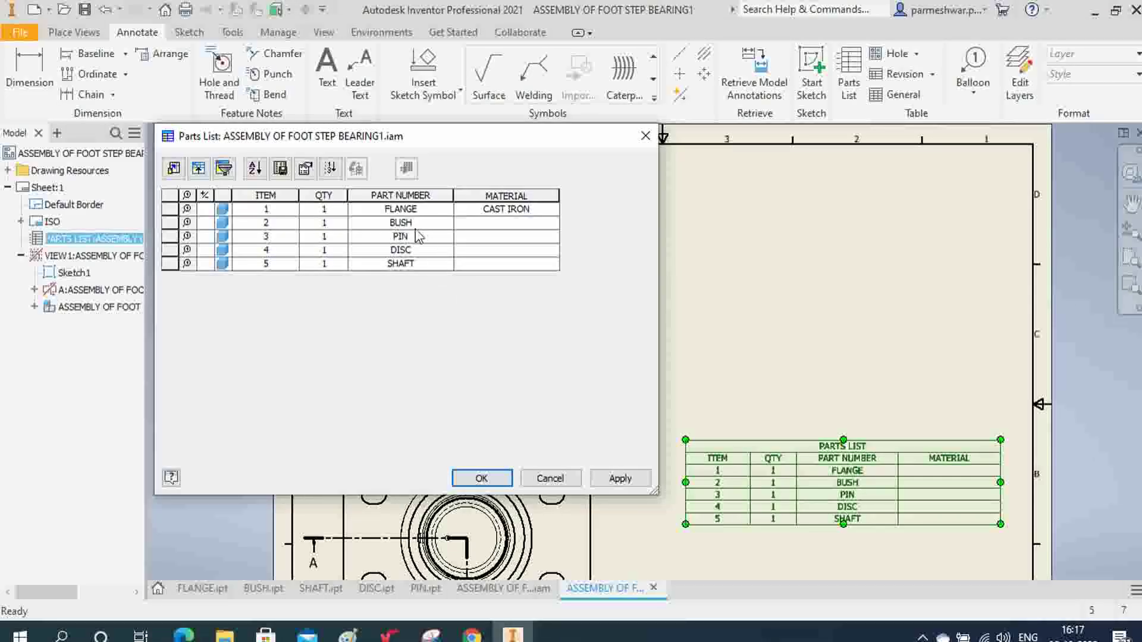
pyautogui.click(499, 224)
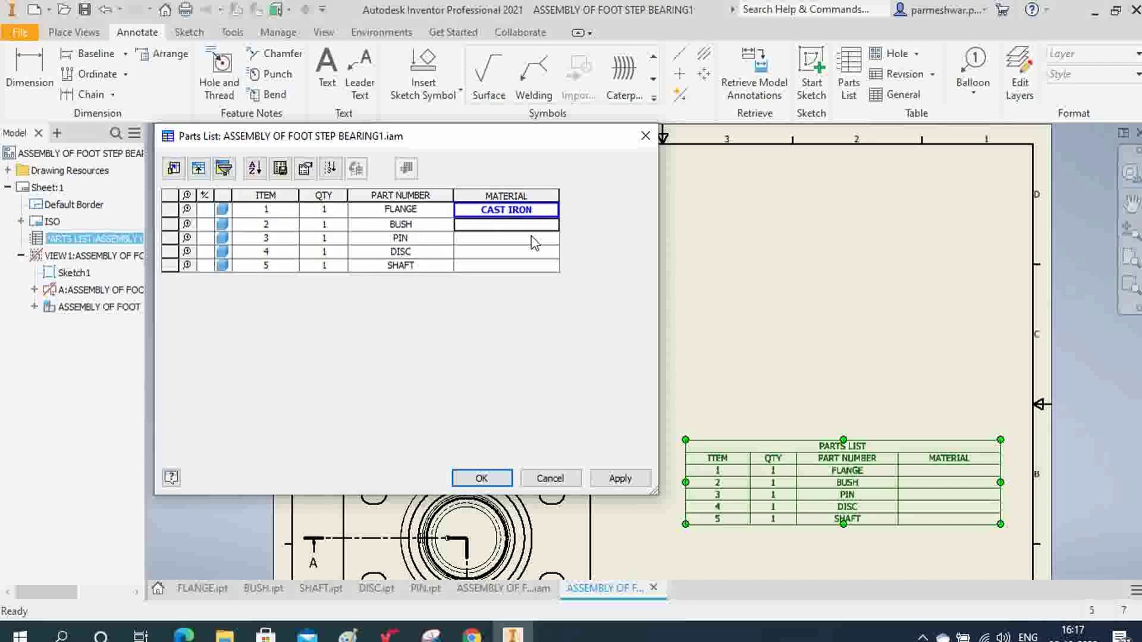
pyautogui.write('GUN METAL')
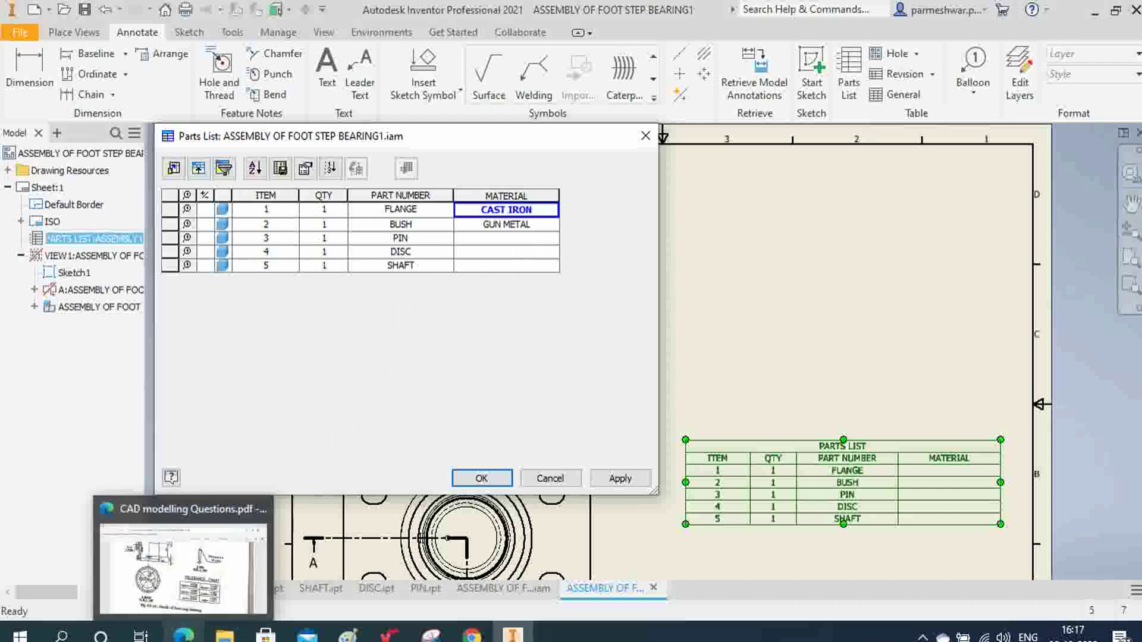
# - Check the pin's material note in CAD modelling Questions.pdf, return to Inventor, and enter MILD STEEL as the PIN material
pyautogui.click(179, 562)
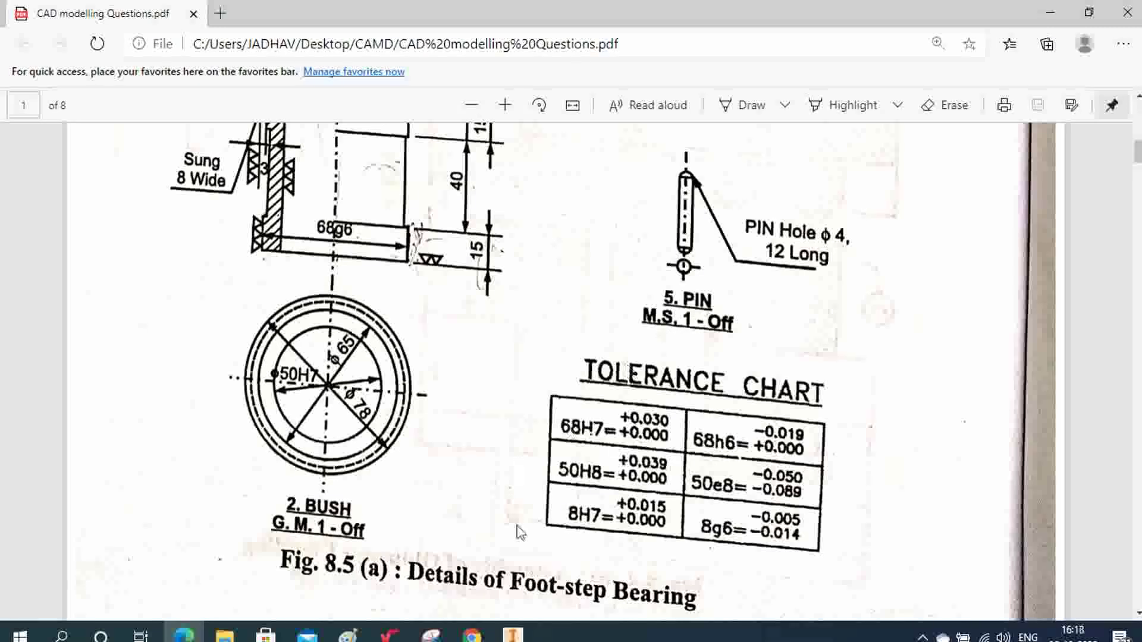
pyautogui.click(513, 634)
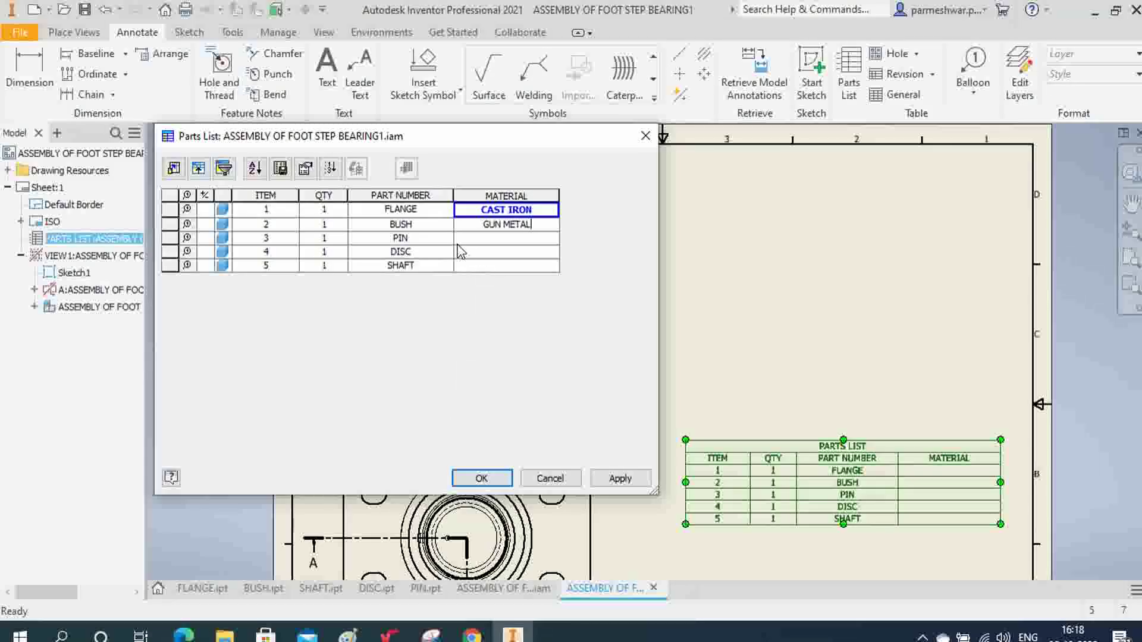
pyautogui.press('Return')
pyautogui.write('M')
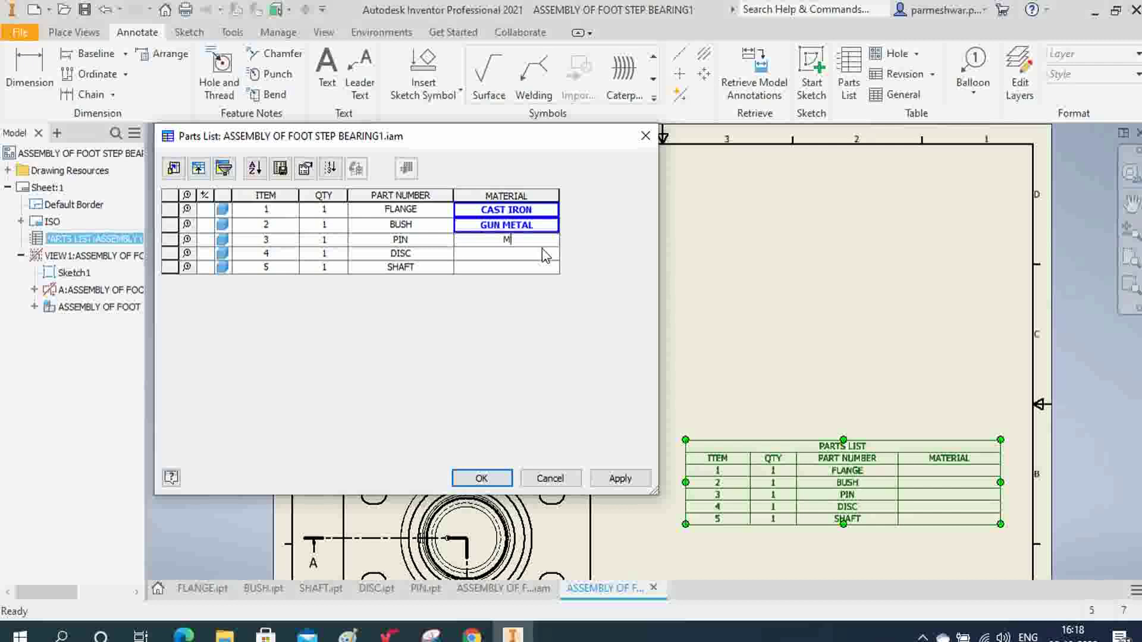
pyautogui.write('ILD STEEL')
pyautogui.press('Return')
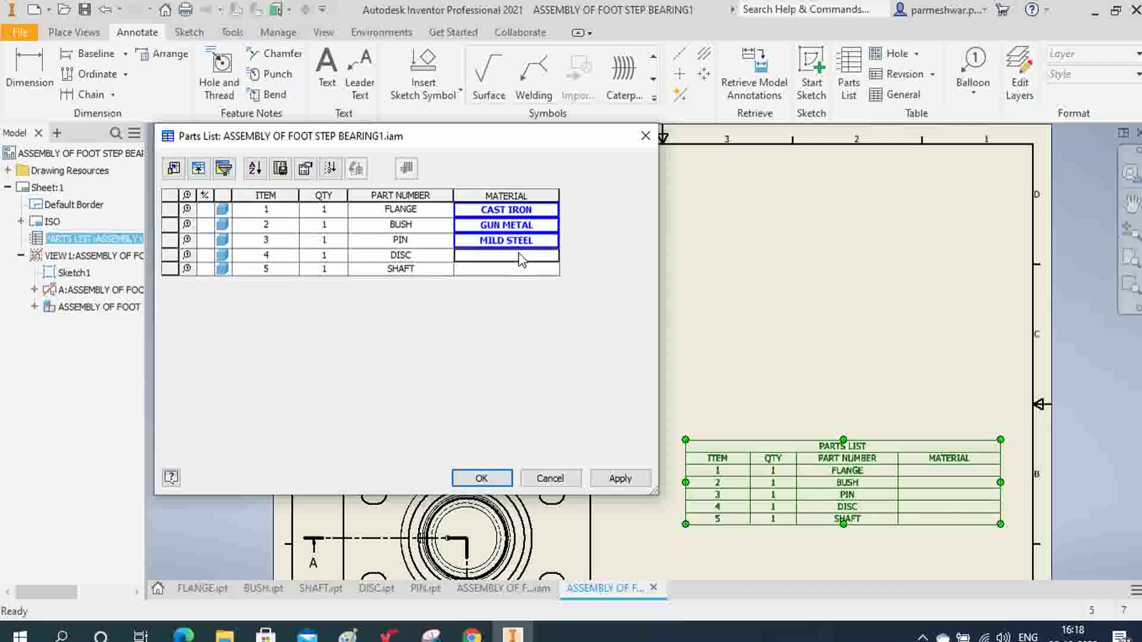
# - Check the disc's material note in CAD modelling Questions.pdf, return to Inventor, and enter GUN METAL as the DISC material
pyautogui.click(183, 636)
pyautogui.scroll(6, 773, 357)
pyautogui.scroll(5, 776, 357)
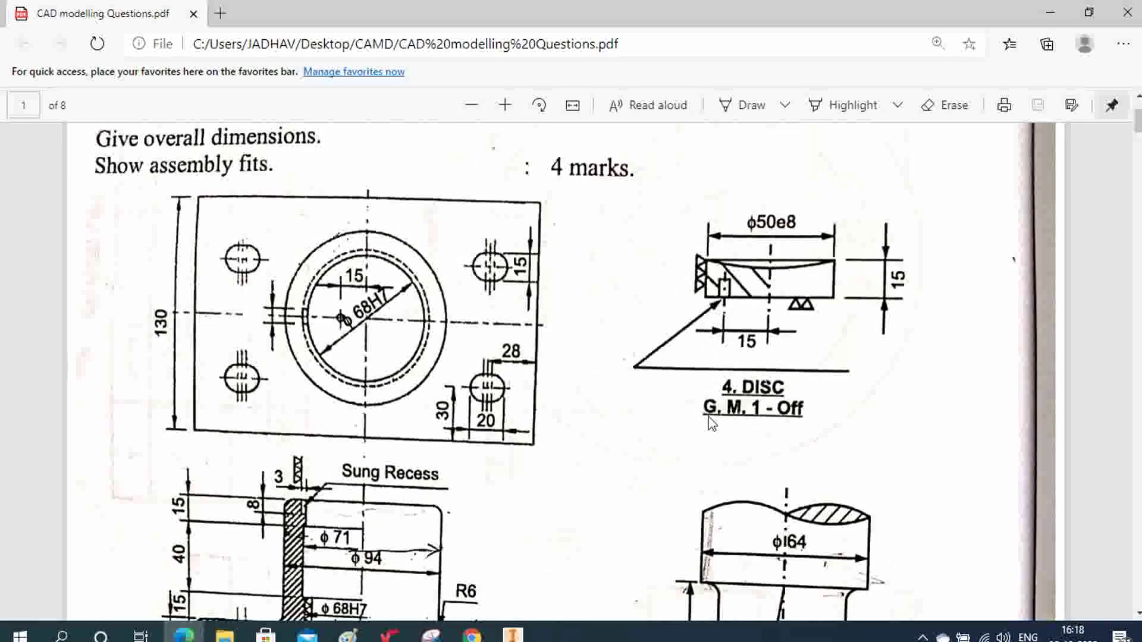
pyautogui.click(512, 635)
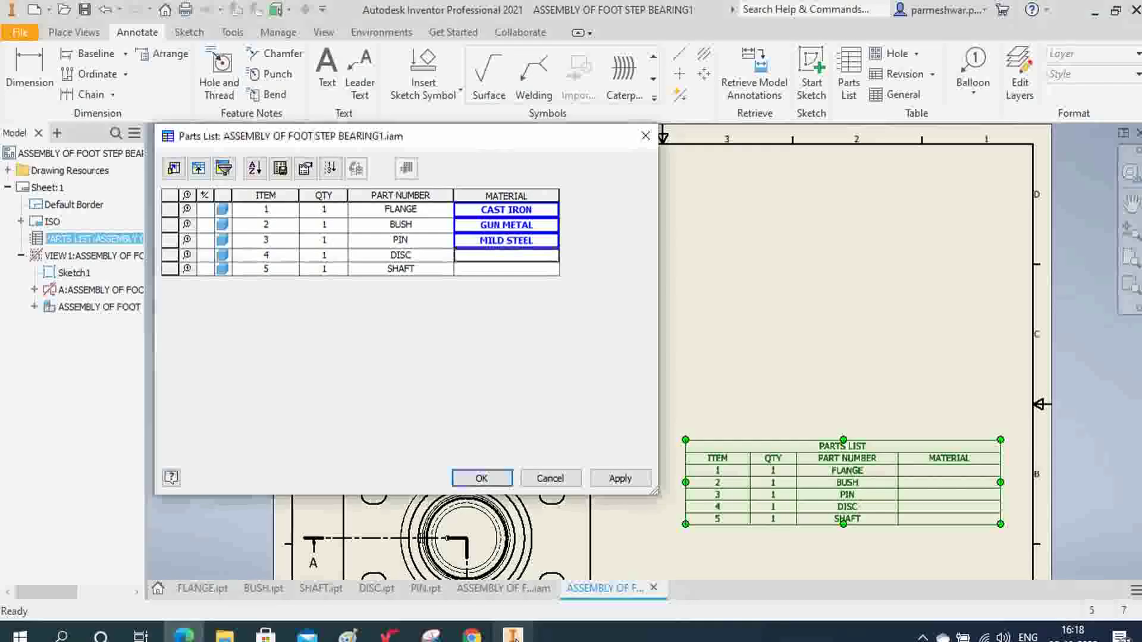
pyautogui.click(499, 261)
pyautogui.write('GUN METAL')
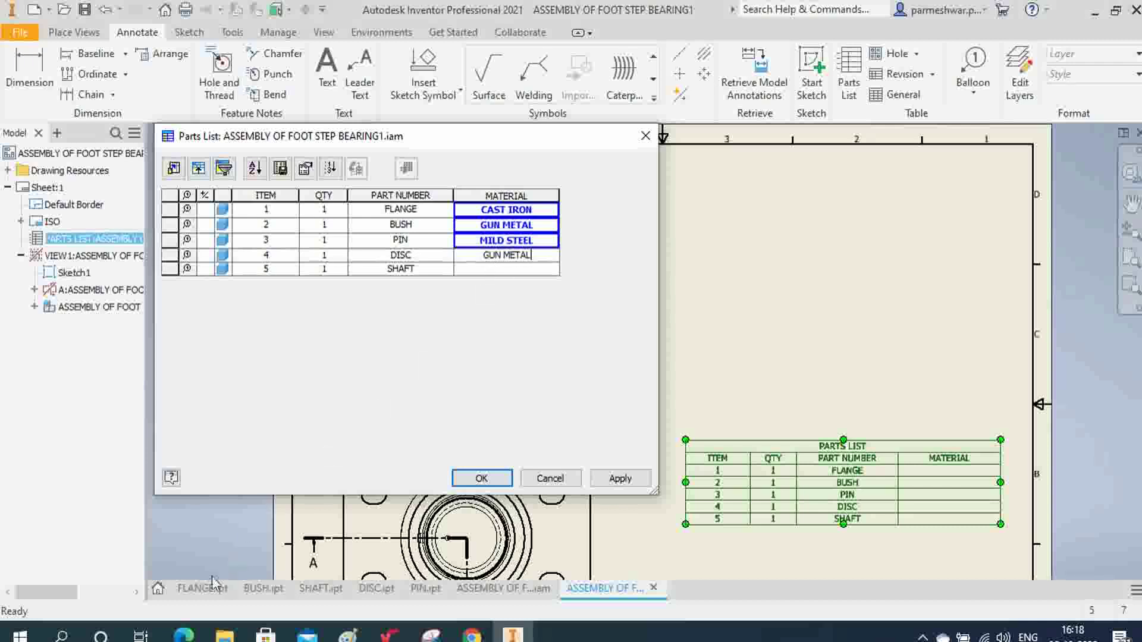
# - Check the shaft's material in CAD modelling Questions.pdf, enter MILD STEEL for SHAFT in the Inventor parts list, and apply the changes
pyautogui.click(183, 635)
pyautogui.scroll(-5, 757, 411)
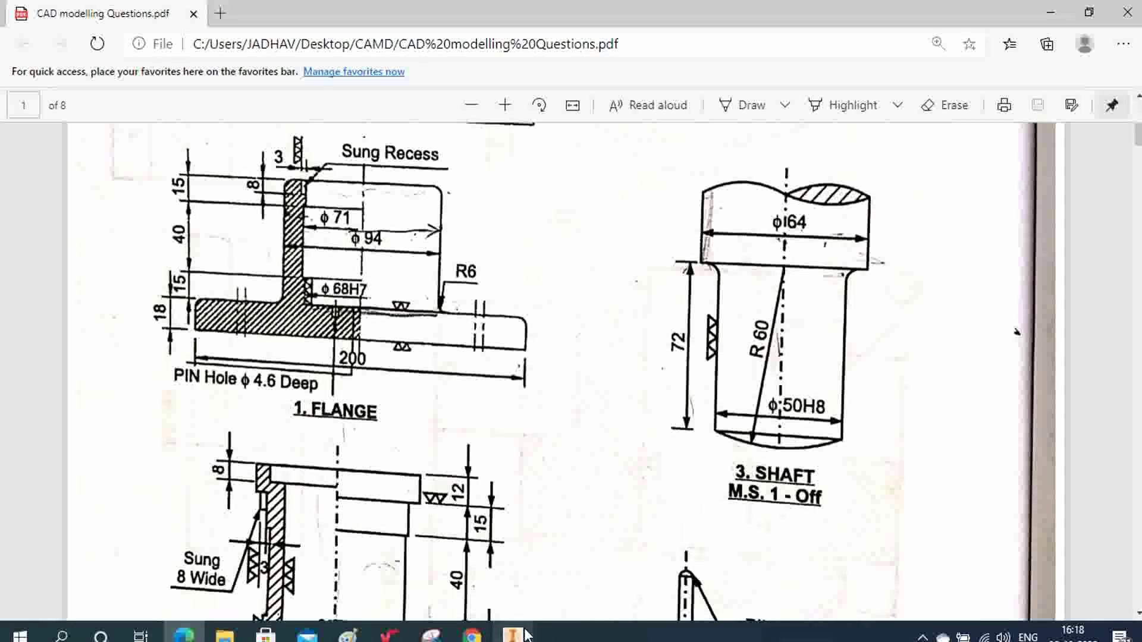
pyautogui.click(524, 634)
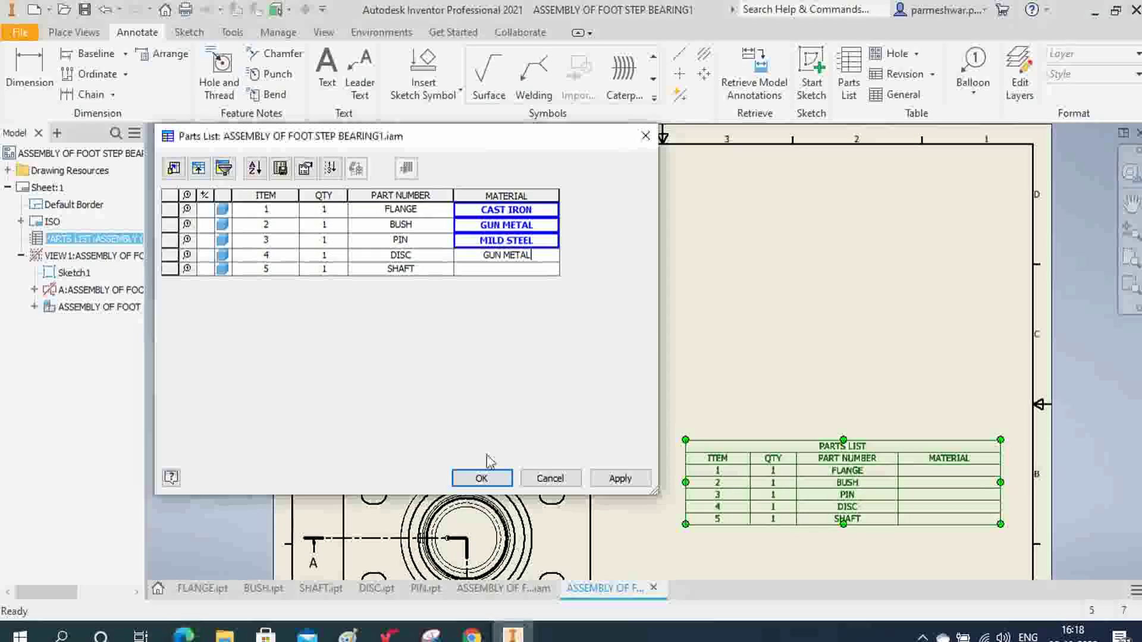
pyautogui.click(501, 271)
pyautogui.write('MILD')
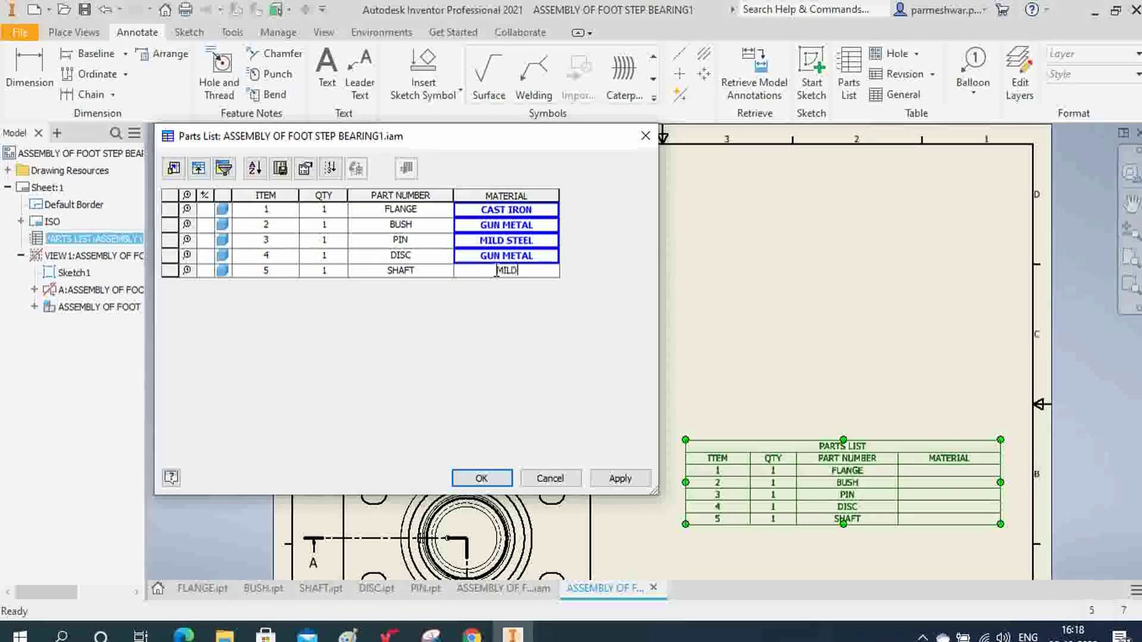
pyautogui.write(' STEEL')
pyautogui.click(620, 478)
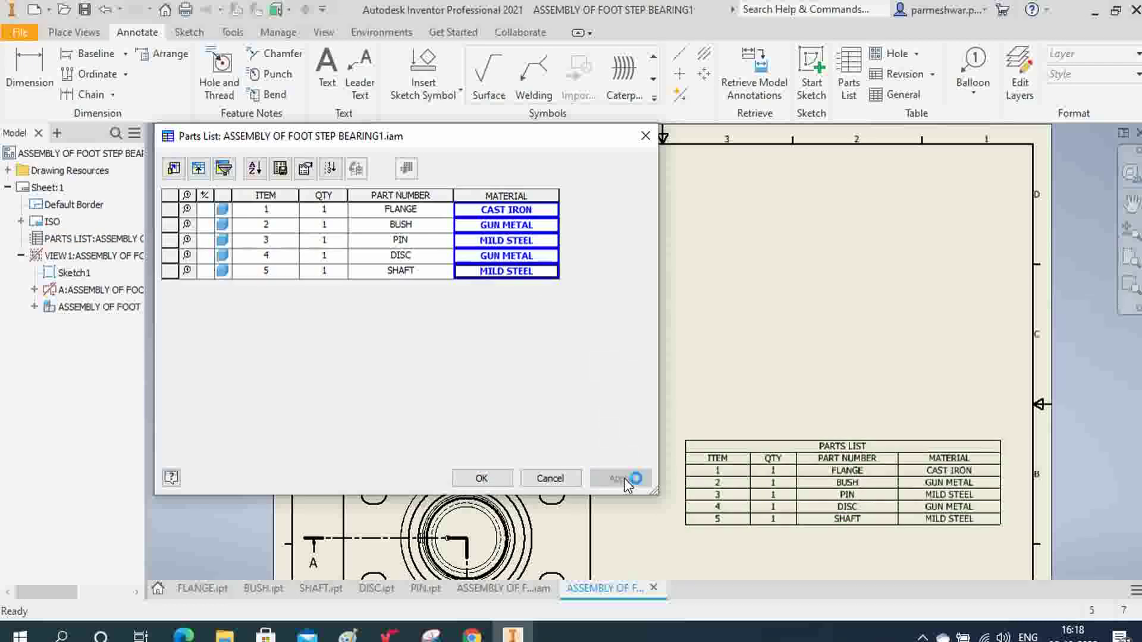
pyautogui.click(479, 478)
# - Change the PART NUMBER column heading in the parts list to PART NAME and apply the change
pyautogui.scroll(-3, 819, 319)
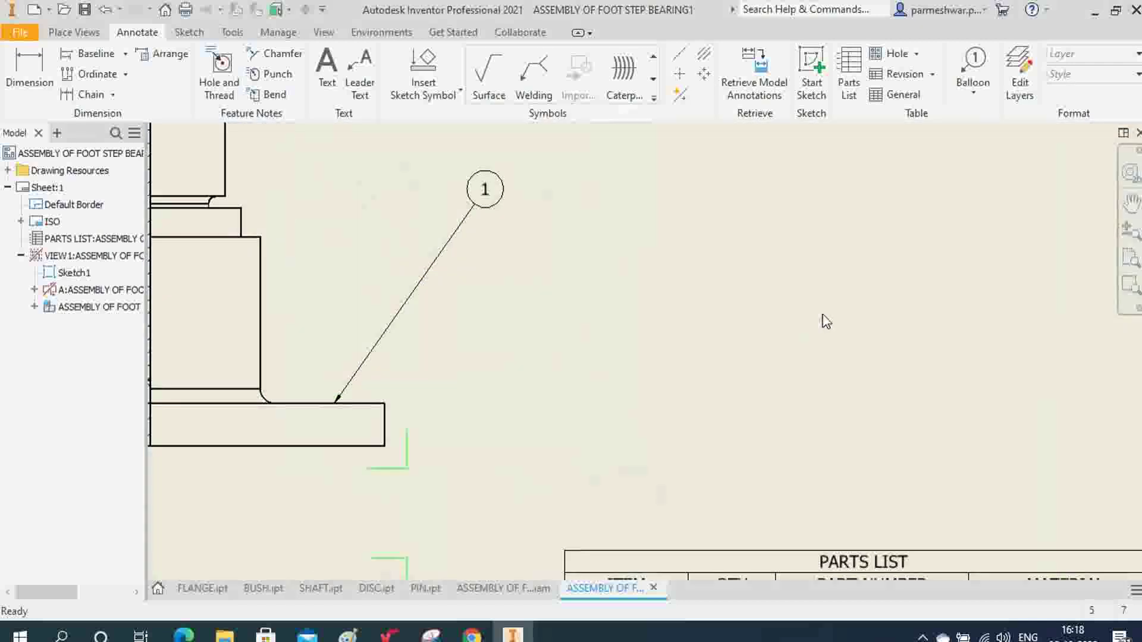
pyautogui.scroll(5, 822, 316)
pyautogui.scroll(-3, 895, 450)
pyautogui.click(797, 447)
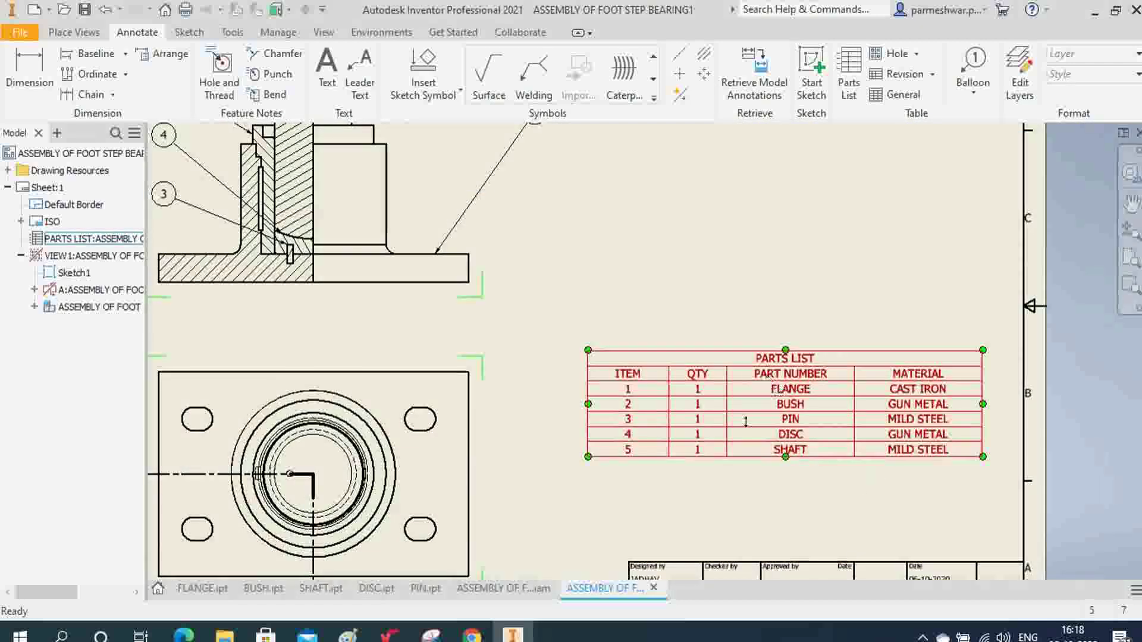
pyautogui.doubleClick(801, 376)
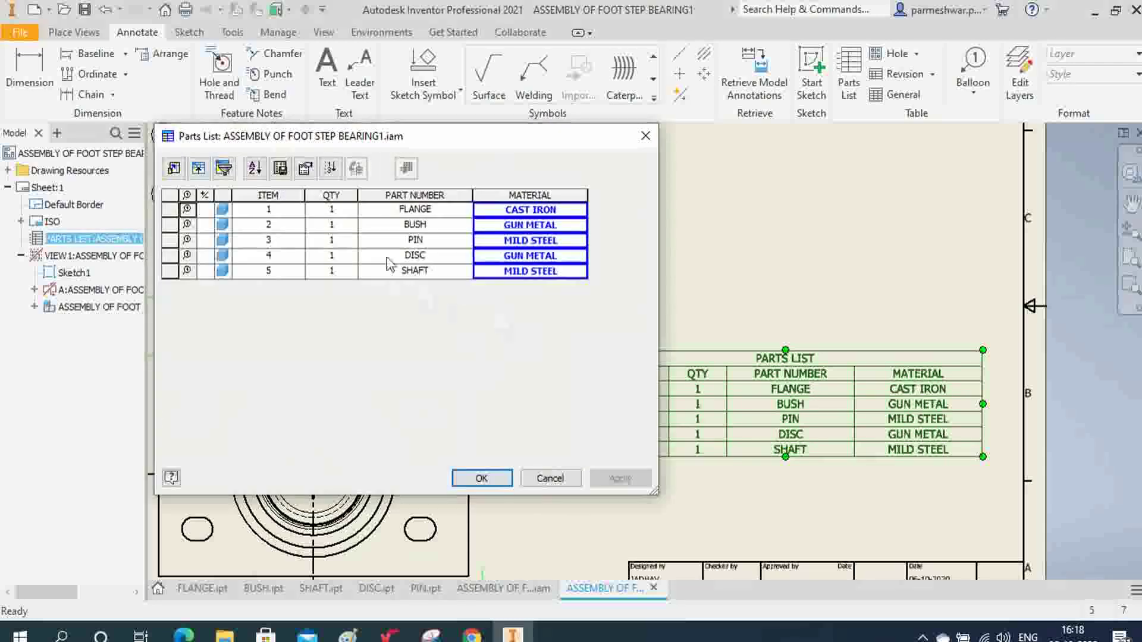
pyautogui.click(431, 189)
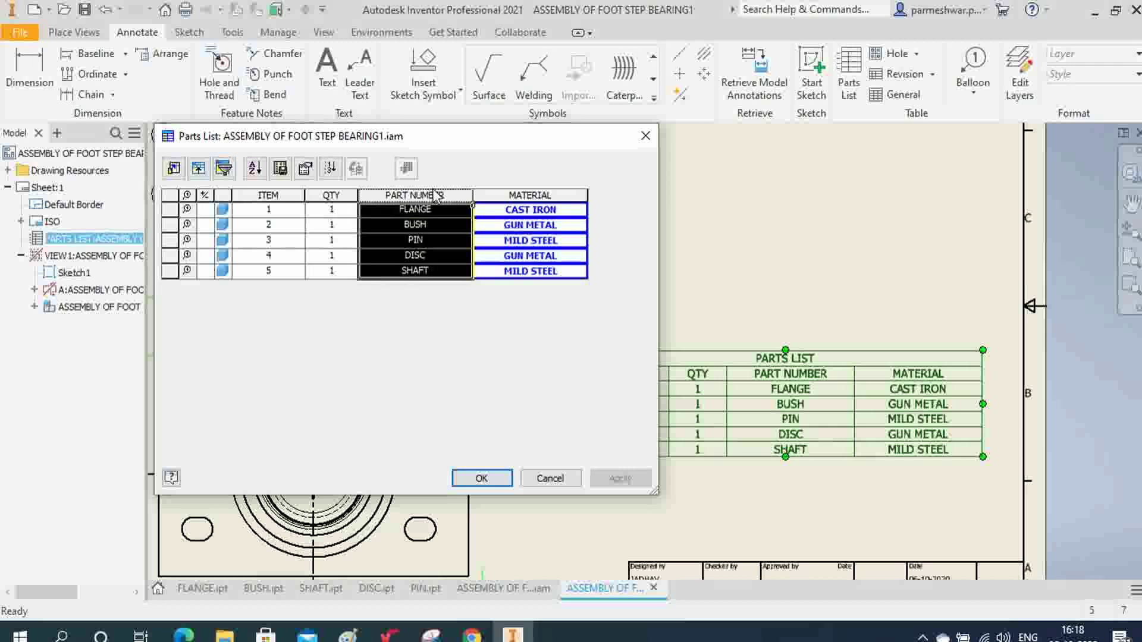
pyautogui.rightClick(438, 194)
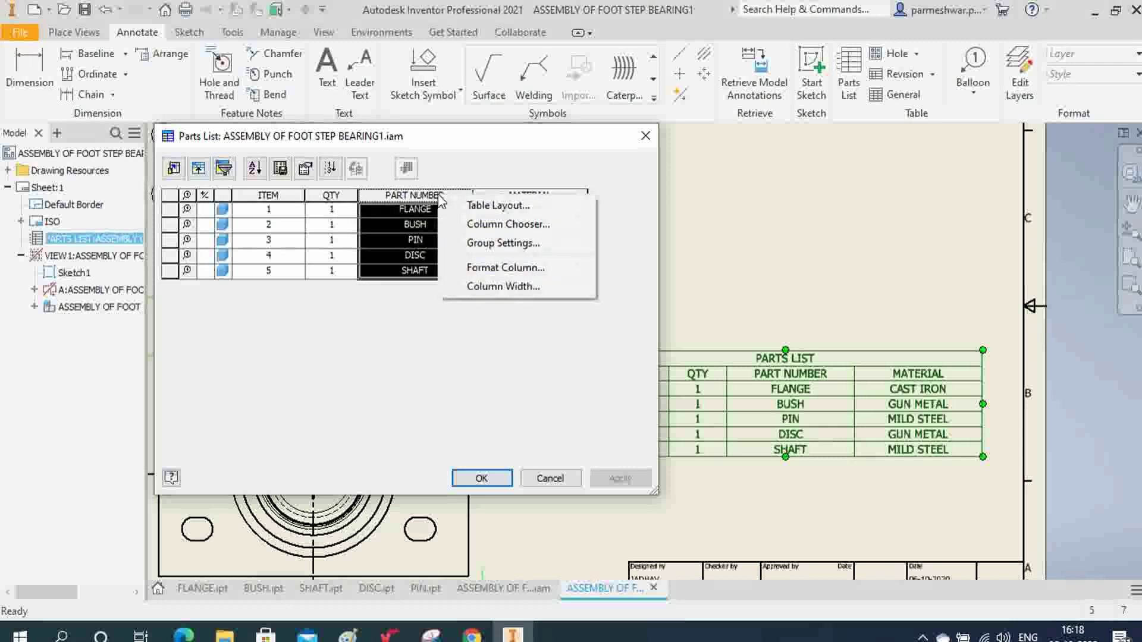
pyautogui.click(483, 267)
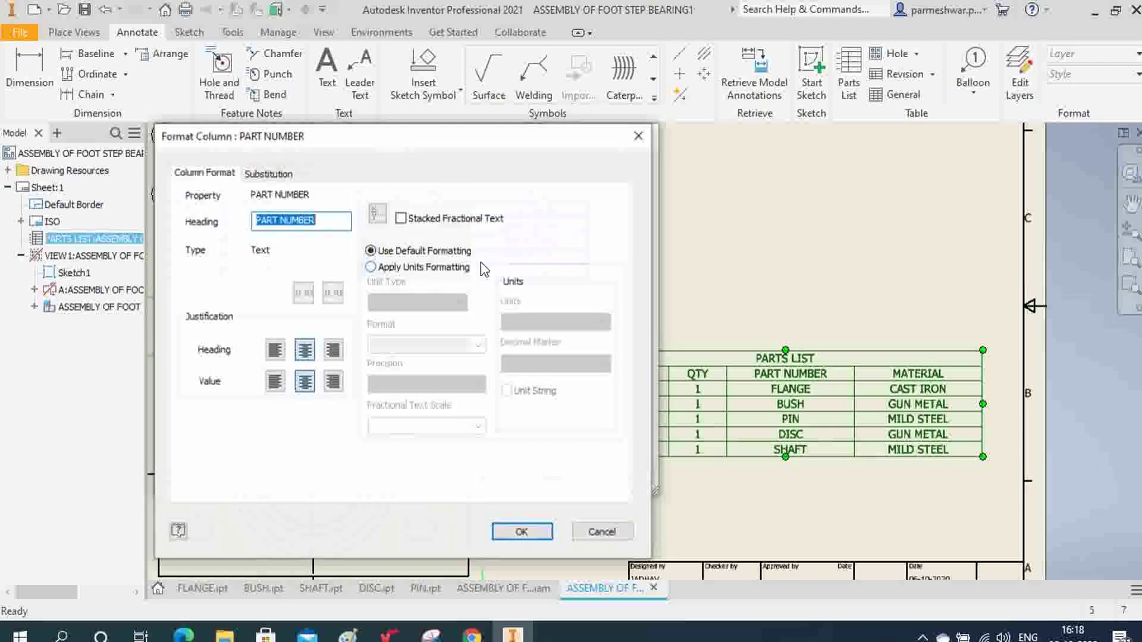
pyautogui.click(324, 220)
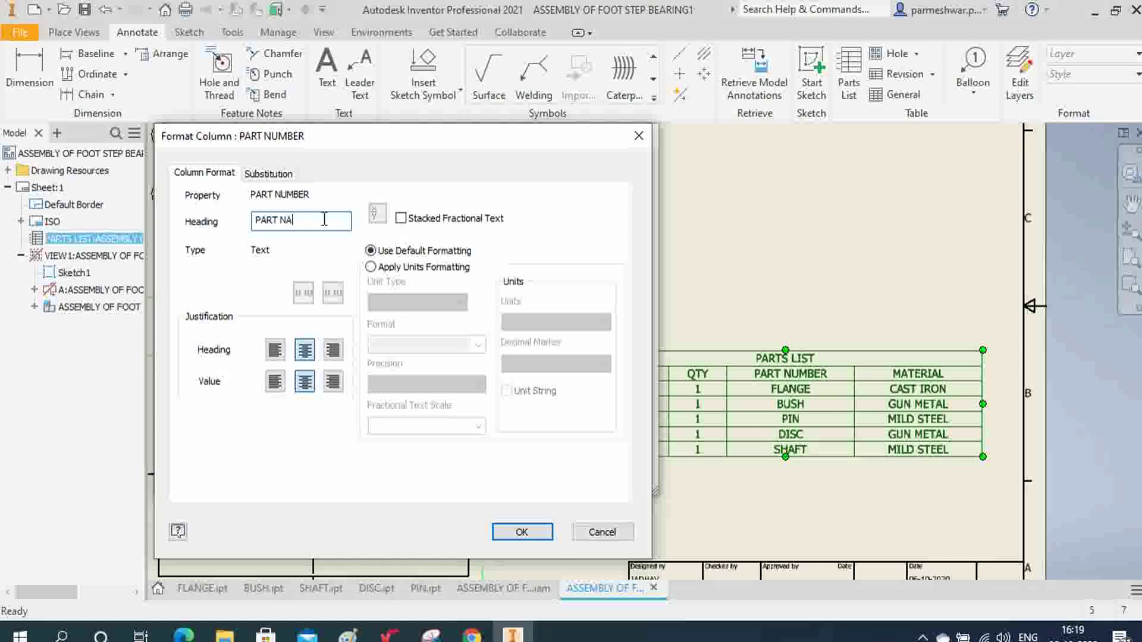
pyautogui.click(523, 533)
pyautogui.click(630, 480)
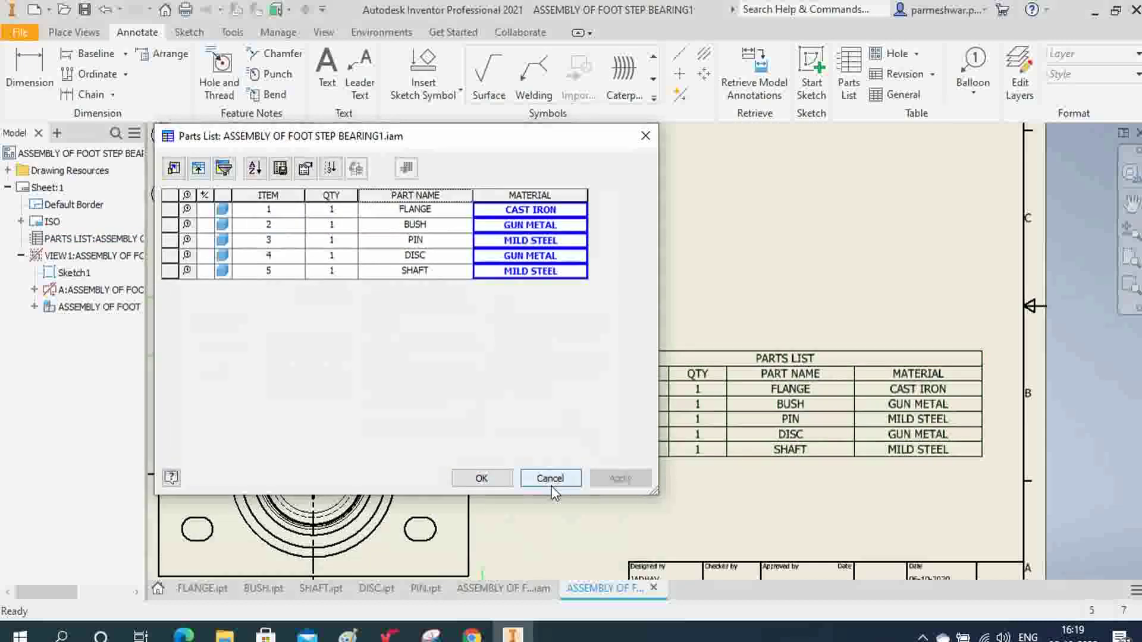
pyautogui.click(481, 479)
pyautogui.click(787, 386)
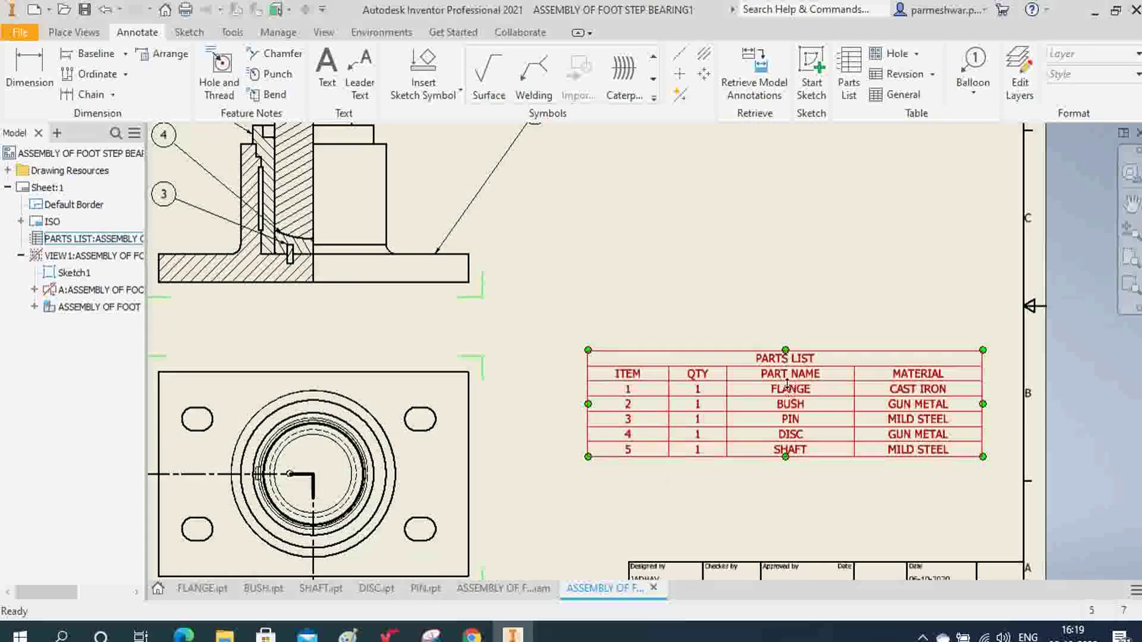
pyautogui.press('Escape')
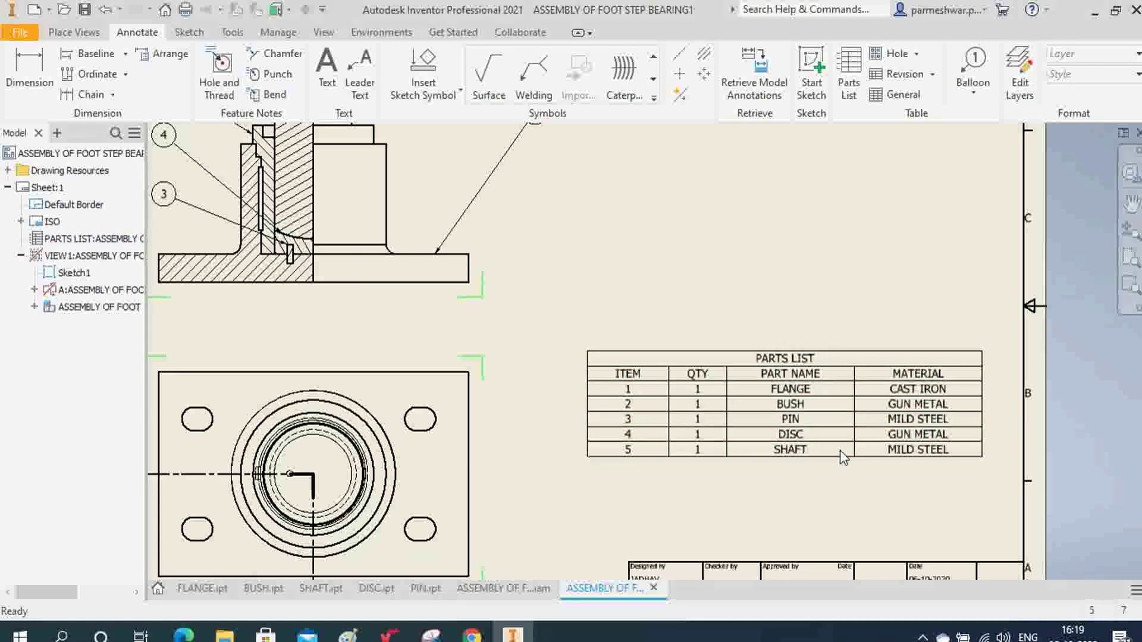
# - Add the text note SECTIONAL FRONT VIEW in the gap below the A-A section view
pyautogui.scroll(5, 784, 456)
pyautogui.scroll(-3, 777, 340)
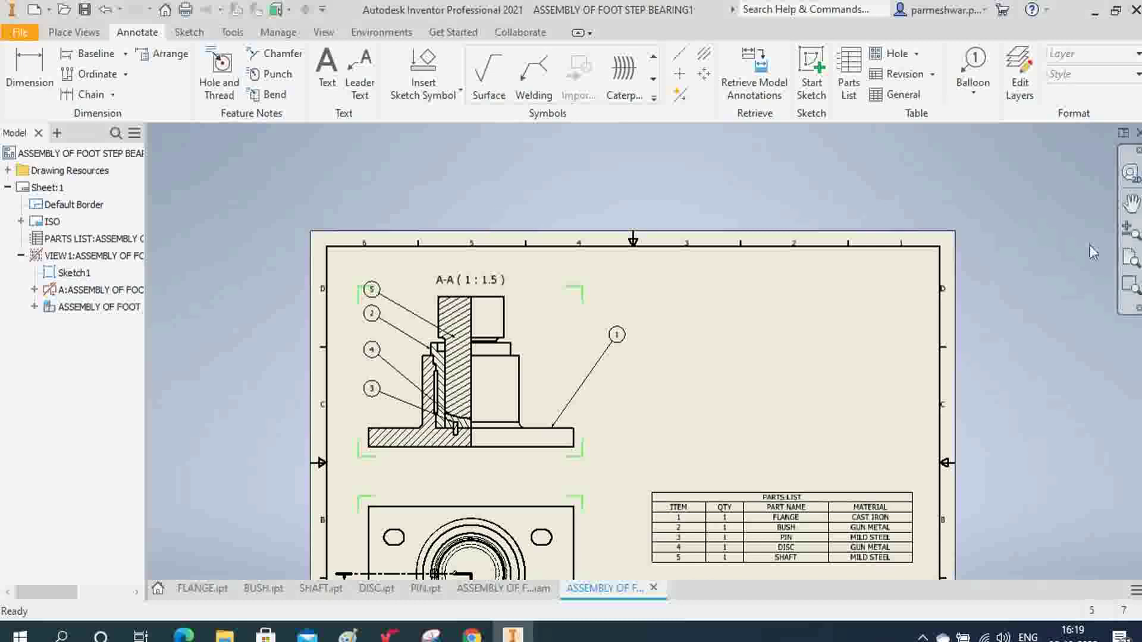
pyautogui.click(1132, 233)
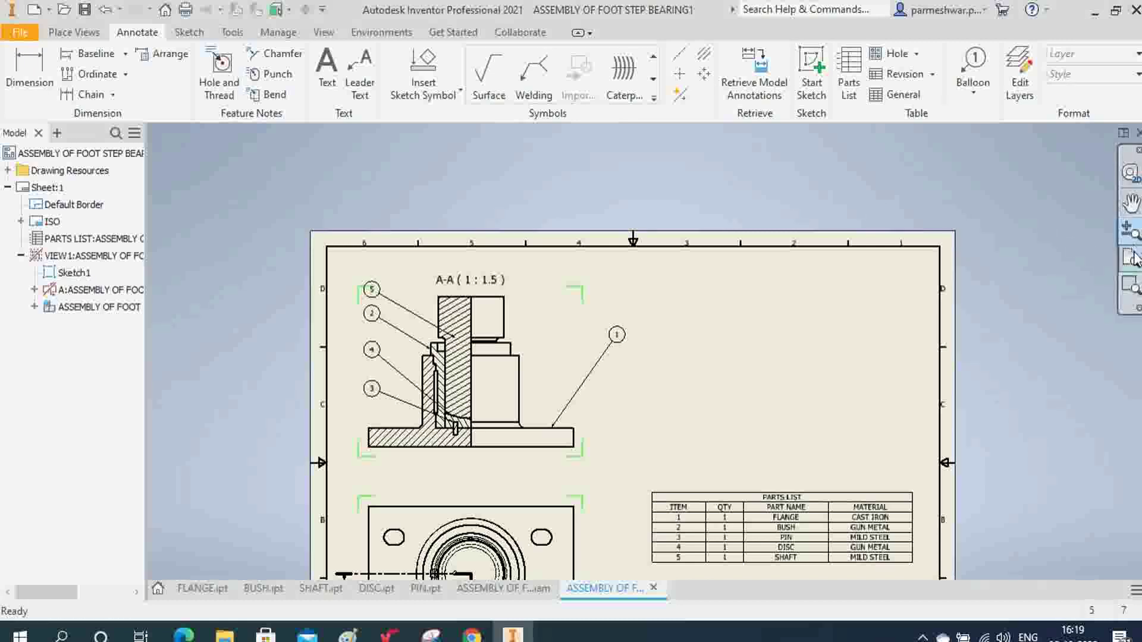
pyautogui.rightClick(295, 327)
pyautogui.click(256, 400)
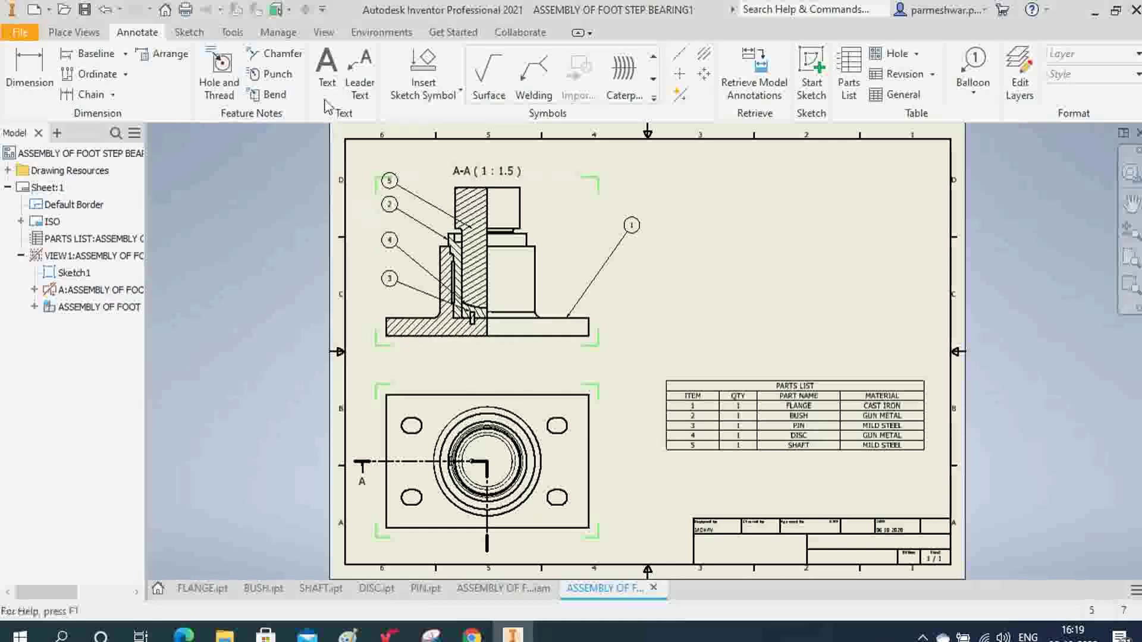
pyautogui.click(329, 76)
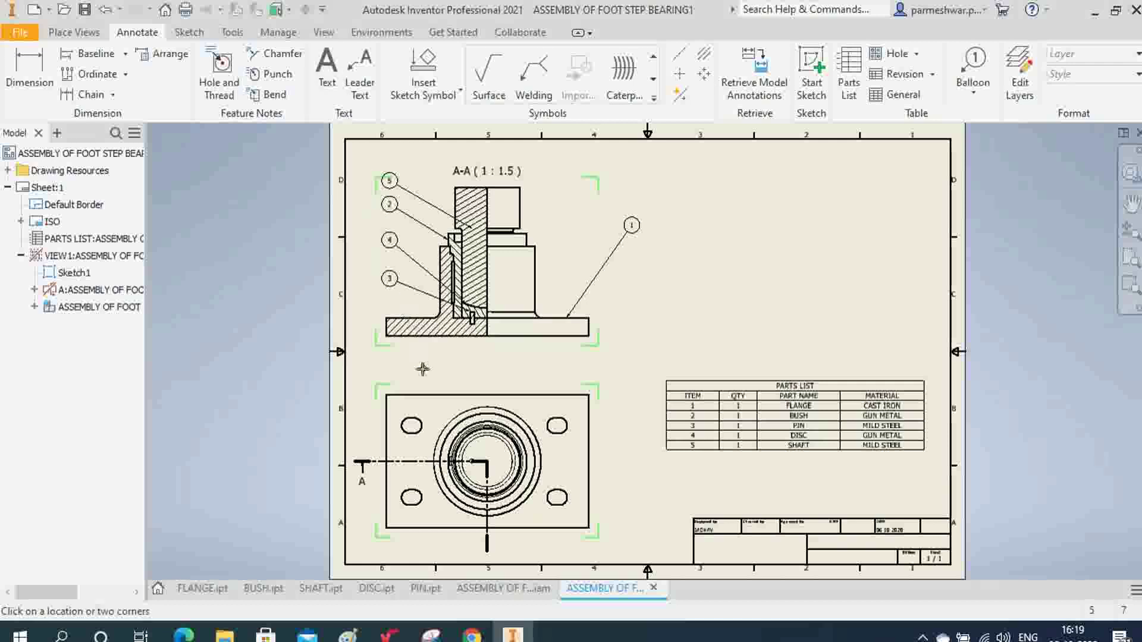
pyautogui.moveTo(392, 351)
pyautogui.mouseDown()
pyautogui.moveTo(493, 376)
pyautogui.moveTo(580, 369)
pyautogui.mouseUp()
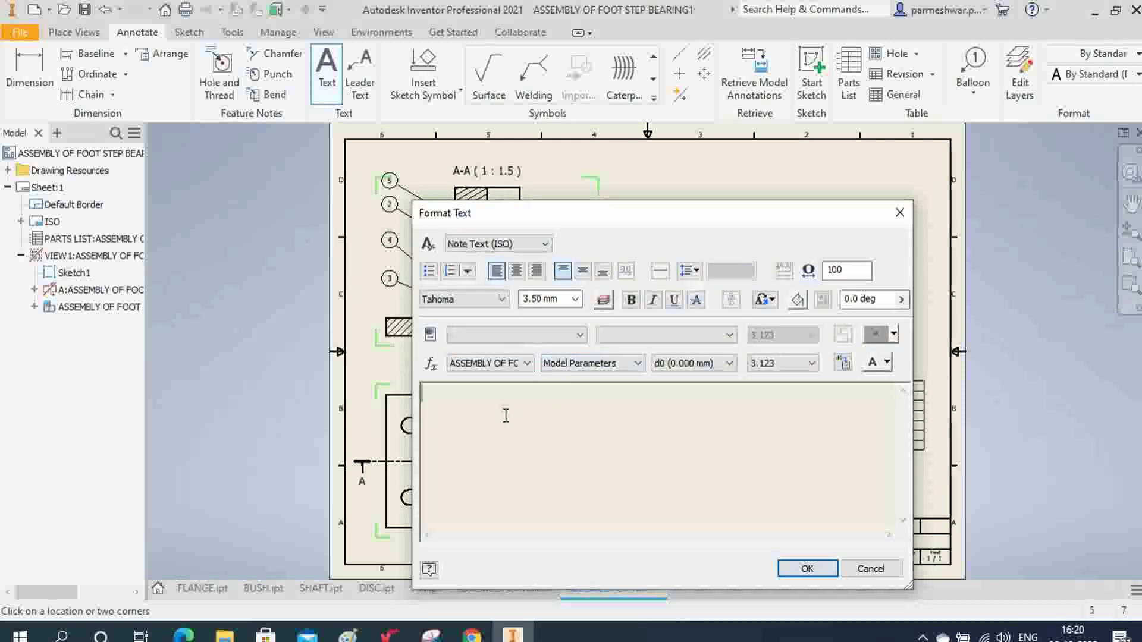
pyautogui.write('SECTIONAL FRON')
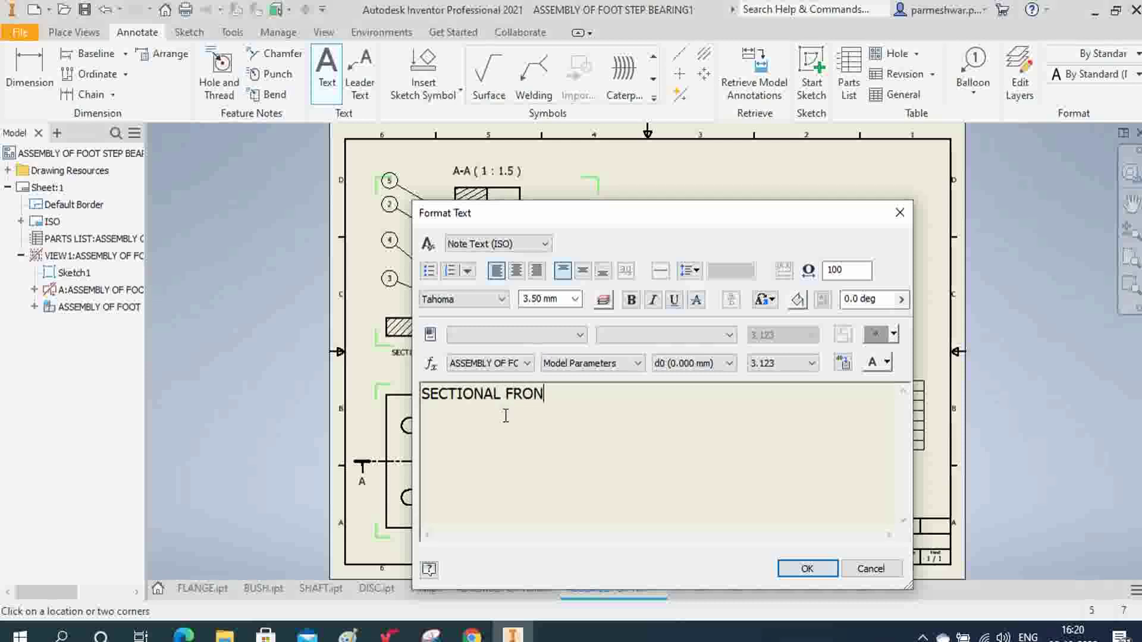
pyautogui.write('VIEW')
pyautogui.click(820, 567)
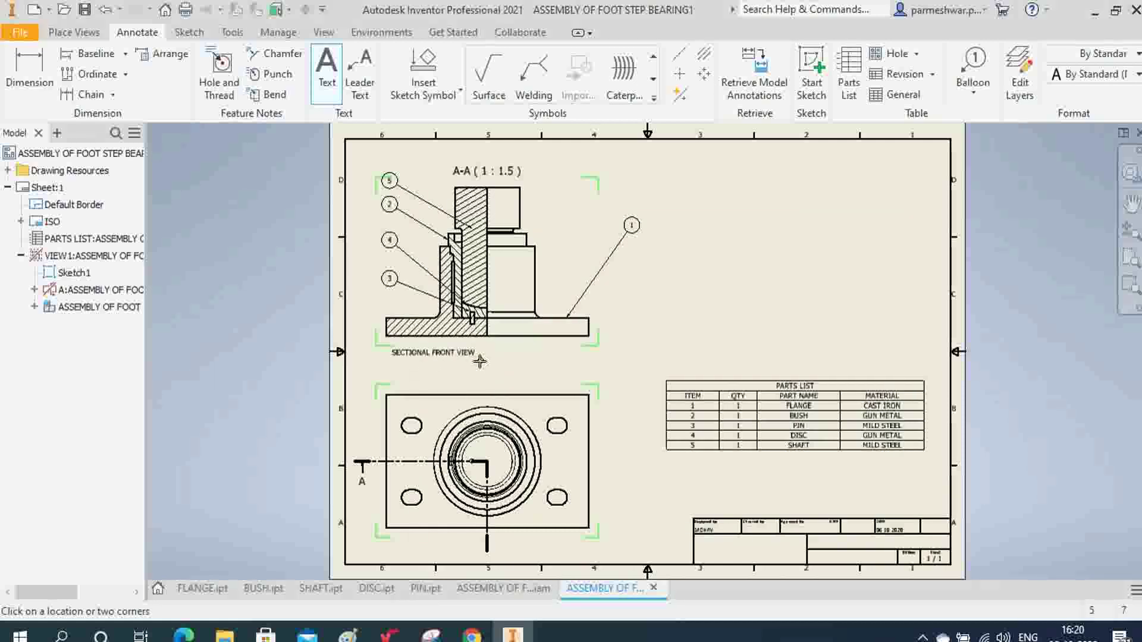
pyautogui.rightClick(457, 362)
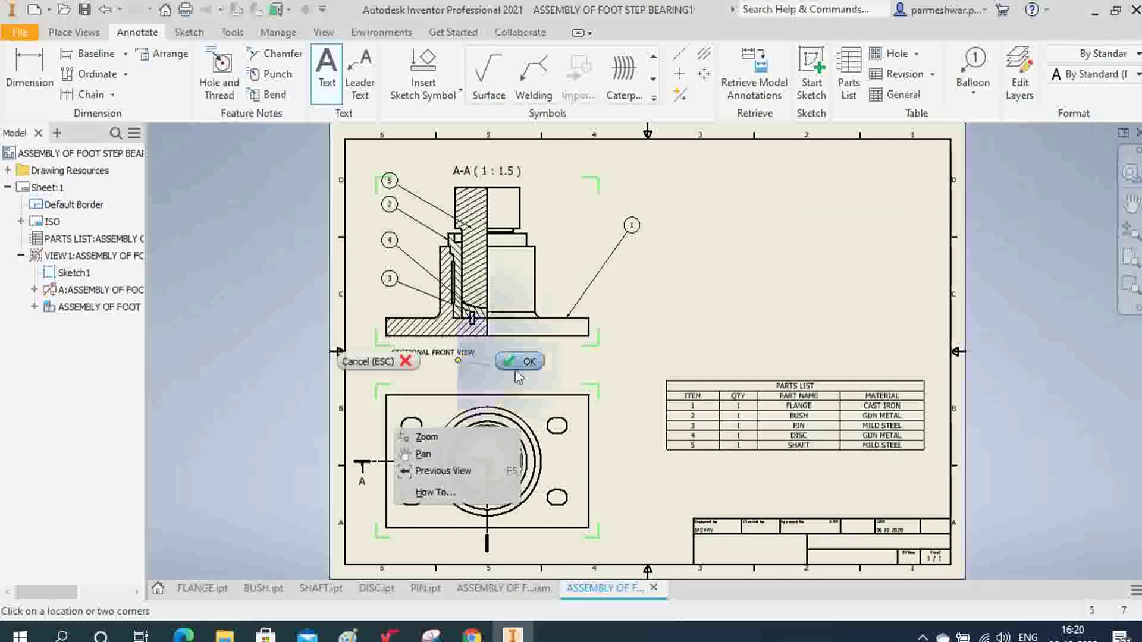
pyautogui.press('Escape')
# - Set the text height of the SECTIONAL FRONT VIEW note to 5.00 mm
pyautogui.click(449, 362)
pyautogui.doubleClick(445, 353)
pyautogui.moveTo(606, 398); pyautogui.dragTo(420, 396)
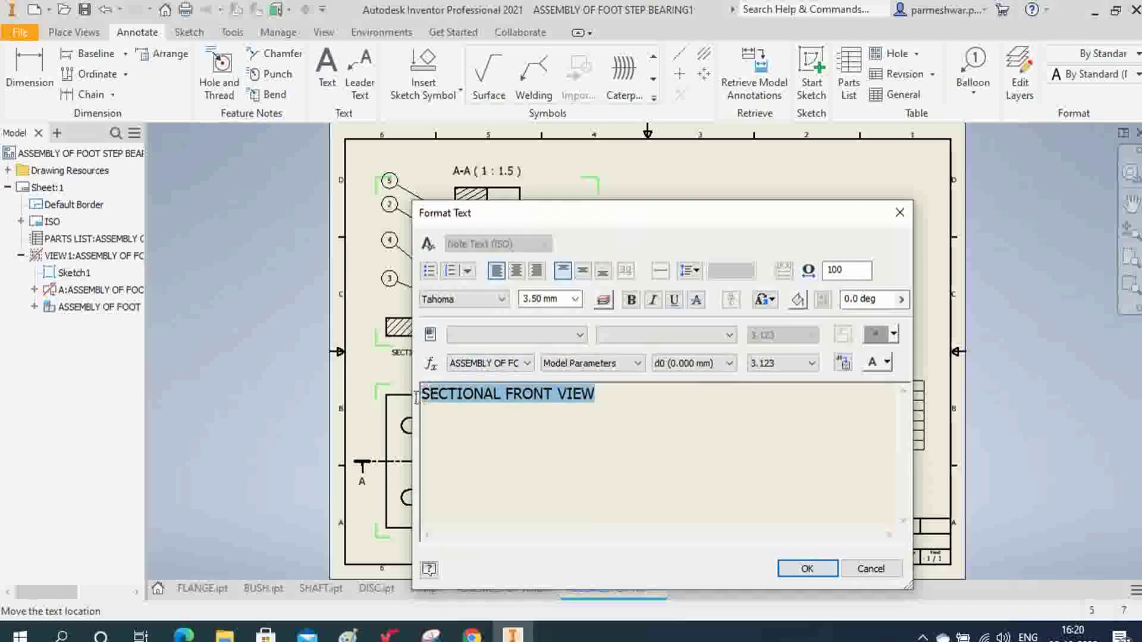
pyautogui.click(575, 299)
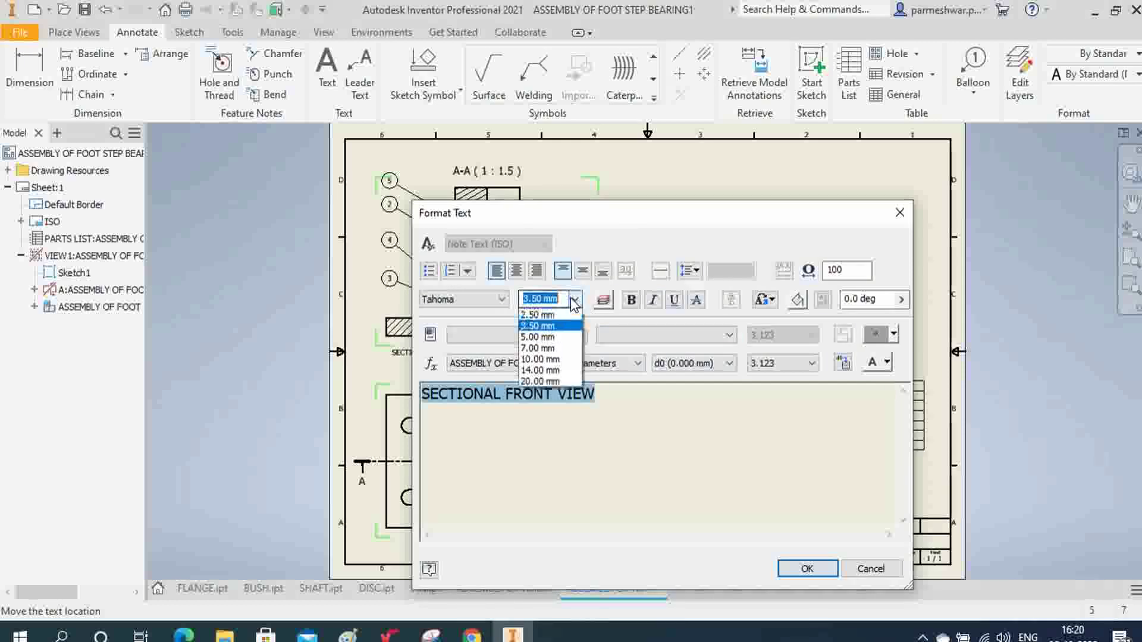
pyautogui.click(559, 337)
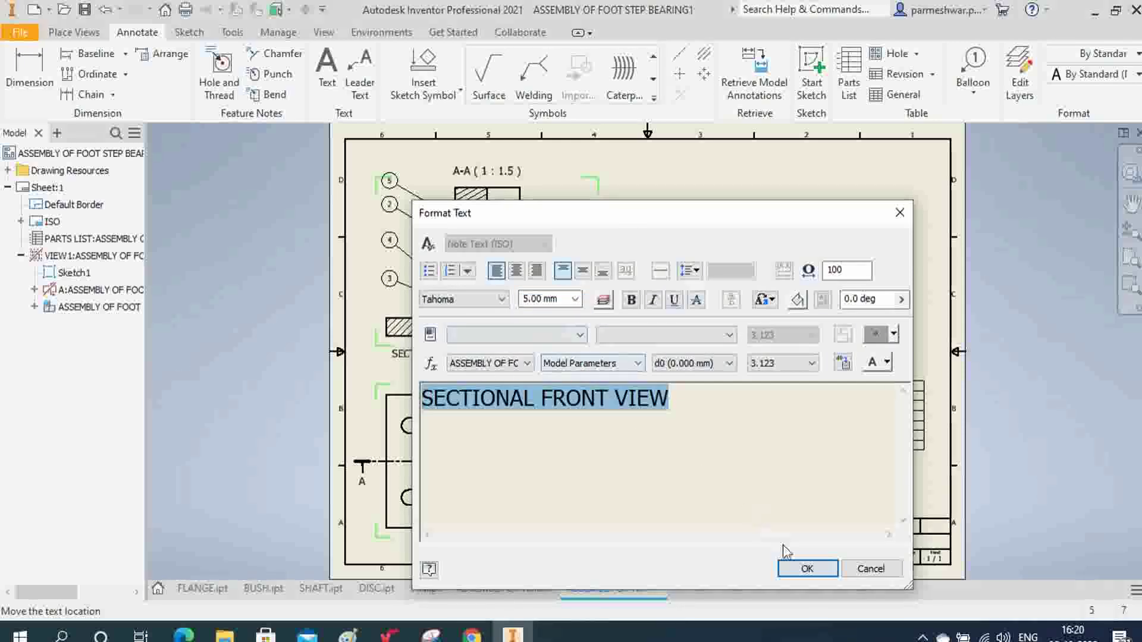
pyautogui.click(807, 569)
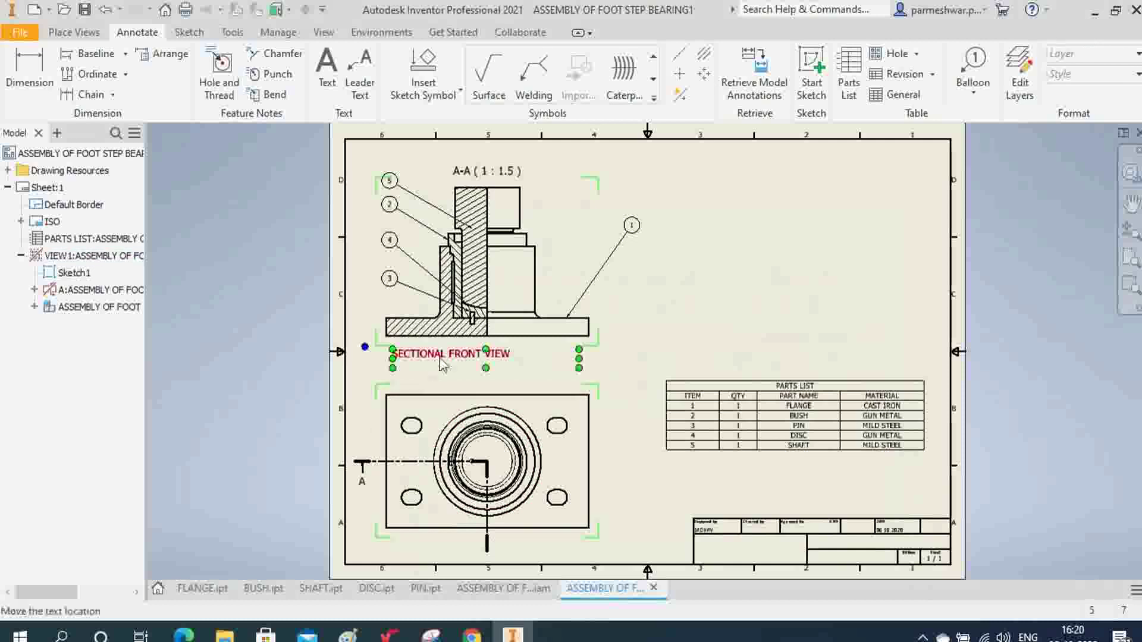
# - Center-align the SECTIONAL FRONT VIEW note within its text box
pyautogui.doubleClick(498, 356)
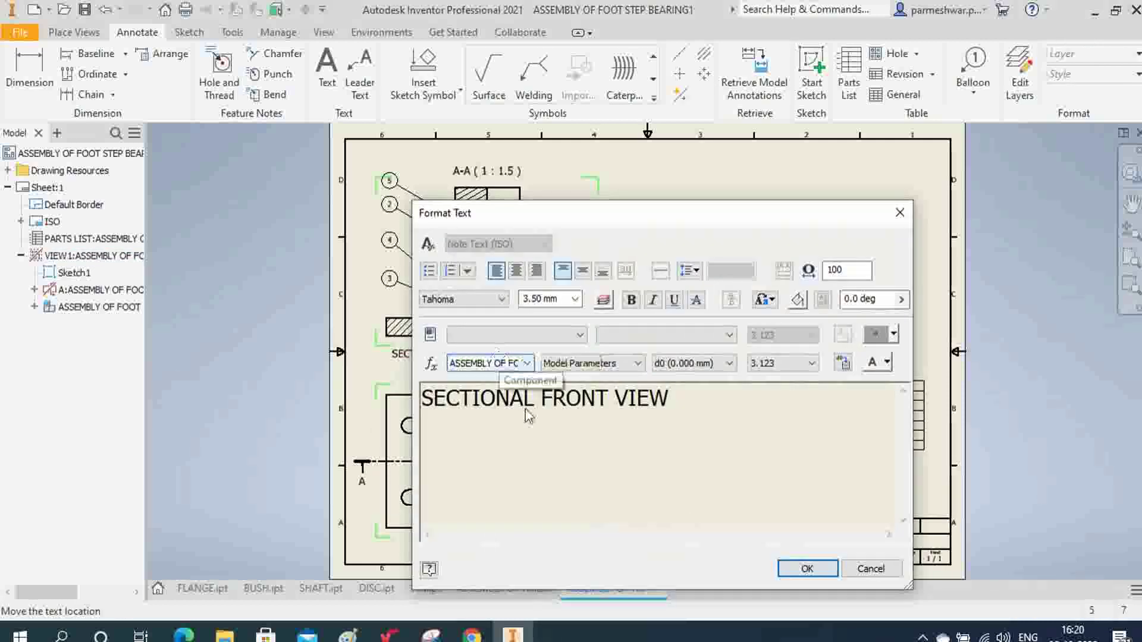
pyautogui.moveTo(672, 398); pyautogui.dragTo(420, 397)
pyautogui.doubleClick(535, 298)
pyautogui.write('5.00')
pyautogui.click(516, 271)
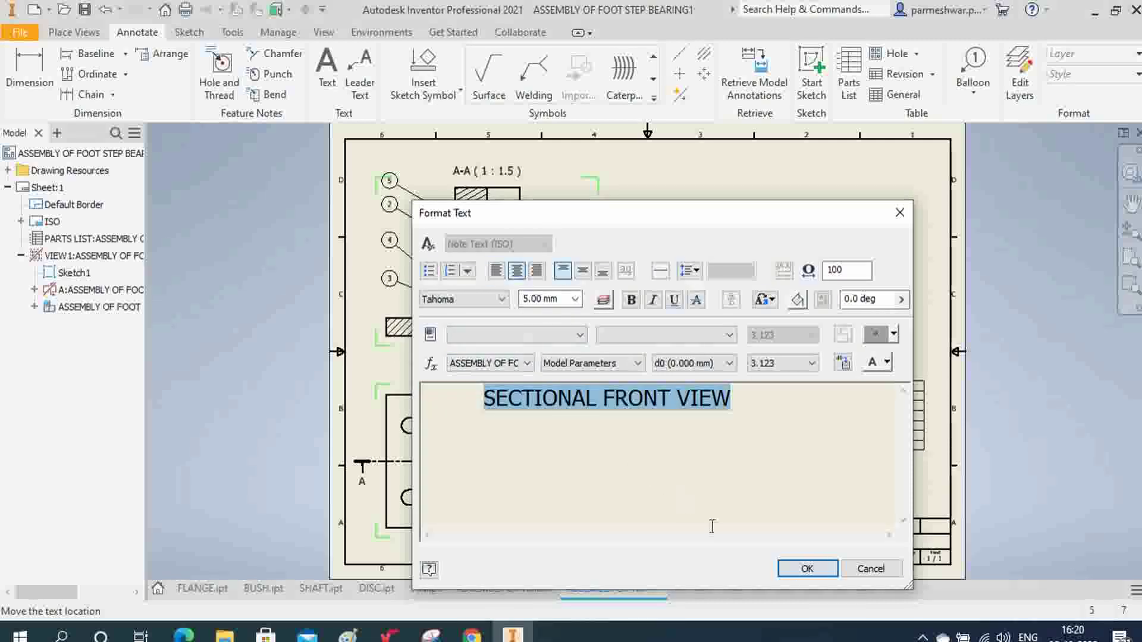
pyautogui.click(816, 574)
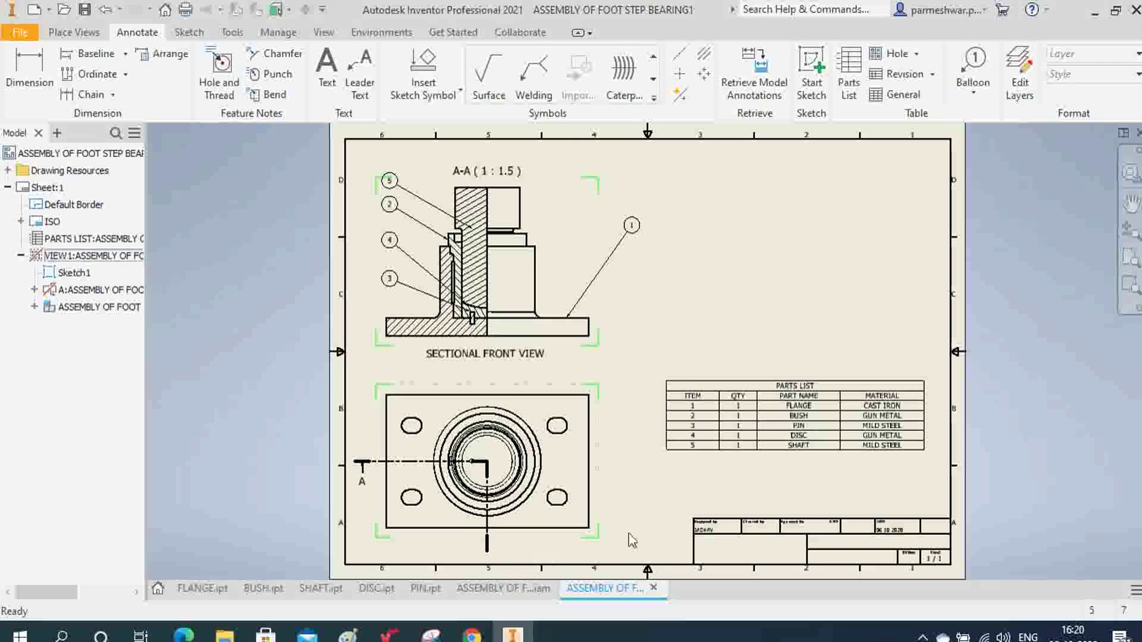
# - Add a center-aligned TOP VIEW note with 5.00 mm text height below the plan view of the bearing
pyautogui.click(326, 70)
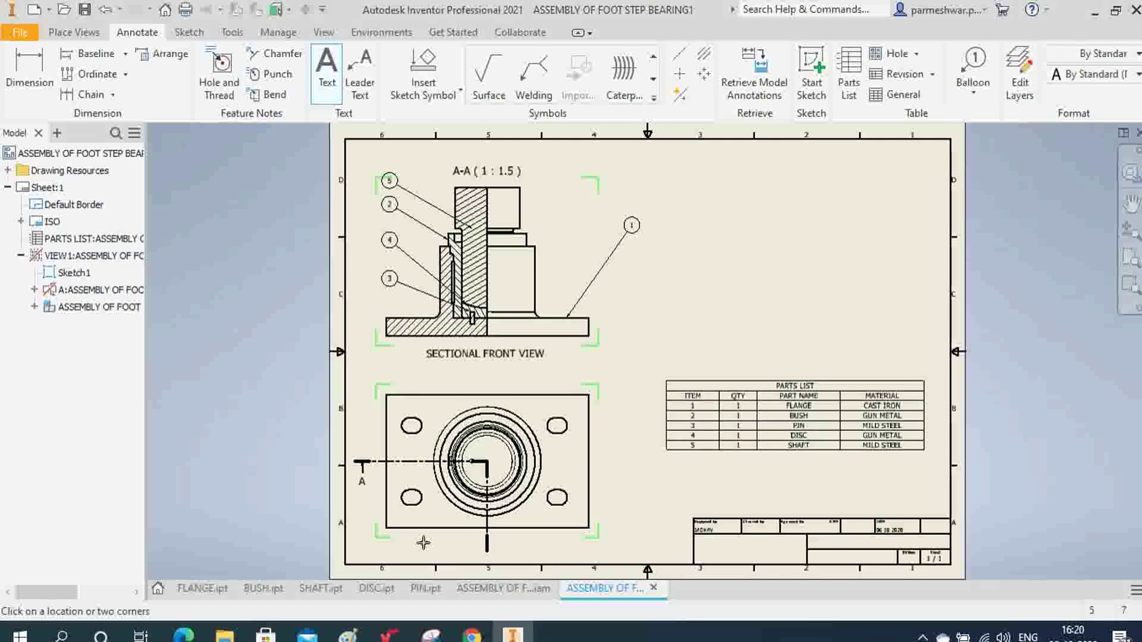
pyautogui.moveTo(397, 540); pyautogui.dragTo(478, 562)
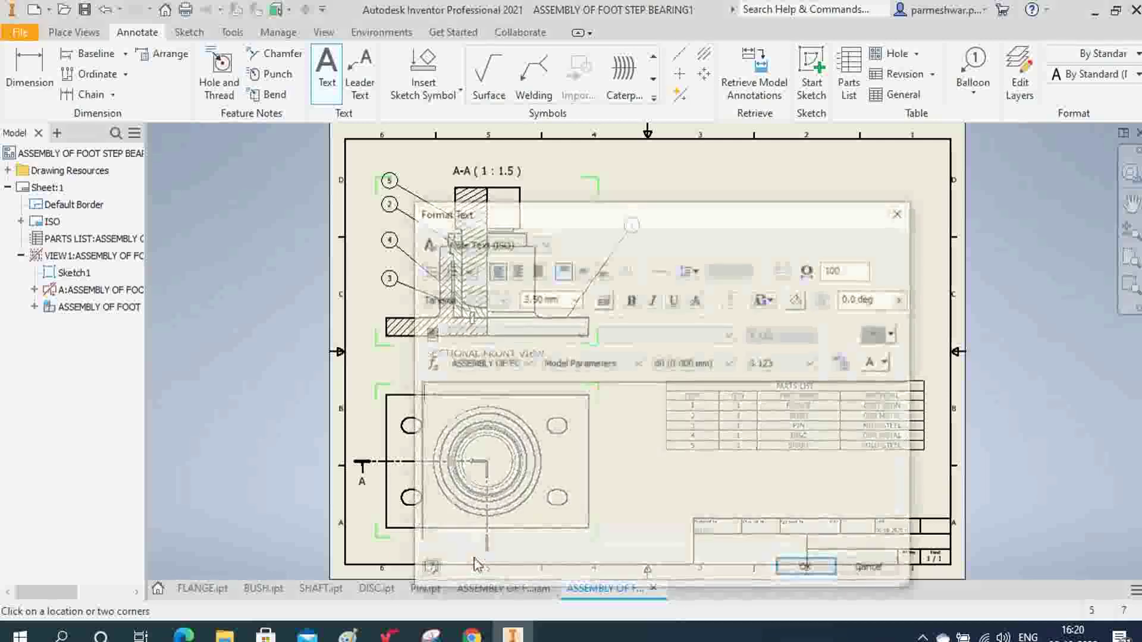
pyautogui.write('TOP VIEW')
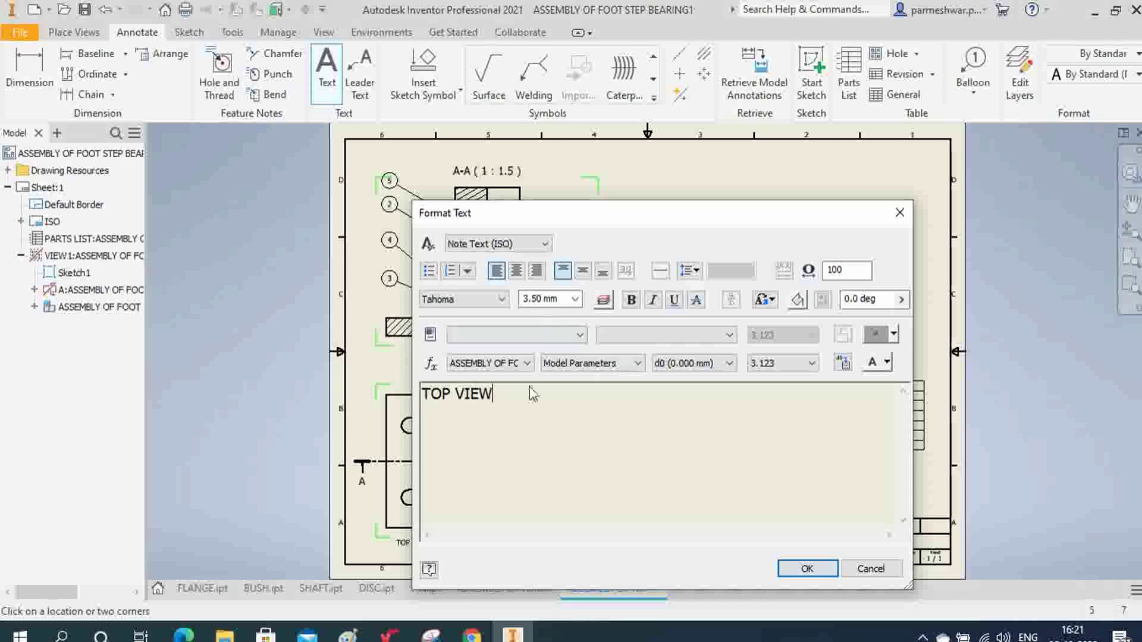
pyautogui.moveTo(519, 401); pyautogui.dragTo(421, 395)
pyautogui.click(574, 299)
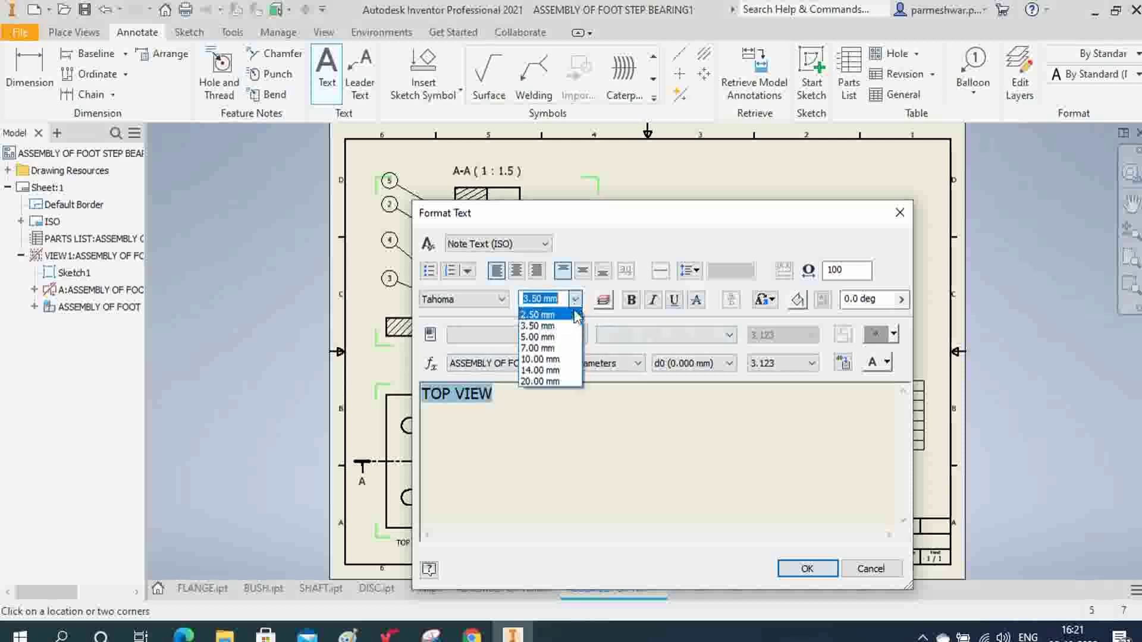
pyautogui.click(562, 337)
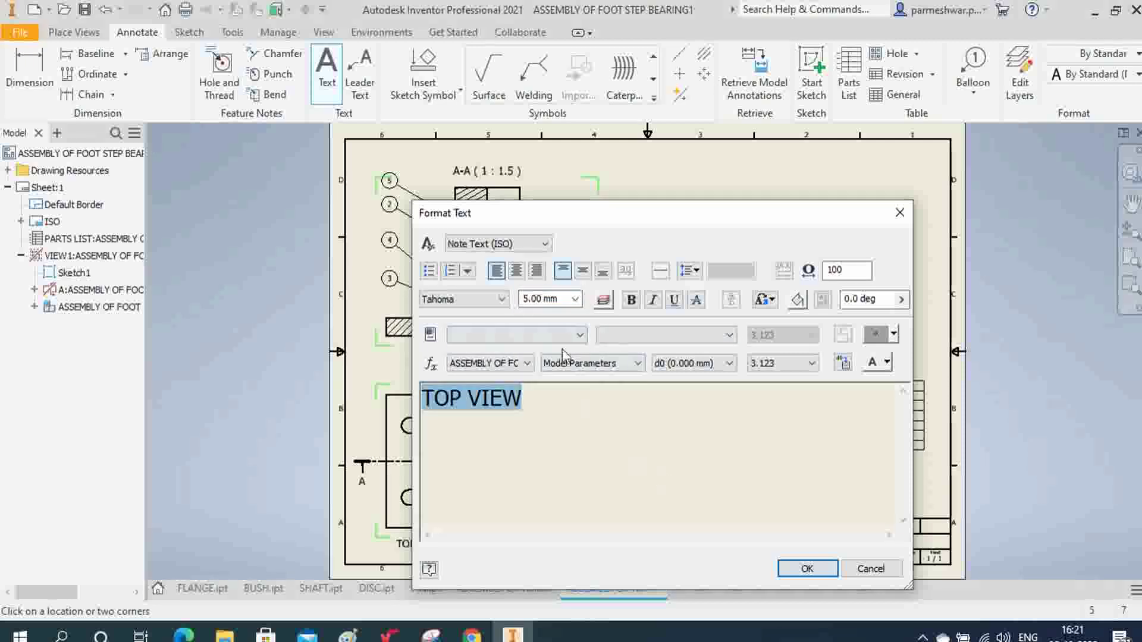
pyautogui.click(516, 271)
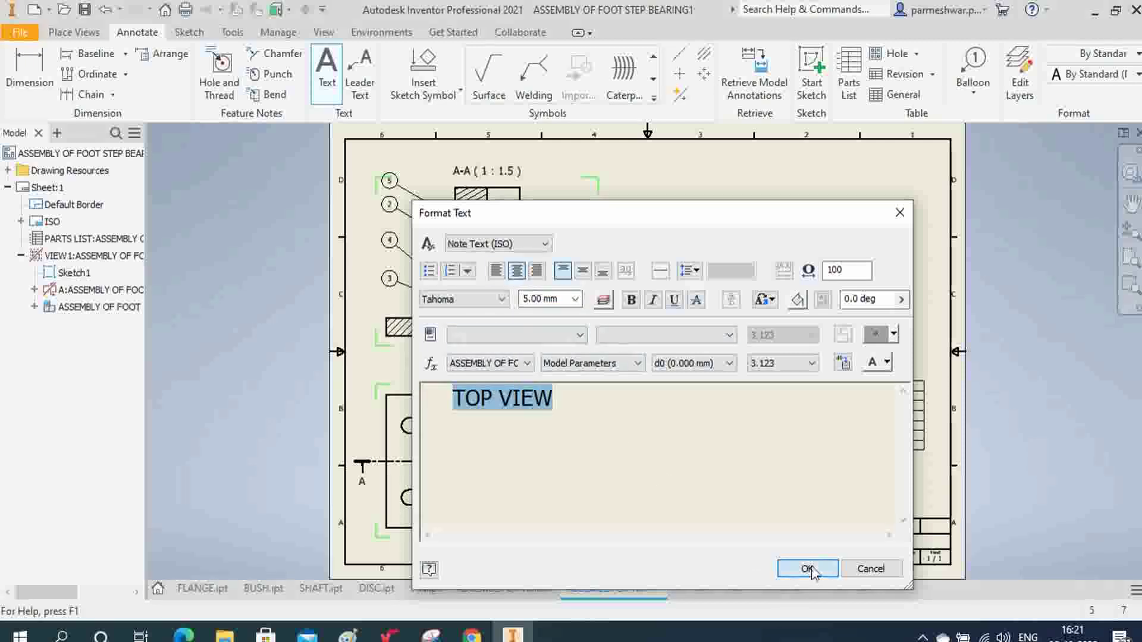
pyautogui.click(807, 568)
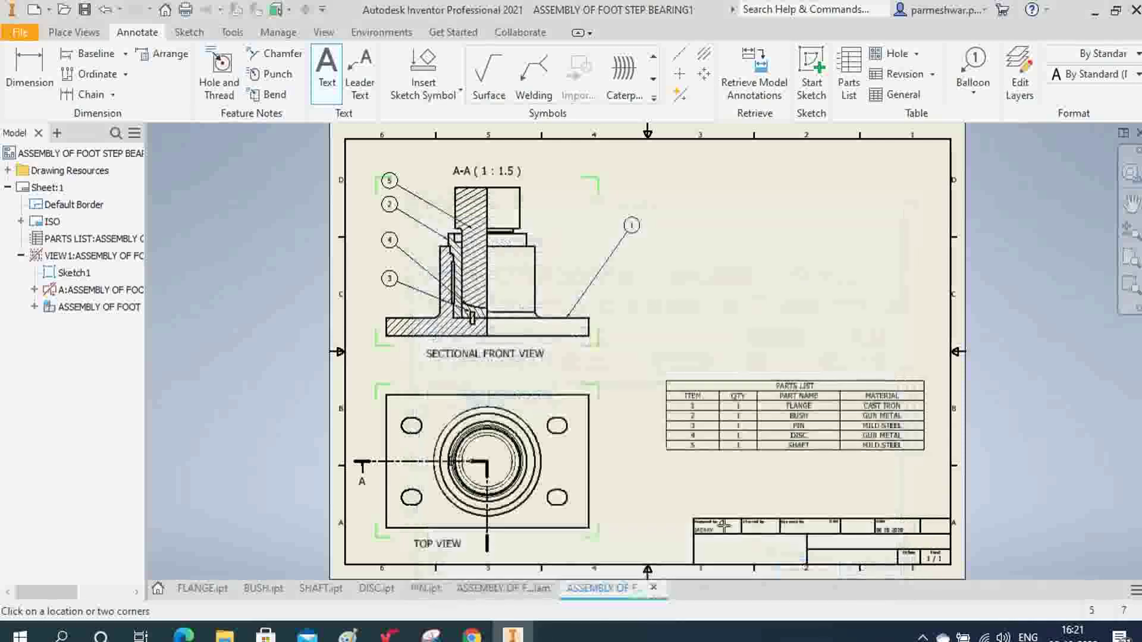
pyautogui.rightClick(707, 476)
pyautogui.click(767, 475)
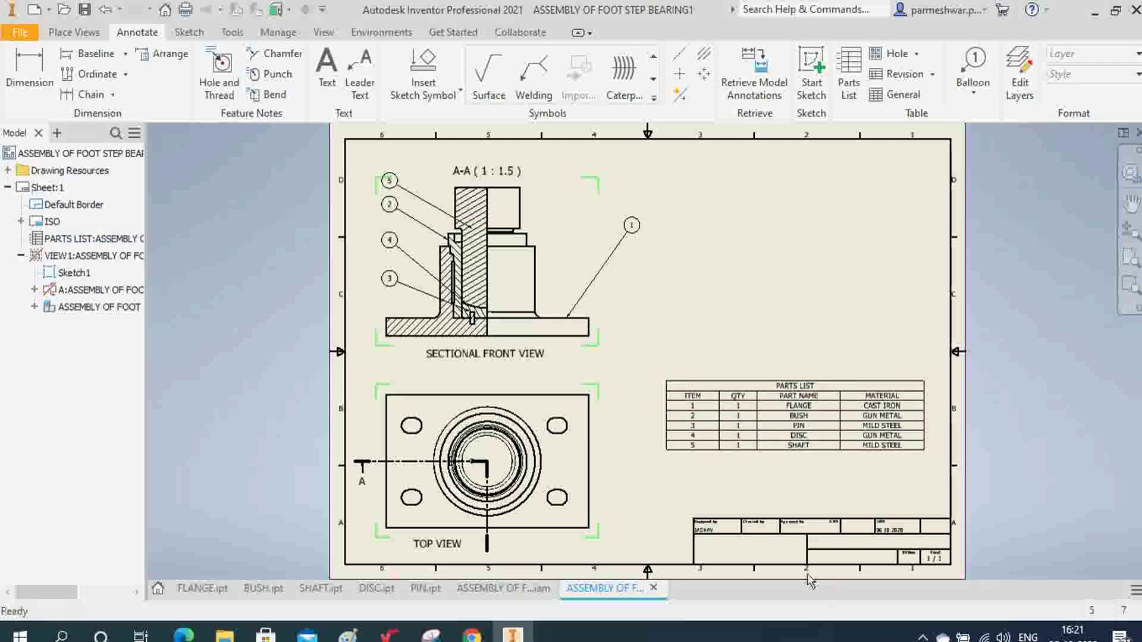
# - Create a text box filling the empty title-block cell under Designed by and enter COLLEGE OF ENGINEERING, DELHI
pyautogui.scroll(5, 758, 572)
pyautogui.scroll(-6, 758, 572)
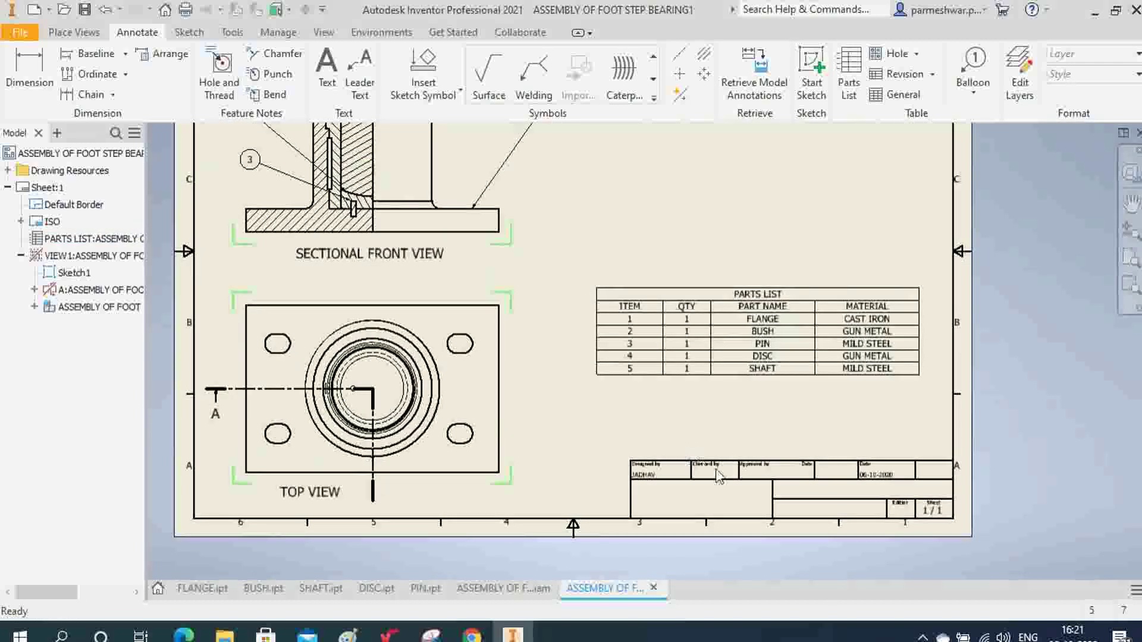
pyautogui.scroll(4, 747, 493)
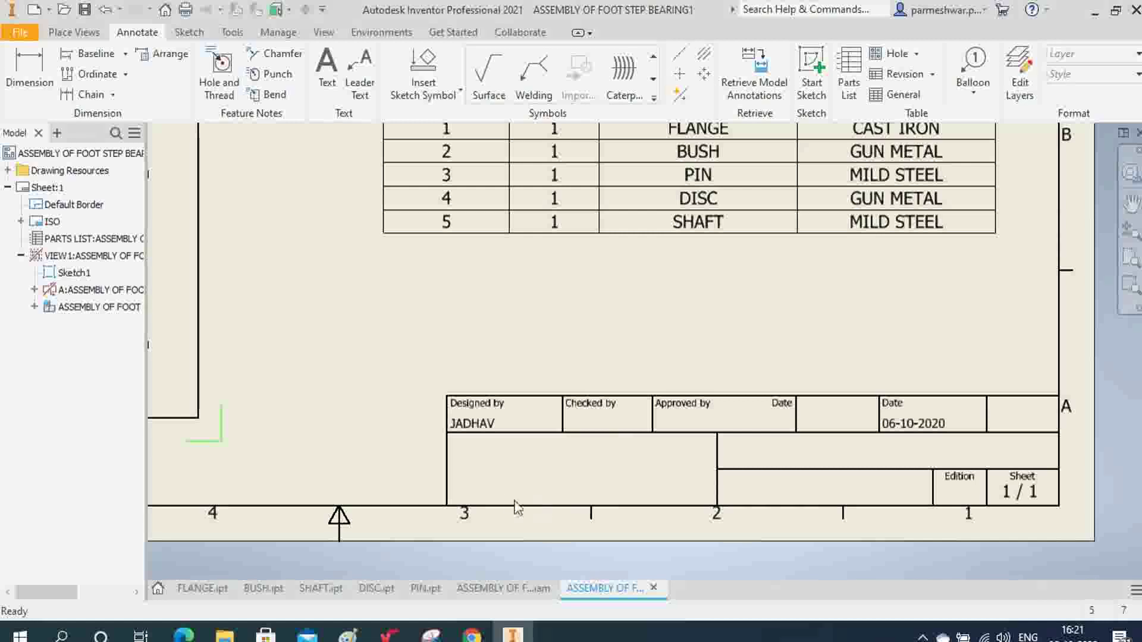
pyautogui.click(326, 88)
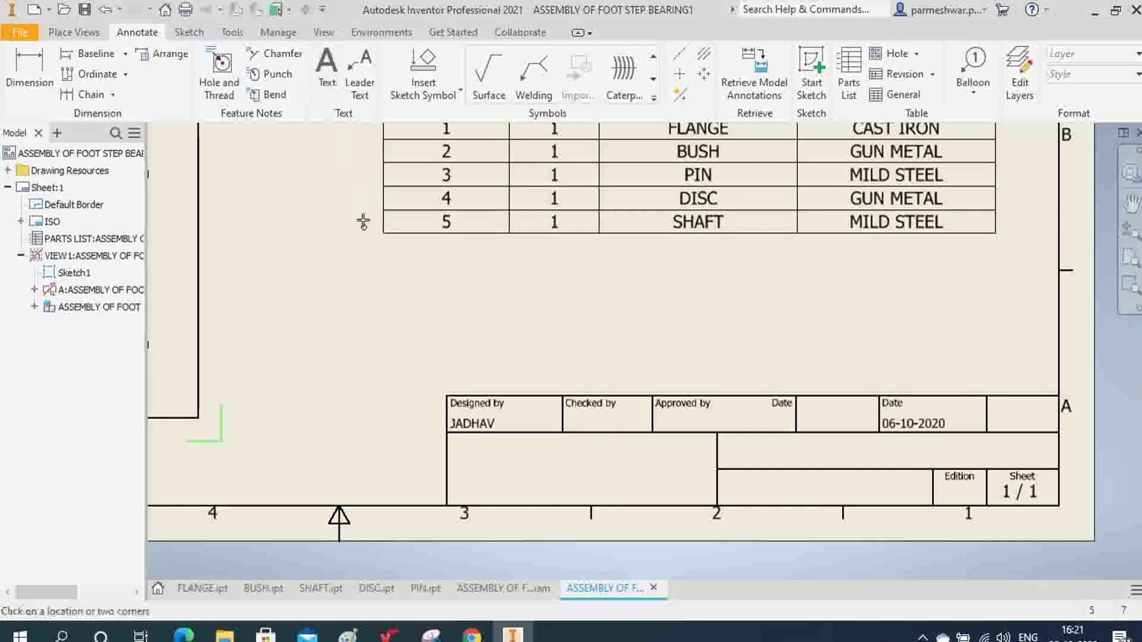
pyautogui.click(450, 439)
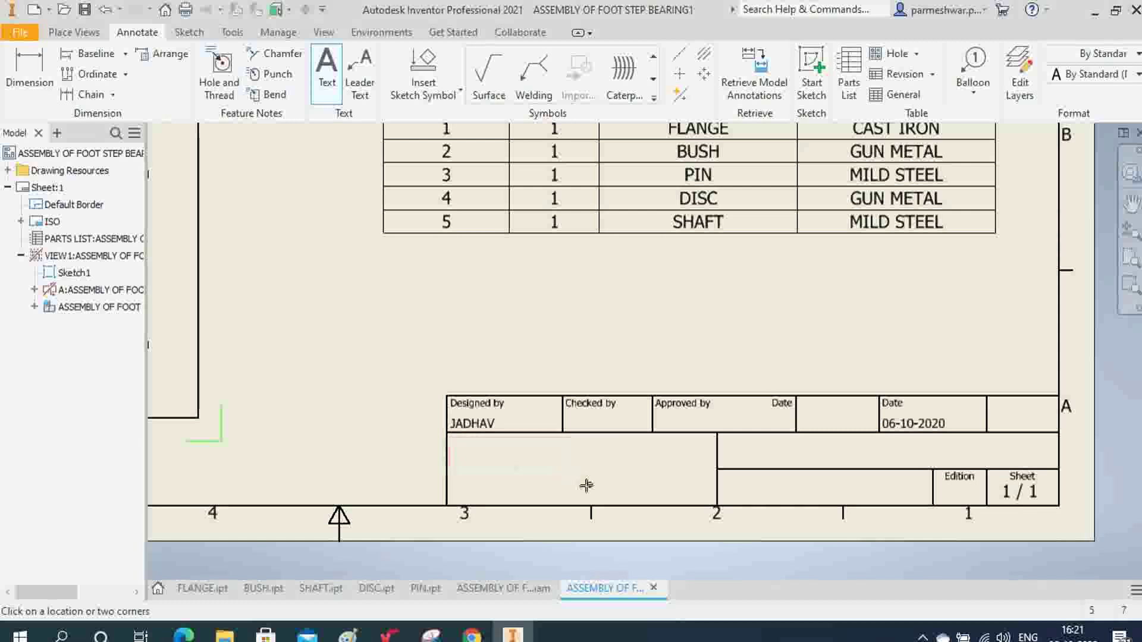
pyautogui.click(714, 502)
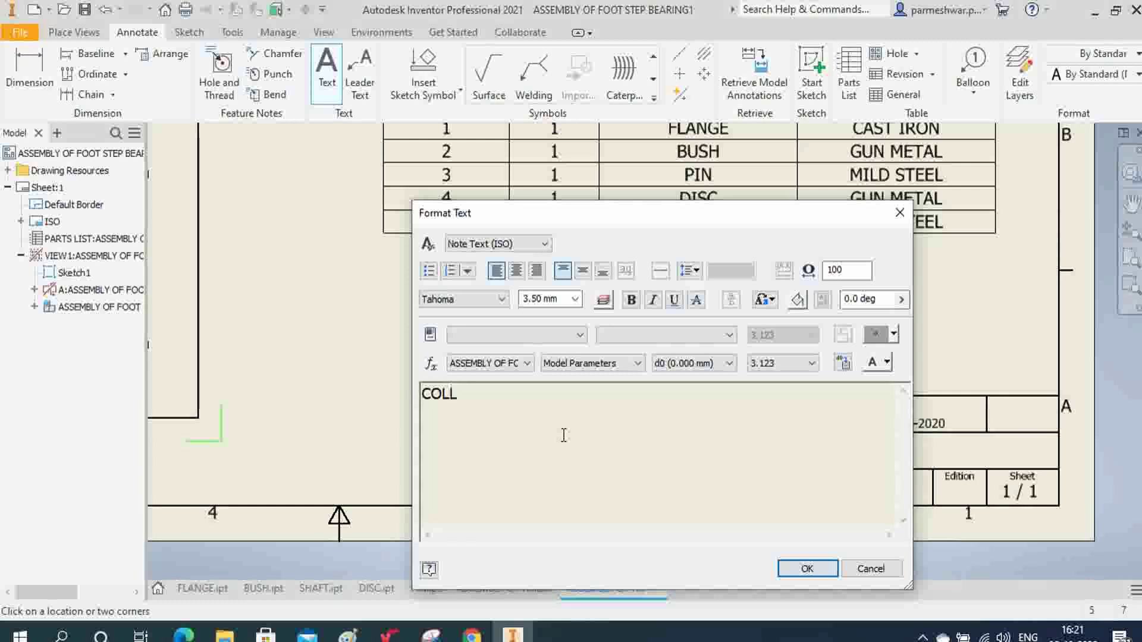
pyautogui.write('GE OF ENGINEE')
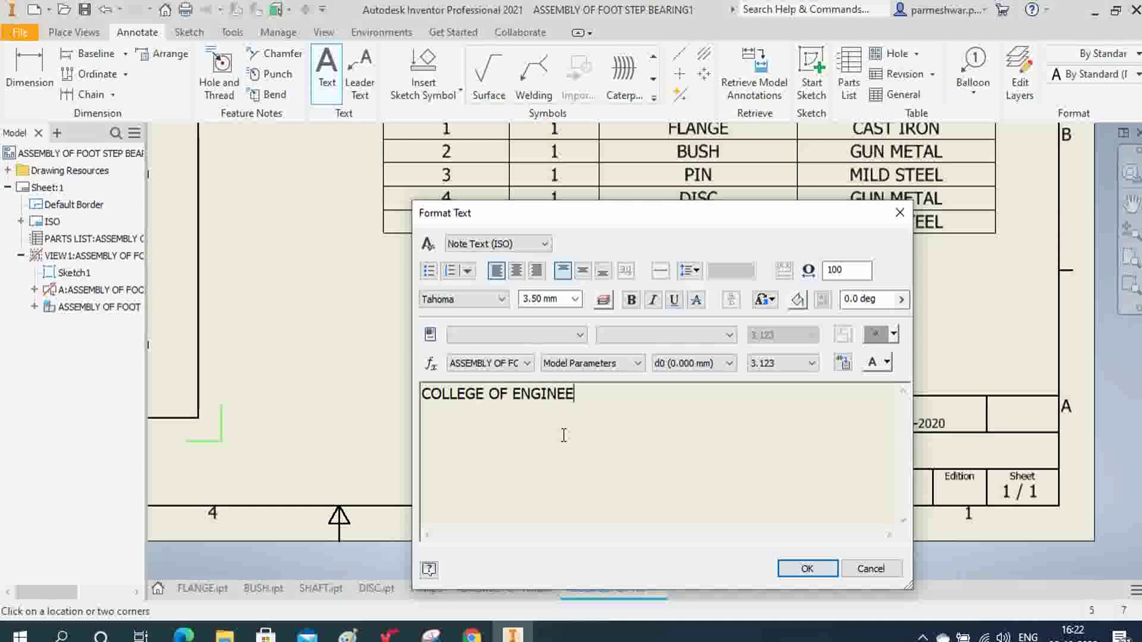
pyautogui.write(', ')
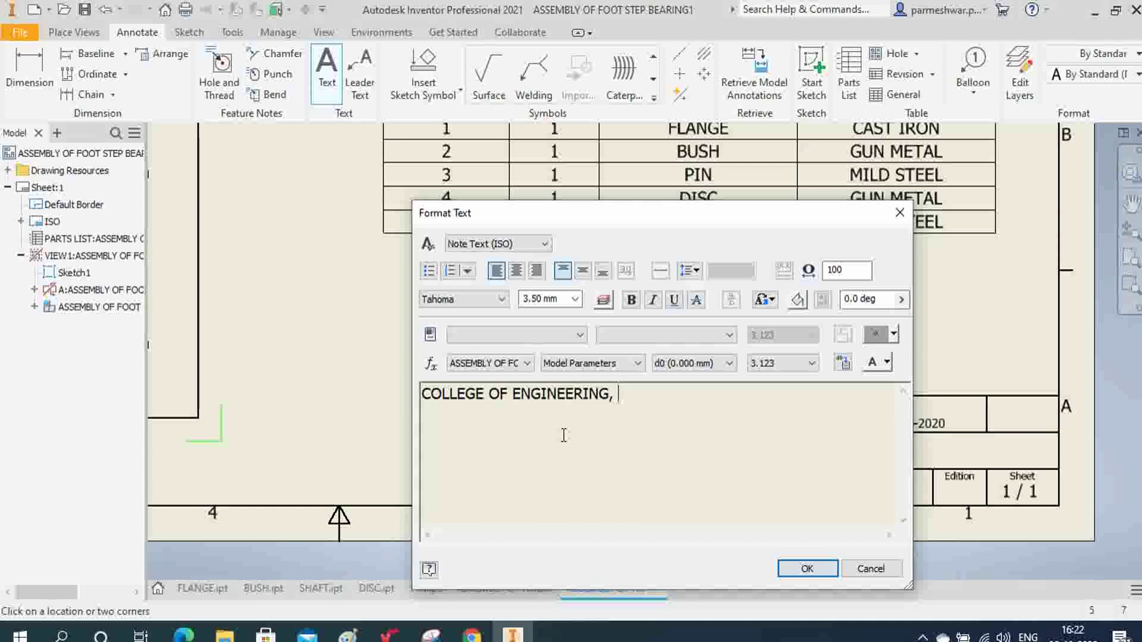
pyautogui.write('DELHI')
# - Set the college name text to 5.00 mm height, center-align it, and place it in the title block
pyautogui.moveTo(470, 415); pyautogui.dragTo(408, 393)
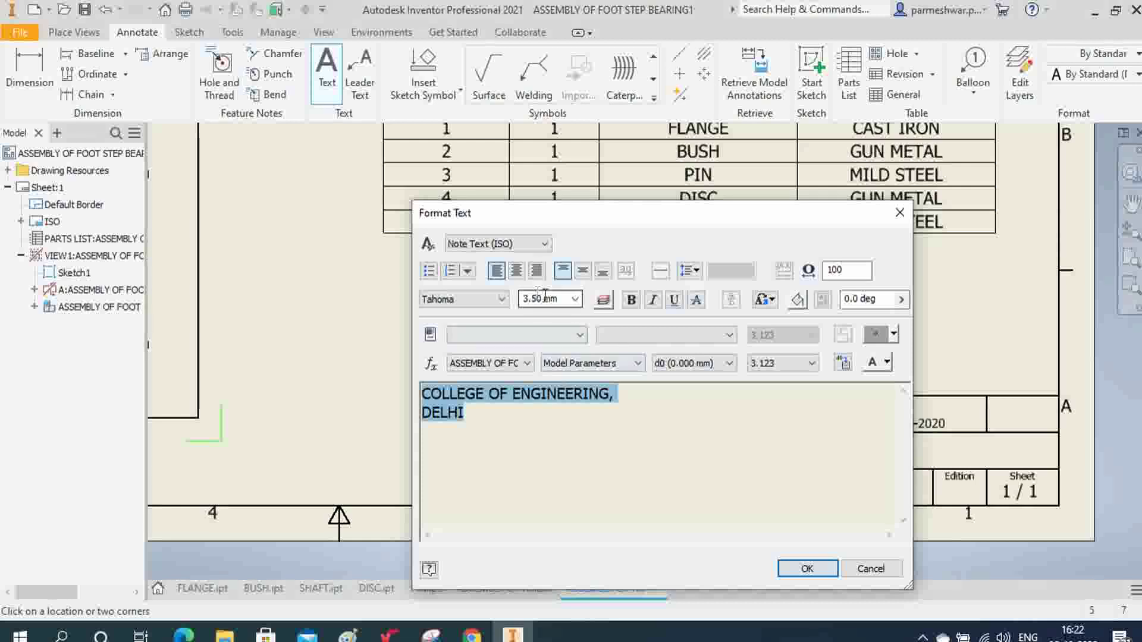
pyautogui.click(576, 299)
pyautogui.click(544, 338)
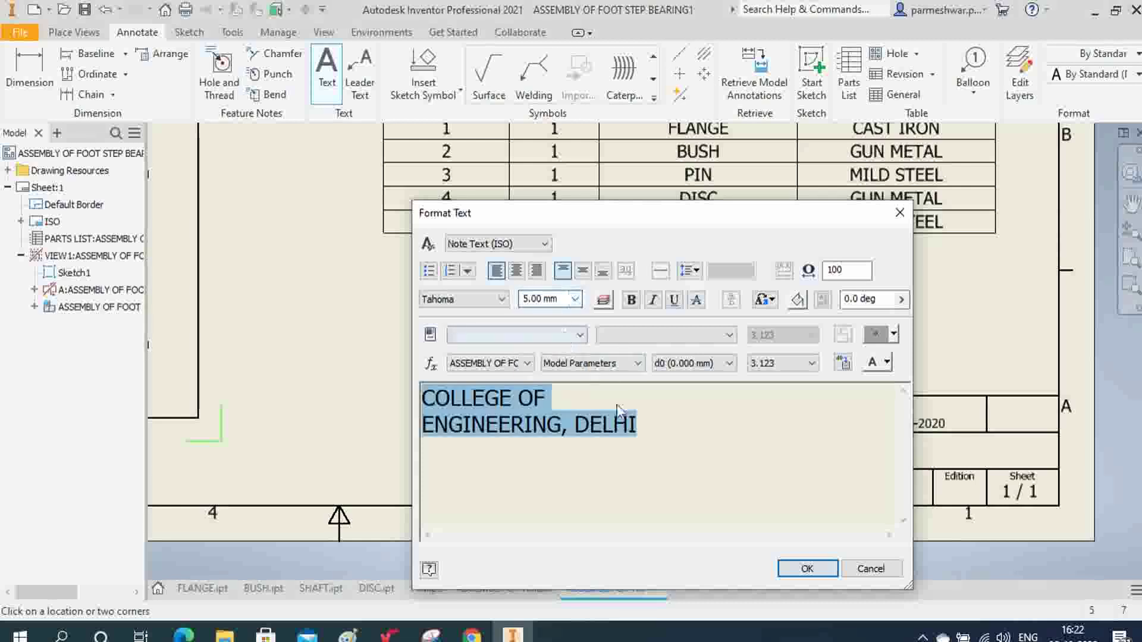
pyautogui.click(516, 271)
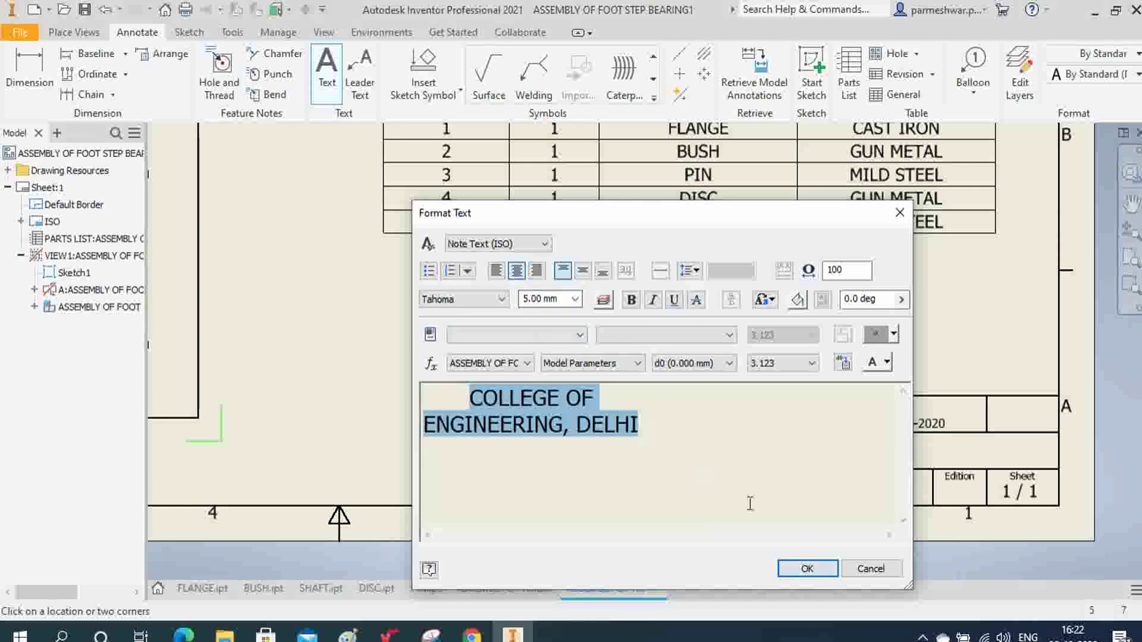
pyautogui.click(807, 569)
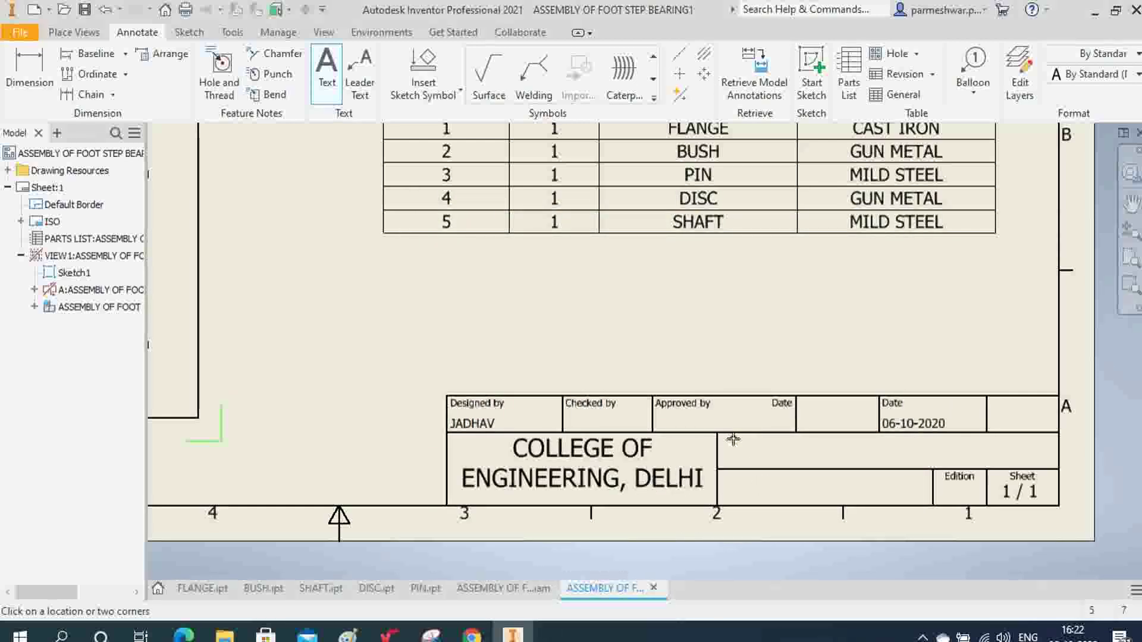
pyautogui.moveTo(721, 438); pyautogui.dragTo(1051, 461)
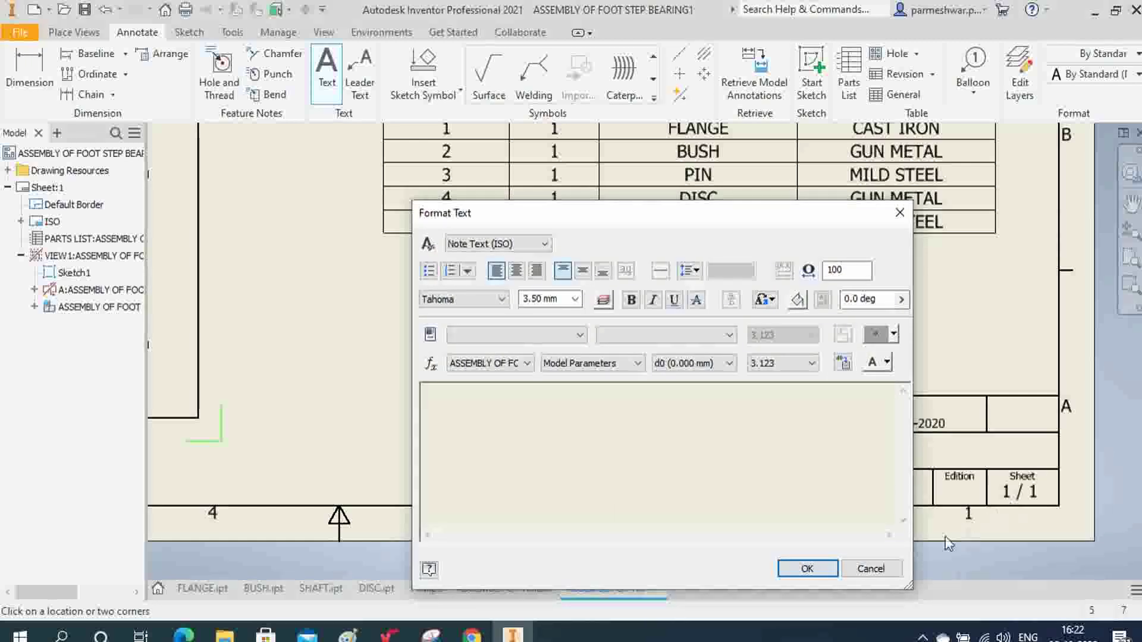
pyautogui.click(886, 568)
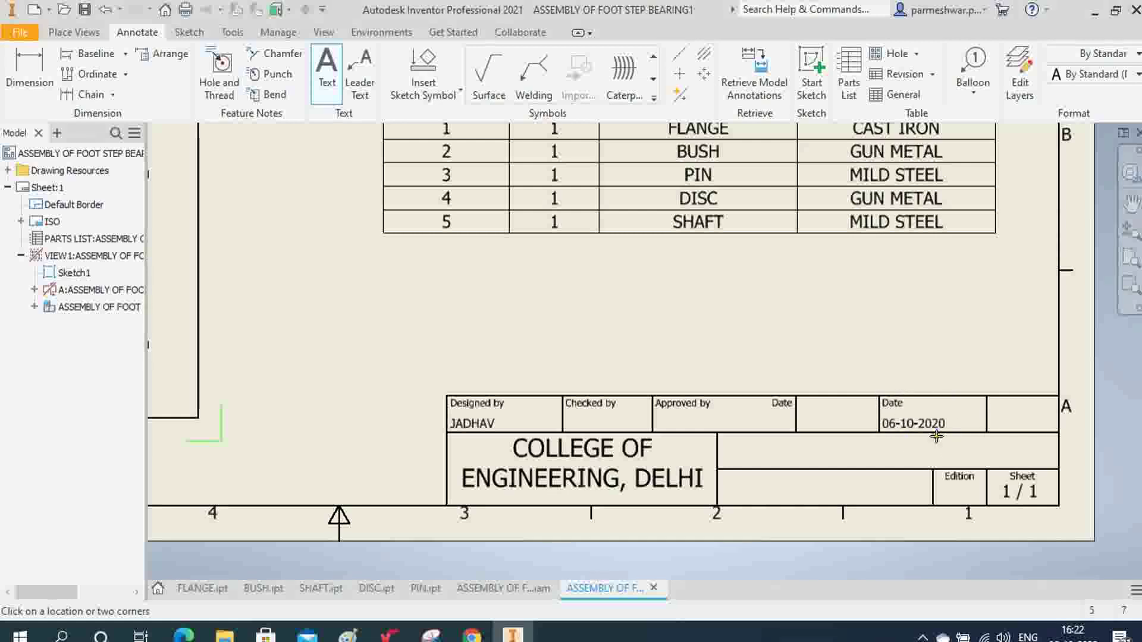
pyautogui.rightClick(852, 444)
pyautogui.click(921, 446)
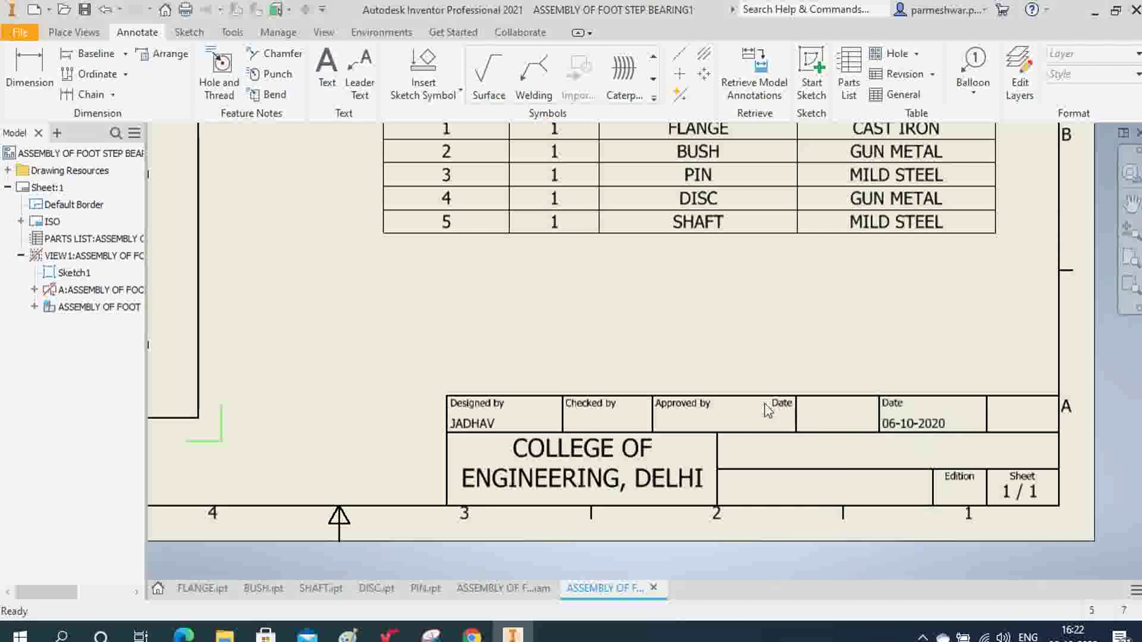
# - Examine the whole sheet, including the views, balloons, parts list and title block
pyautogui.scroll(5, 797, 446)
pyautogui.scroll(-5, 613, 277)
pyautogui.scroll(4, 595, 266)
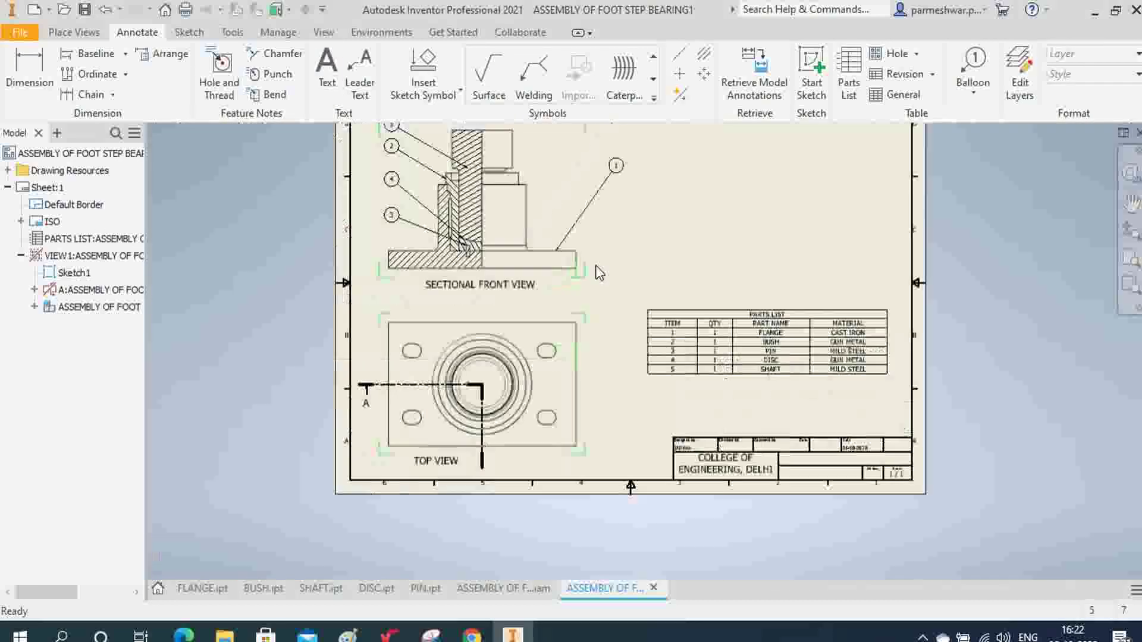
pyautogui.scroll(-4, 573, 208)
pyautogui.scroll(4, 552, 287)
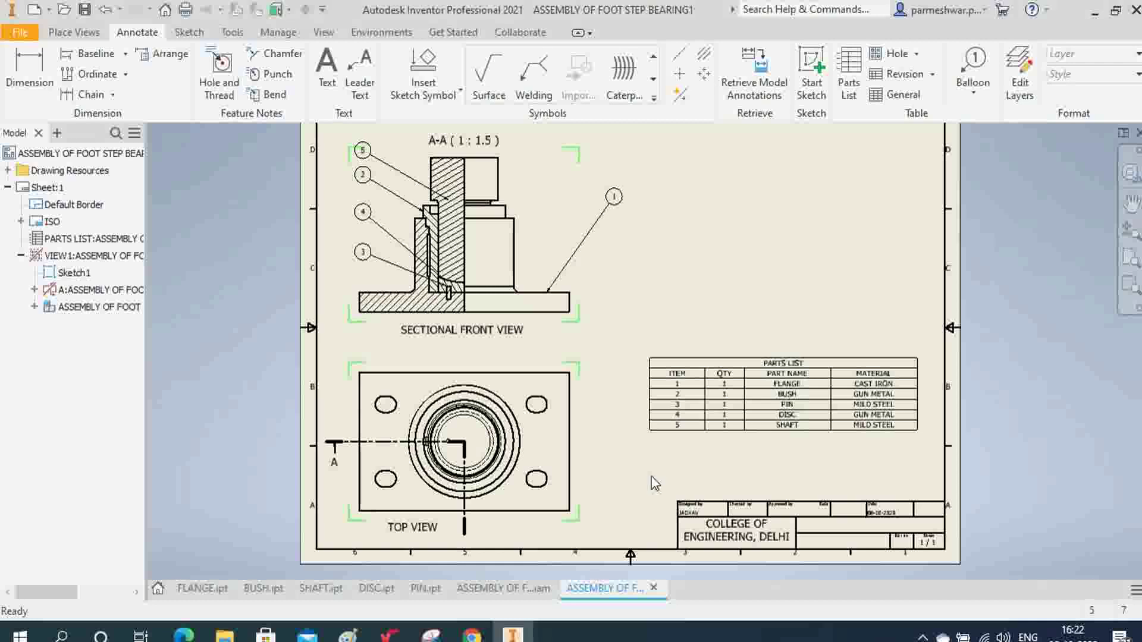
pyautogui.scroll(-3, 674, 293)
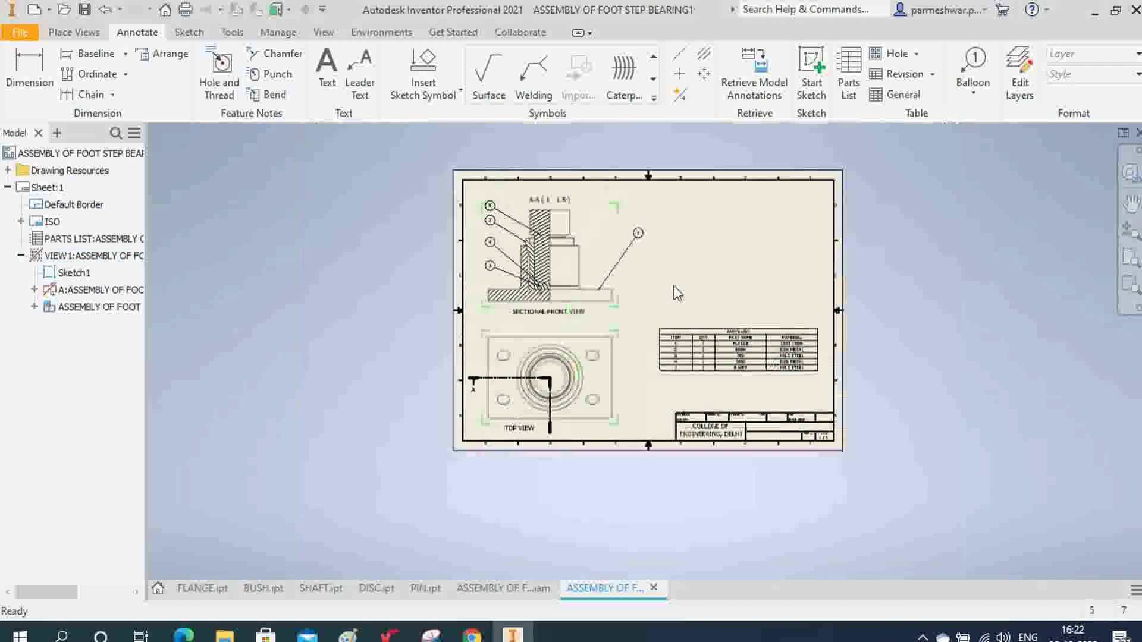
pyautogui.scroll(3, 678, 293)
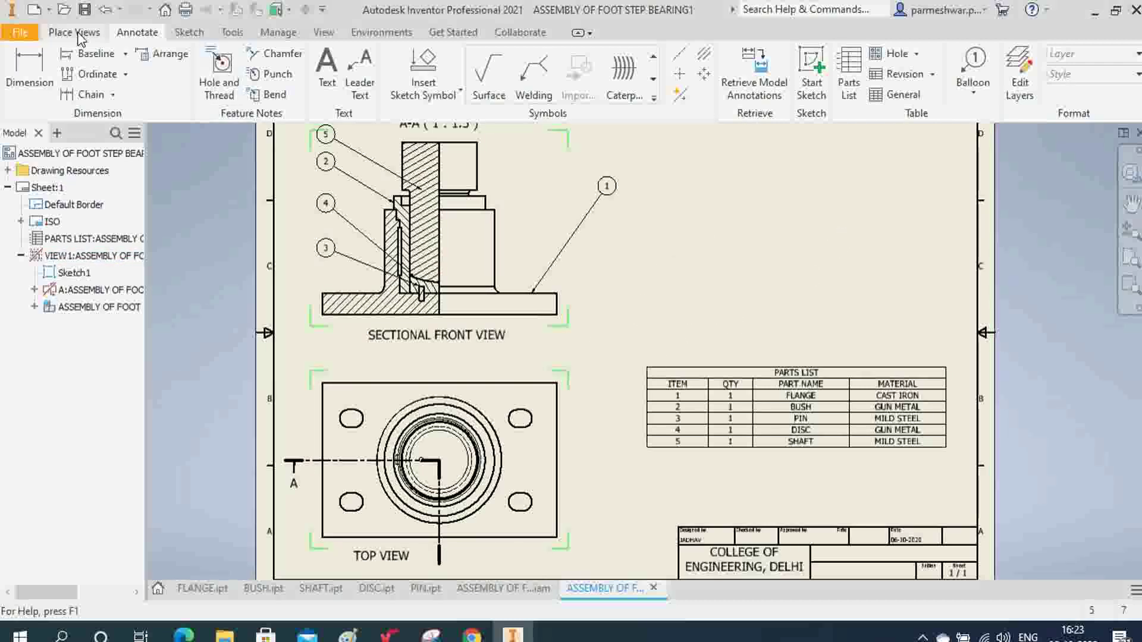
# - Create a projected isometric view from the top view and place it above the parts list
pyautogui.click(100, 33)
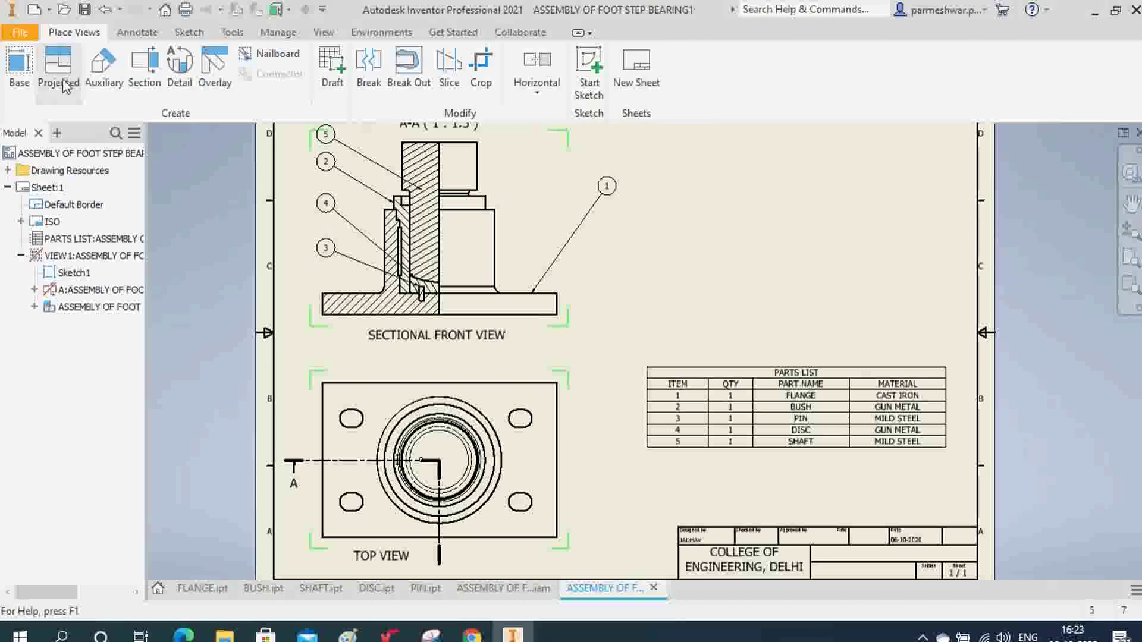
pyautogui.click(75, 92)
pyautogui.click(535, 403)
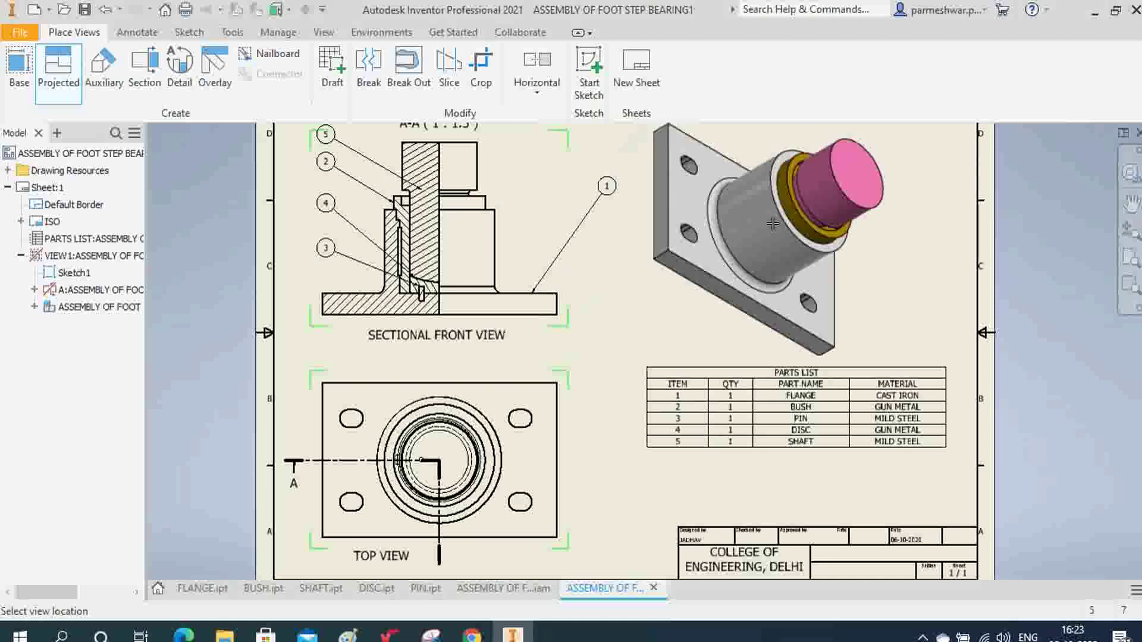
pyautogui.click(772, 224)
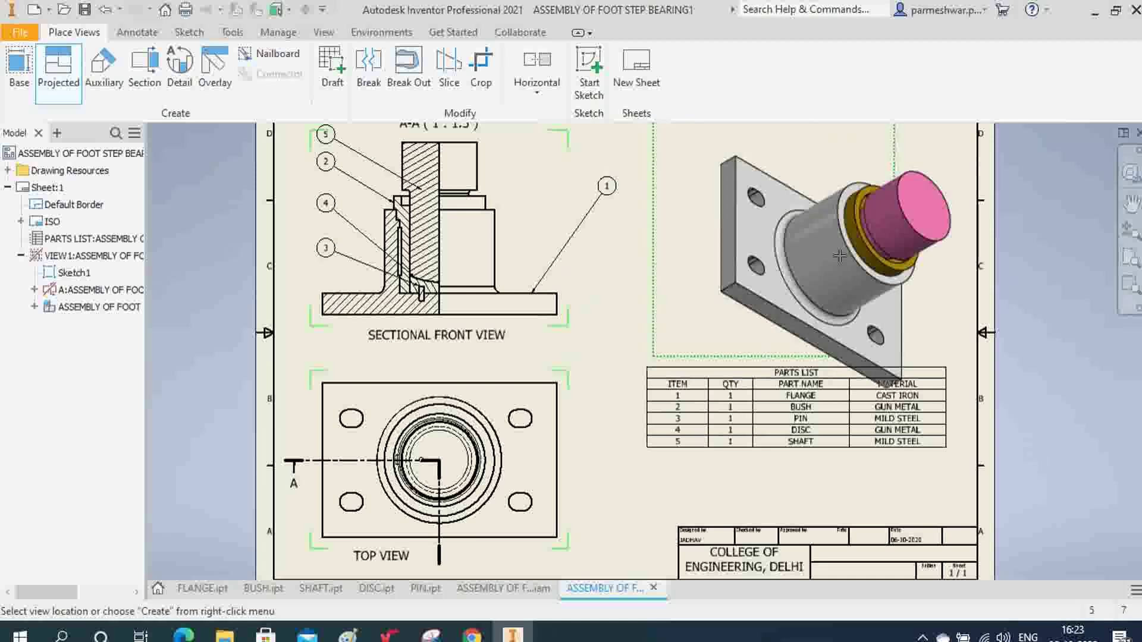
pyautogui.rightClick(790, 243)
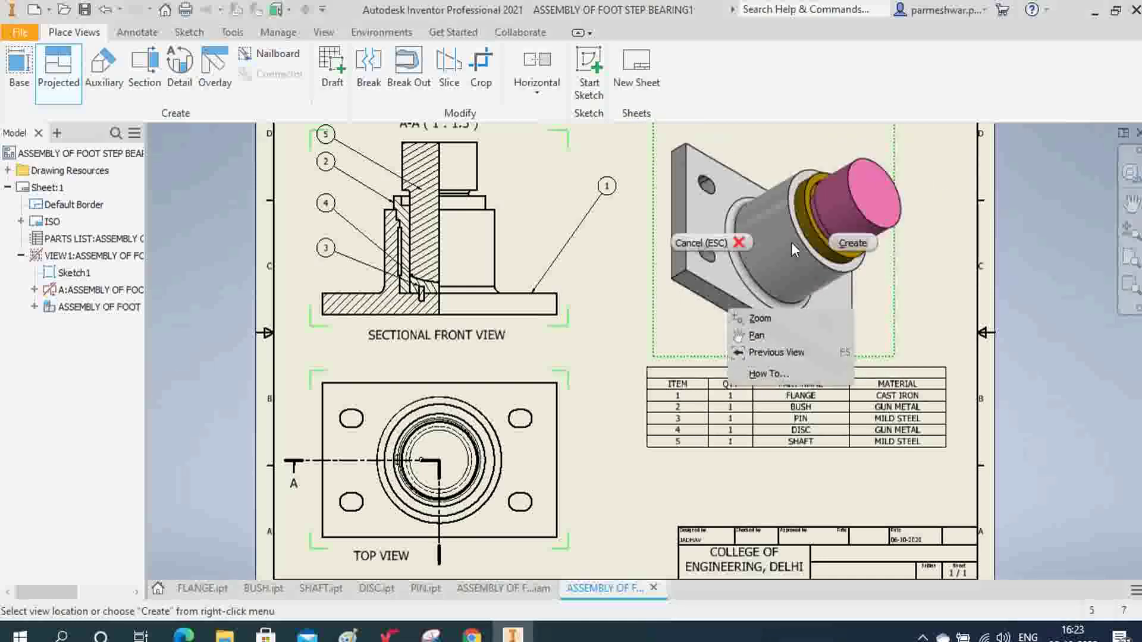
pyautogui.click(848, 237)
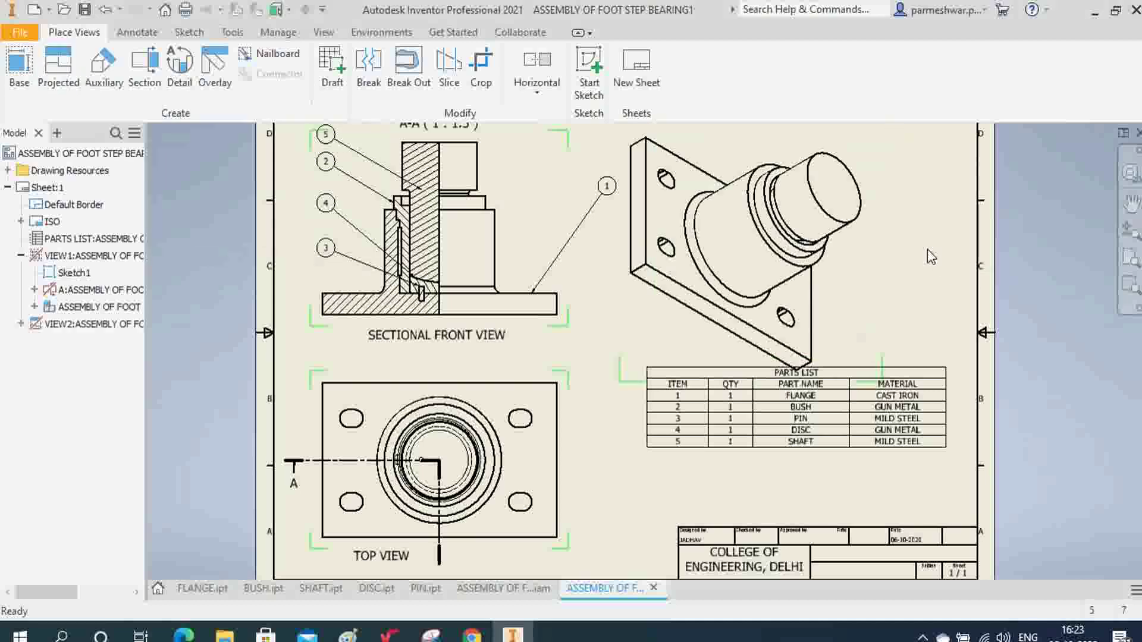
# - Move the isometric view up and to the right, clear of the parts list, and set its display style to shaded
pyautogui.click(1128, 255)
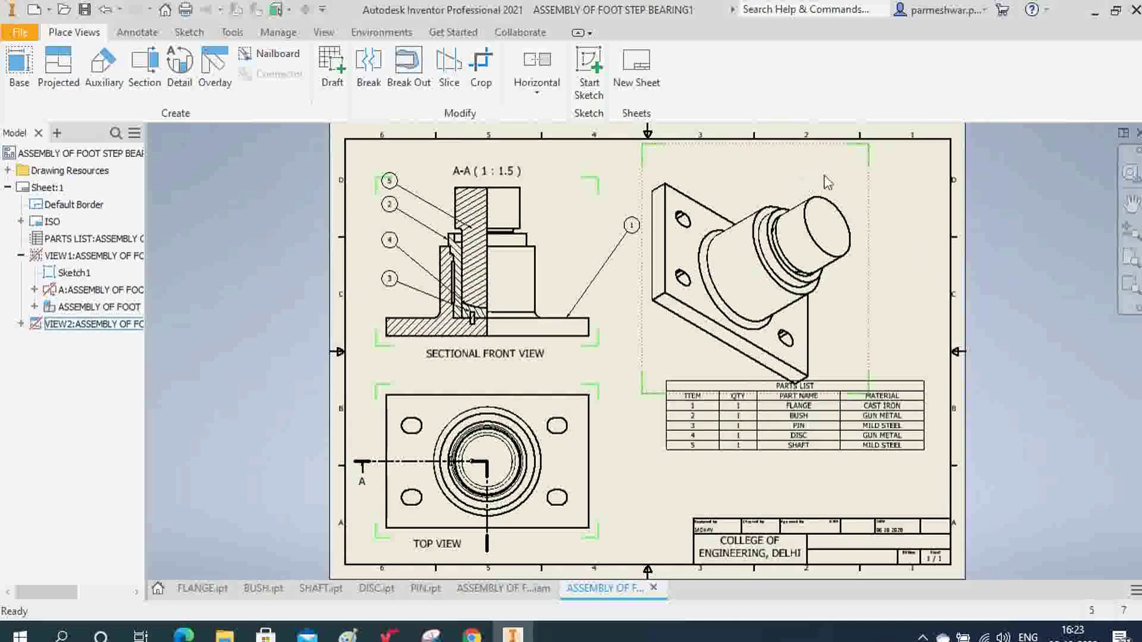
pyautogui.click(868, 144)
pyautogui.moveTo(868, 144); pyautogui.dragTo(876, 125)
pyautogui.moveTo(882, 166); pyautogui.dragTo(907, 160)
pyautogui.click(933, 175)
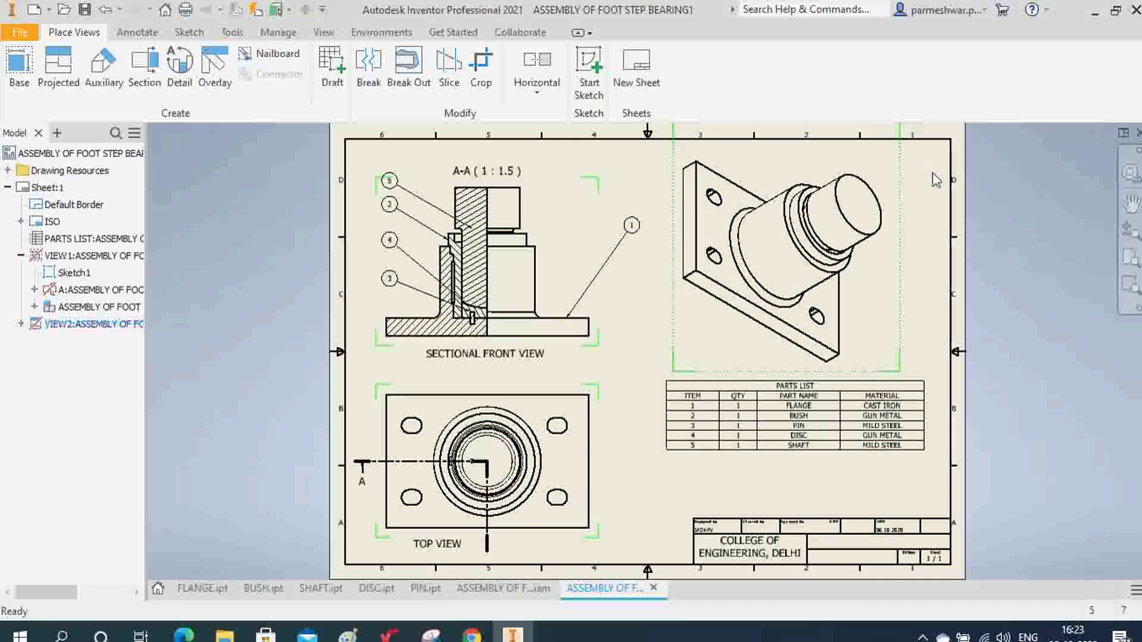
pyautogui.doubleClick(892, 263)
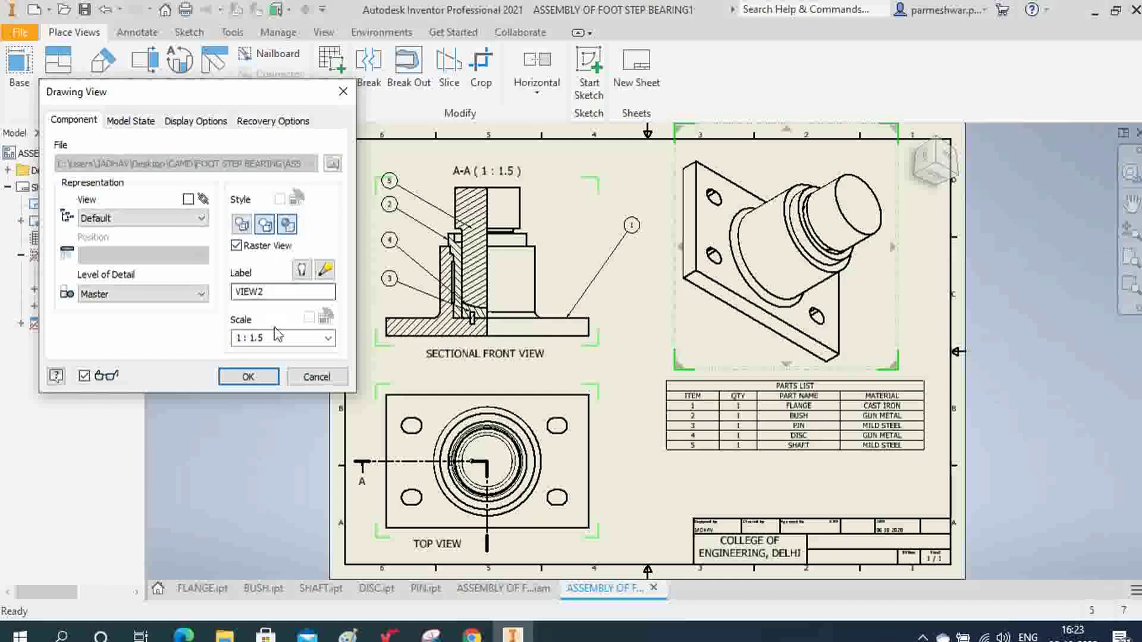
pyautogui.click(247, 377)
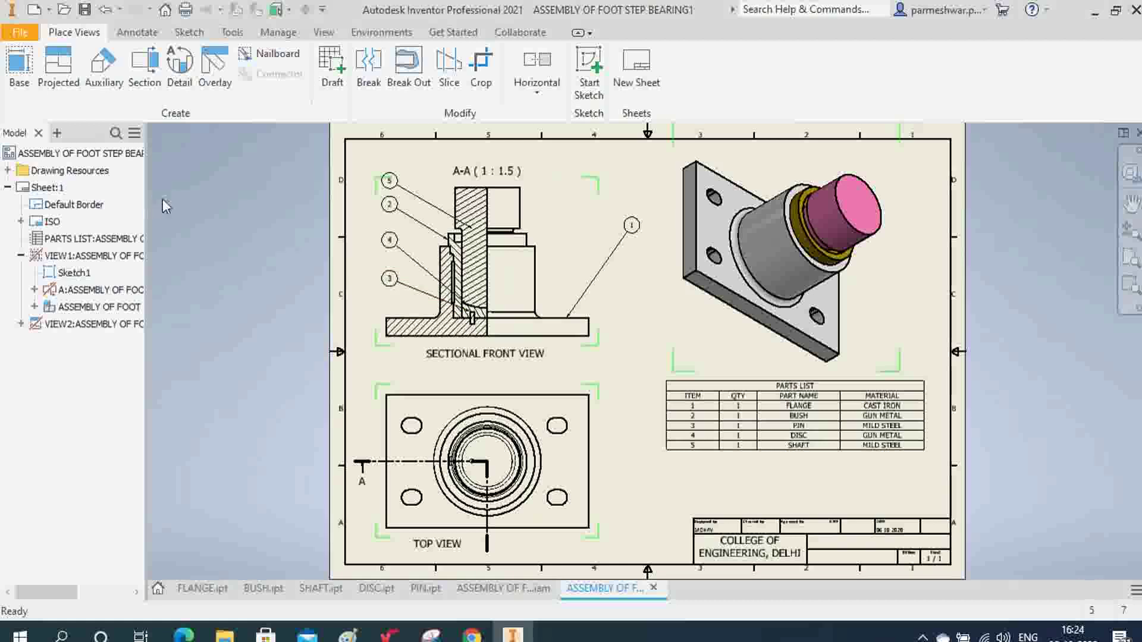
# - Export the drawing as a PDF named ASSEMBLY OF FOOT STEP BEARING1 in the FOOT STEP BEARING folder, accepting the raster views
pyautogui.click(19, 32)
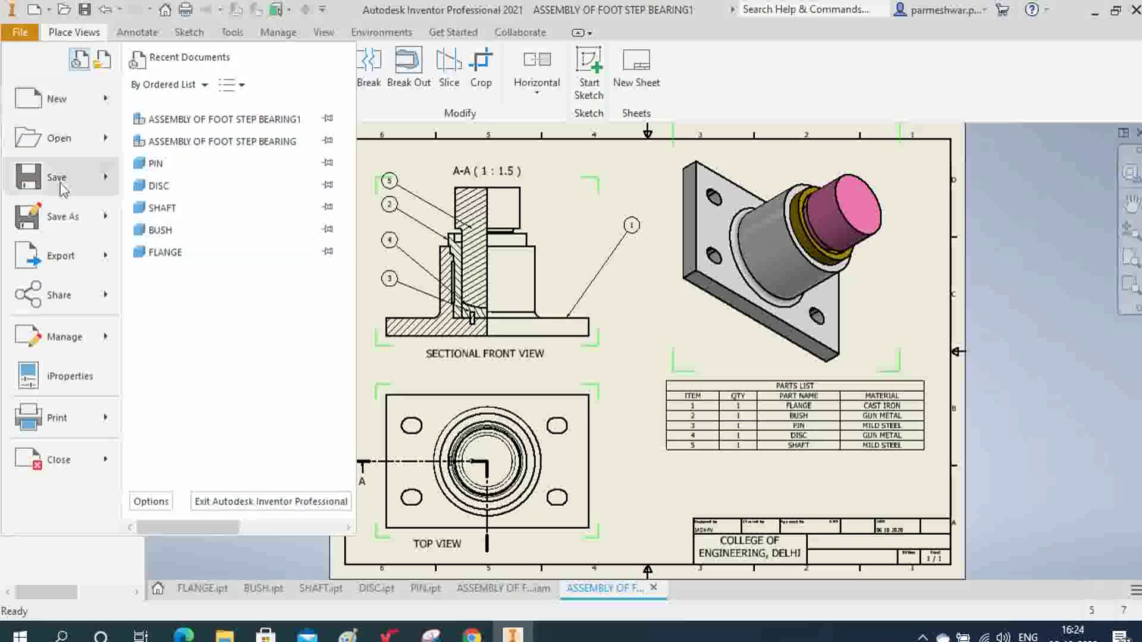
pyautogui.moveTo(87, 267)
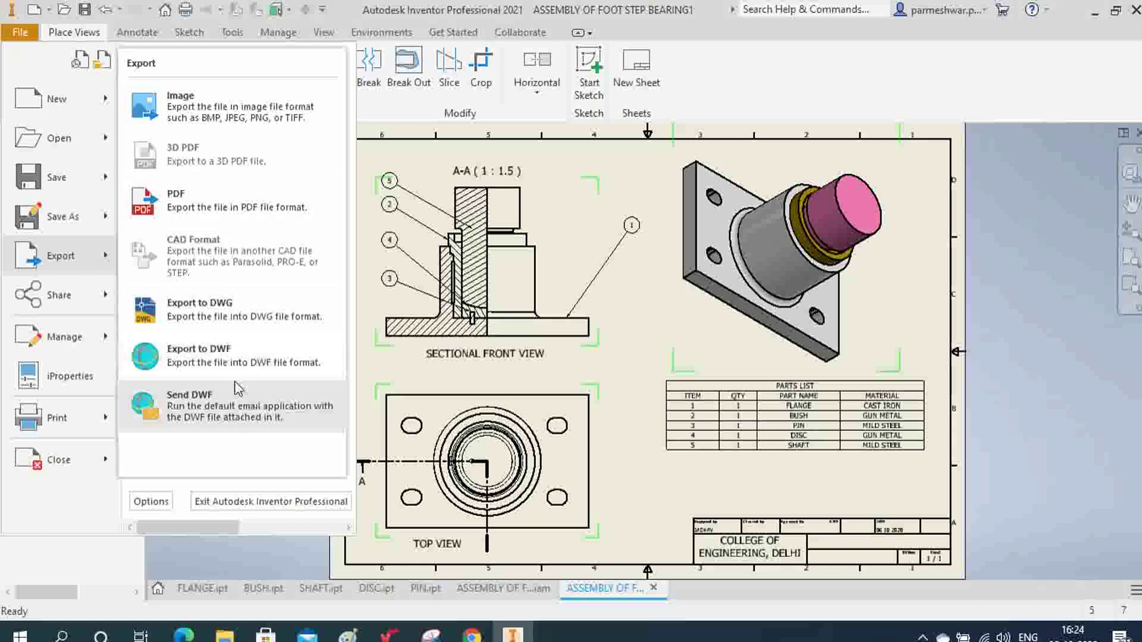
pyautogui.click(192, 204)
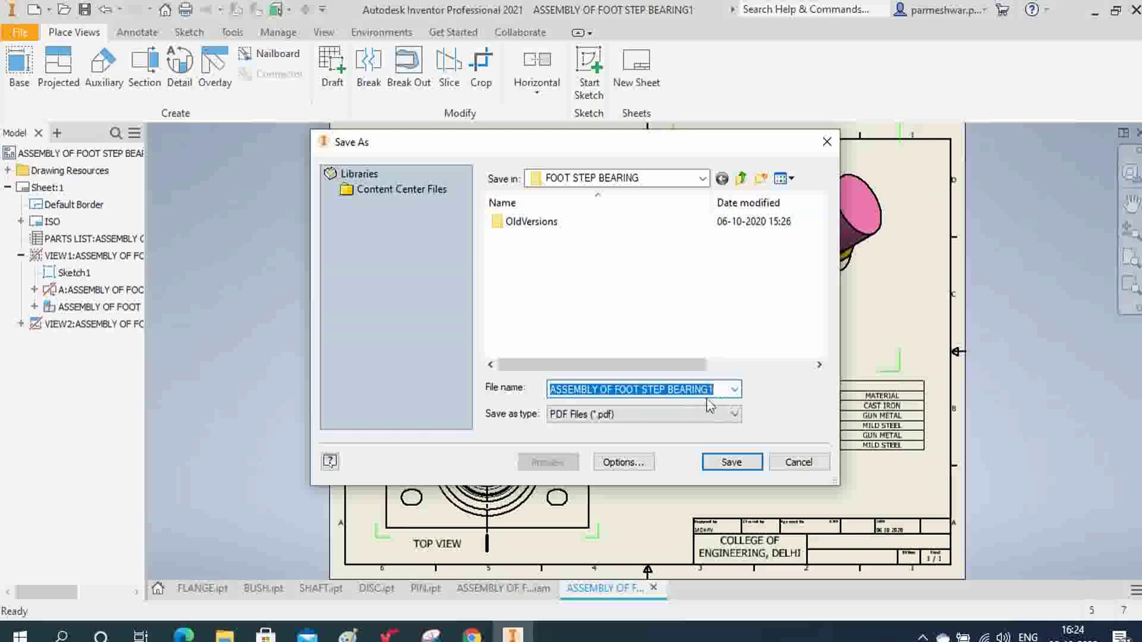
pyautogui.click(733, 463)
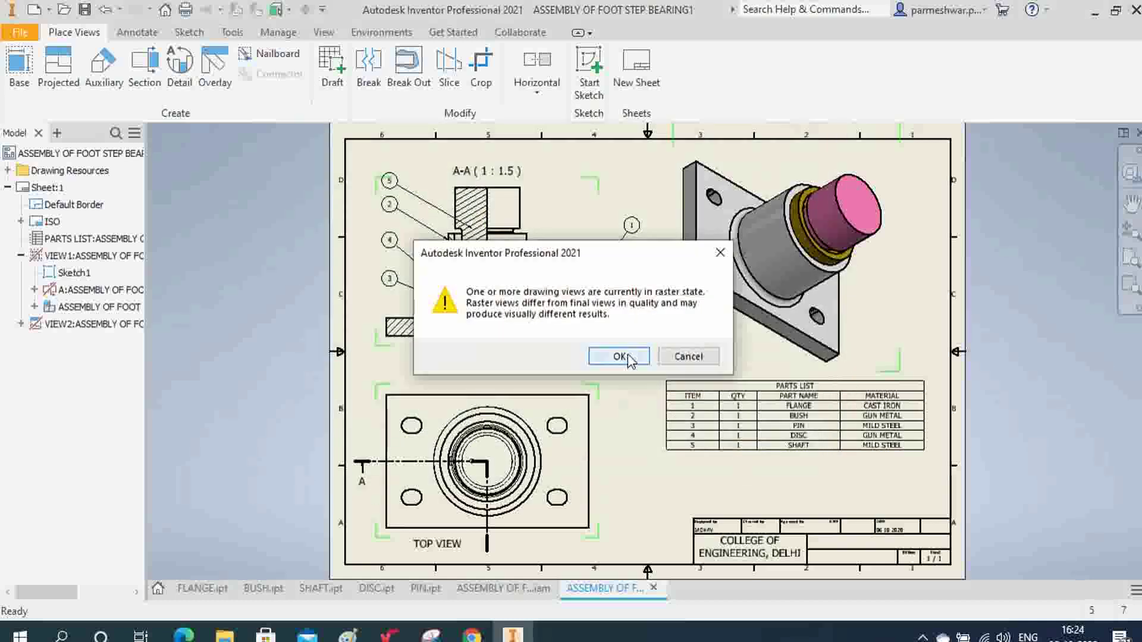
pyautogui.click(621, 356)
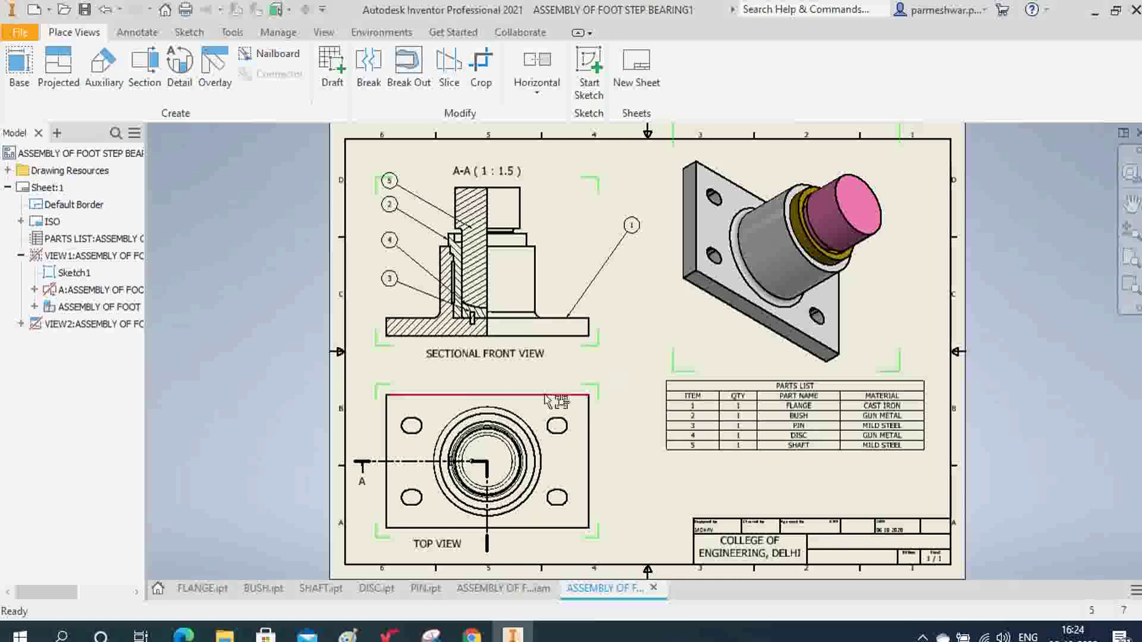
# - Switch to File Explorer, open the ASSEMBLY OF FOOT STEP BEARING1 PDF from the FOOT STEP BEARING folder, and review its views and parts list
pyautogui.click(224, 637)
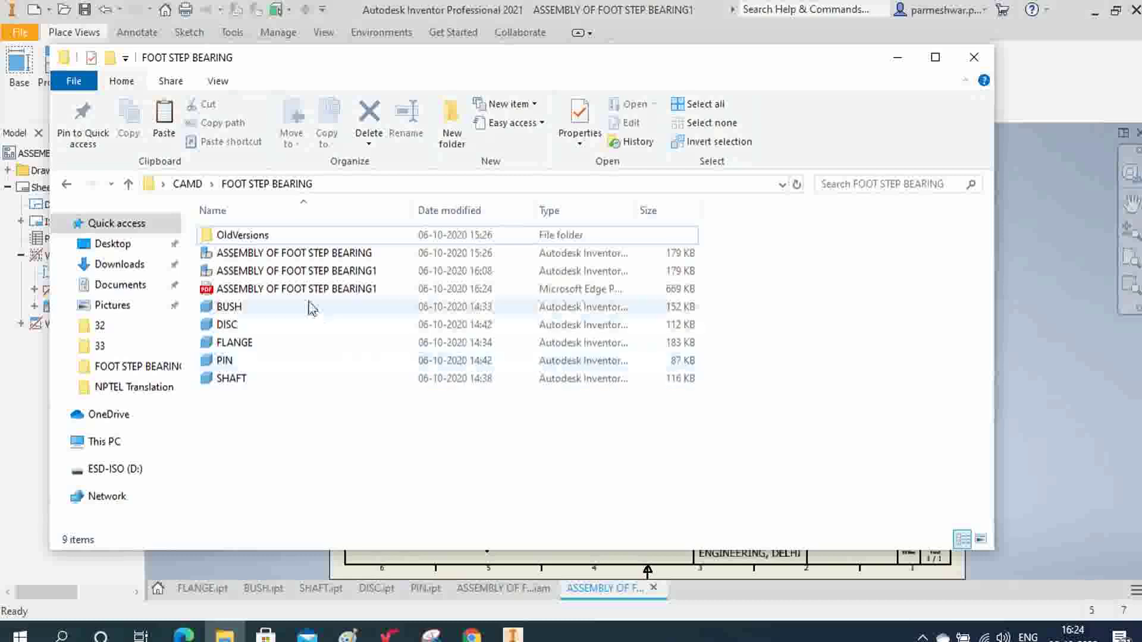
pyautogui.click(273, 290)
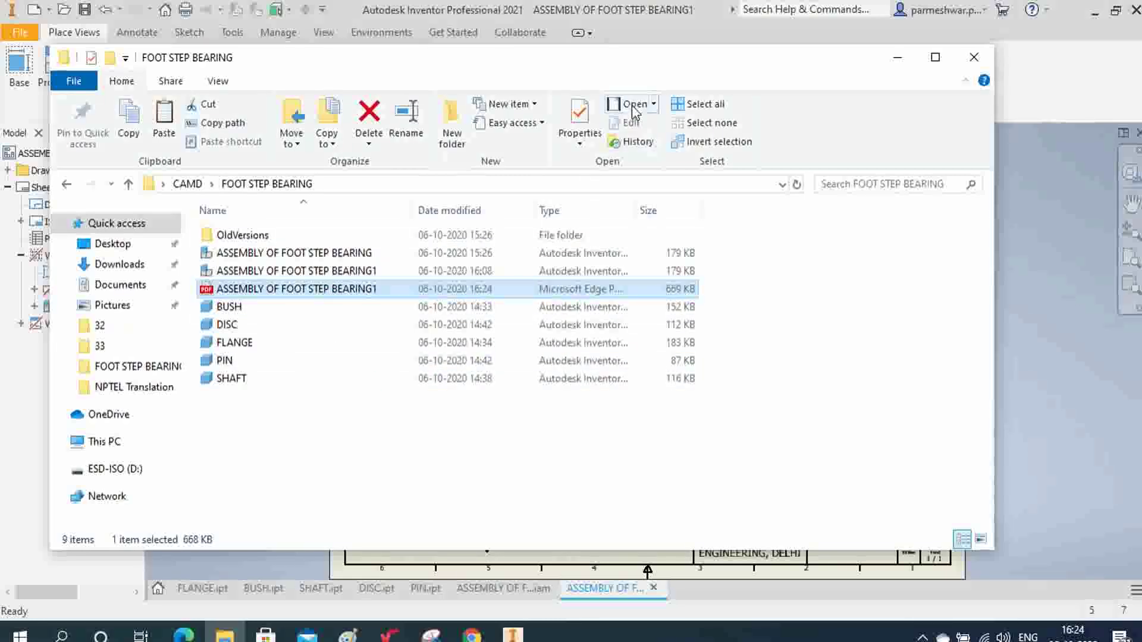
pyautogui.click(633, 107)
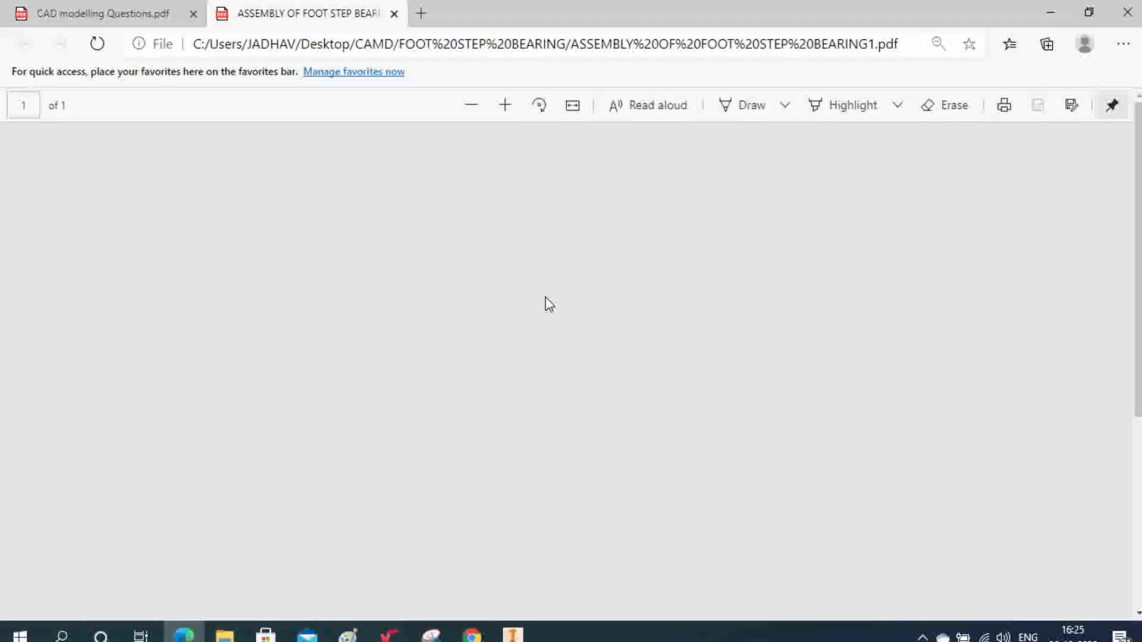
pyautogui.scroll(-3, 564, 299)
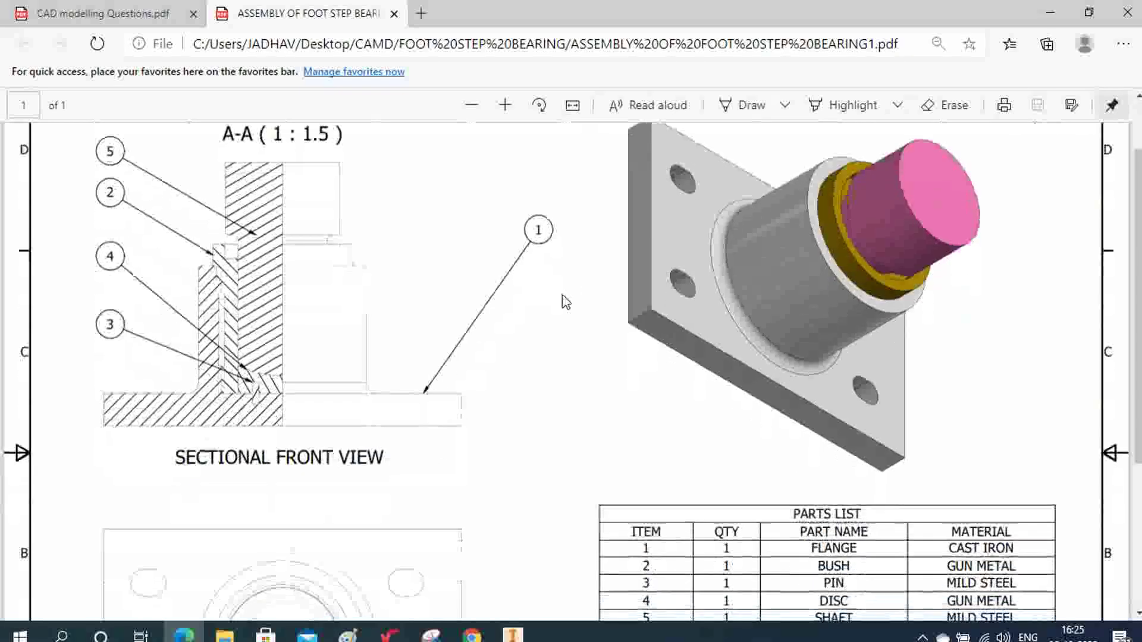
pyautogui.scroll(3, 563, 297)
pyautogui.scroll(-6, 563, 298)
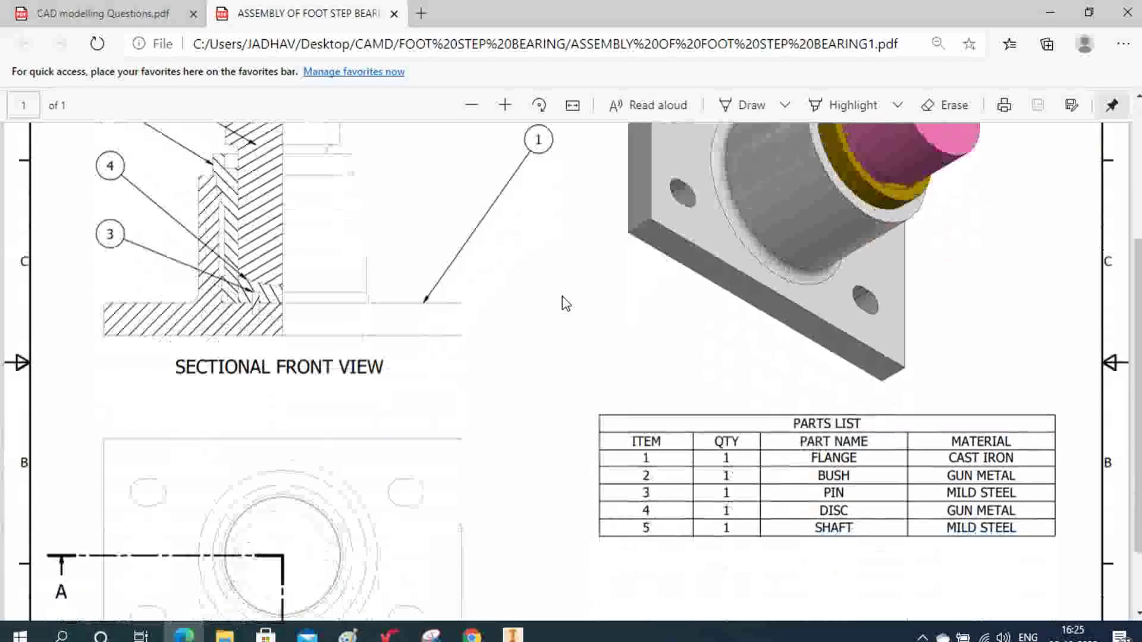